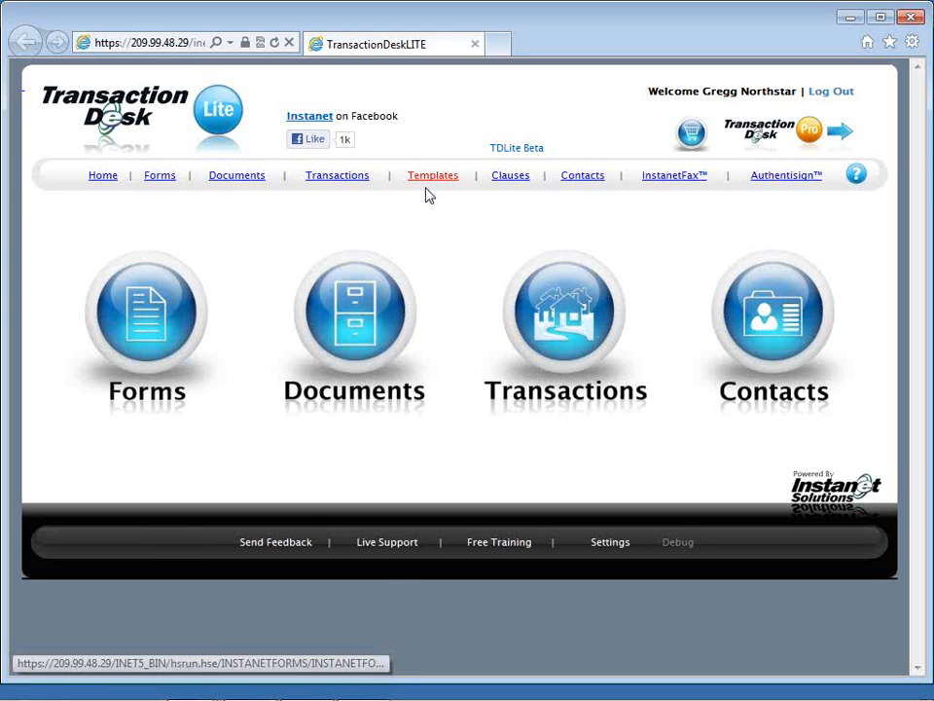
# Step: Create a new template named "SFR Buyer Packet" and save it
pyautogui.click(426, 184)
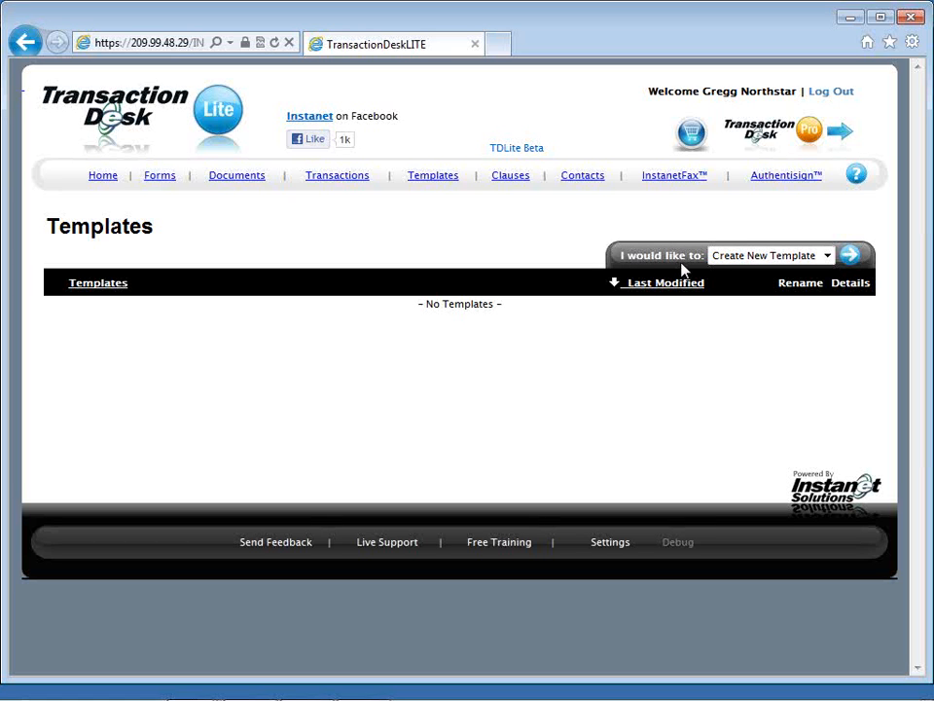
pyautogui.click(854, 261)
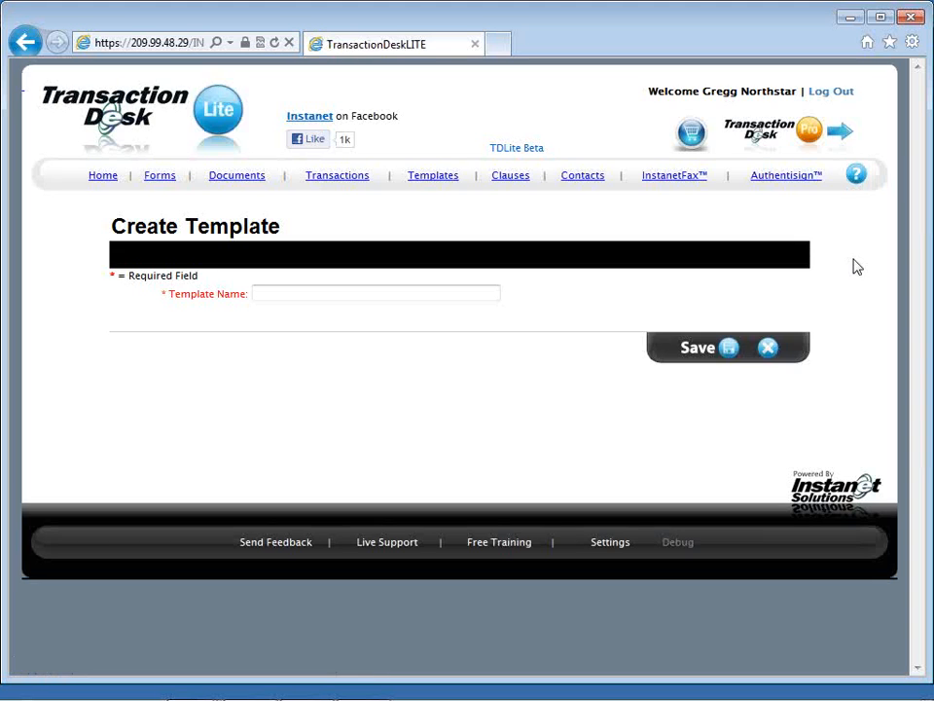
pyautogui.click(490, 293)
pyautogui.write('SFR')
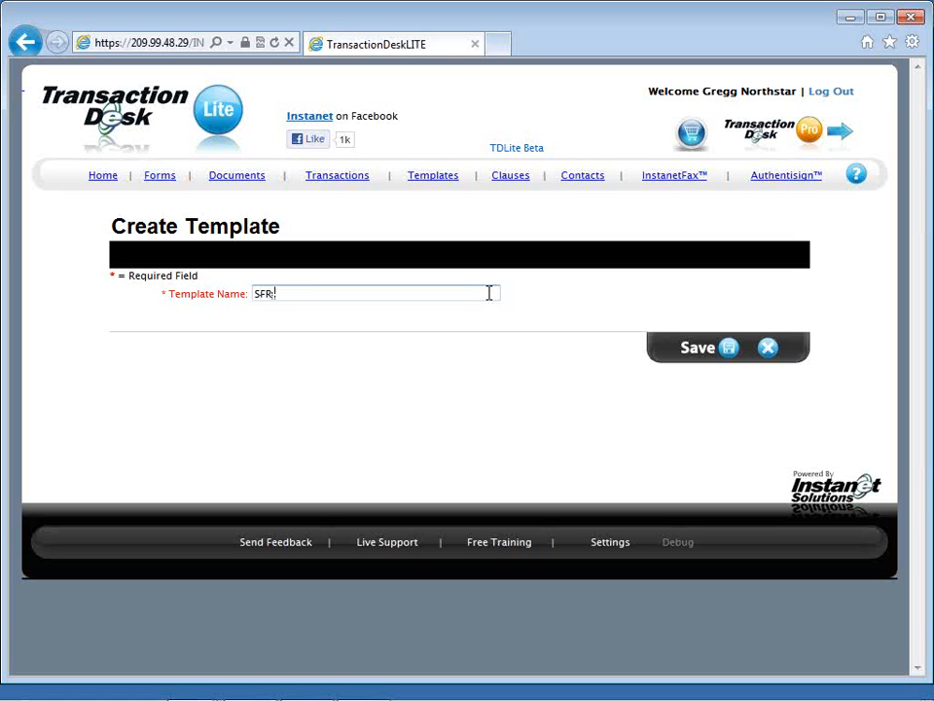
pyautogui.write(' Buyer Packet')
pyautogui.click(727, 353)
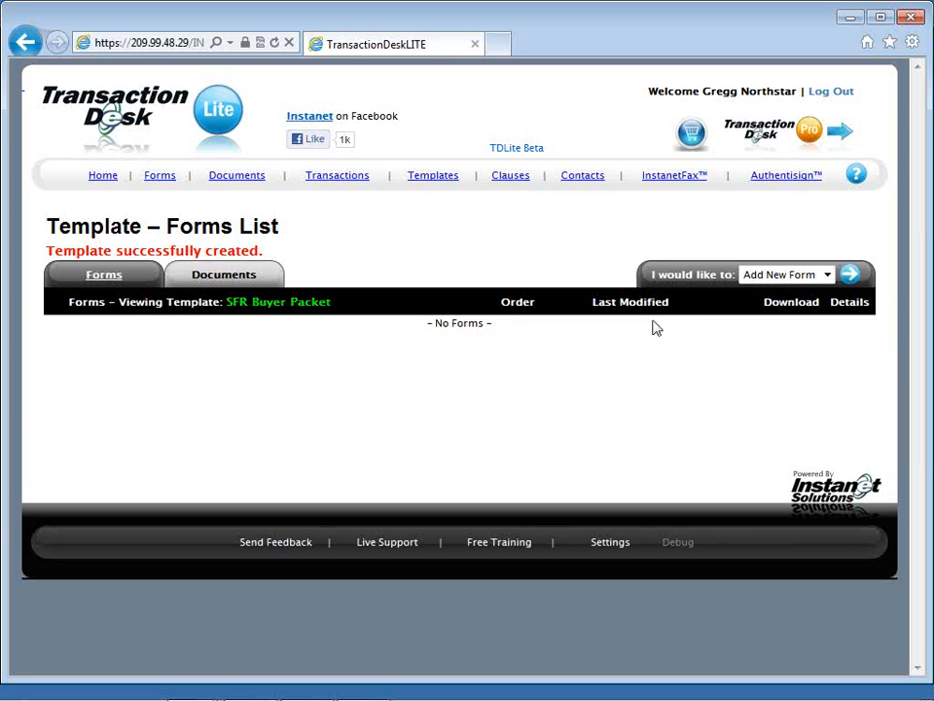
# Step: Begin adding forms to the template, selecting Agency Relationships and Buyer's Financial Disclosure Statement under Residential Sale (MN)
pyautogui.click(851, 276)
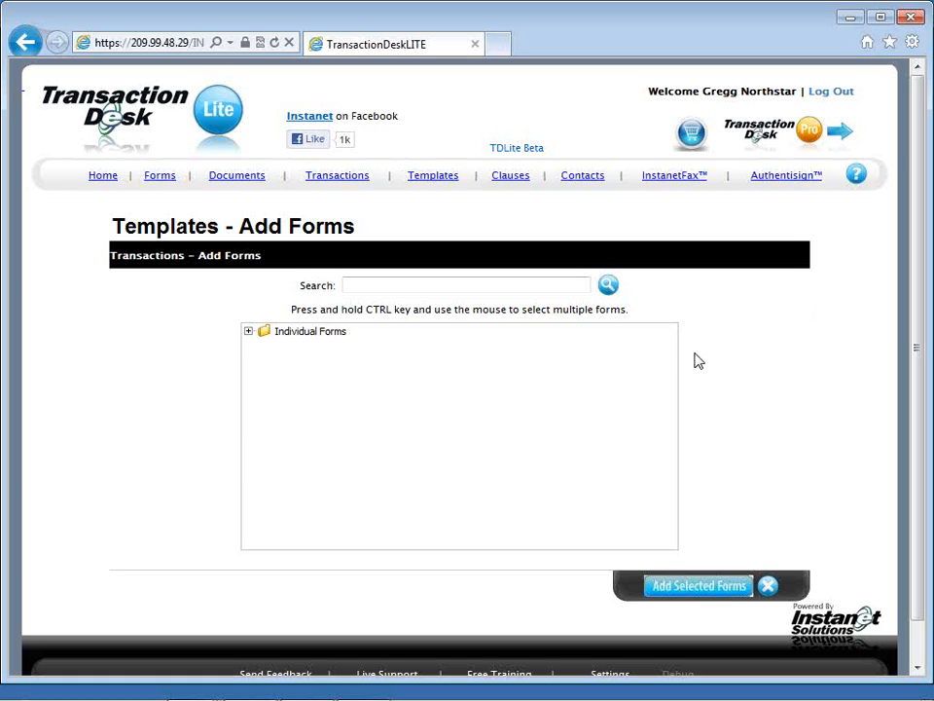
pyautogui.click(304, 334)
pyautogui.doubleClick(304, 336)
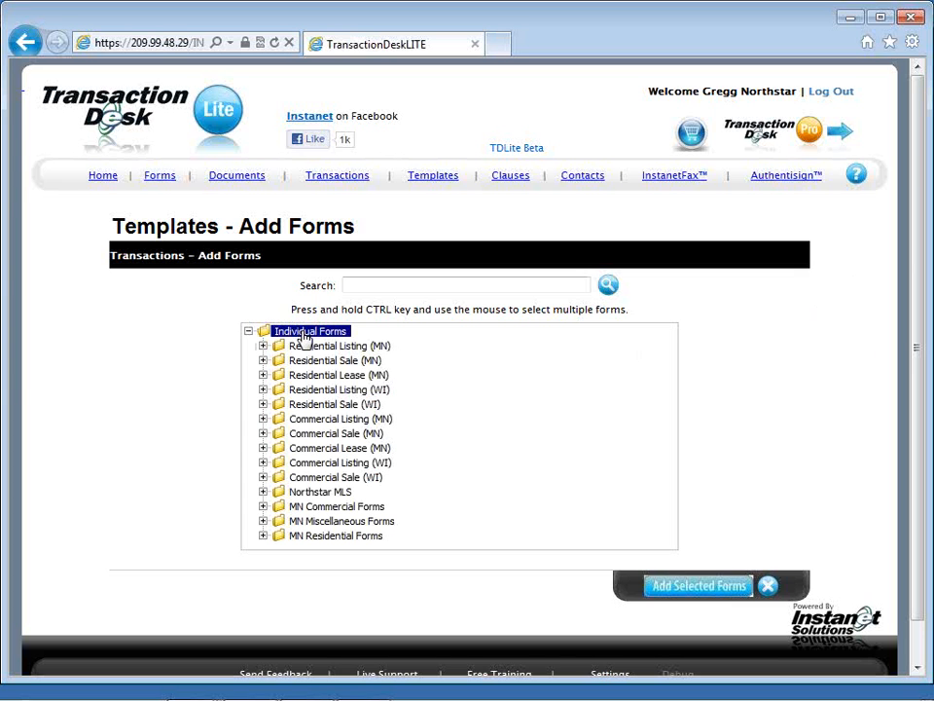
pyautogui.click(263, 362)
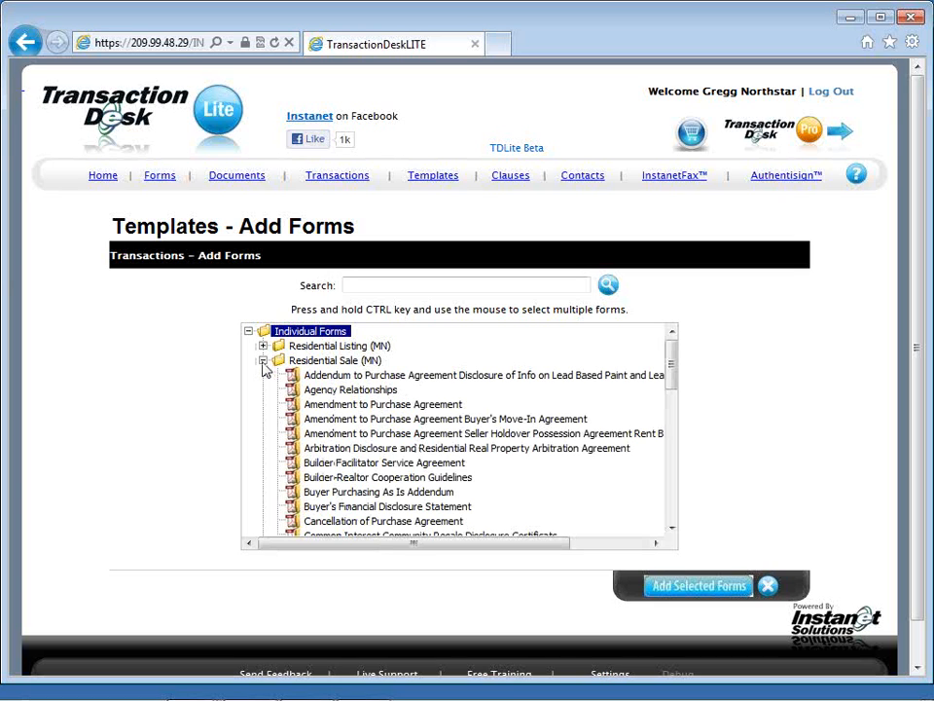
pyautogui.click(319, 393)
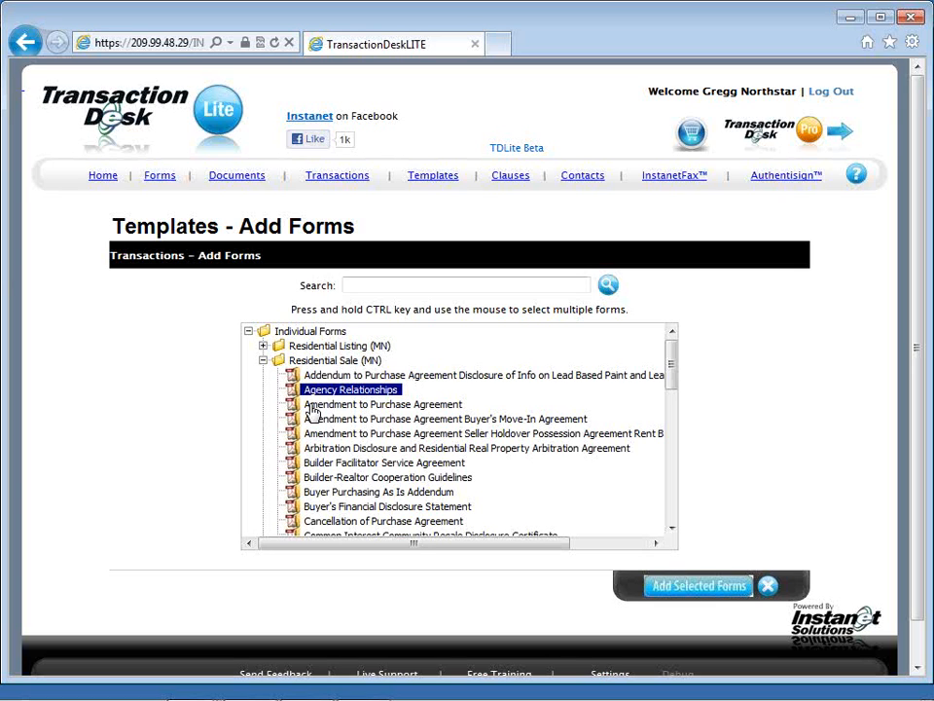
pyautogui.keyDown('ctrl'); pyautogui.click(325, 507); pyautogui.keyUp('ctrl')
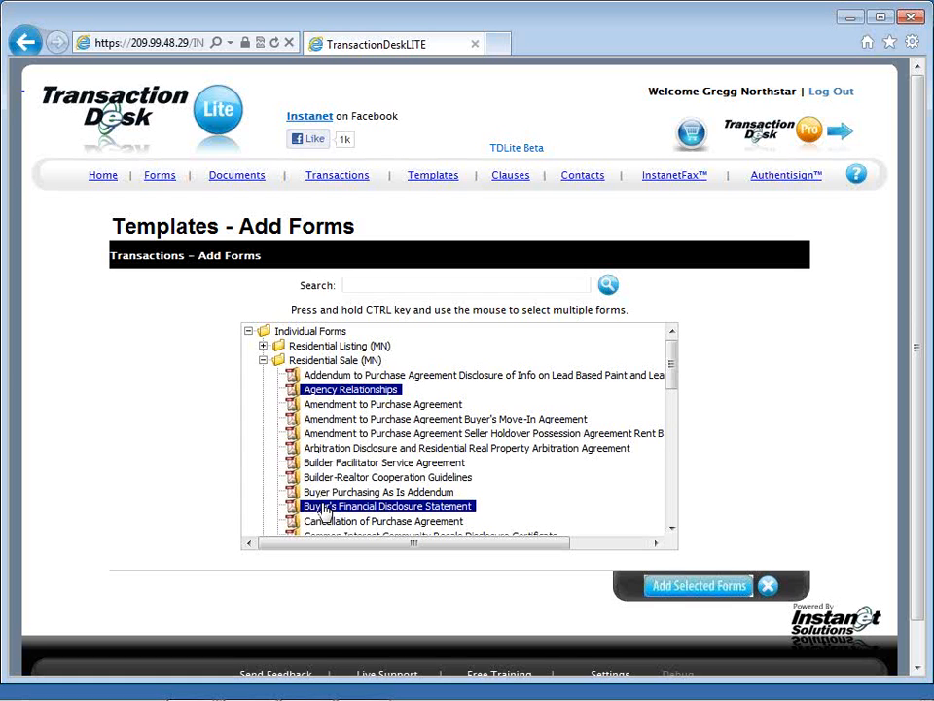
# Step: Extend the selection with Contract for Exclusive Right to Represent Buyer and Financing Addendum Conventional or Privately Insured Conventional Mortgage
pyautogui.scroll(-1, 326, 512)
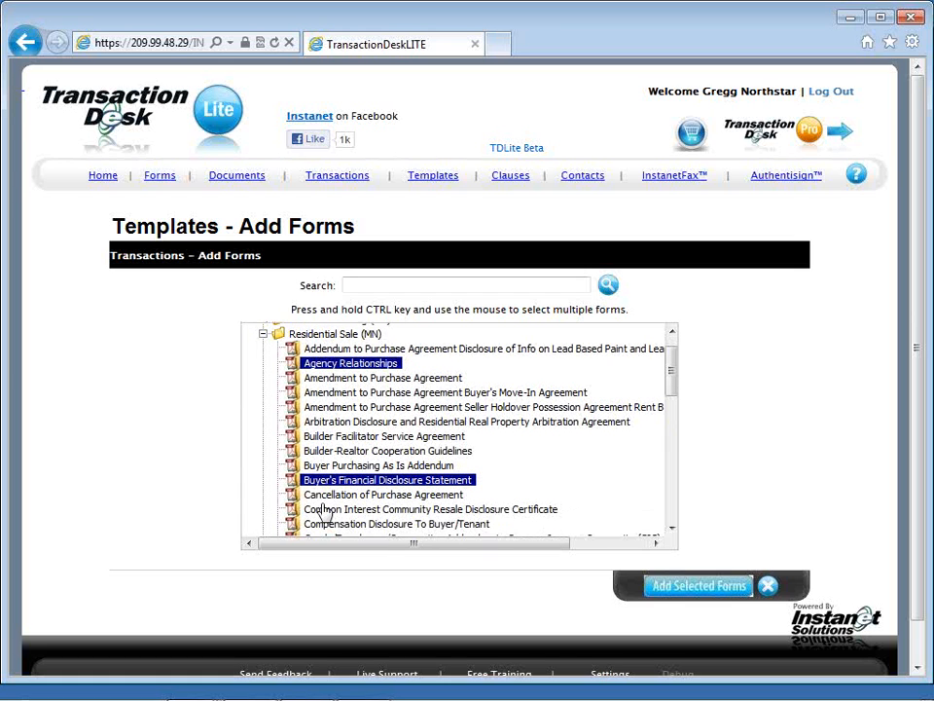
pyautogui.scroll(-3, 324, 512)
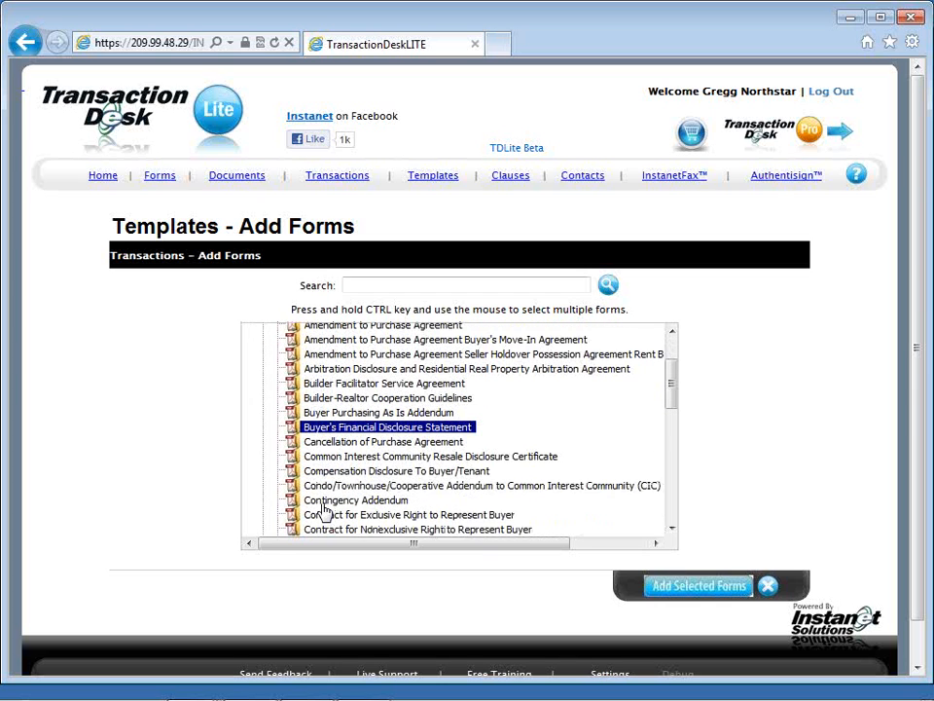
pyautogui.scroll(-1, 325, 512)
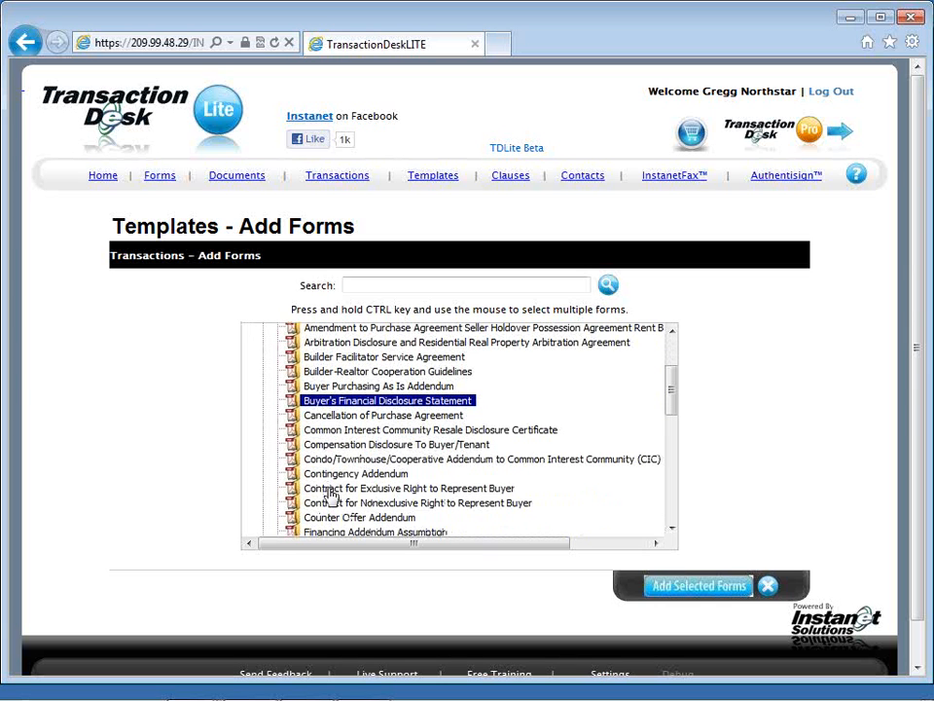
pyautogui.keyDown('ctrl'); pyautogui.click(331, 490); pyautogui.keyUp('ctrl')
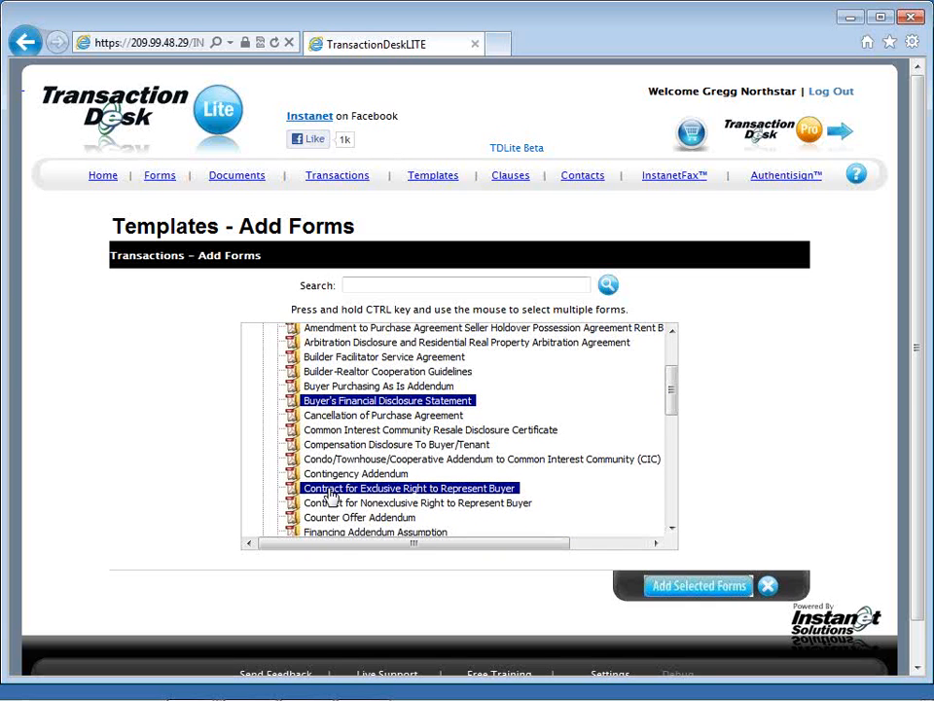
pyautogui.scroll(-1, 331, 497)
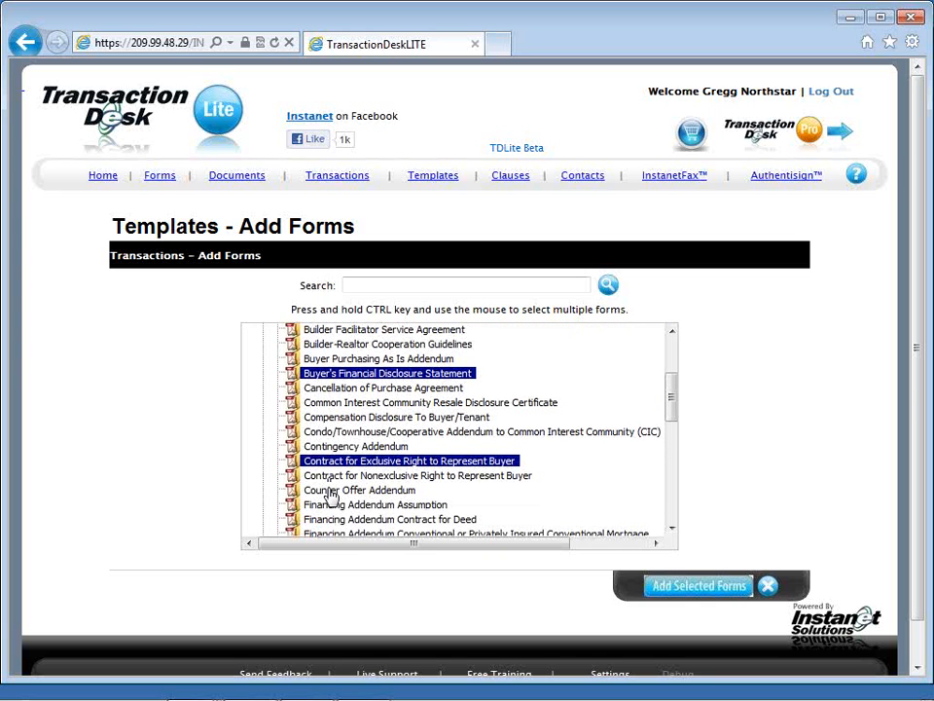
pyautogui.scroll(-1, 331, 499)
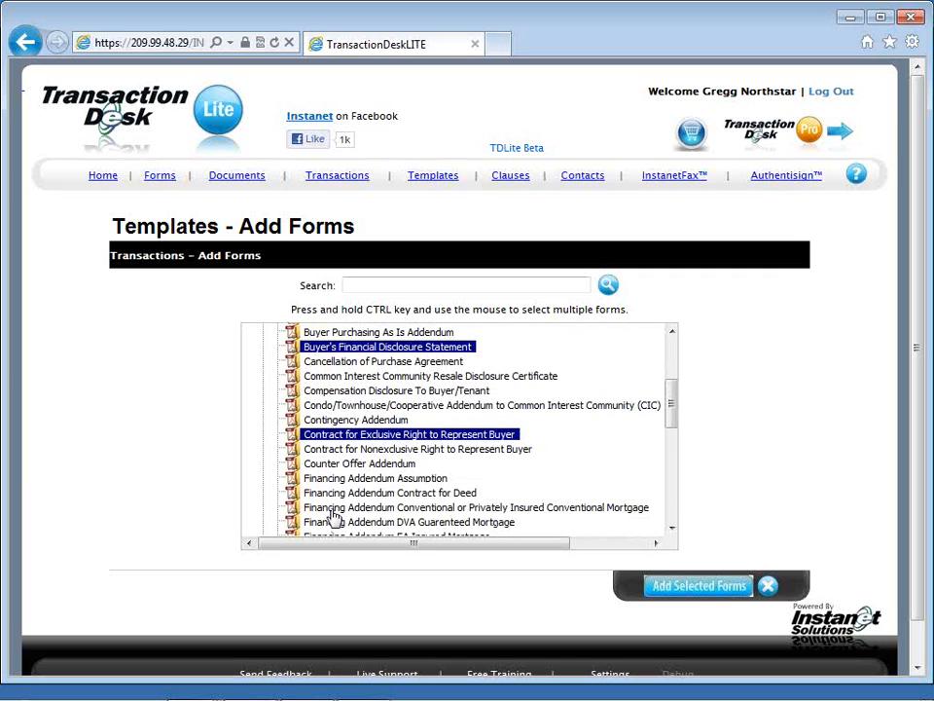
pyautogui.keyDown('ctrl'); pyautogui.click(332, 509); pyautogui.keyUp('ctrl')
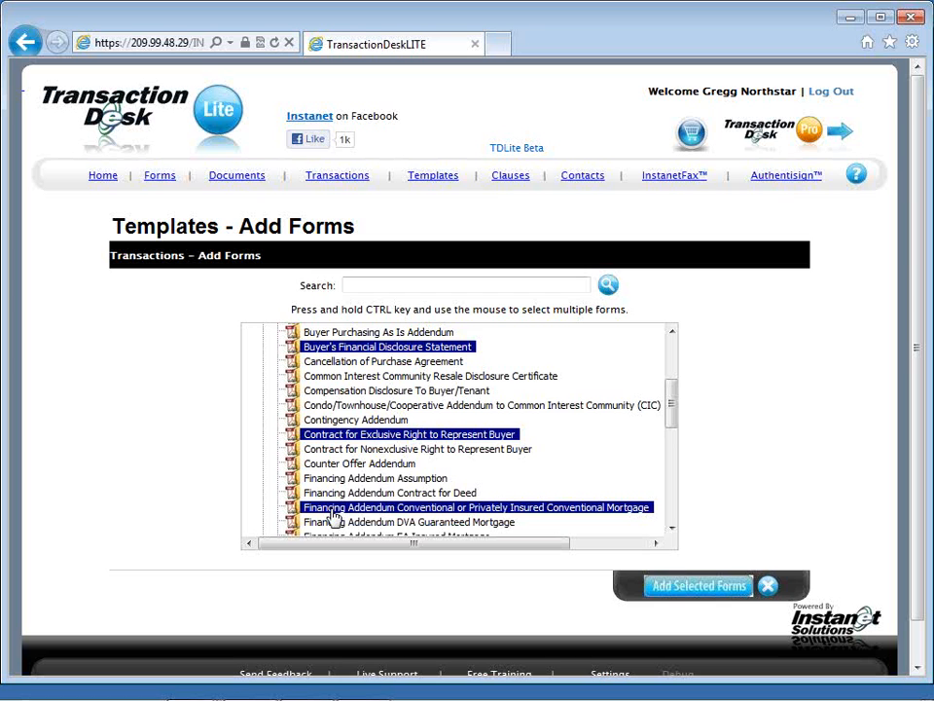
# Step: Include the Purchase Agreement in the selection and add all selected forms to the template
pyautogui.scroll(-1, 334, 517)
pyautogui.scroll(-3, 332, 517)
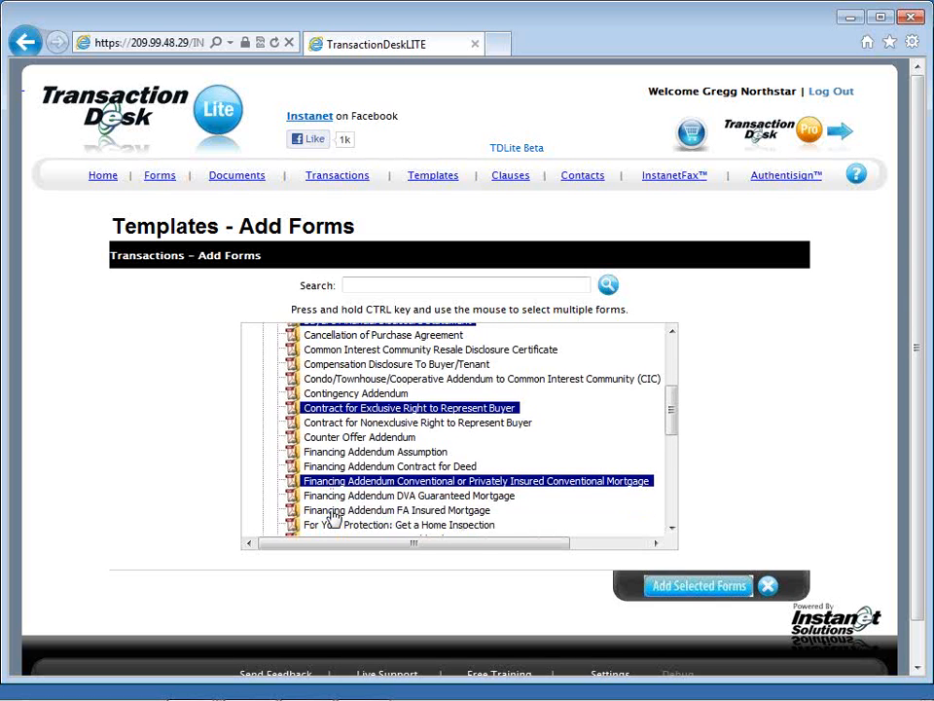
pyautogui.scroll(-2, 332, 516)
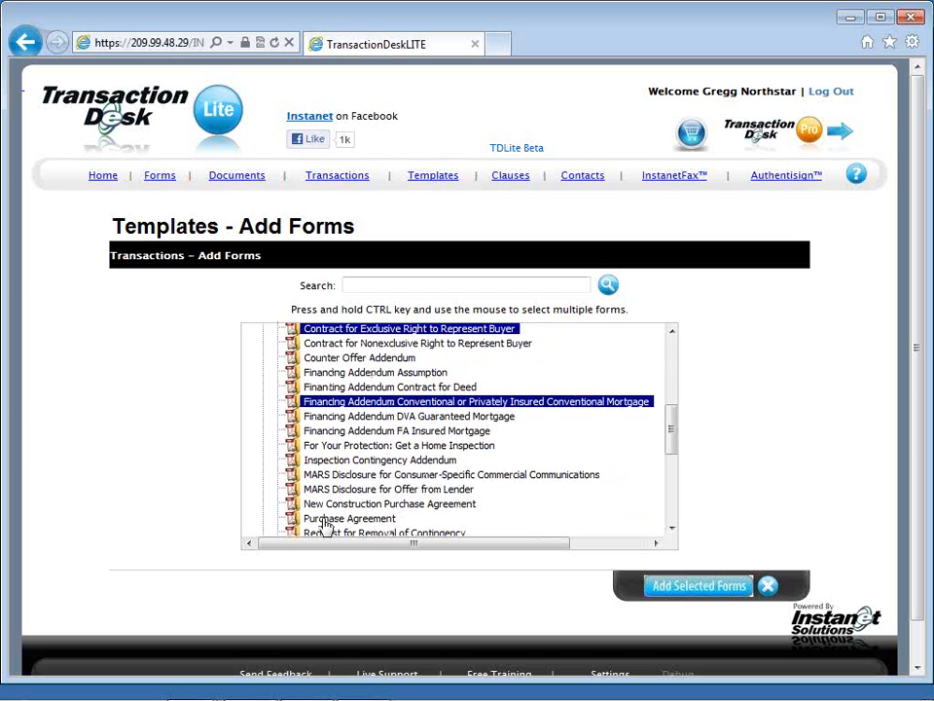
pyautogui.keyDown('ctrl'); pyautogui.click(327, 520); pyautogui.keyUp('ctrl')
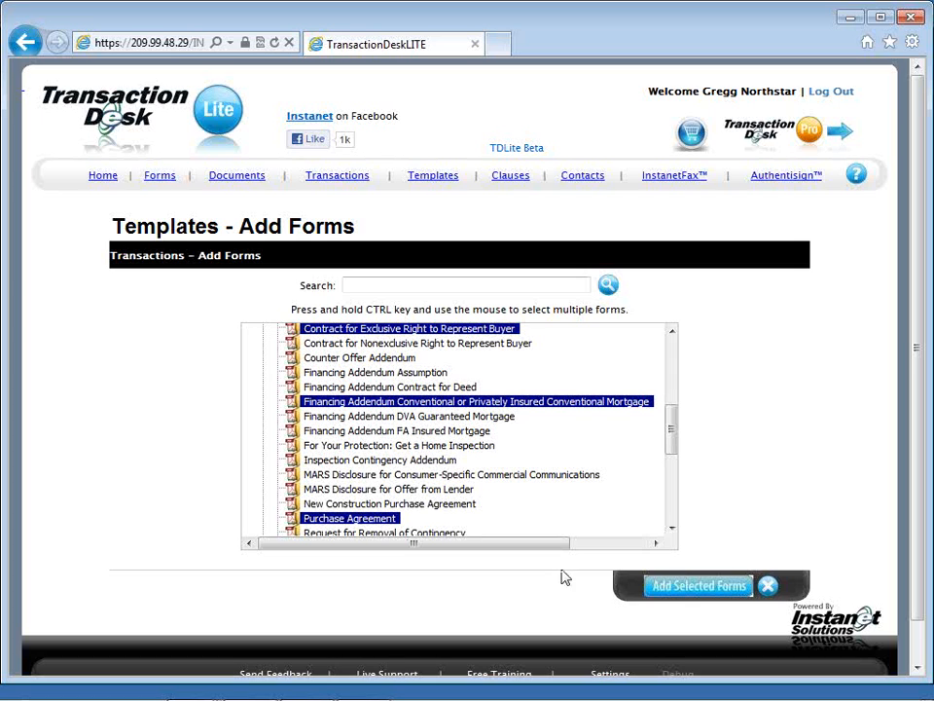
pyautogui.click(660, 590)
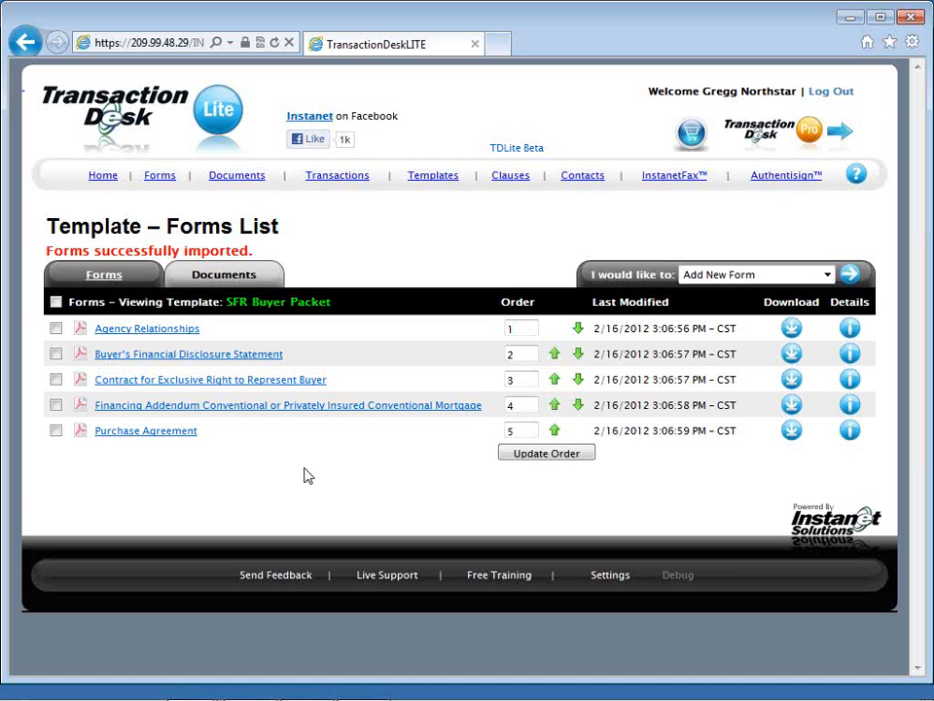
# Step: Open the template's Contract for Exclusive Right to Represent Buyer and shrink the forms list beside it to widen the form
pyautogui.click(288, 384)
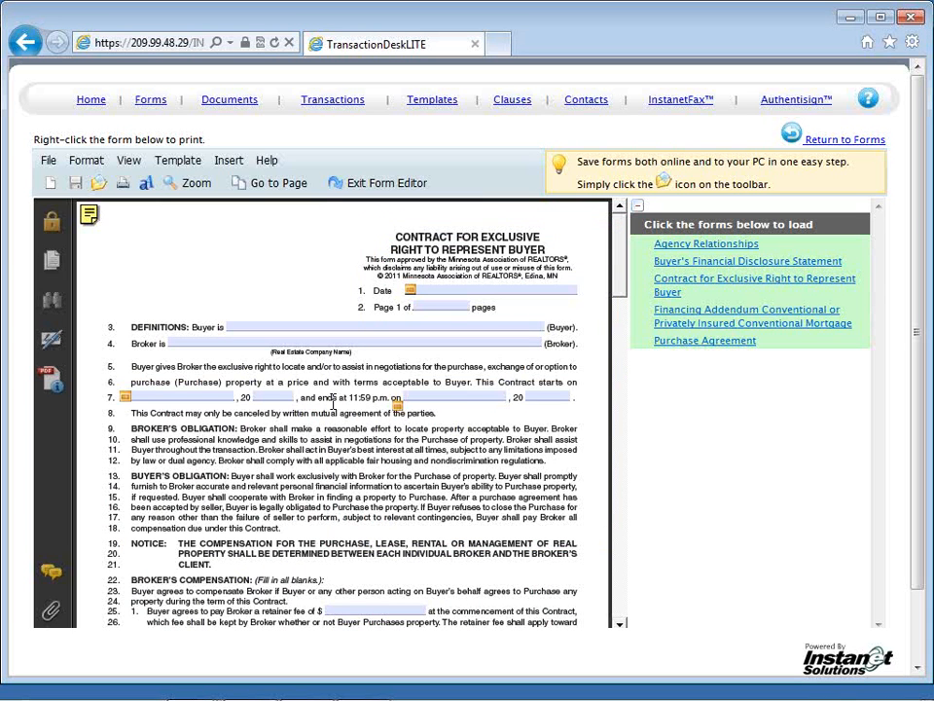
pyautogui.scroll(-2, 334, 402)
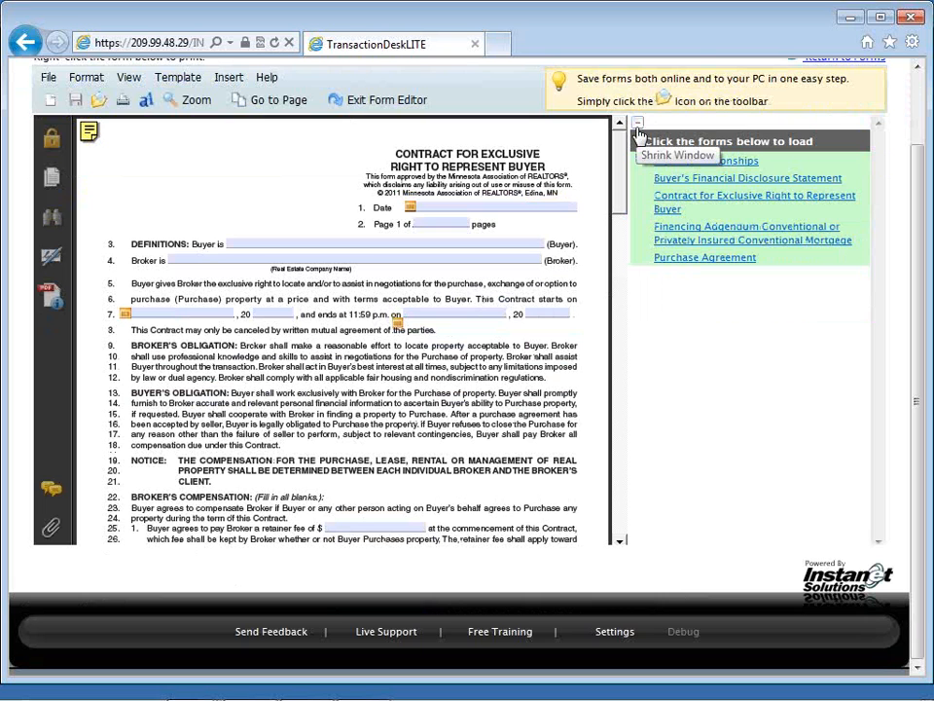
pyautogui.click(638, 126)
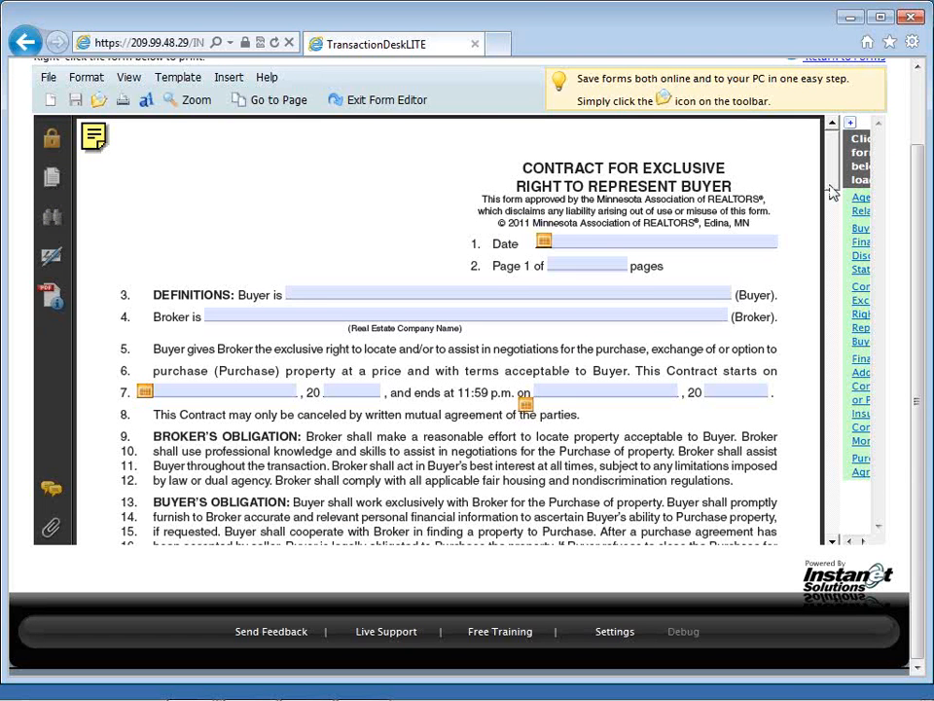
# Step: Set the broker's compensation on line 28 of the contract to 3 percent of the selling price
pyautogui.scroll(-1, 832, 193)
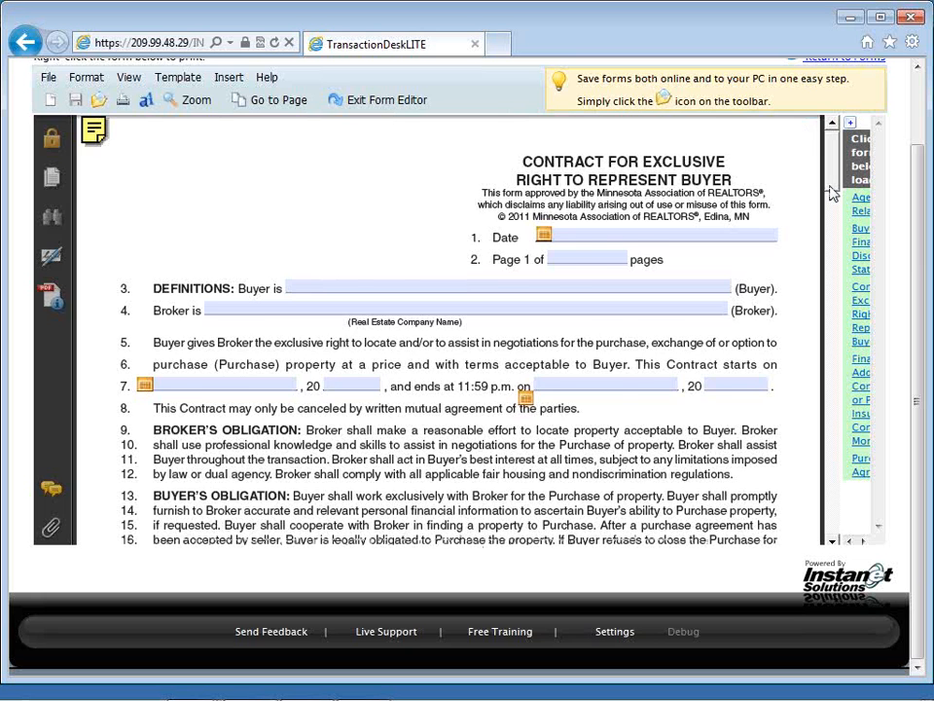
pyautogui.scroll(-2, 832, 193)
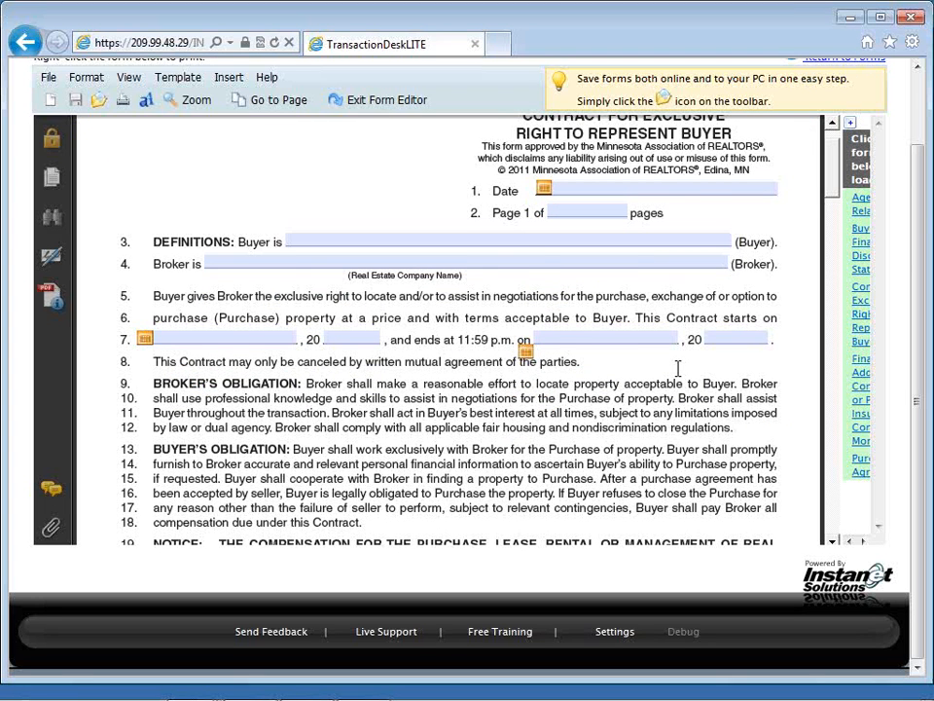
pyautogui.scroll(-1, 679, 367)
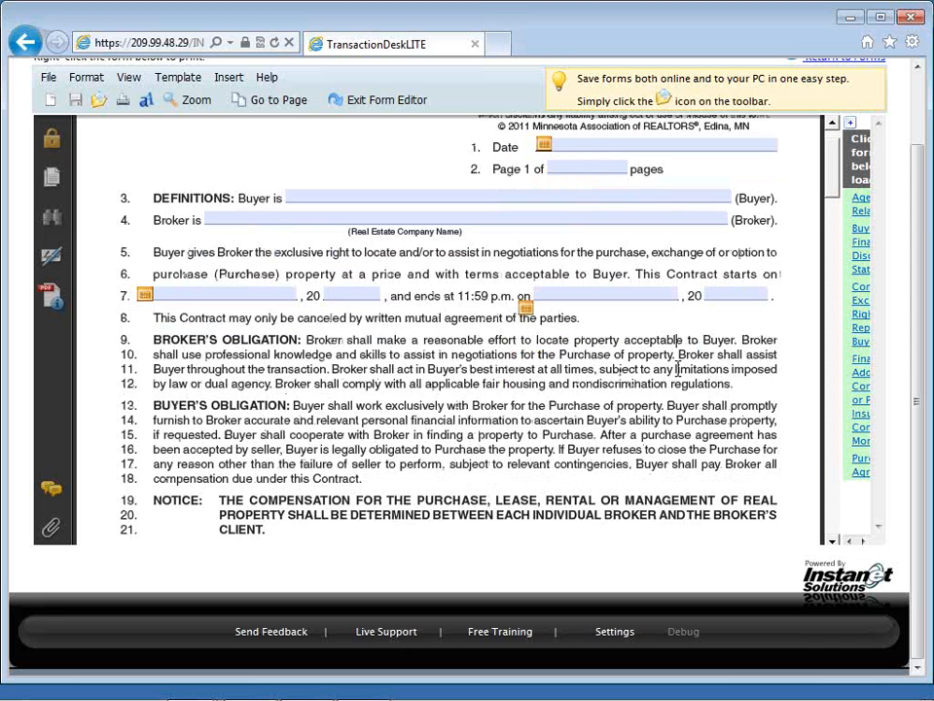
pyautogui.scroll(-2, 678, 367)
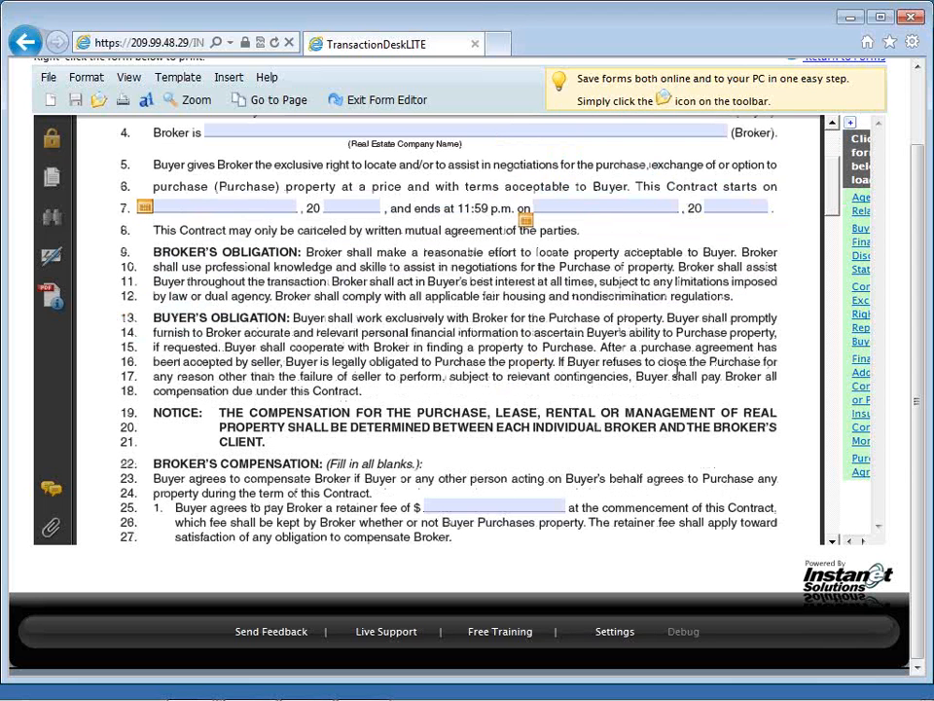
pyautogui.scroll(-2, 679, 367)
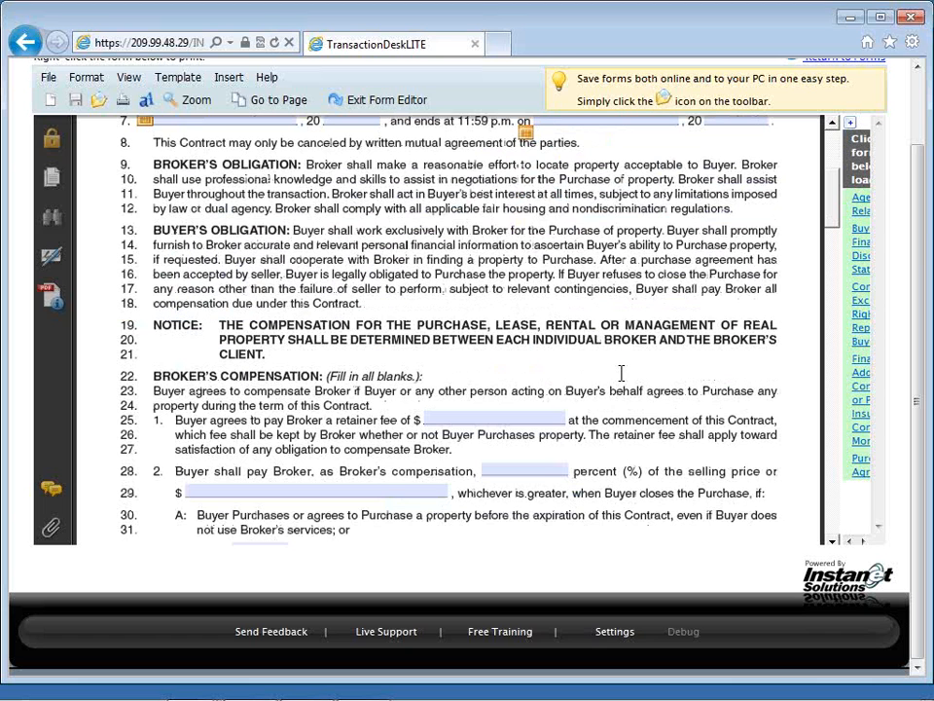
pyautogui.scroll(-1, 584, 390)
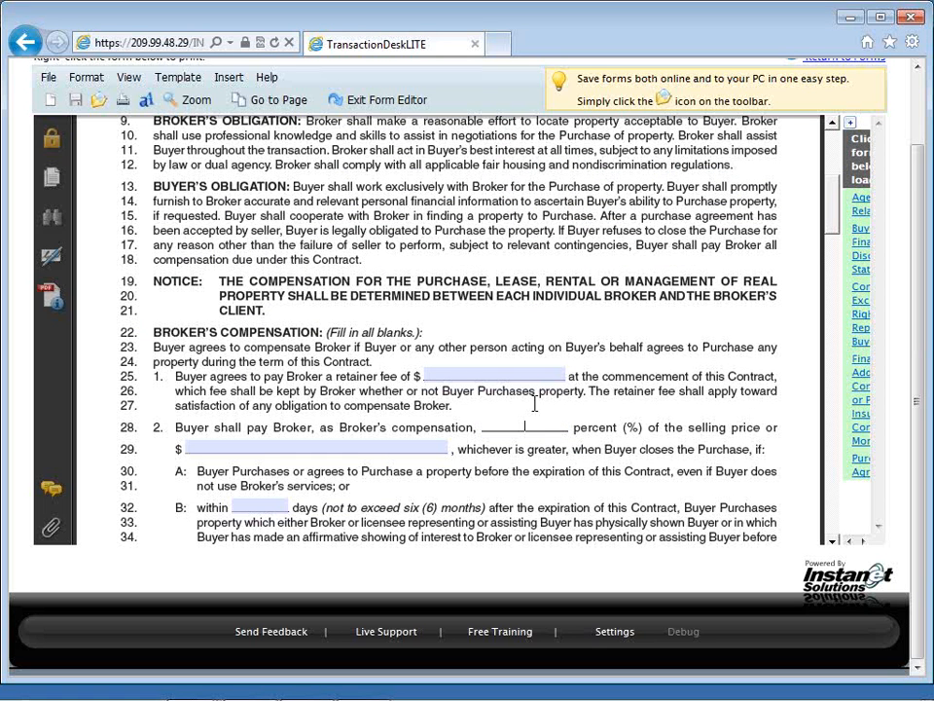
pyautogui.write('3')
pyautogui.press('Tab')
# Step: Enter 120 days as the post-expiration period on line 32 and check SHALL on line 39
pyautogui.scroll(-1, 534, 404)
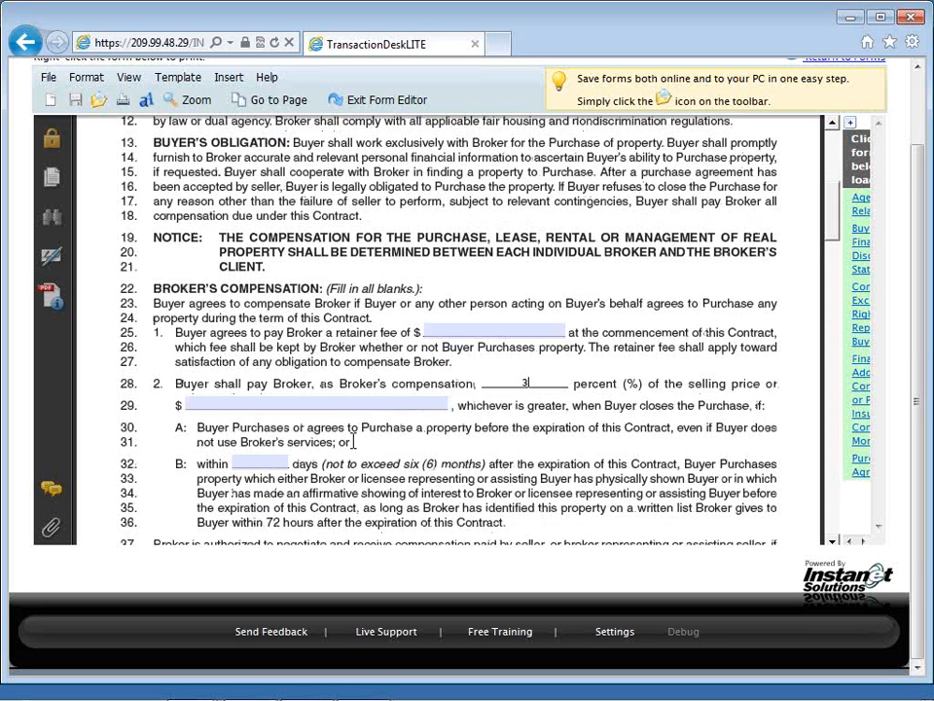
pyautogui.write('120')
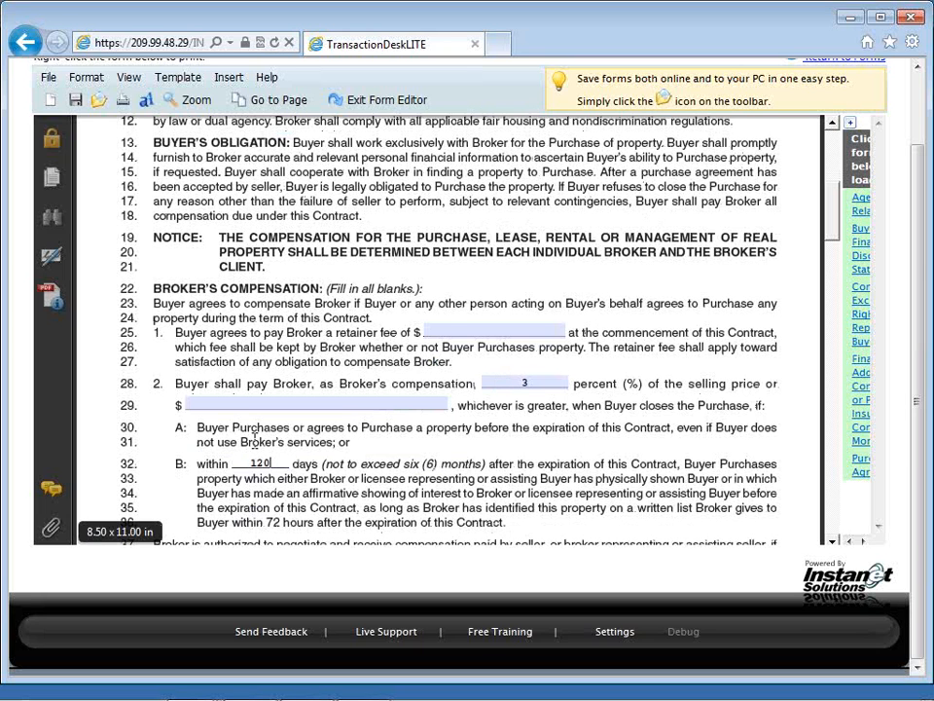
pyautogui.scroll(-1, 256, 443)
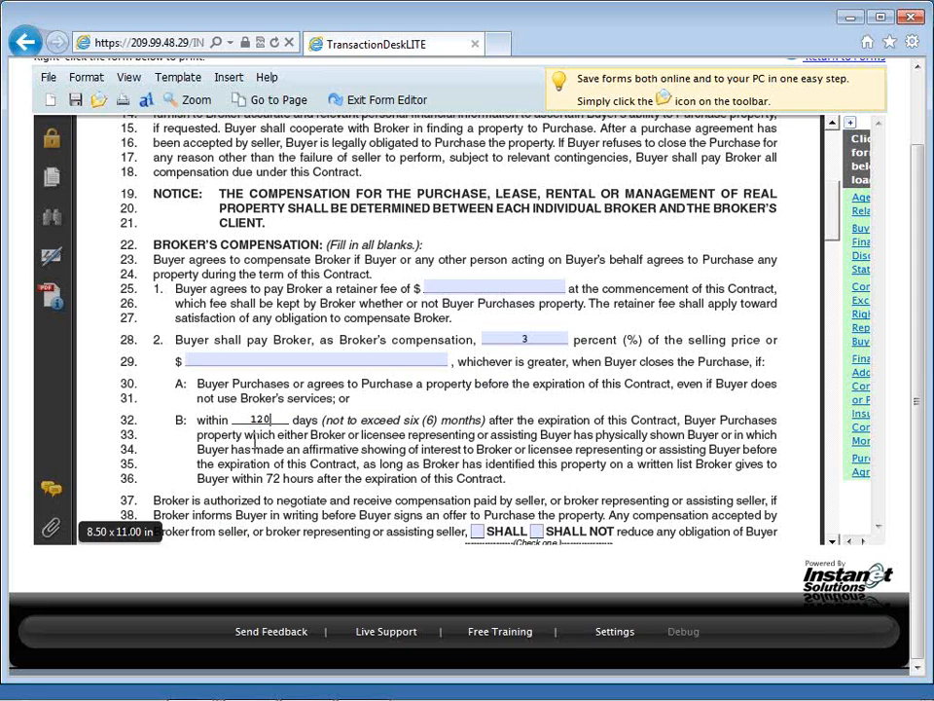
pyautogui.scroll(-2, 255, 443)
pyautogui.click(477, 442)
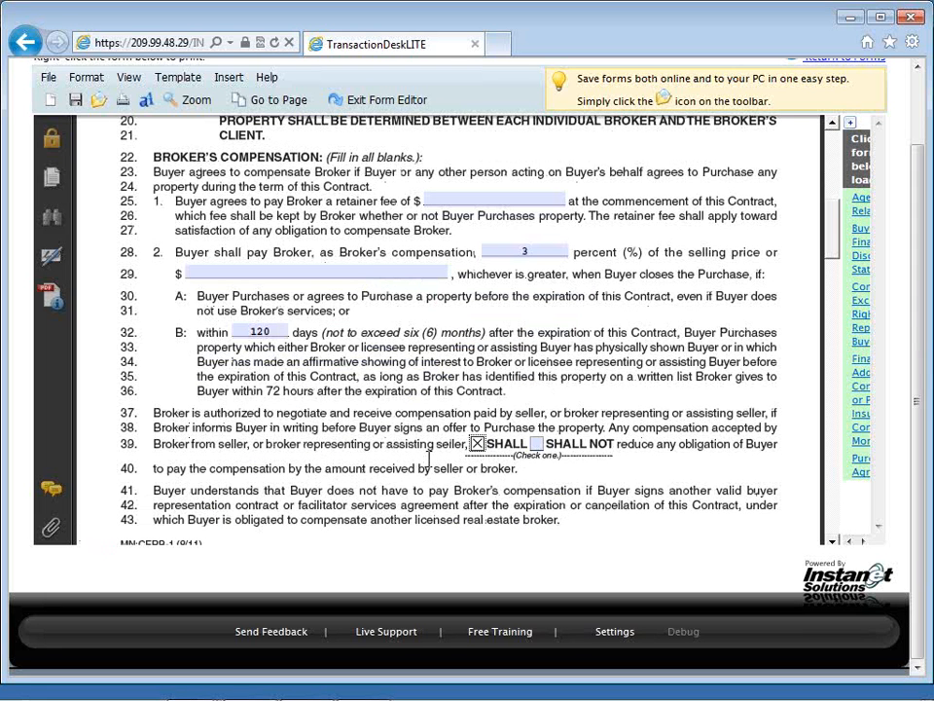
pyautogui.scroll(-1, 429, 459)
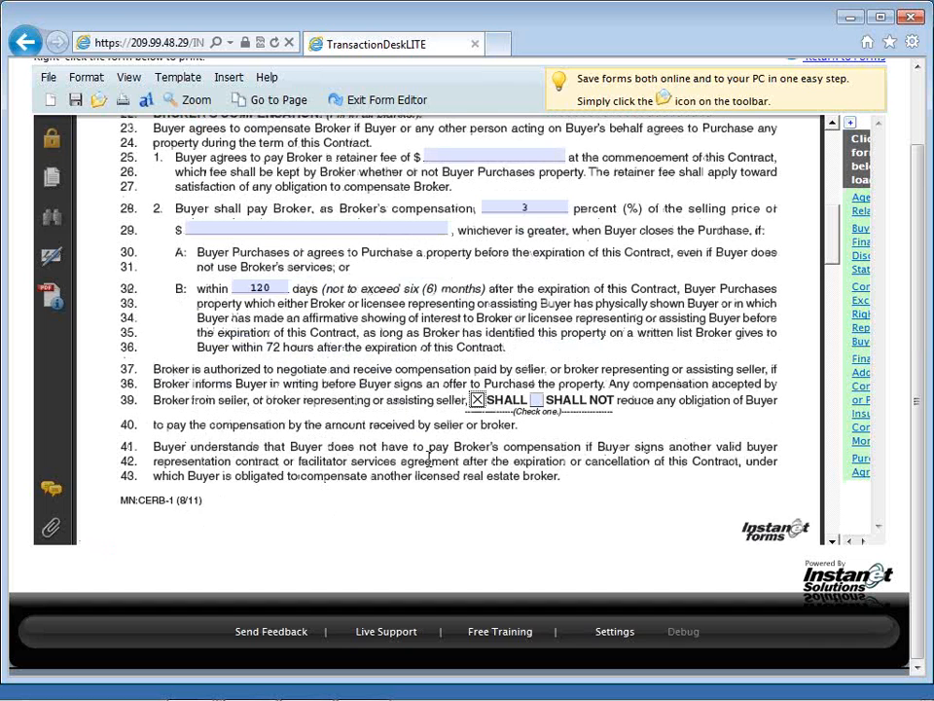
# Step: Check Residential/Personal and Residential/Investment as the general nature of property on line 55 of the contract
pyautogui.scroll(-2, 429, 458)
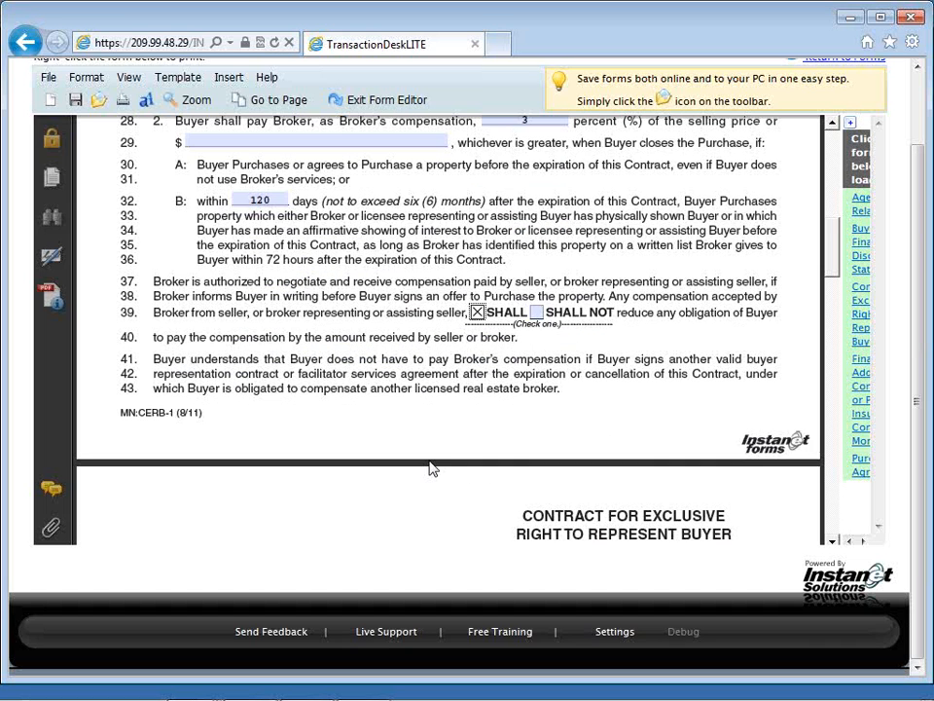
pyautogui.scroll(-7, 433, 468)
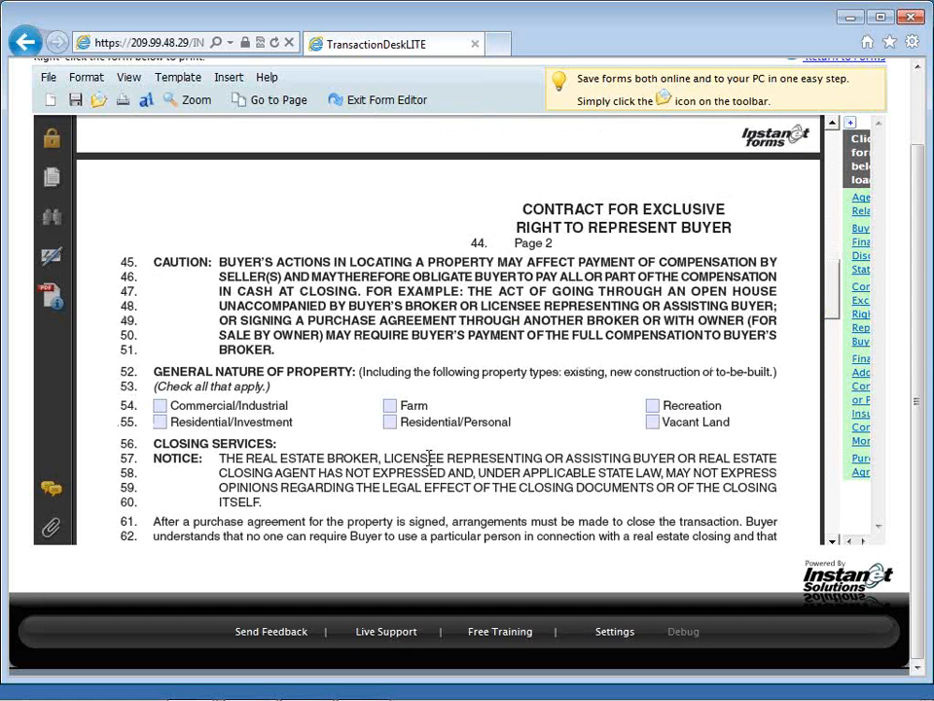
pyautogui.scroll(-2, 429, 457)
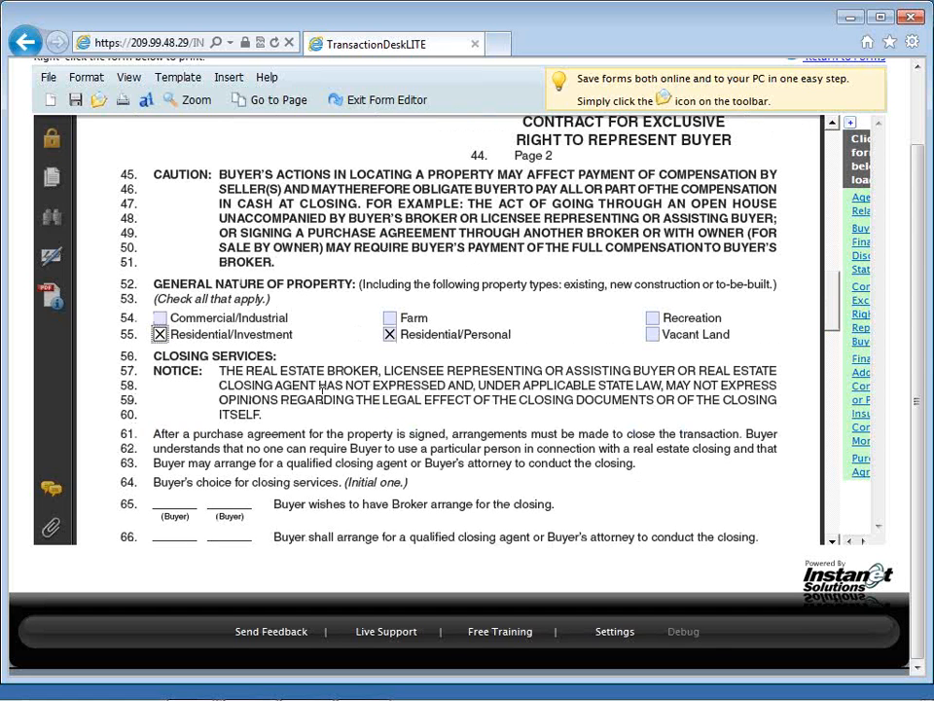
# Step: Check the line 85 instruction that the buyer will agree to dual agency representation and consider properties listed by the broker
pyautogui.scroll(-1, 322, 388)
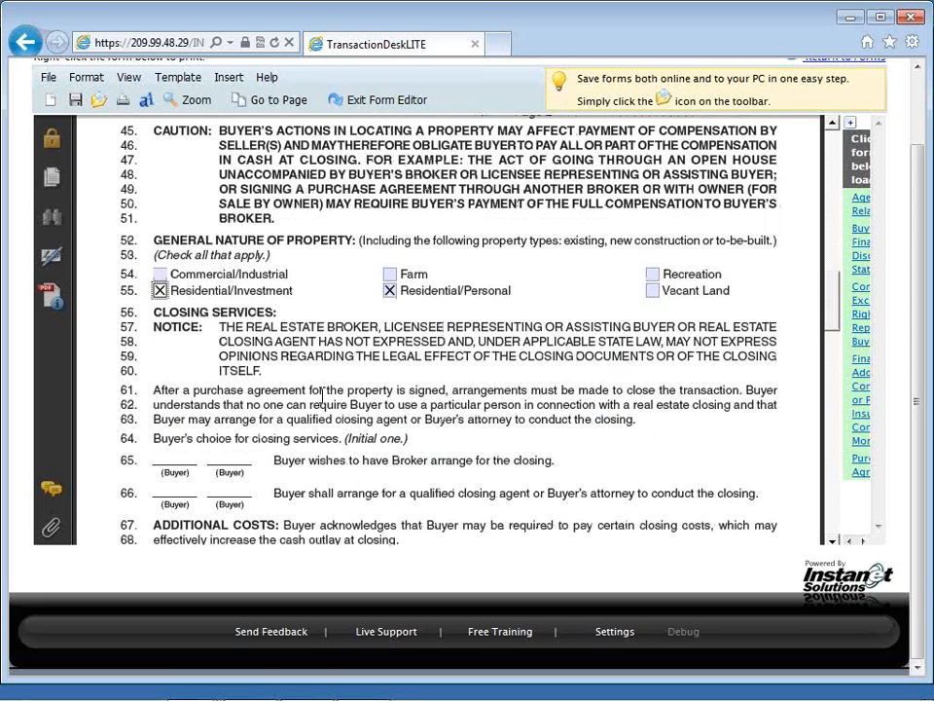
pyautogui.scroll(-2, 322, 400)
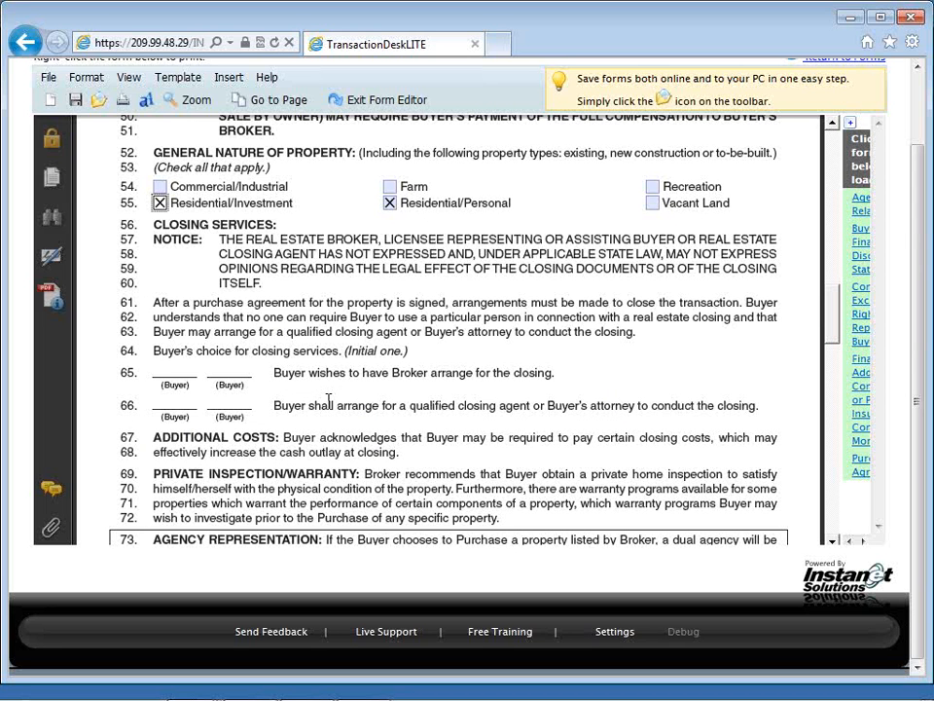
pyautogui.scroll(-3, 328, 400)
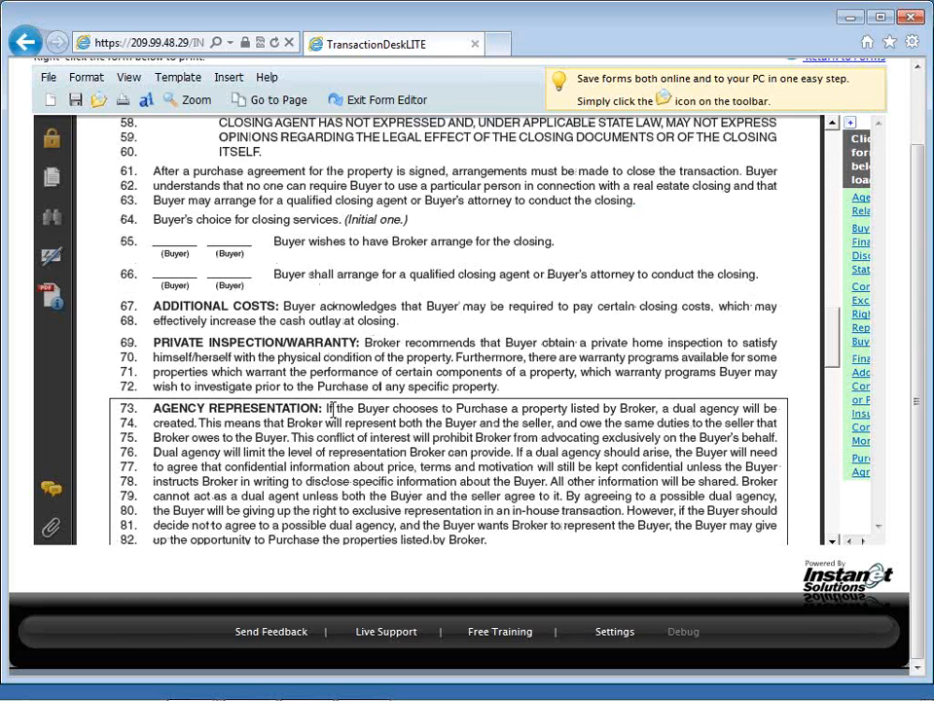
pyautogui.scroll(-5, 332, 408)
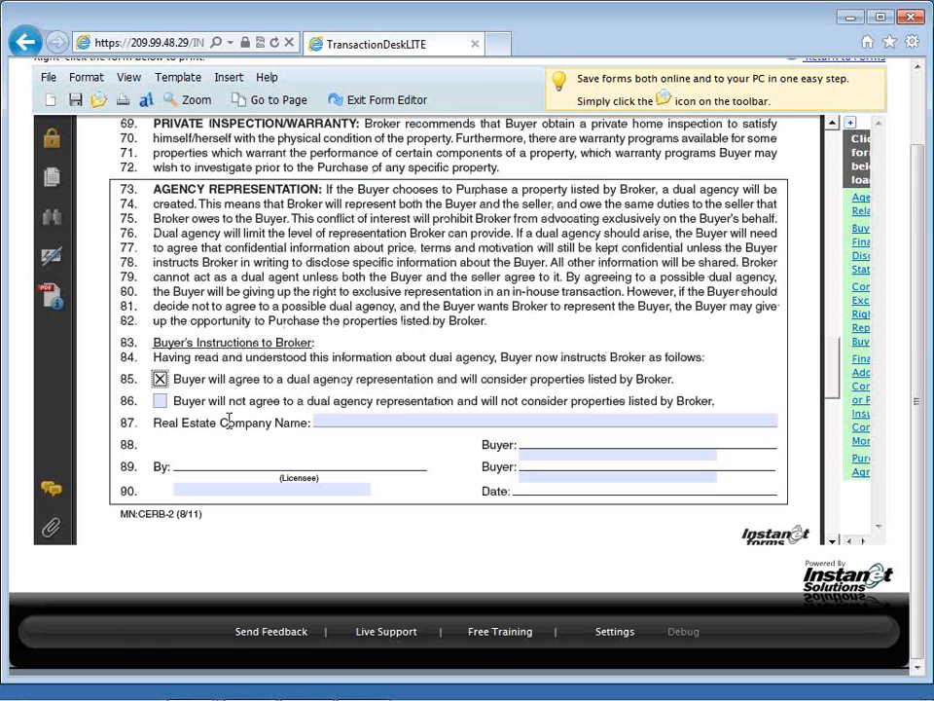
# Step: Enter "standard languages or stips, type it in or paste" in the contract's OTHER section starting on line 109
pyautogui.scroll(-1, 230, 425)
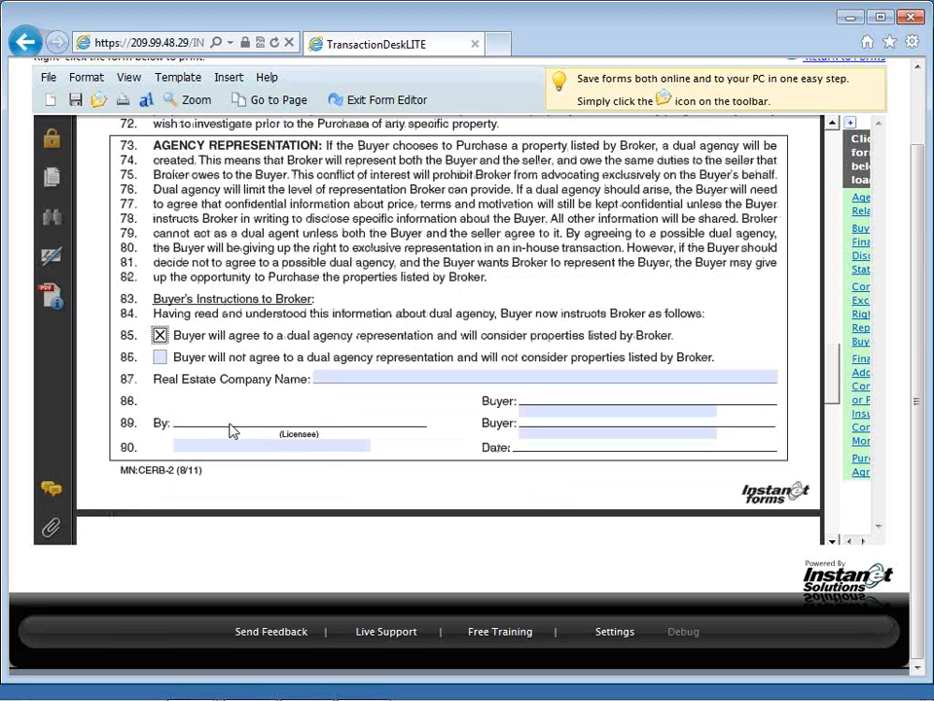
pyautogui.scroll(-1, 466, 420)
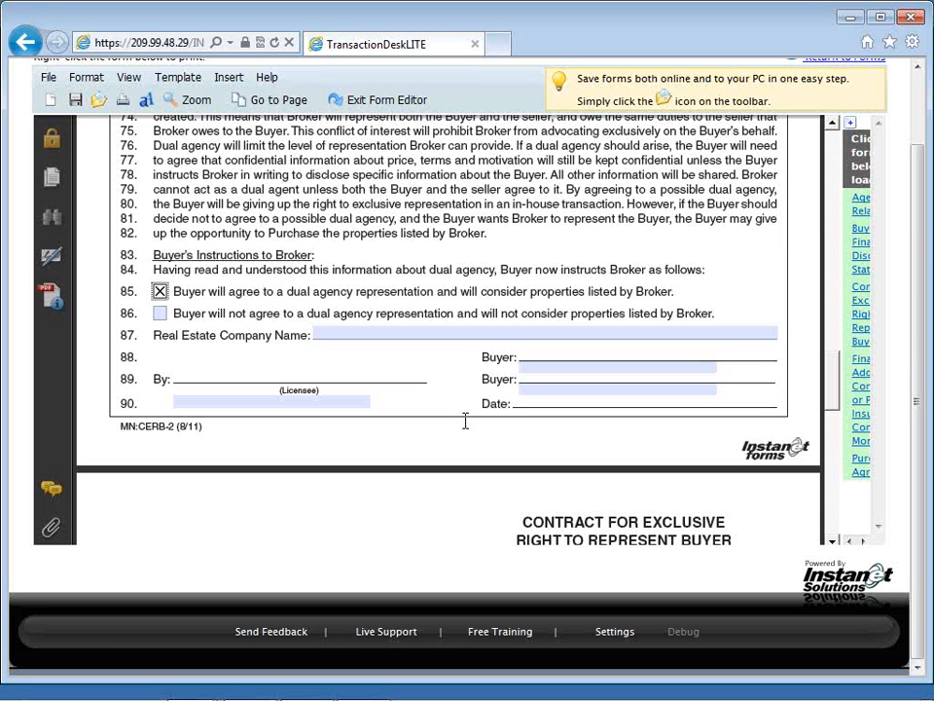
pyautogui.scroll(-6, 466, 421)
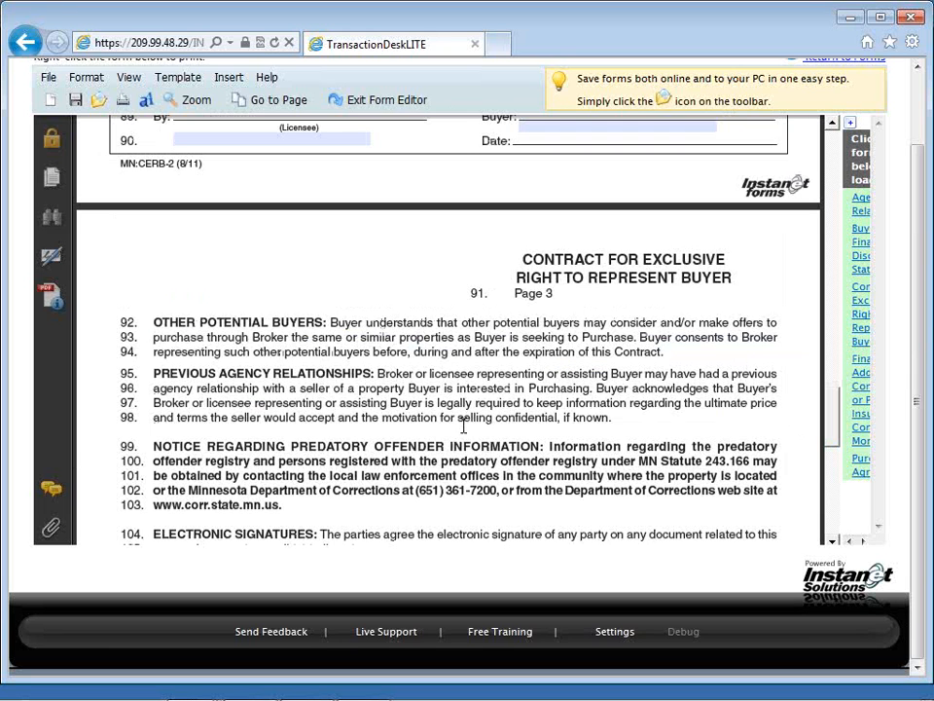
pyautogui.scroll(-4, 463, 425)
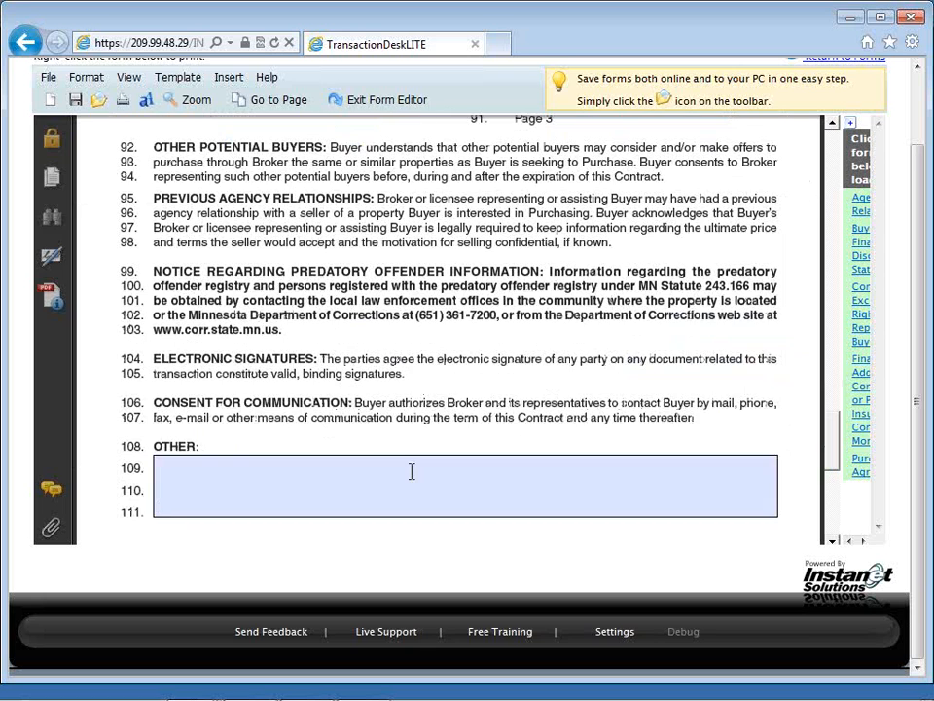
pyautogui.write('tandard')
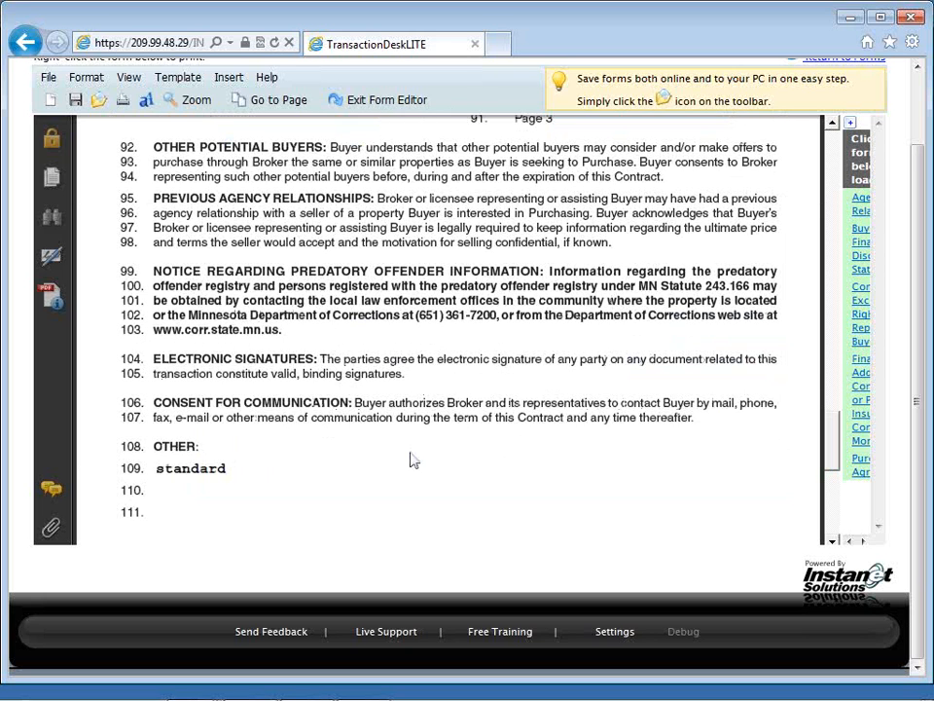
pyautogui.write(' languages')
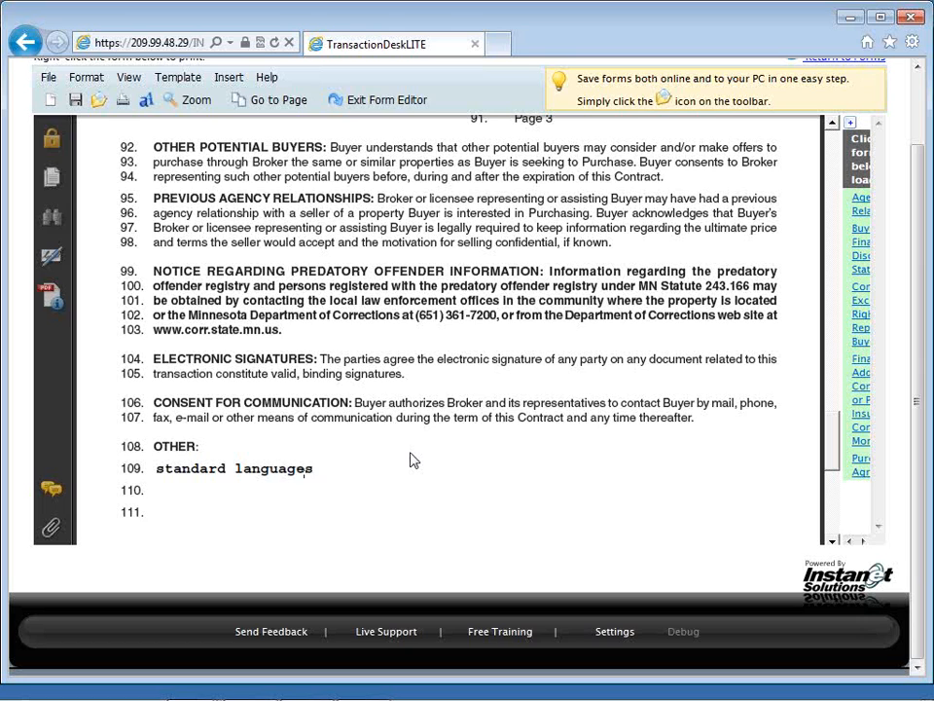
pyautogui.write(' or stips, type it i')
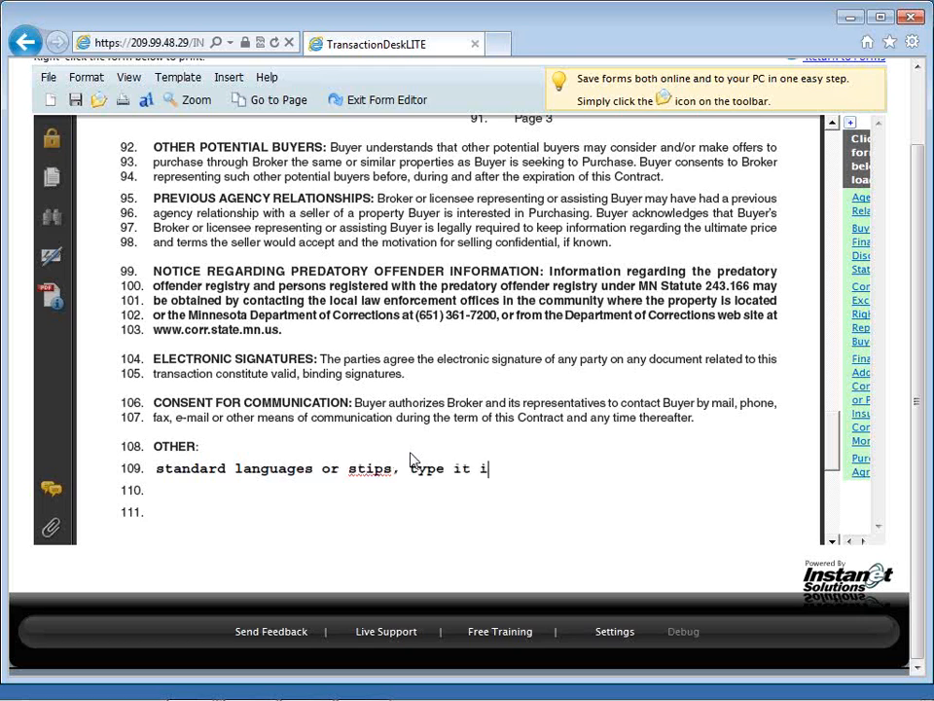
pyautogui.write('n or paste')
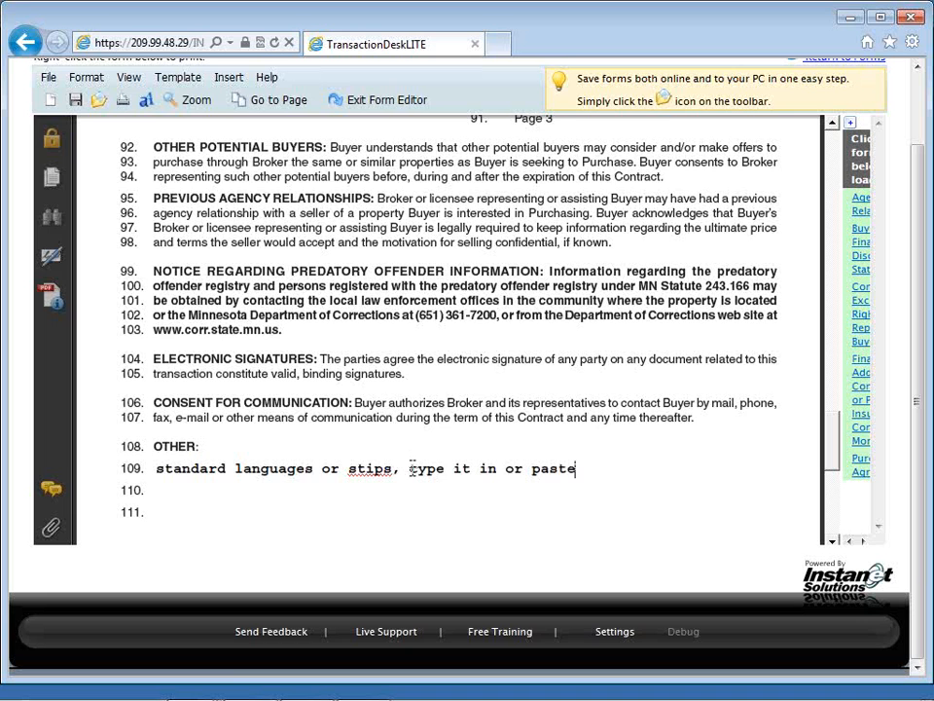
# Step: Expand the forms list, save the contract's changes, and open the template's Purchase Agreement
pyautogui.scroll(-1, 421, 487)
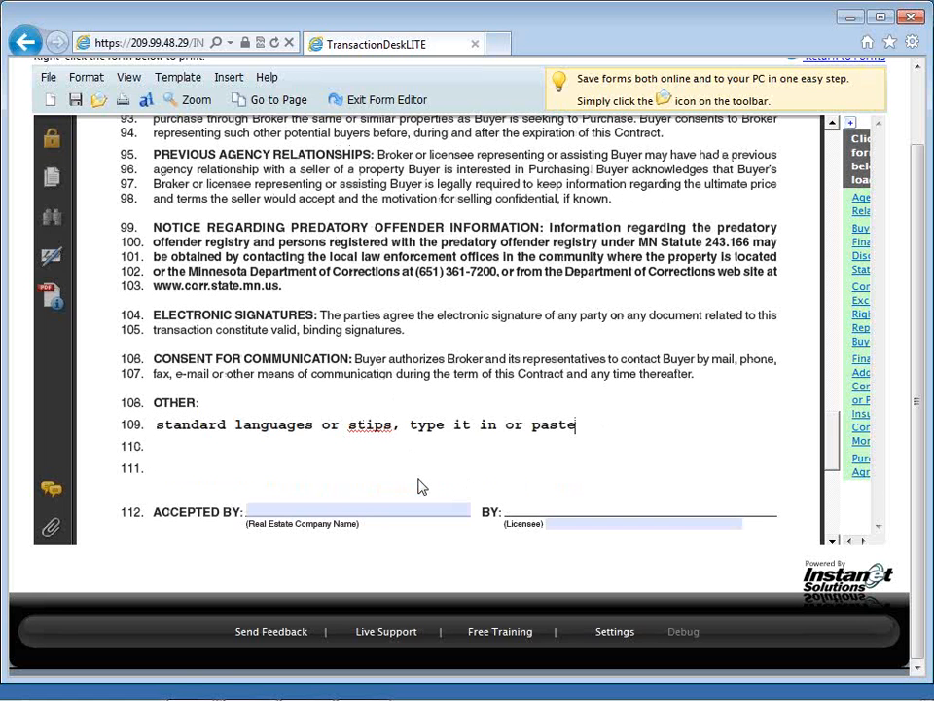
pyautogui.scroll(-3, 421, 487)
pyautogui.scroll(-2, 438, 482)
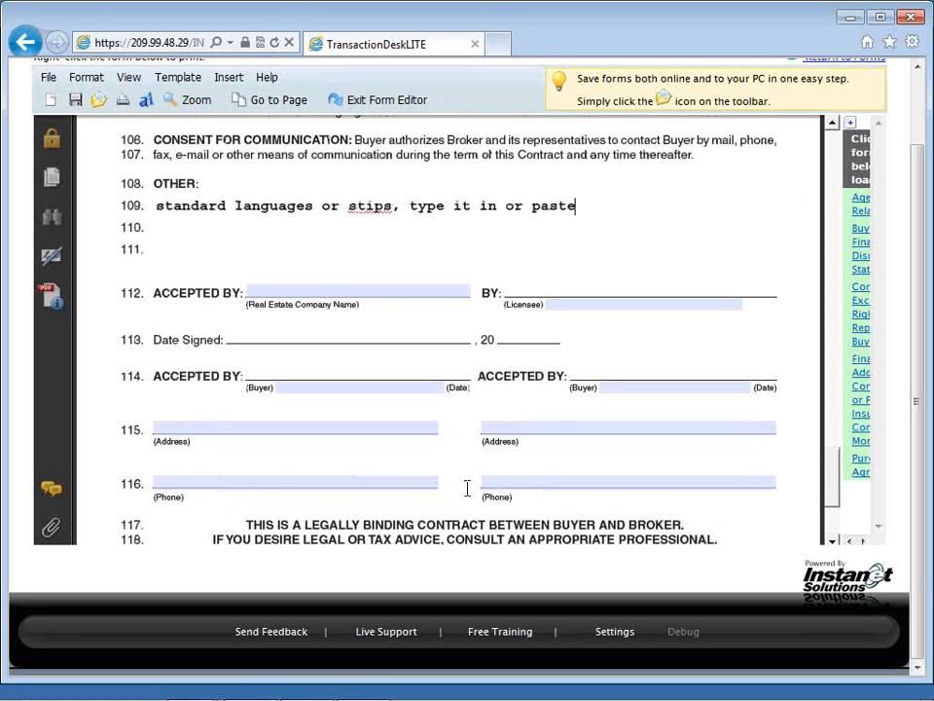
pyautogui.scroll(2, 468, 489)
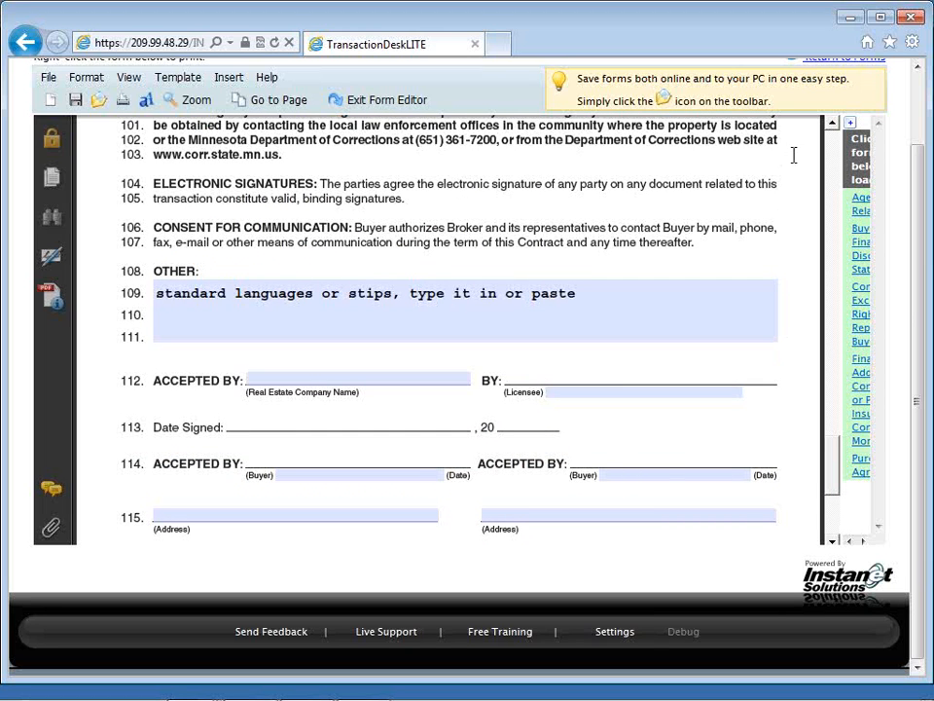
pyautogui.click(849, 127)
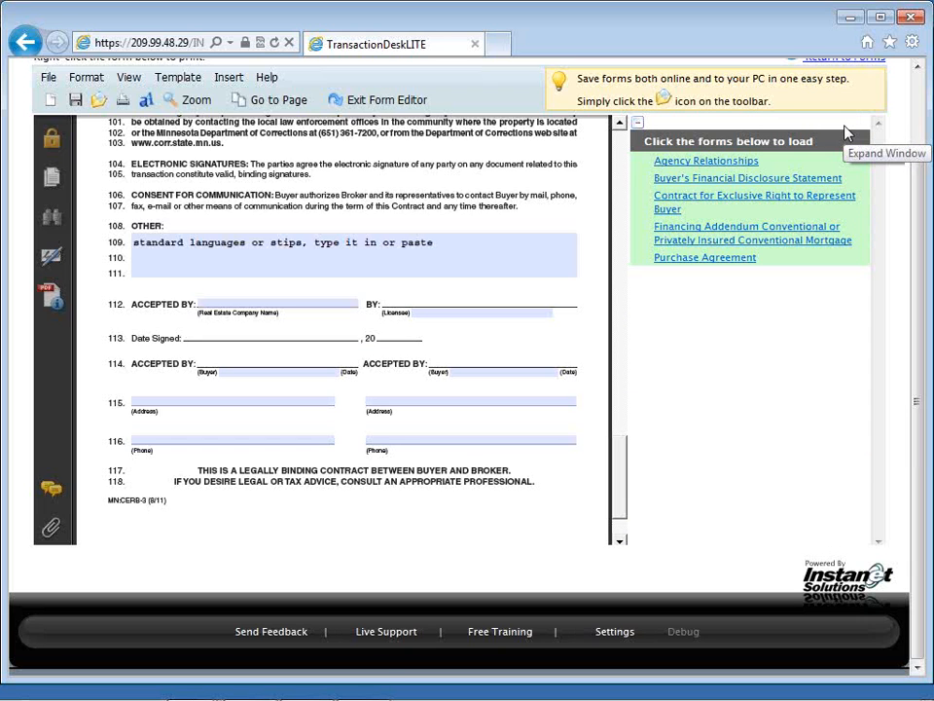
pyautogui.click(708, 205)
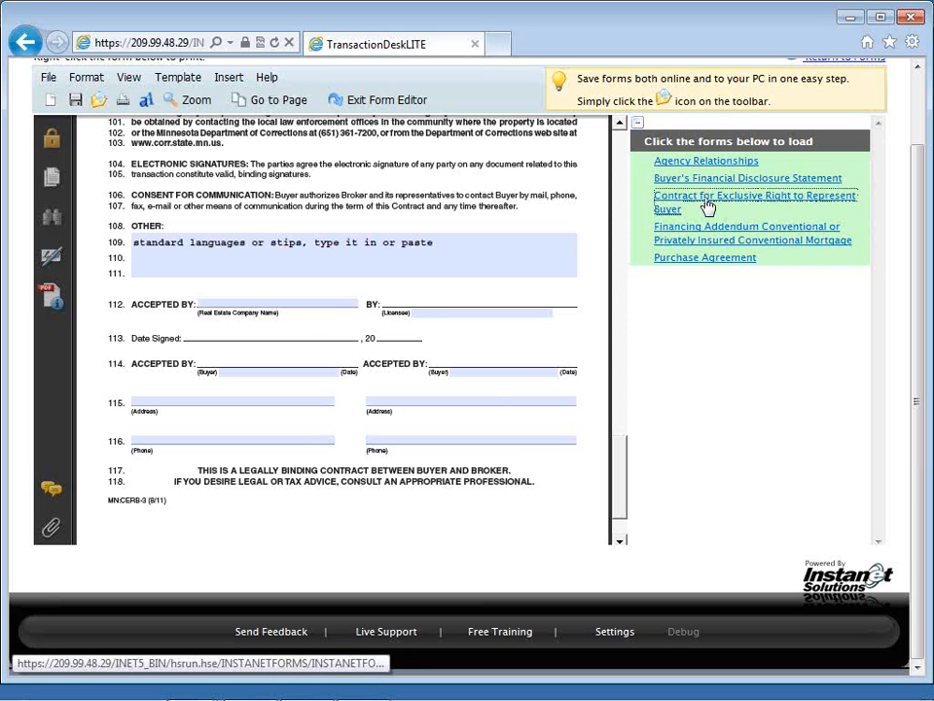
pyautogui.click(401, 358)
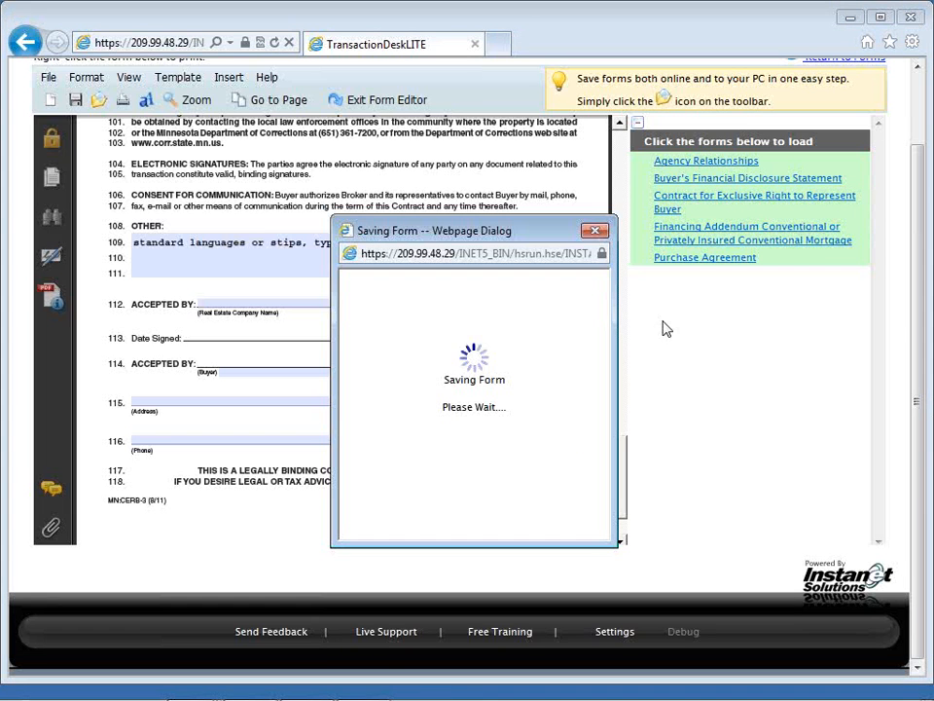
pyautogui.click(697, 259)
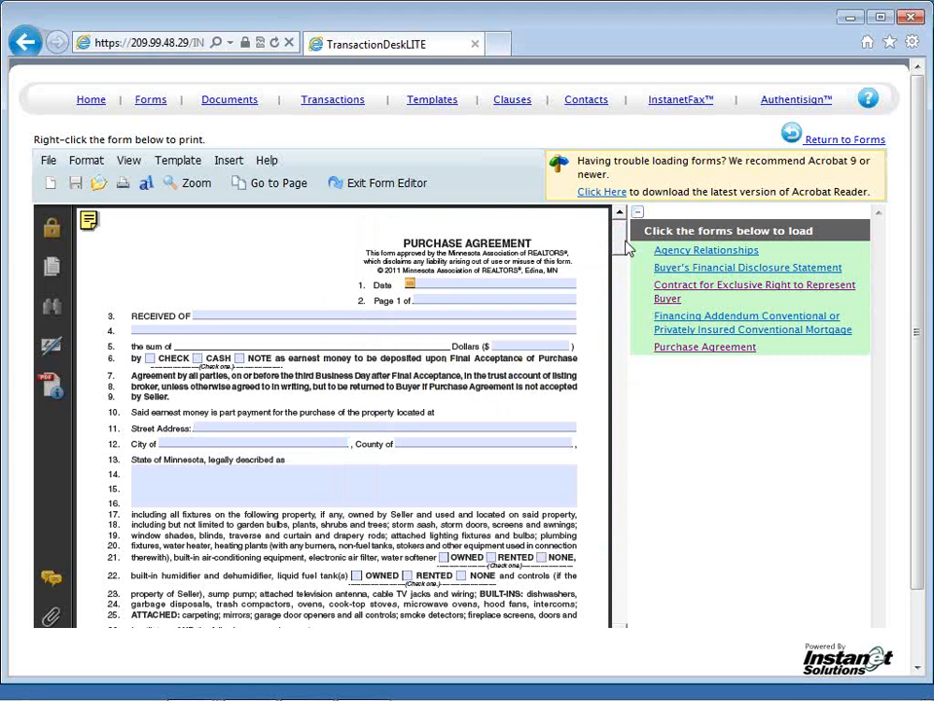
# Step: Shrink the forms list to widen the Purchase Agreement and check CHECK as the earnest money type on line 6
pyautogui.scroll(-1, 628, 250)
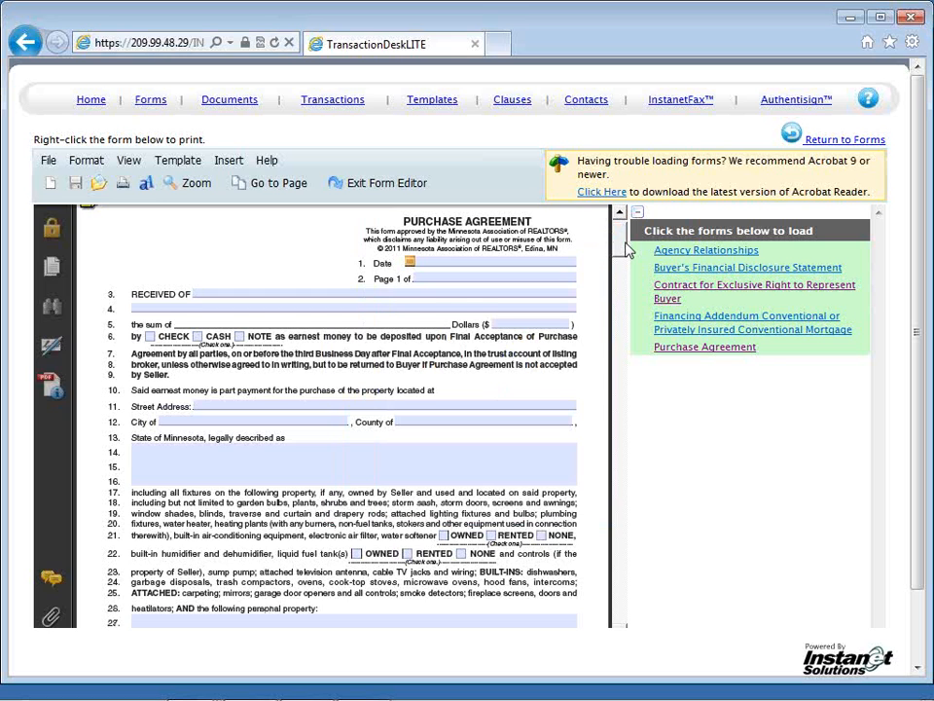
pyautogui.scroll(-1, 621, 248)
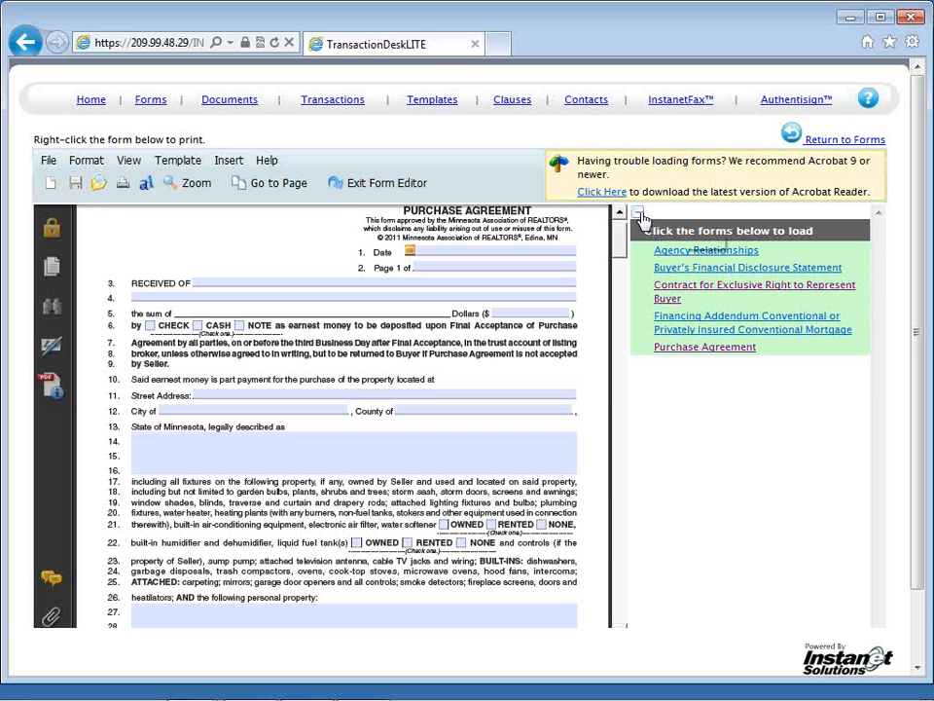
pyautogui.click(639, 214)
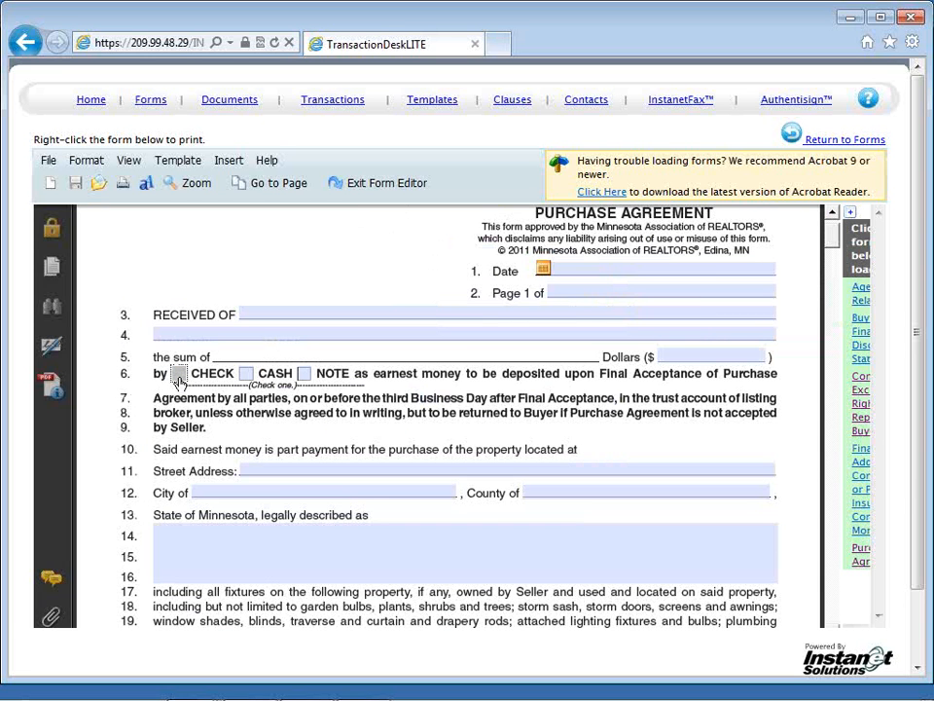
pyautogui.click(178, 376)
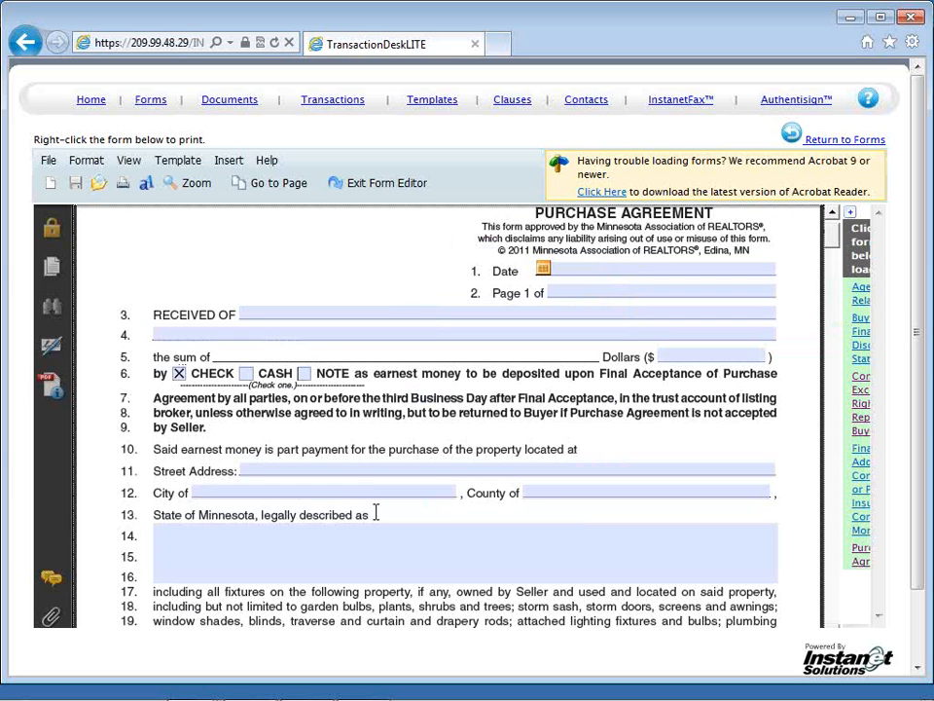
# Step: Mark NONE for the water softener on line 21 and for the liquid fuel tanks on line 22
pyautogui.scroll(-1, 376, 514)
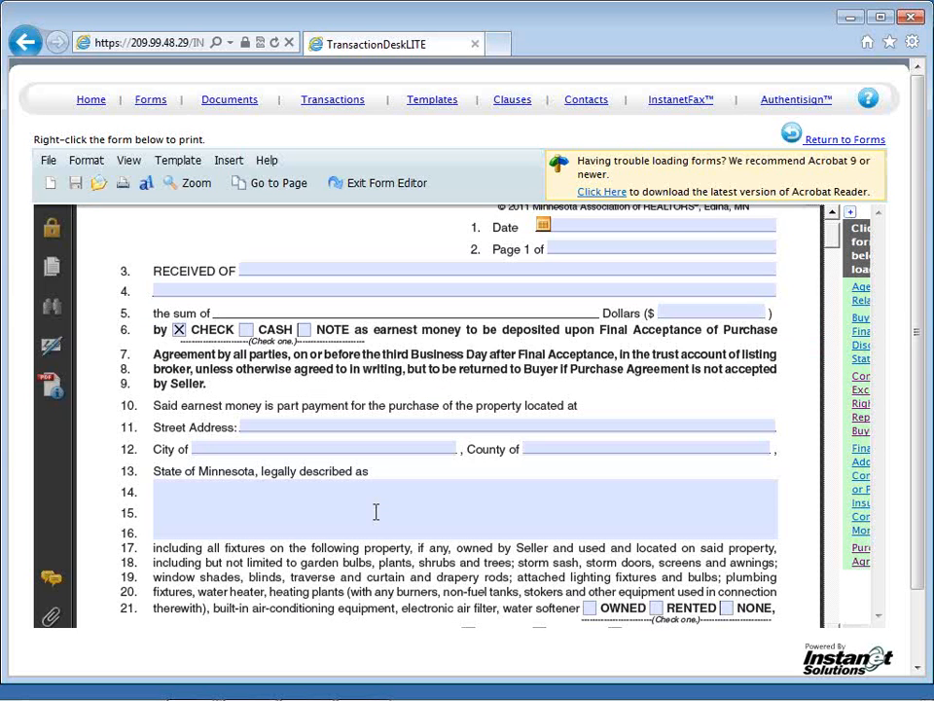
pyautogui.scroll(-2, 376, 512)
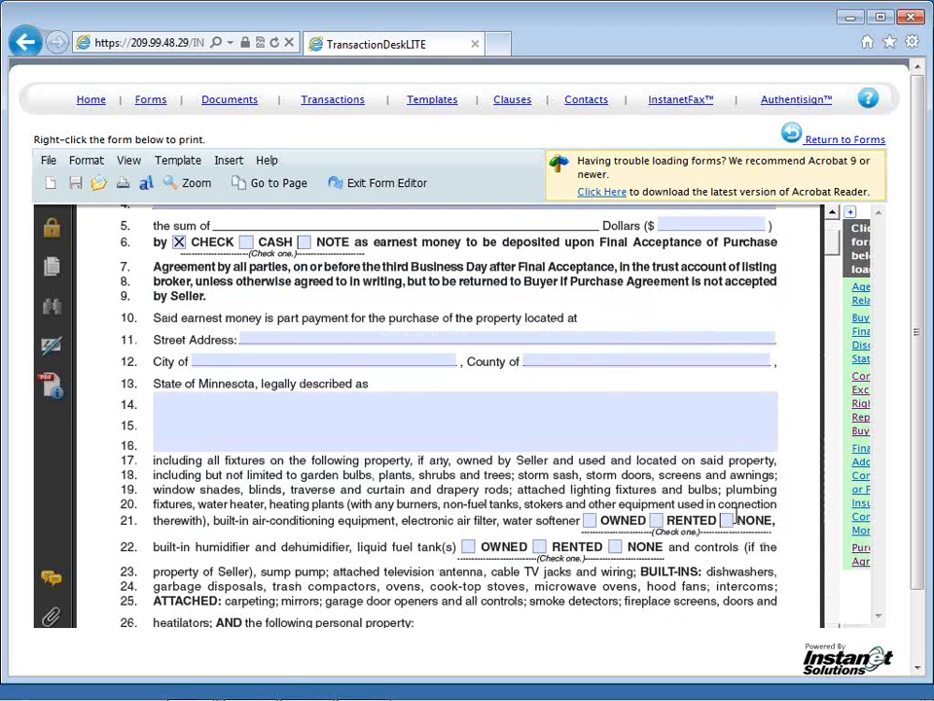
pyautogui.click(727, 522)
pyautogui.click(616, 546)
# Step: Enter "type or paste" as the included personal property starting on line 27 of the Purchase Agreement
pyautogui.scroll(-1, 527, 564)
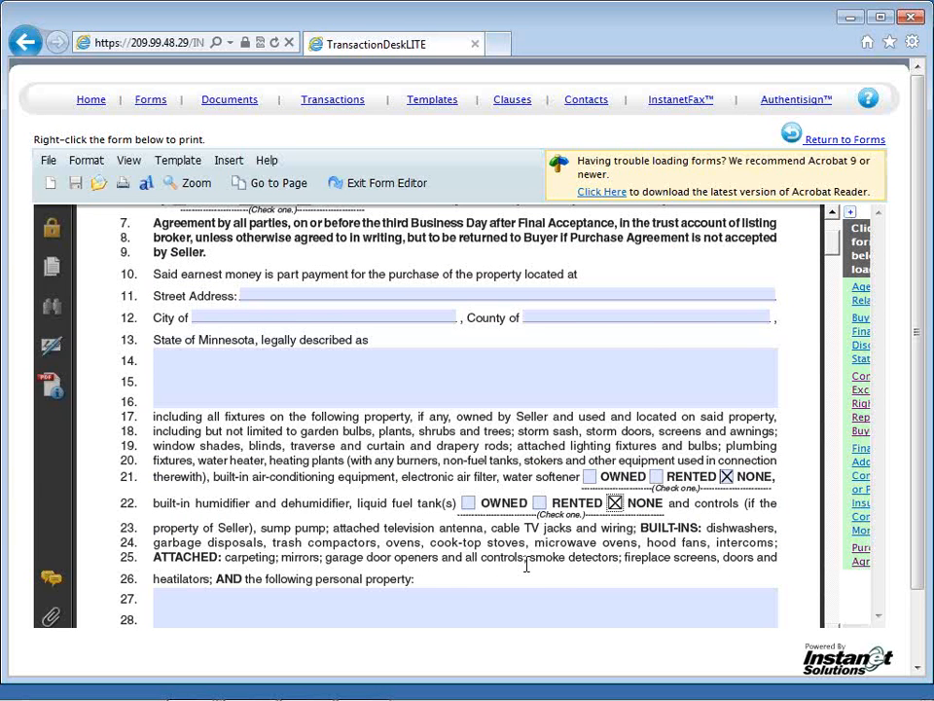
pyautogui.scroll(-2, 526, 565)
pyautogui.click(509, 522)
pyautogui.write('standad')
pyautogui.press('BackSpace')
pyautogui.press('BackSpace')
pyautogui.press('BackSpace')
pyautogui.press('BackSpace')
pyautogui.press('BackSpace')
pyautogui.press('BackSpace')
pyautogui.press('BackSpace')
pyautogui.write('tp')
pyautogui.press('BackSpace')
pyautogui.write('ype or paste')
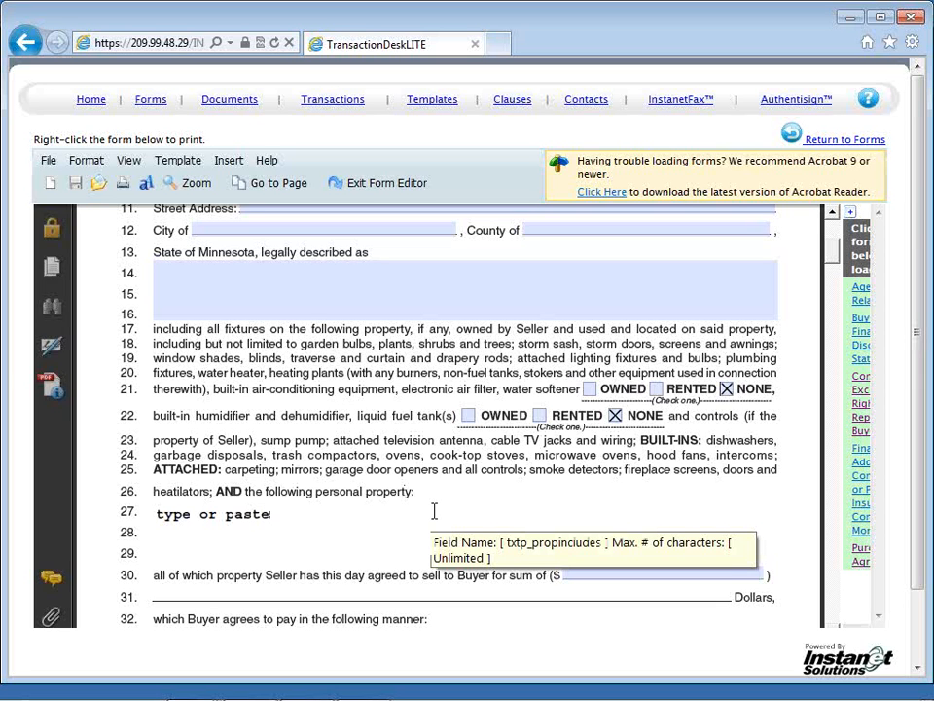
# Step: Check Conventional as the financing type on line 39 of the Purchase Agreement
pyautogui.scroll(-1, 434, 511)
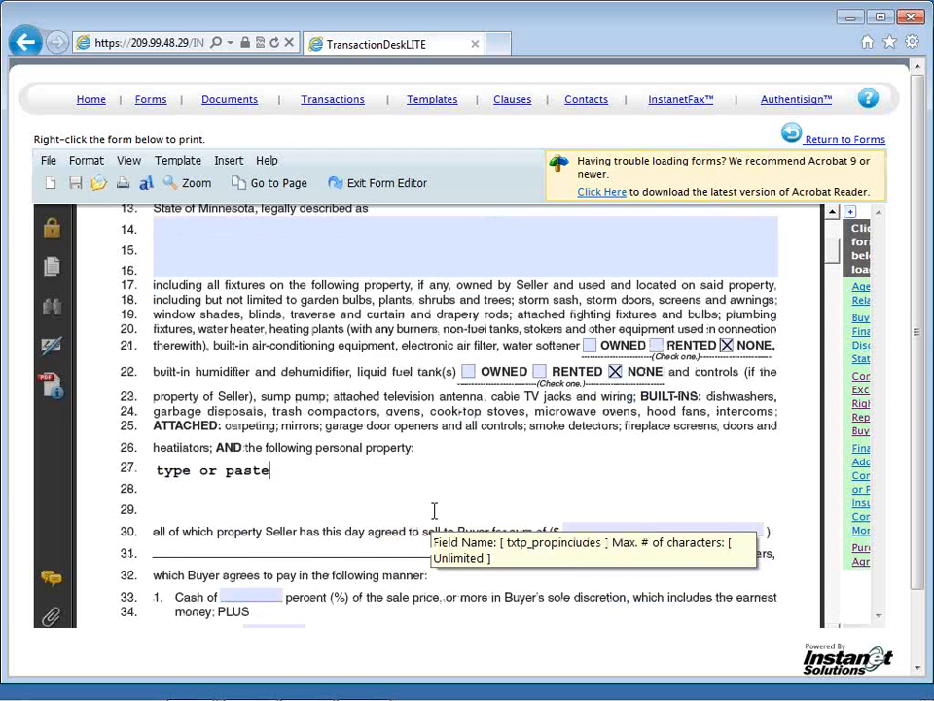
pyautogui.scroll(-3, 434, 511)
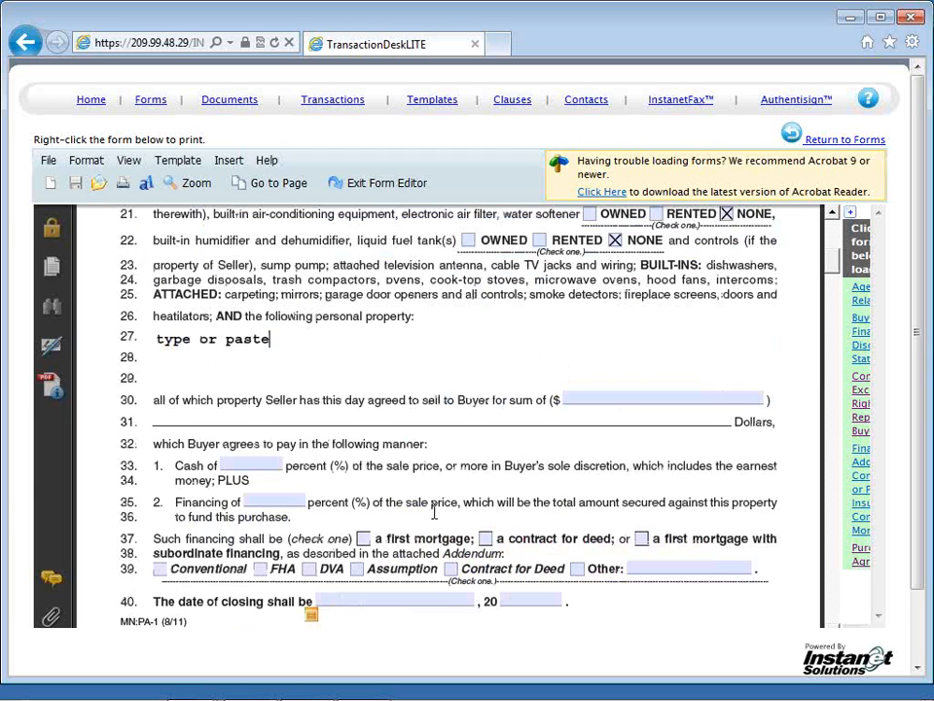
pyautogui.scroll(-1, 434, 511)
pyautogui.click(160, 525)
pyautogui.click(260, 527)
pyautogui.click(159, 526)
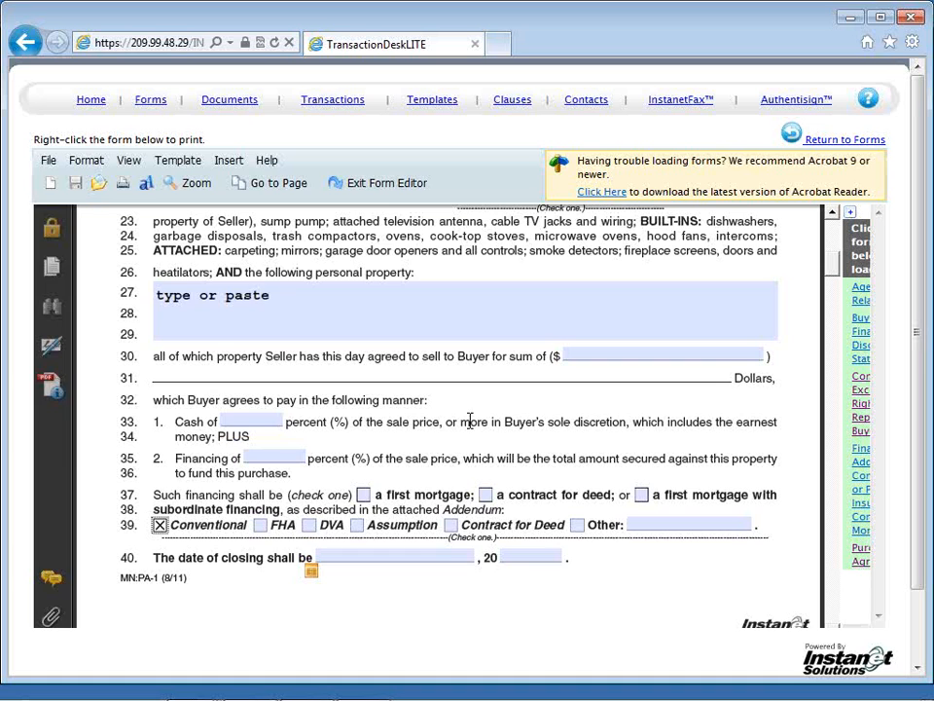
# Step: Exit the form editor and open the document list of the SFR Buyer Packet template
pyautogui.click(386, 188)
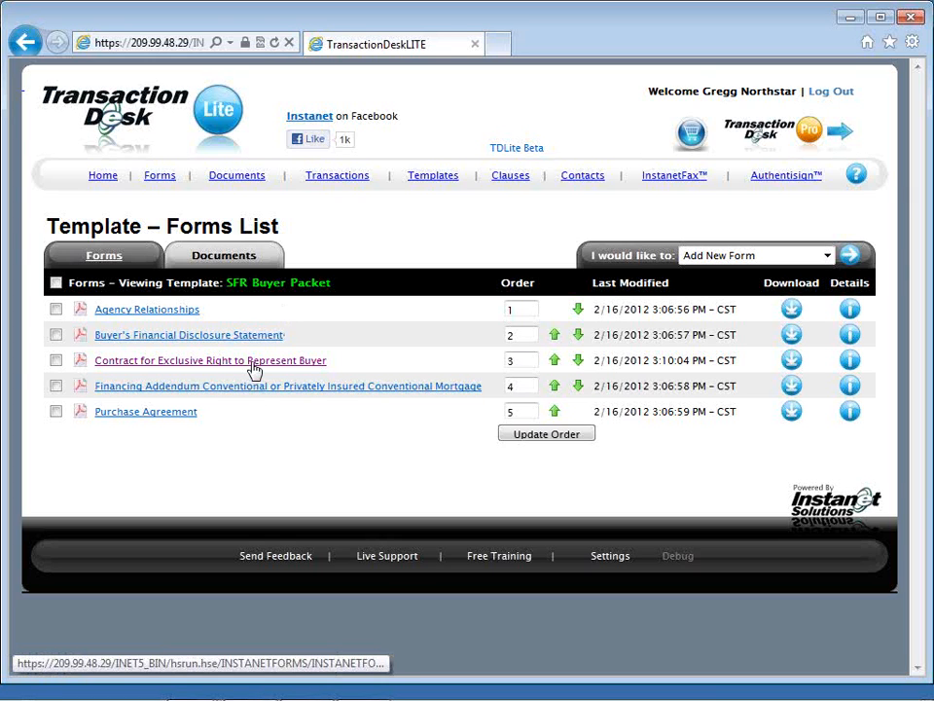
pyautogui.click(254, 259)
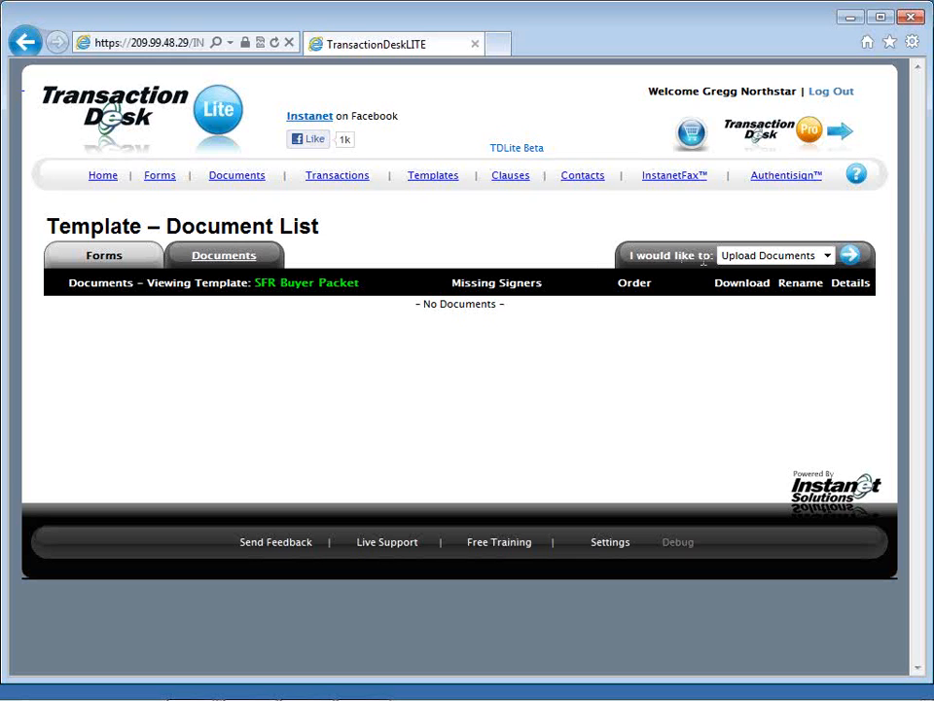
# Step: Open the document upload page for the SFR Buyer Packet template
pyautogui.click(727, 259)
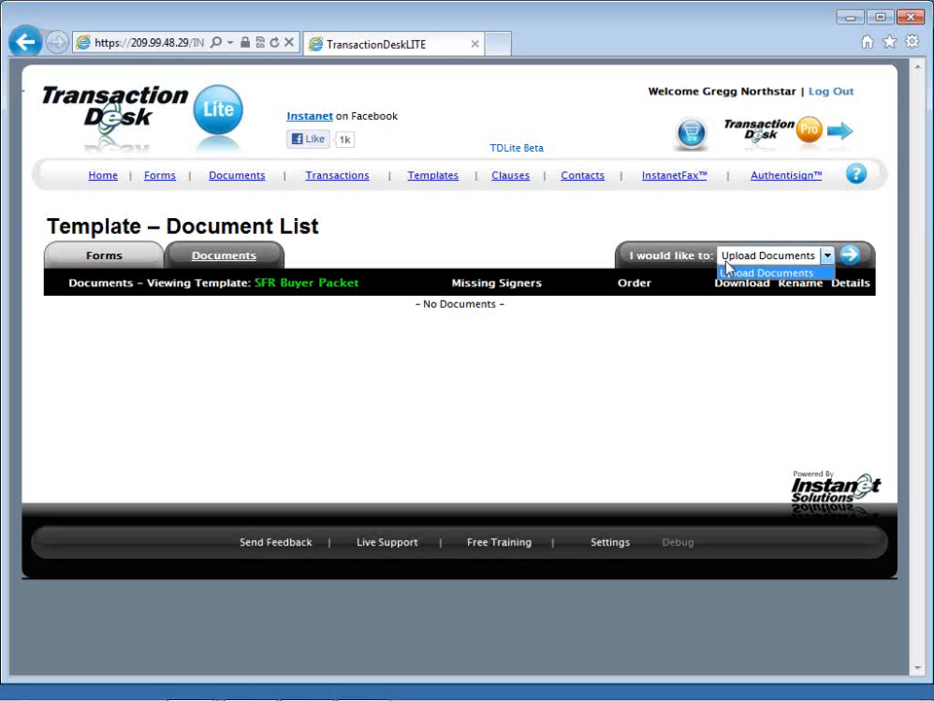
pyautogui.click(790, 257)
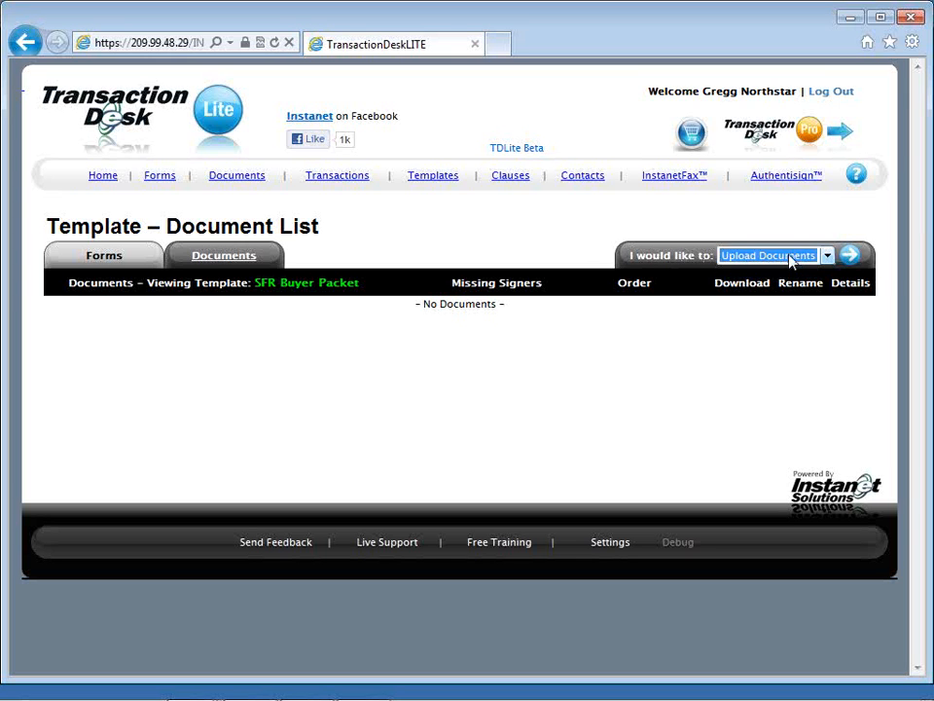
pyautogui.click(851, 254)
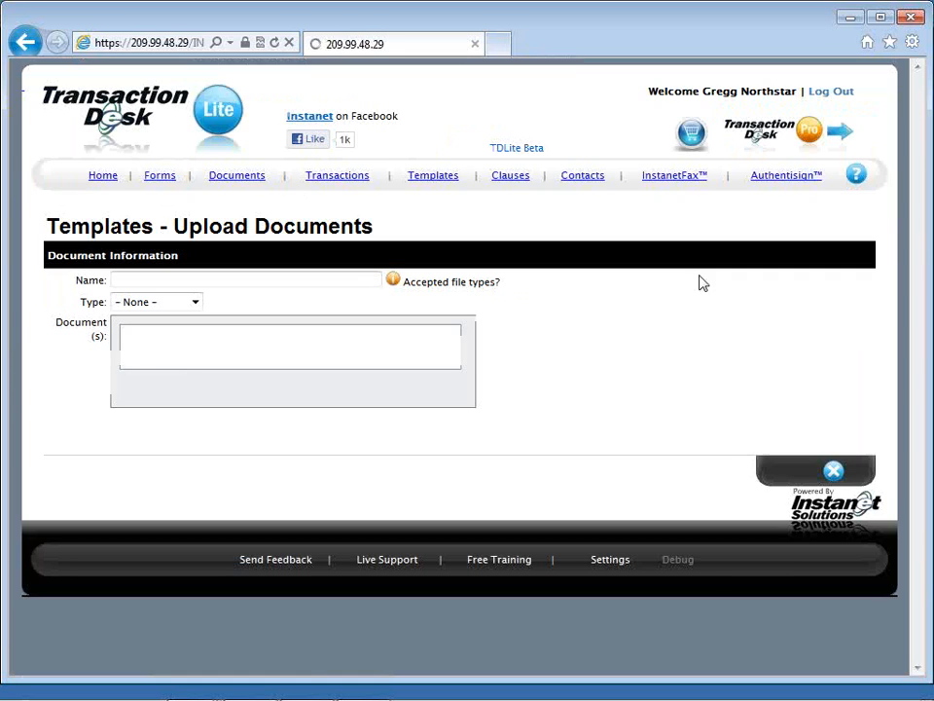
# Step: Try to add the hlogo_hover PNG image from the Desktop as a document to upload
pyautogui.click(138, 392)
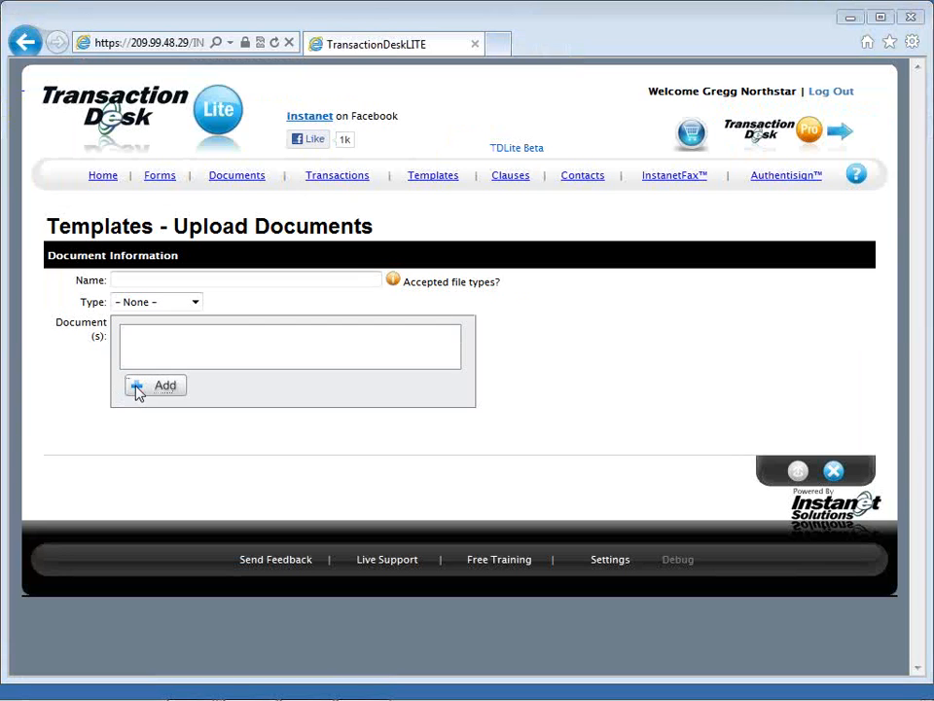
pyautogui.click(137, 390)
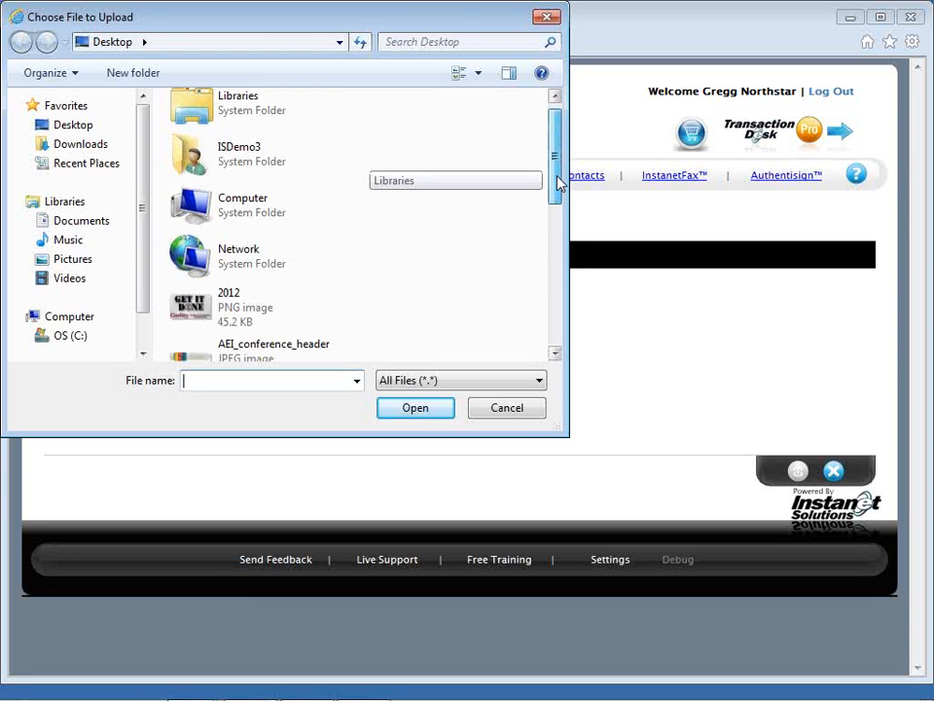
pyautogui.moveTo(558, 183); pyautogui.dragTo(557, 286)
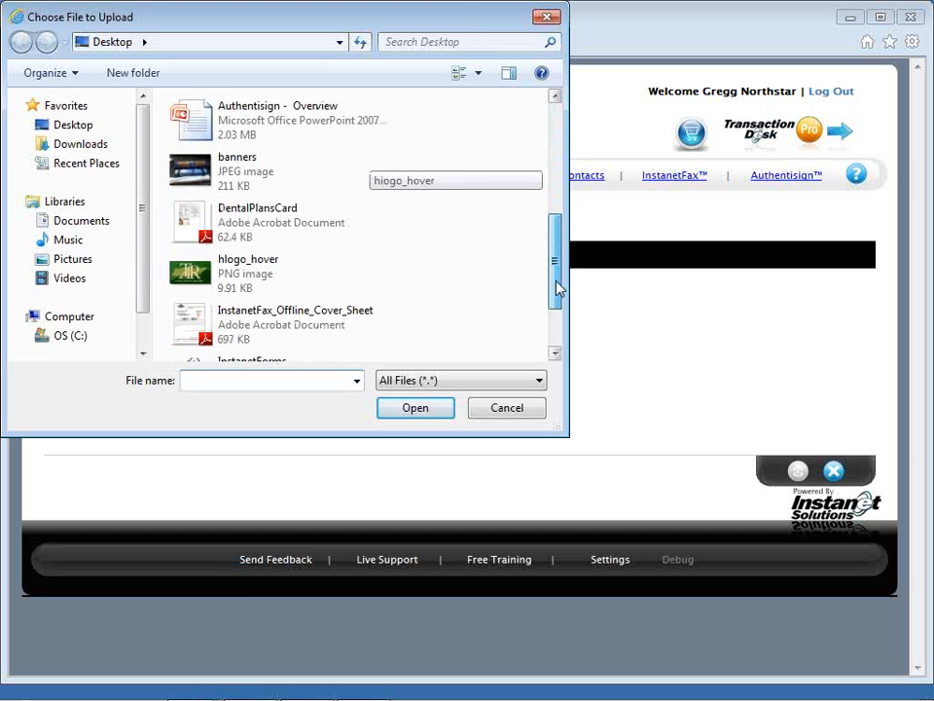
pyautogui.doubleClick(234, 283)
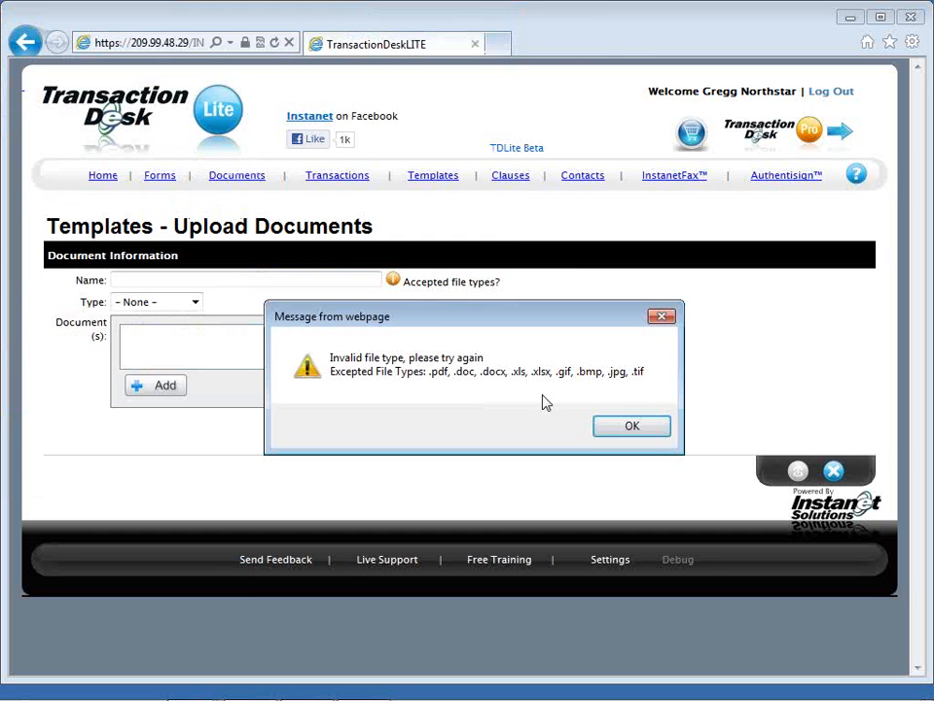
pyautogui.click(601, 425)
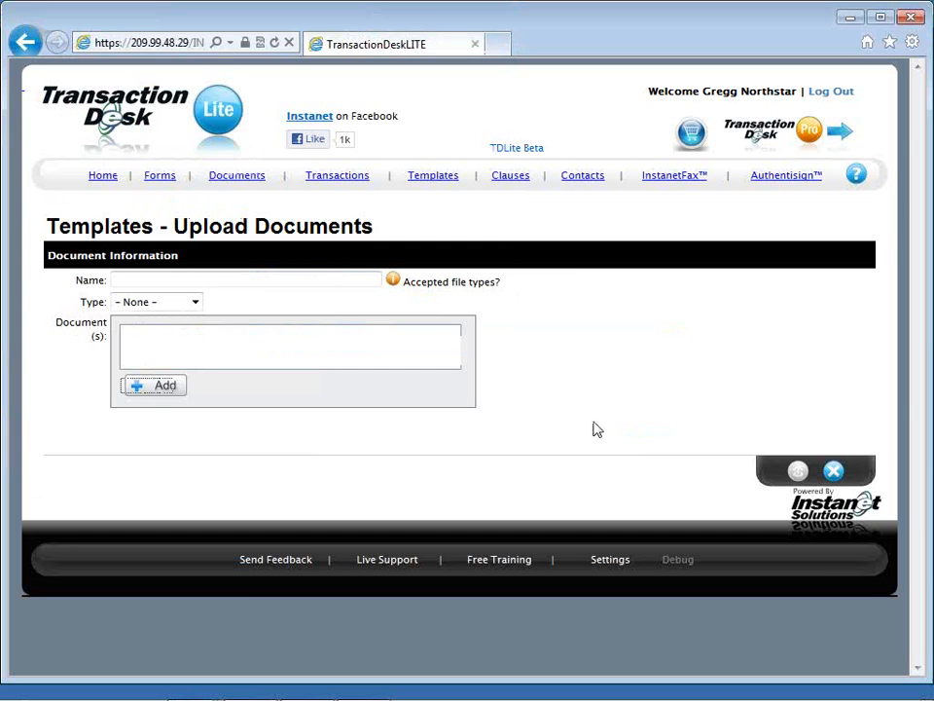
# Step: Upload AEI_conference_header.jpg from the Desktop to the SFR Buyer Packet template's documents
pyautogui.click(151, 387)
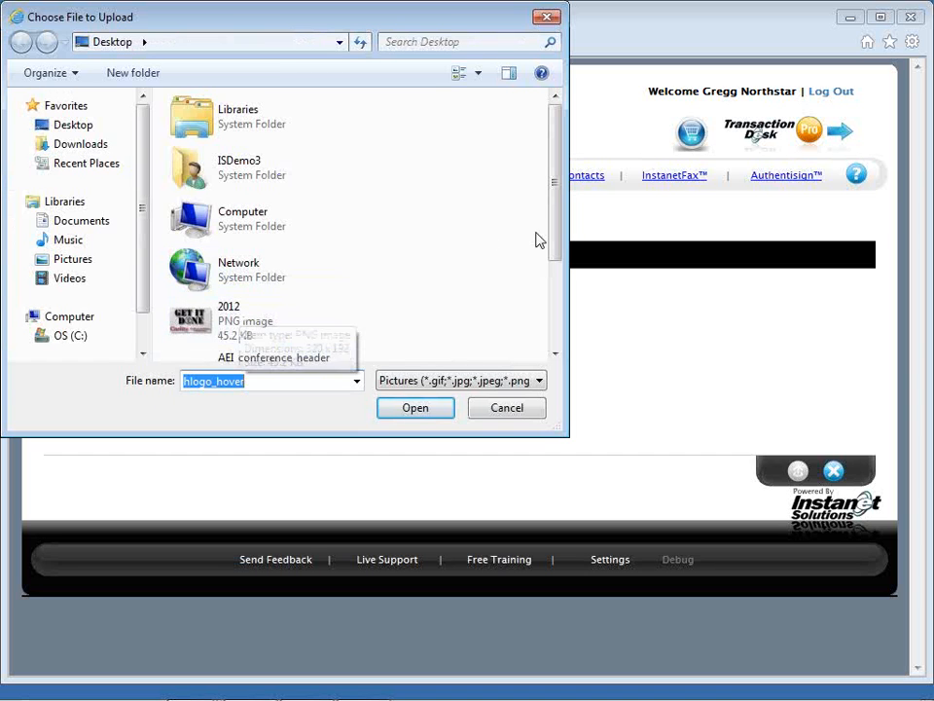
pyautogui.moveTo(556, 246); pyautogui.dragTo(554, 287)
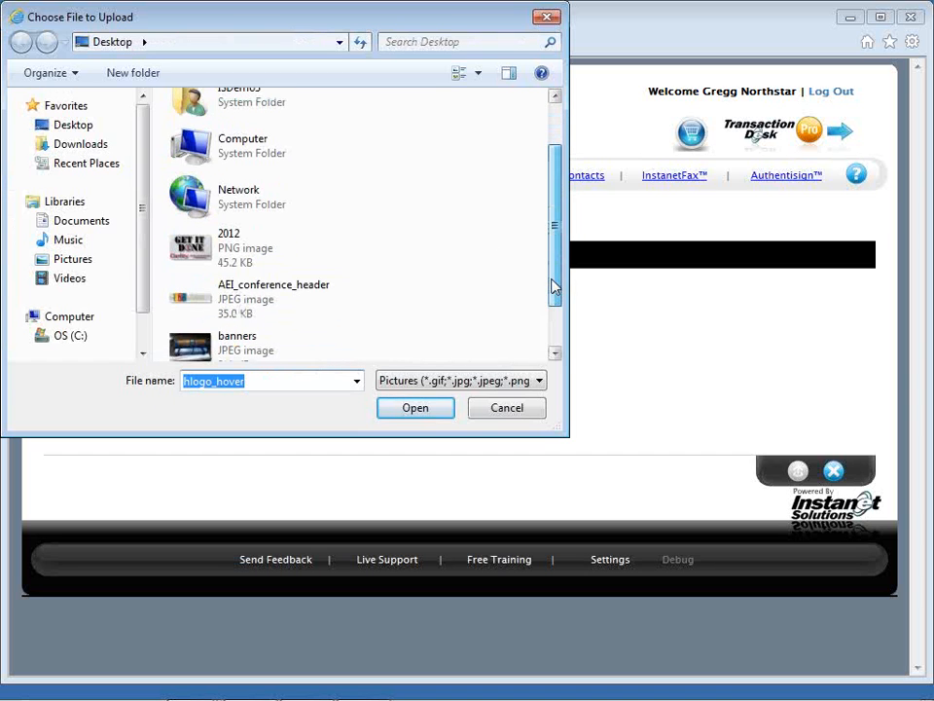
pyautogui.doubleClick(340, 308)
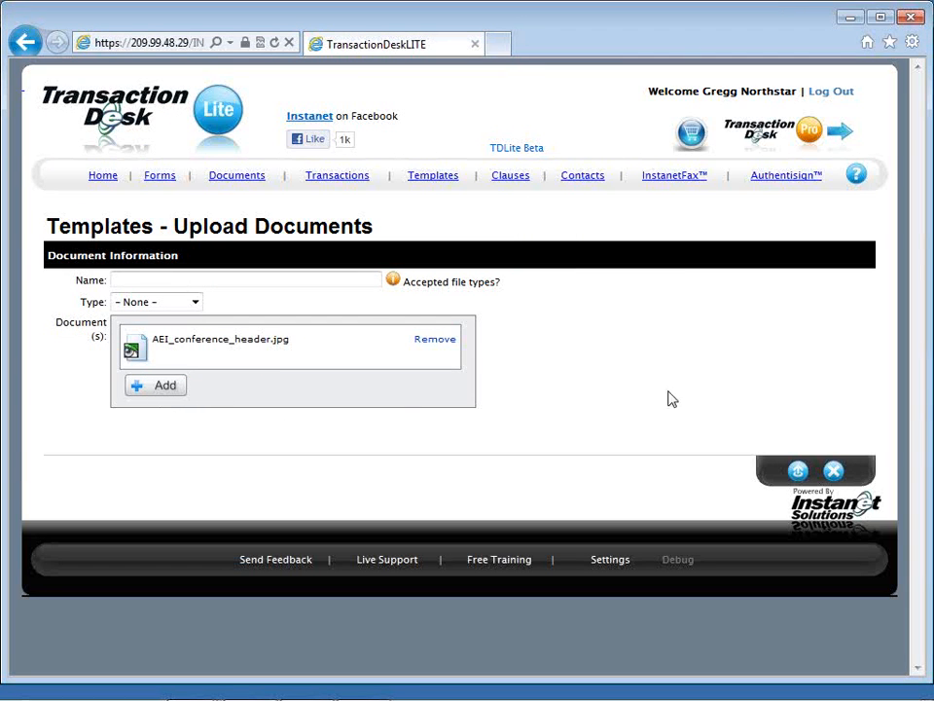
pyautogui.click(797, 477)
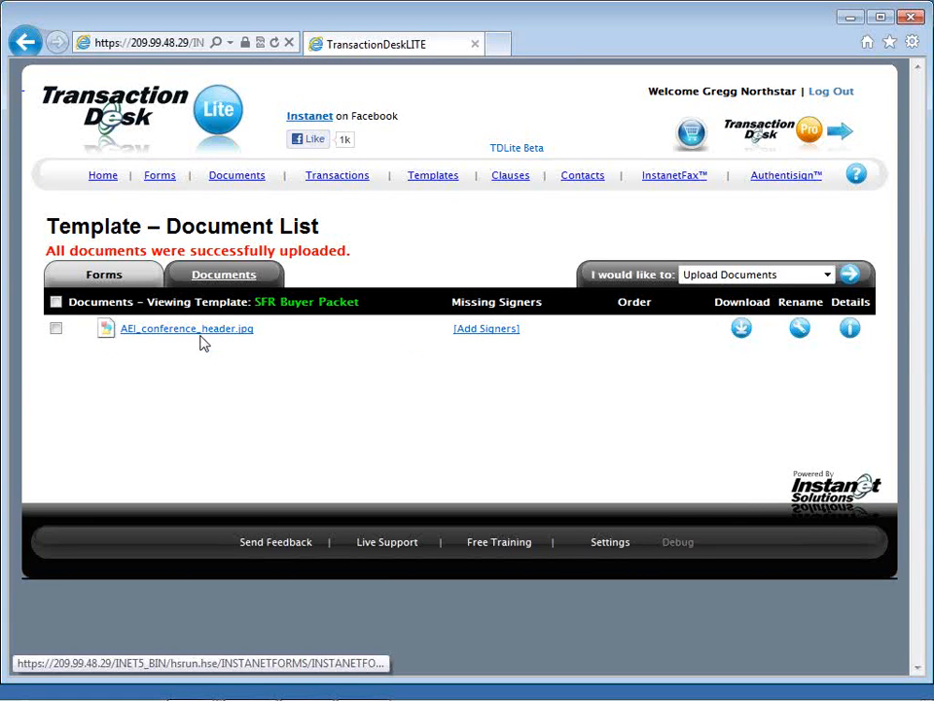
# Step: Return to the template list and create a new template named SFR Listing Packet
pyautogui.click(107, 276)
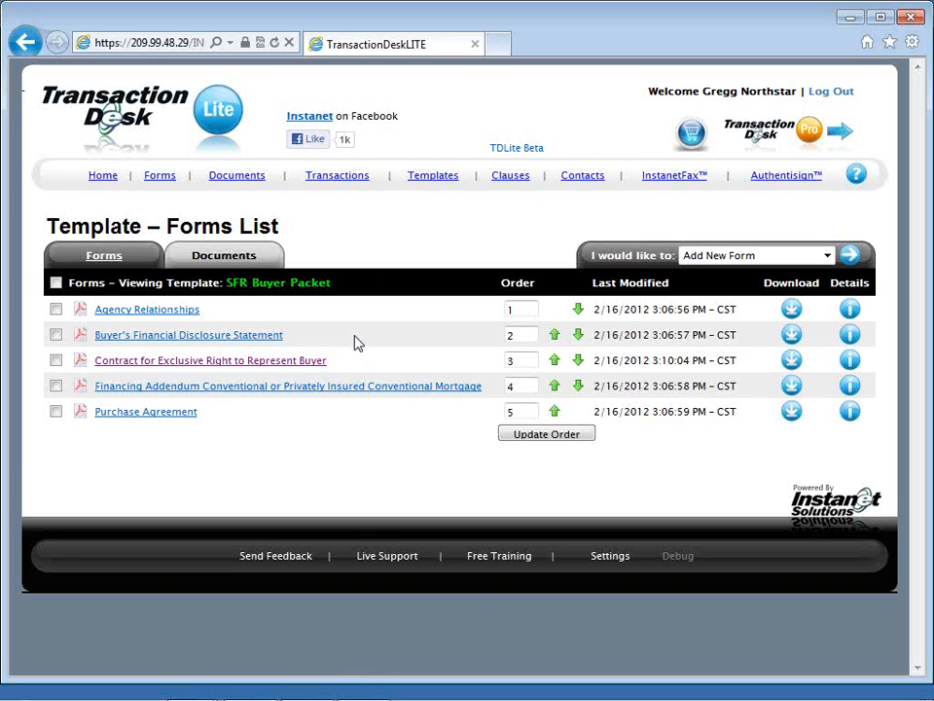
pyautogui.click(435, 184)
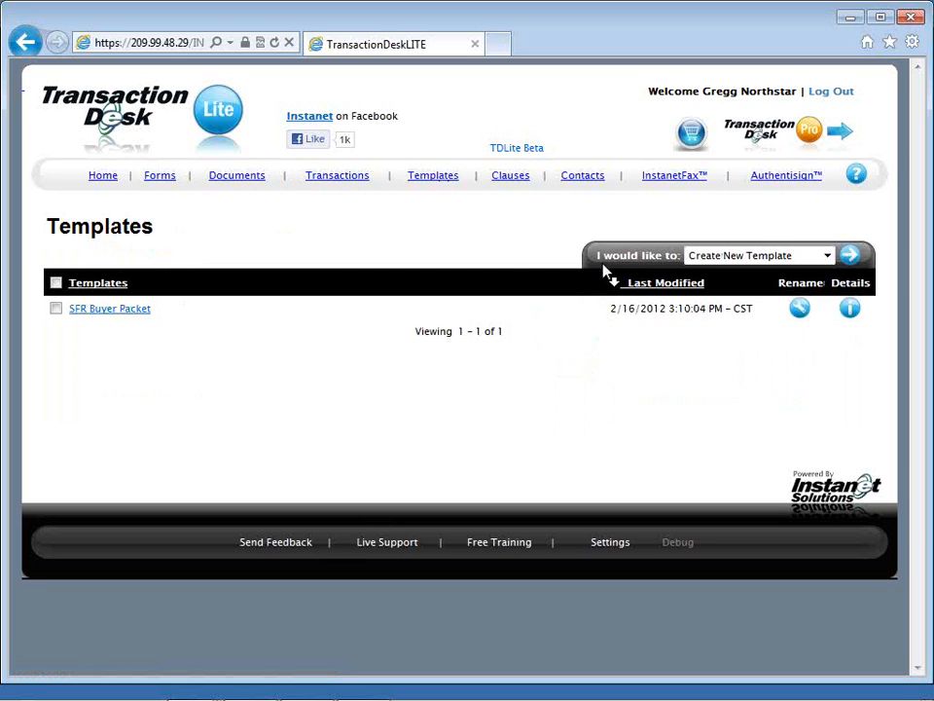
pyautogui.click(815, 261)
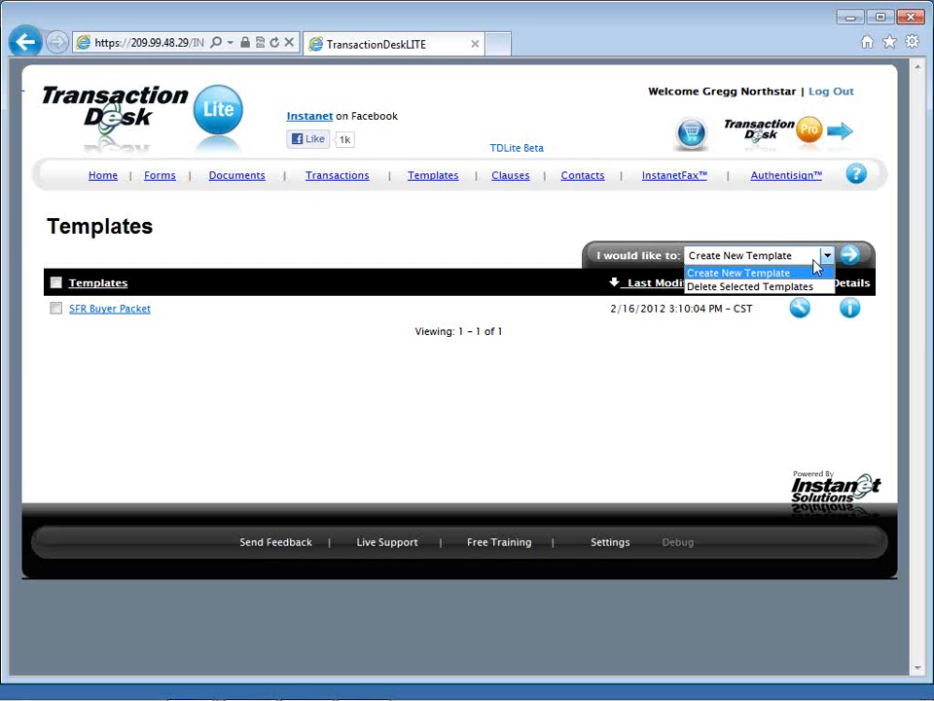
pyautogui.click(815, 262)
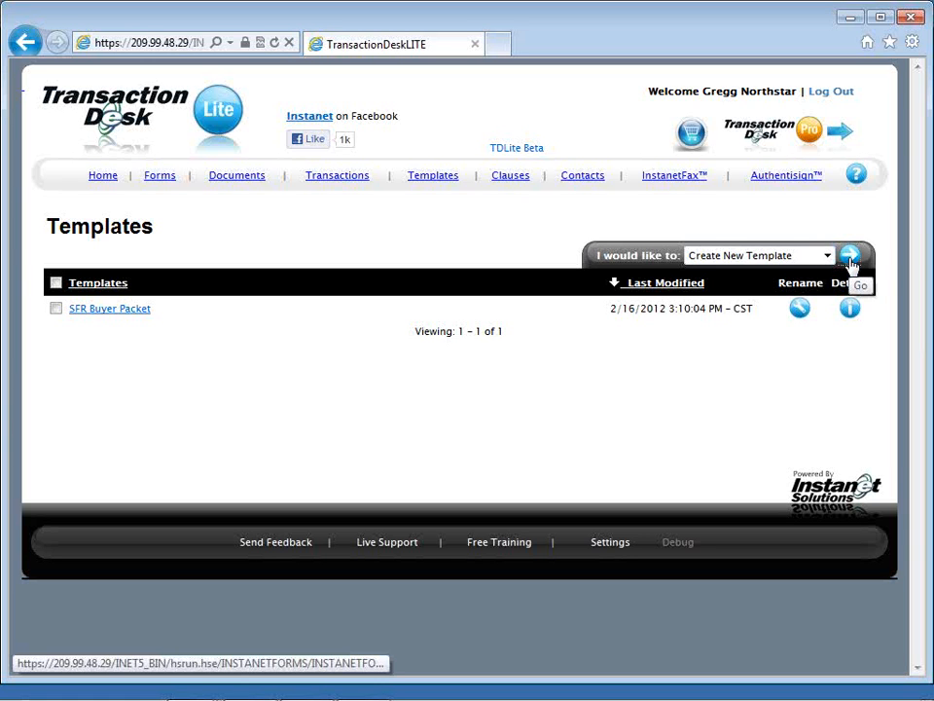
pyautogui.click(851, 258)
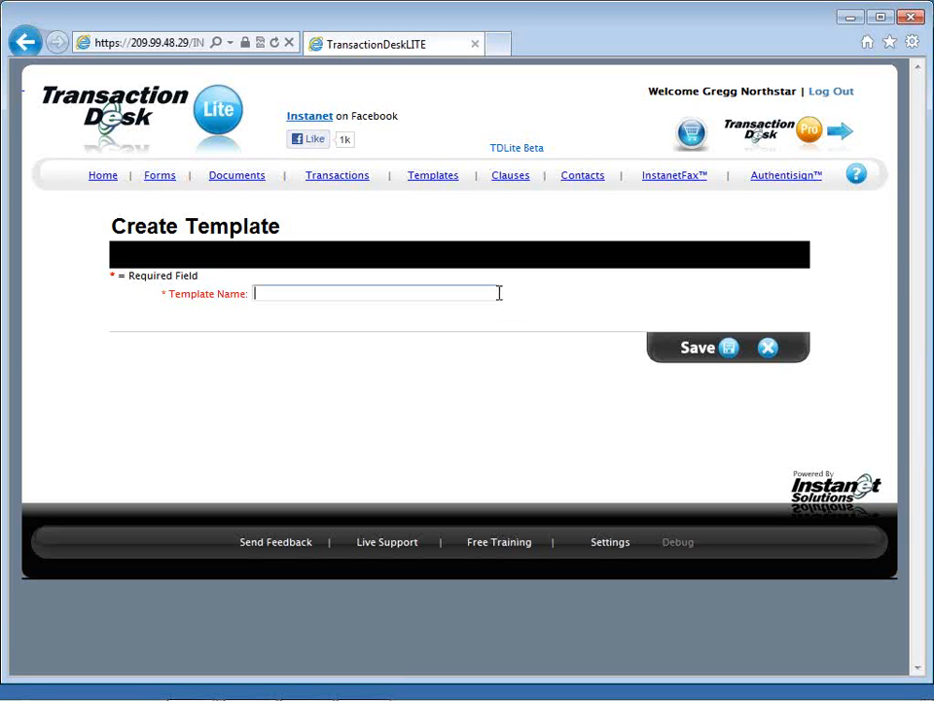
pyautogui.write('SFR Listing Packet')
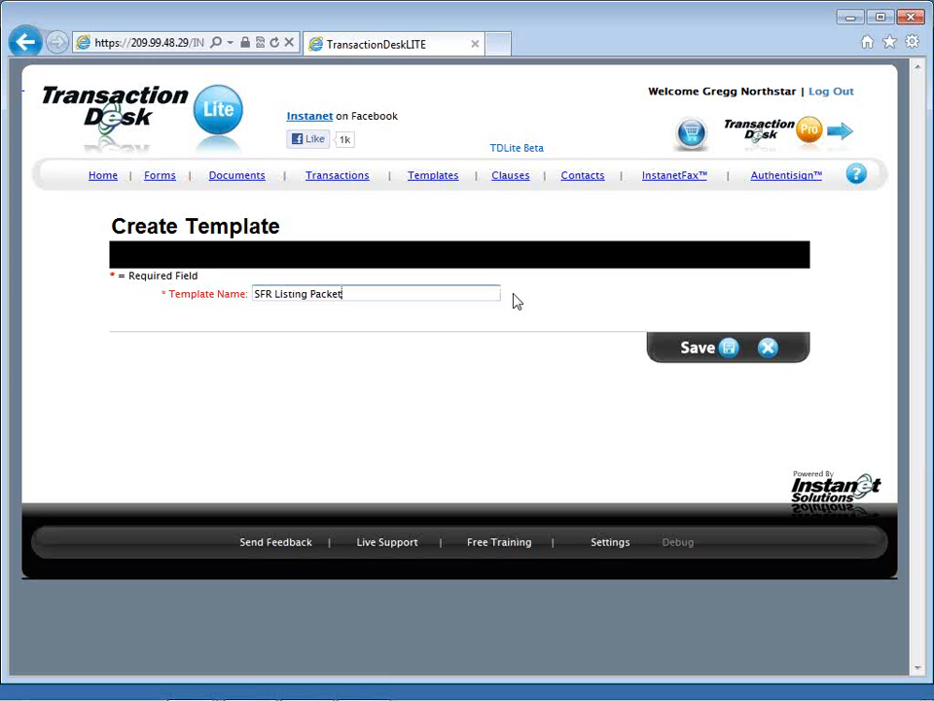
pyautogui.click(704, 357)
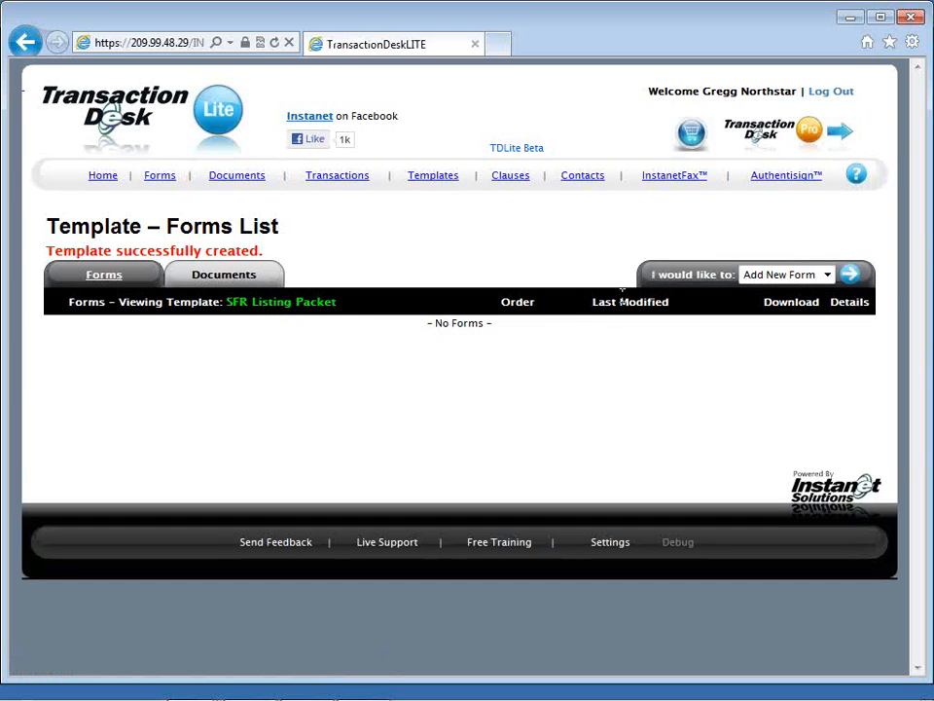
# Step: Add the Residential Listing (MN) forms Exclusive Right to Sell Listing Contract, Internet Display Options, Seller's Property Disclosure Statement, Showing Contract and Well Disclosure Statement to the template
pyautogui.click(851, 278)
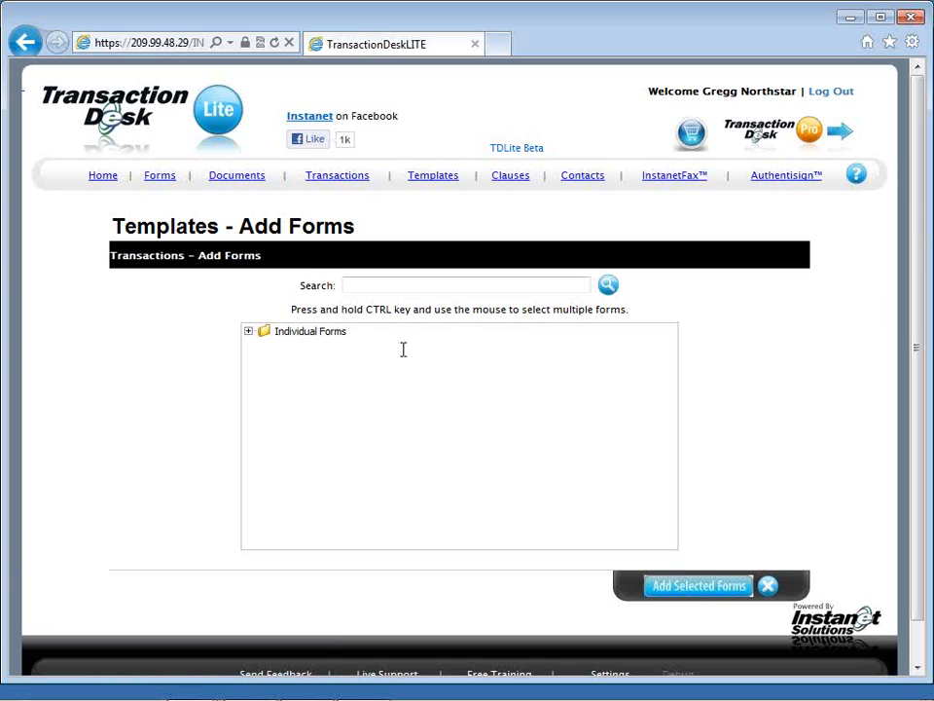
pyautogui.click(249, 332)
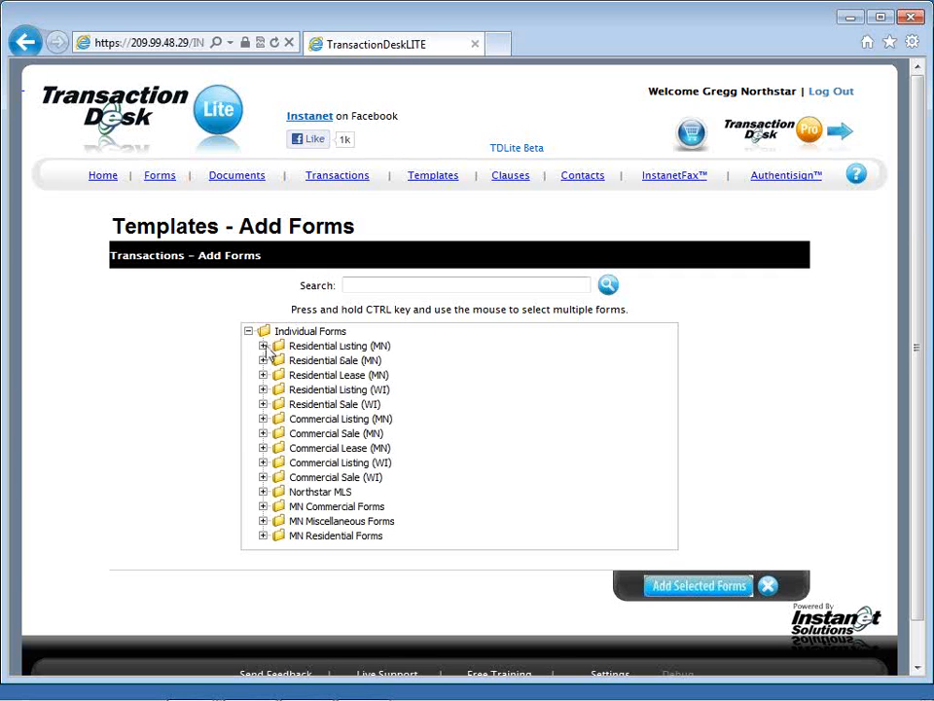
pyautogui.click(263, 347)
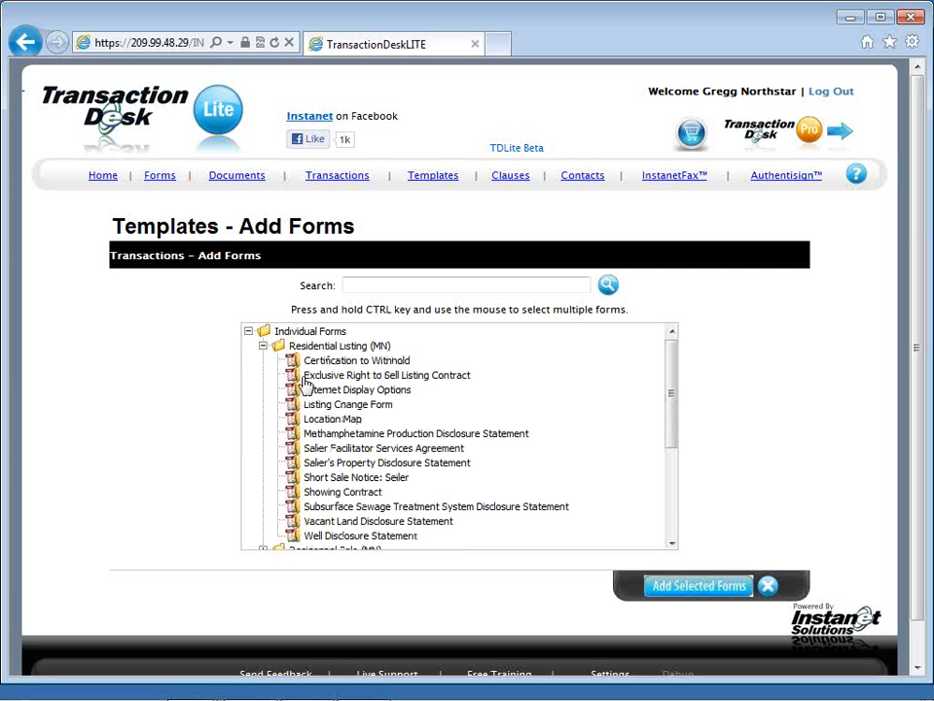
pyautogui.click(305, 379)
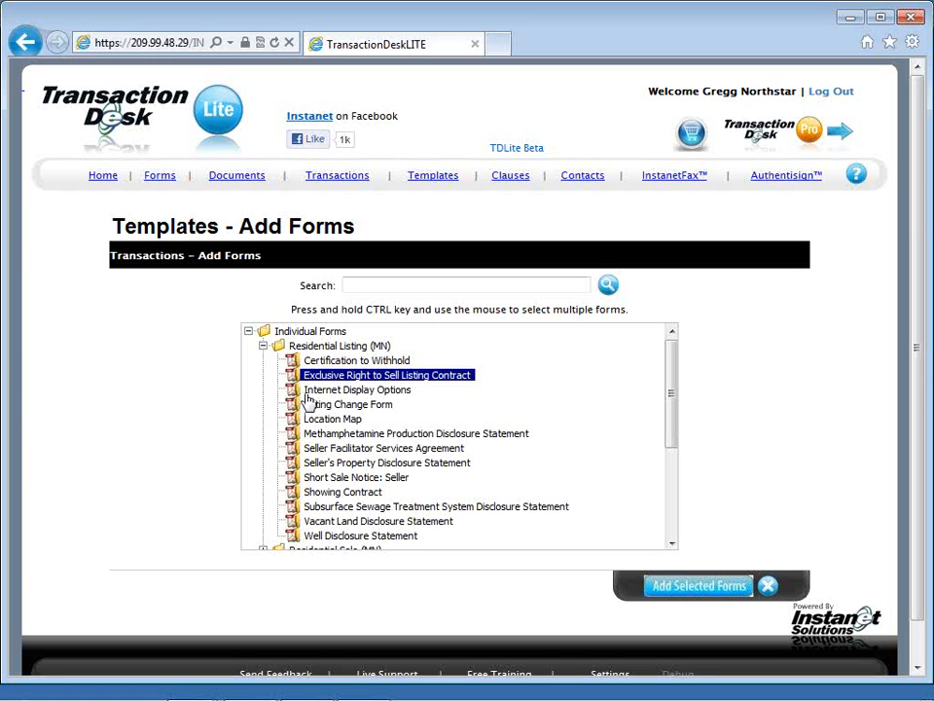
pyautogui.keyDown('ctrl'); pyautogui.click(306, 392); pyautogui.keyUp('ctrl')
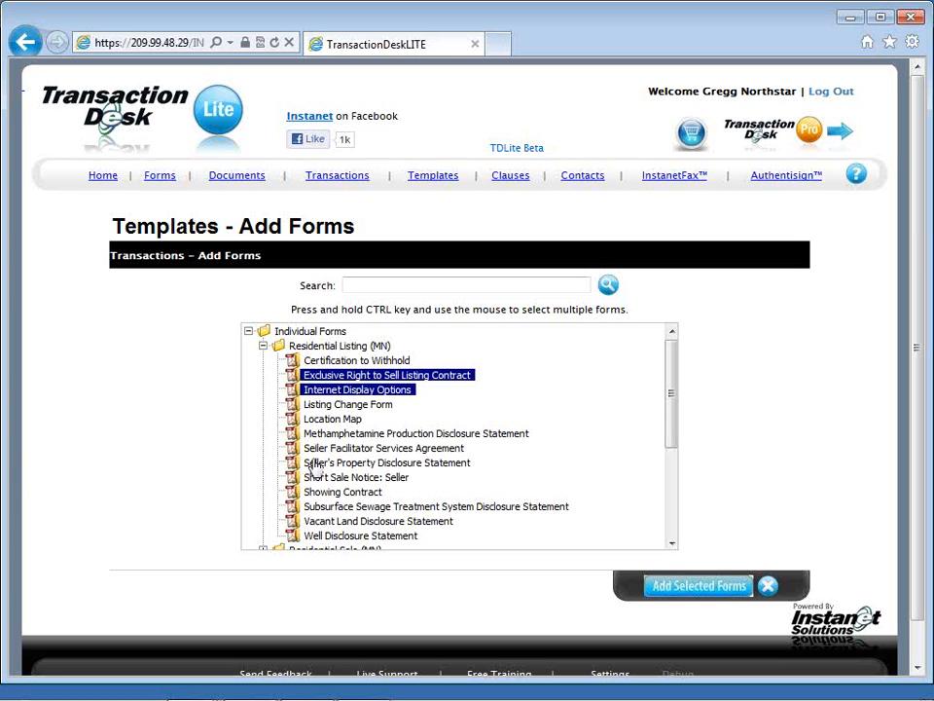
pyautogui.keyDown('ctrl'); pyautogui.click(314, 465); pyautogui.keyUp('ctrl')
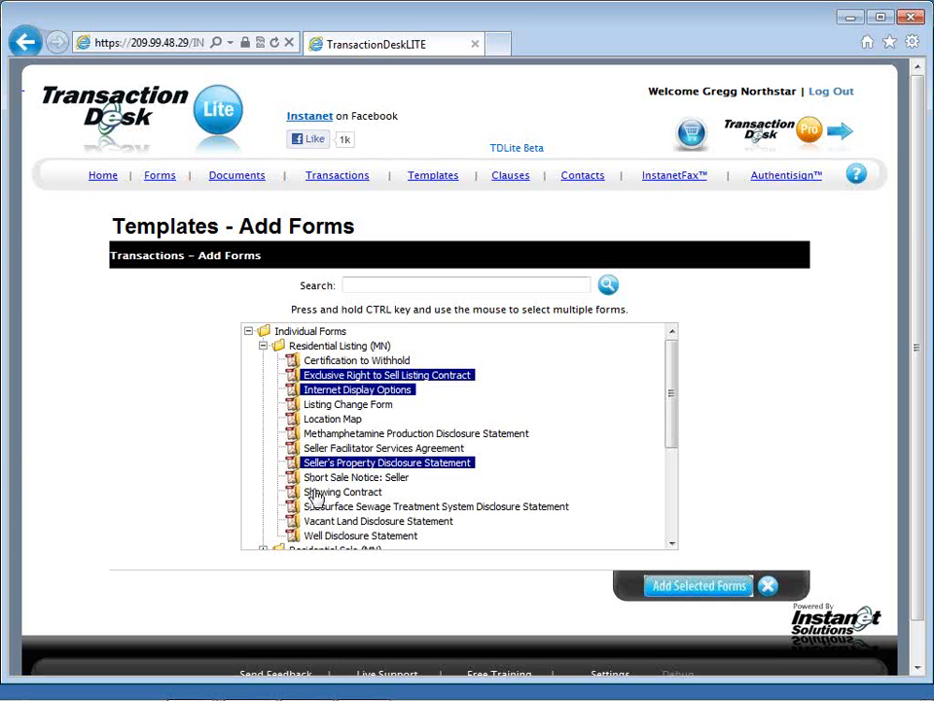
pyautogui.keyDown('ctrl'); pyautogui.click(315, 494); pyautogui.keyUp('ctrl')
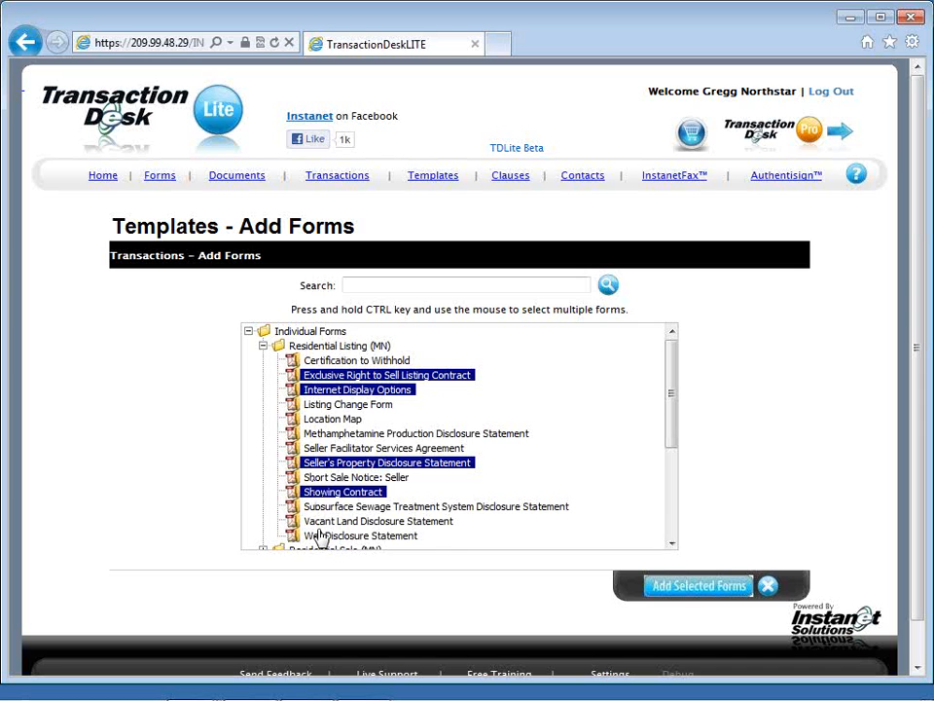
pyautogui.keyDown('ctrl'); pyautogui.click(319, 536); pyautogui.keyUp('ctrl')
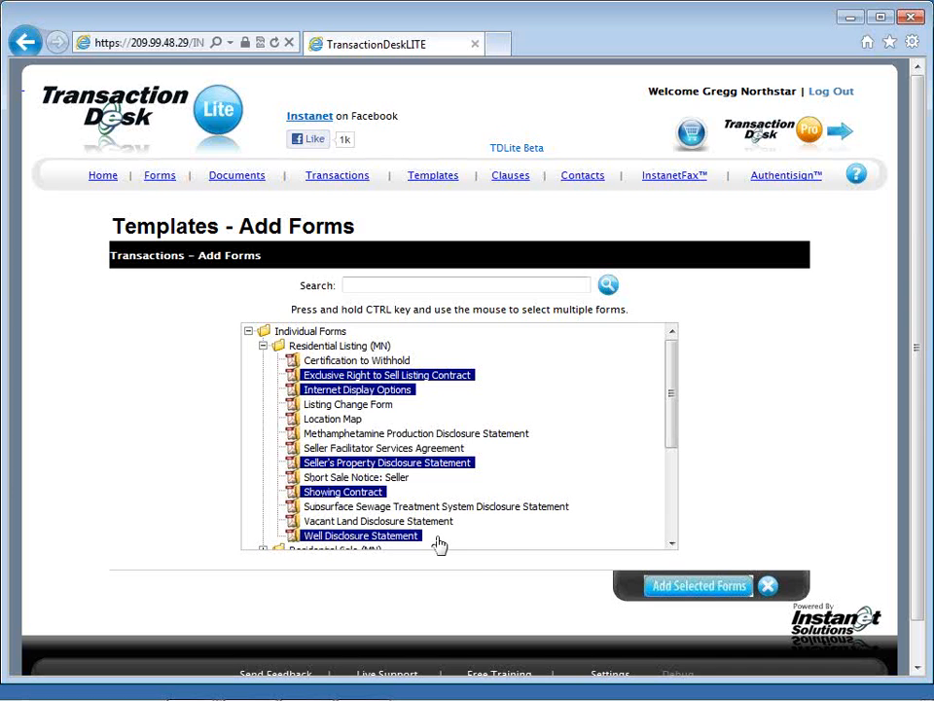
pyautogui.click(674, 589)
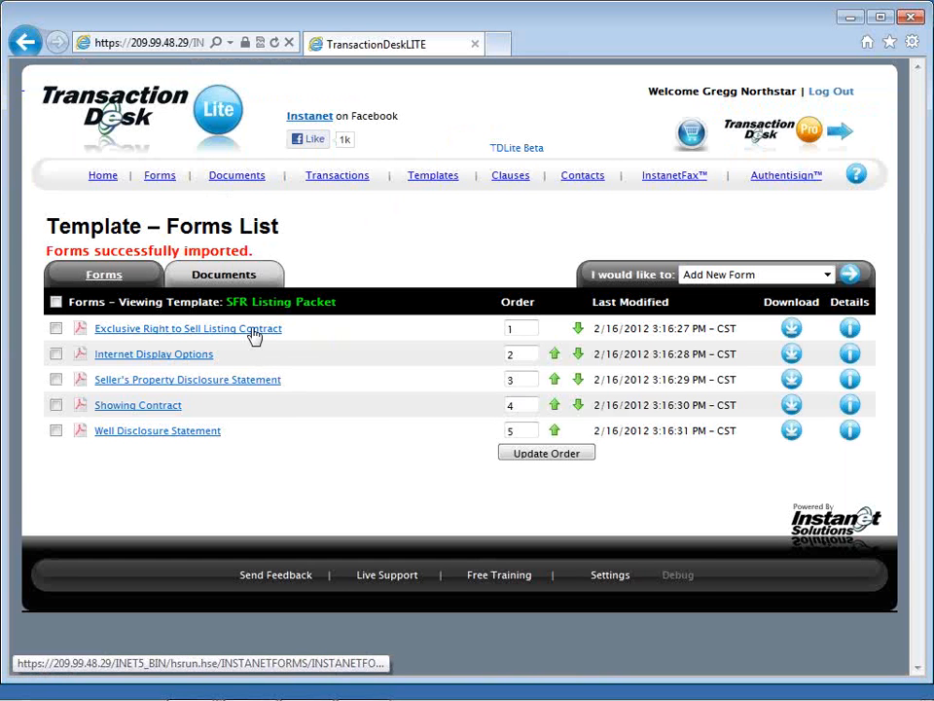
# Step: Open the Exclusive Right to Sell Listing Contract in an enlarged form view and mark IS NOT for listed for lease on line 25
pyautogui.click(253, 334)
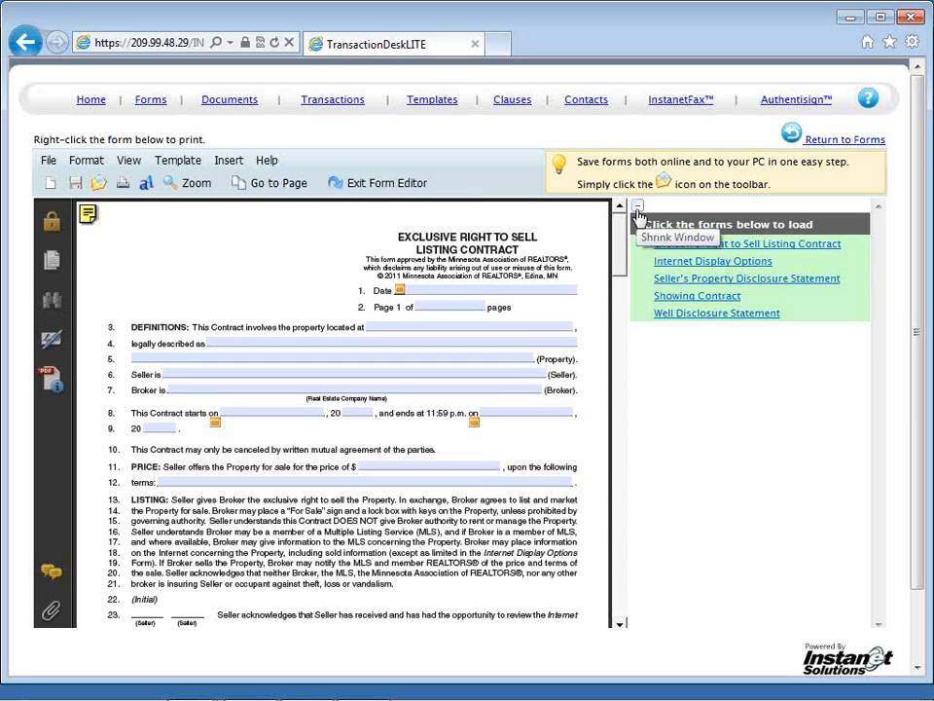
pyautogui.click(637, 208)
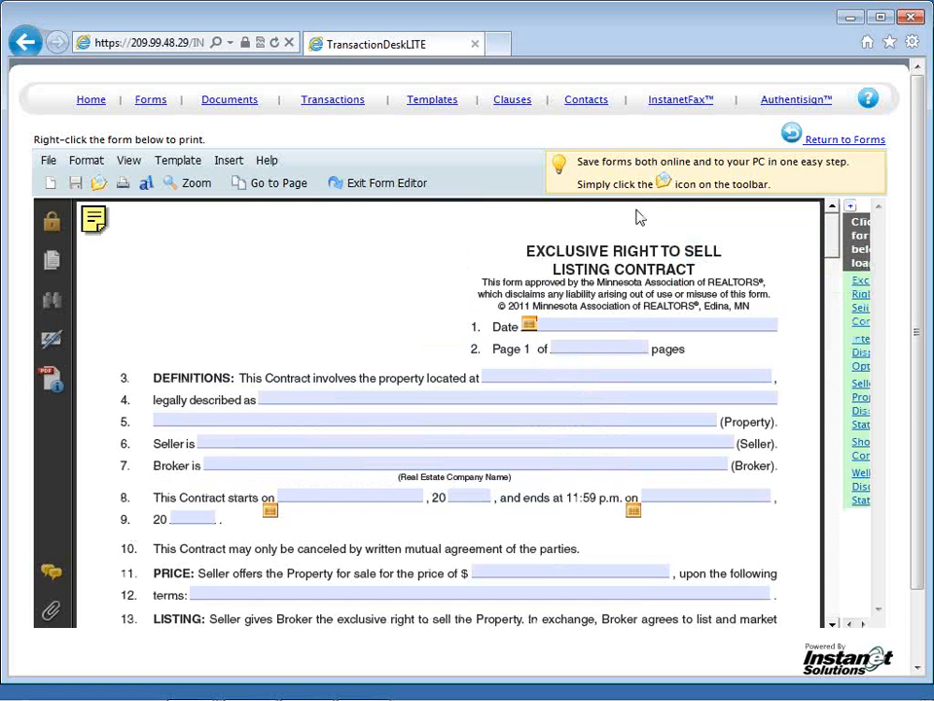
pyautogui.scroll(-2, 425, 294)
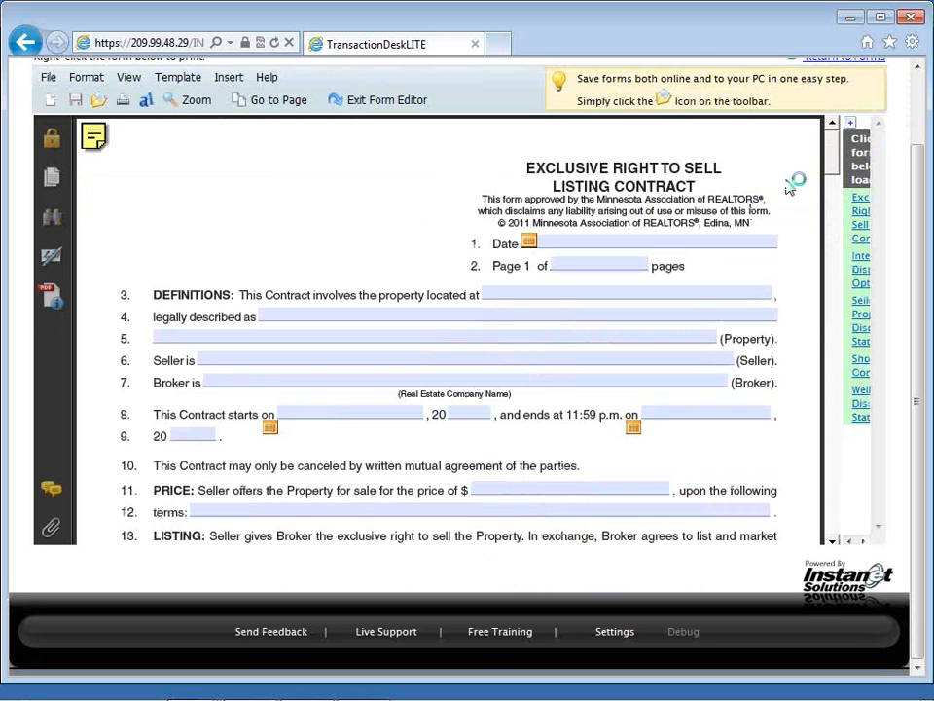
pyautogui.scroll(-1, 788, 182)
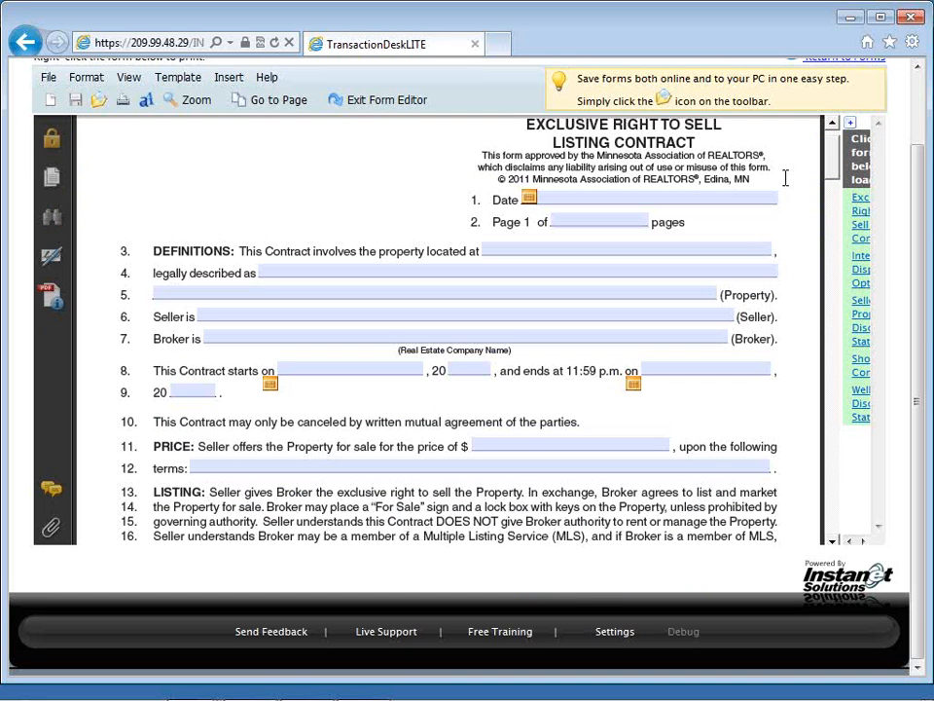
pyautogui.scroll(-3, 785, 180)
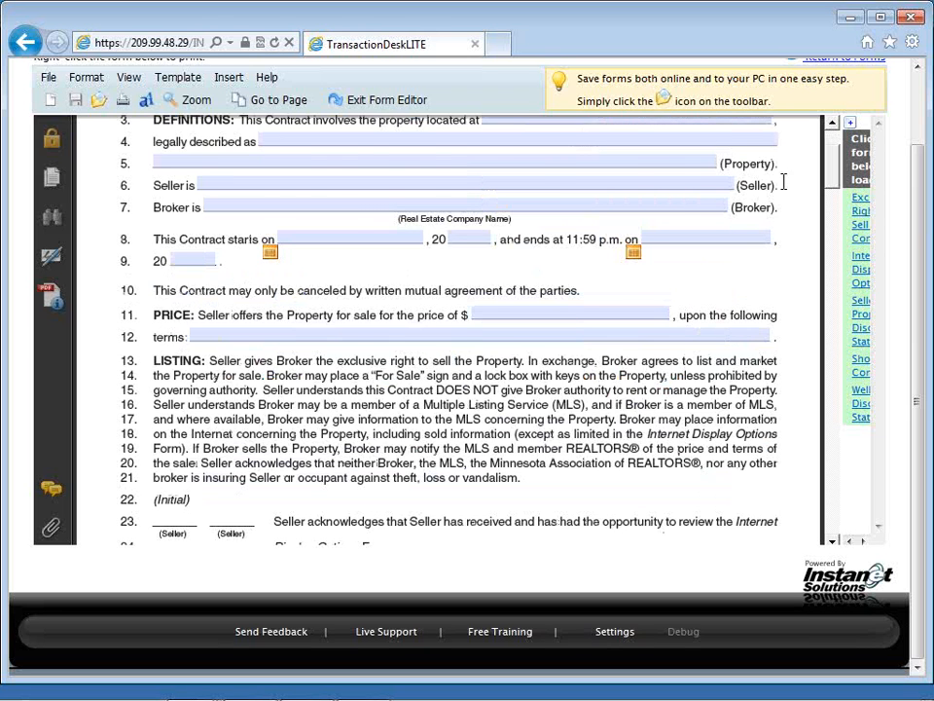
pyautogui.scroll(-5, 785, 181)
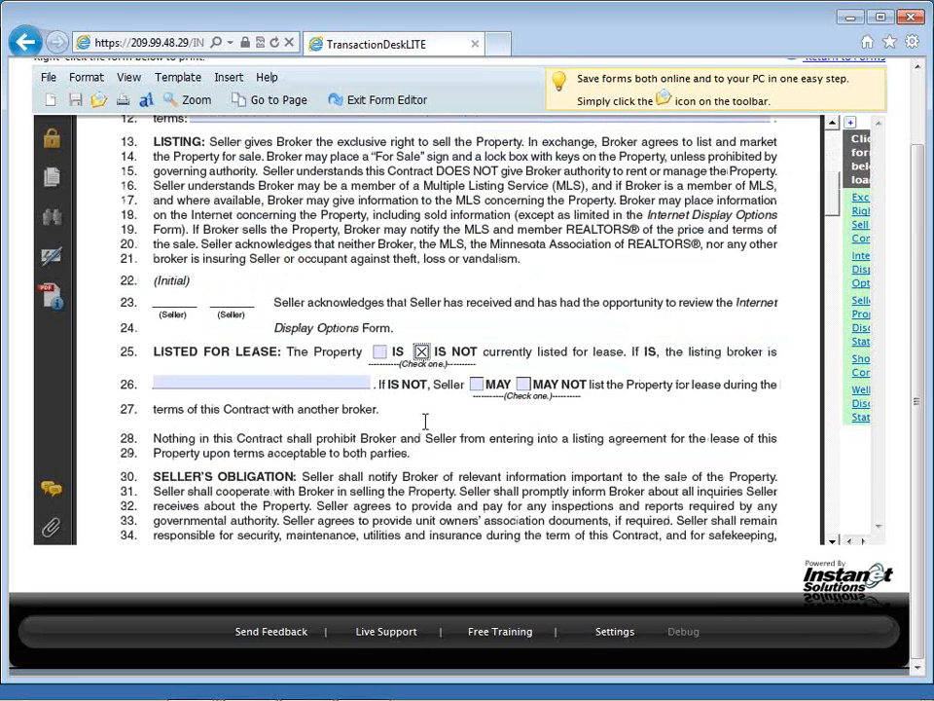
pyautogui.scroll(-1, 426, 420)
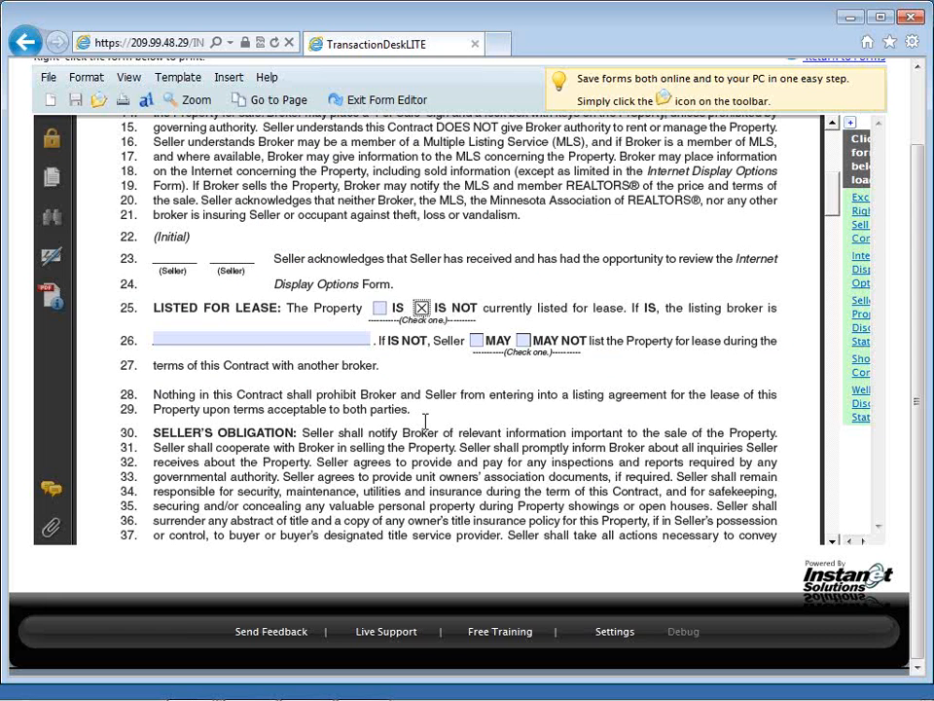
# Step: Mark MAY for the seller listing the property for lease with another broker on line 26 of the contract
pyautogui.click(318, 527)
pyautogui.click(523, 342)
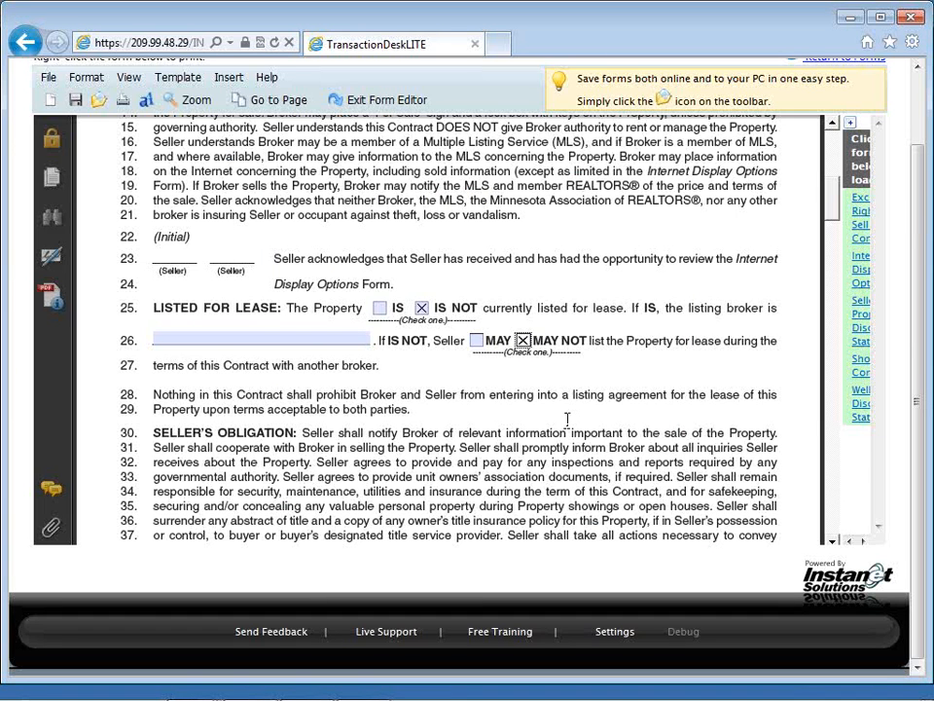
pyautogui.scroll(-1, 568, 419)
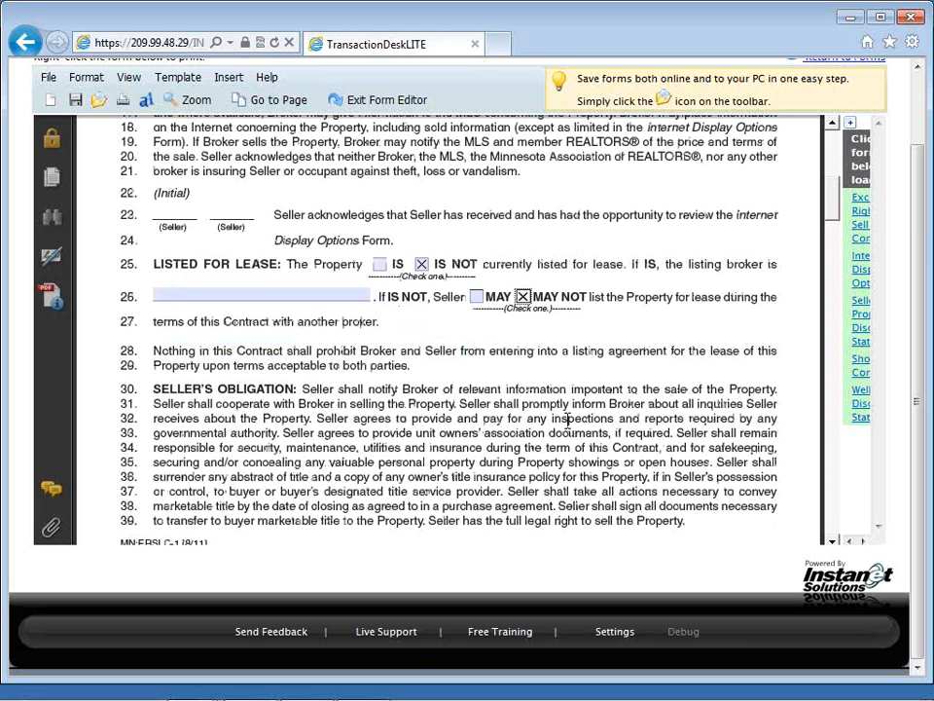
pyautogui.scroll(-2, 567, 419)
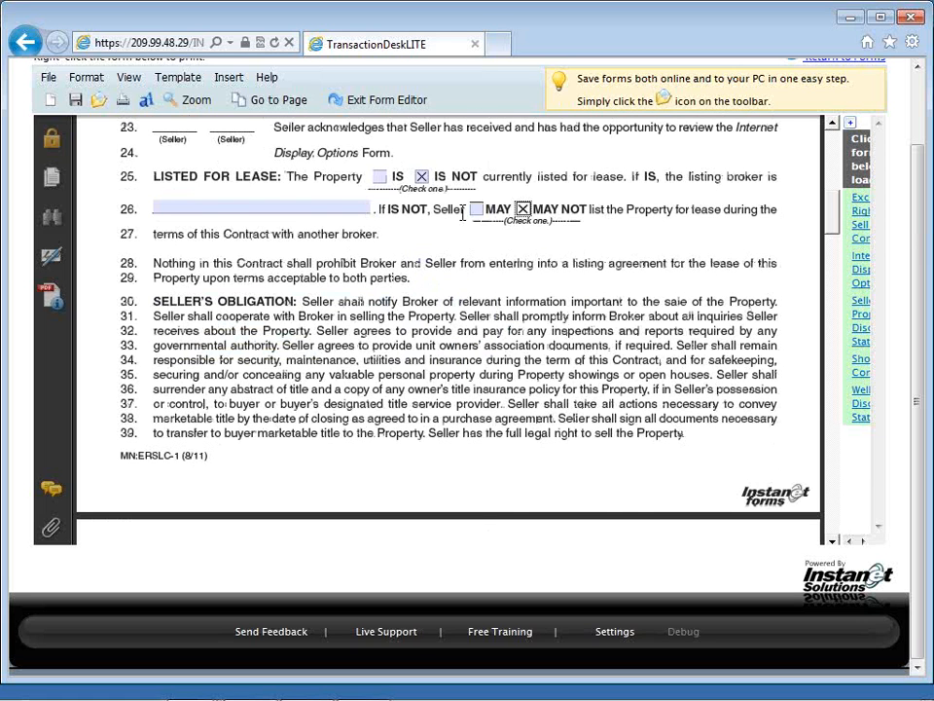
pyautogui.click(476, 209)
# Step: Enter 6 percent as the broker's compensation on line 53 and 120 days after contract expiration on line 65
pyautogui.scroll(-2, 474, 306)
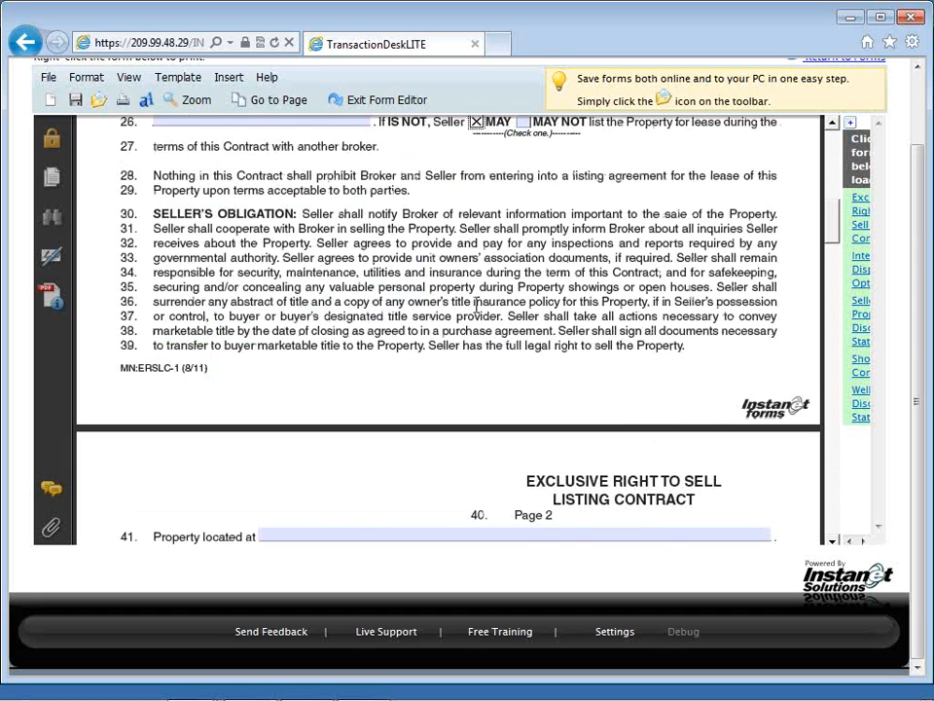
pyautogui.scroll(-9, 476, 305)
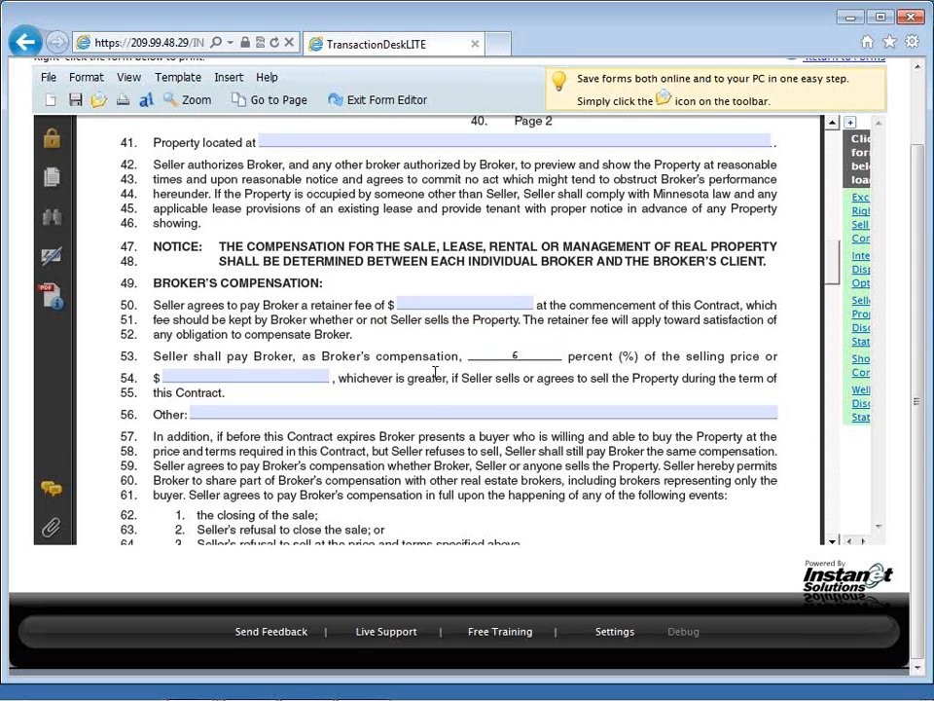
pyautogui.scroll(-1, 435, 373)
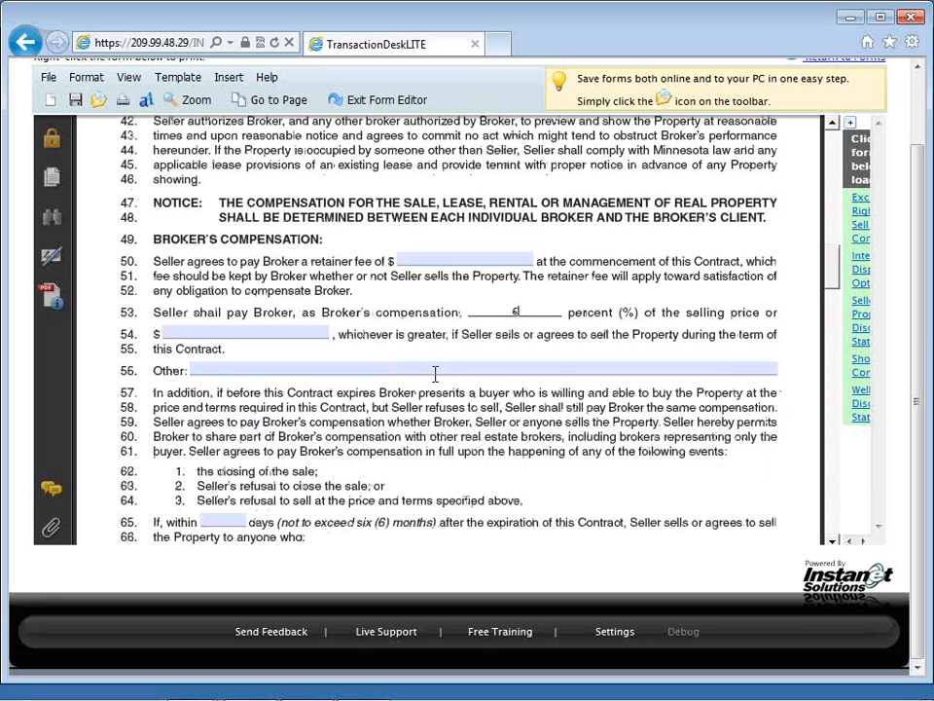
pyautogui.scroll(-2, 435, 374)
pyautogui.click(231, 432)
pyautogui.write('120')
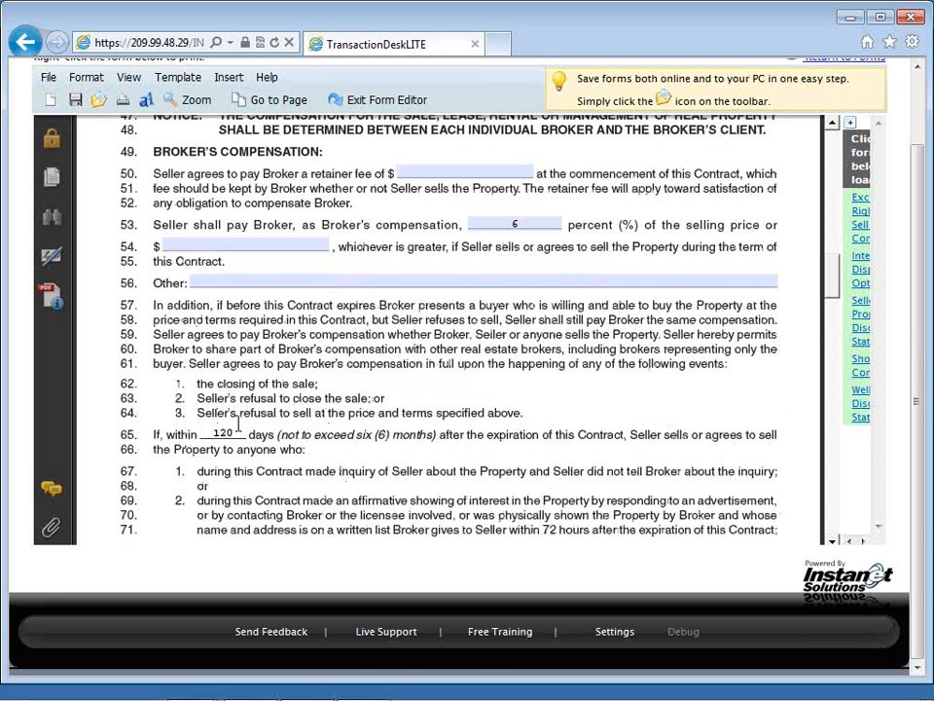
# Step: Mark that the seller will agree to dual agency on line 112 and mark Yes for United States citizenship on line 142
pyautogui.scroll(-1, 238, 425)
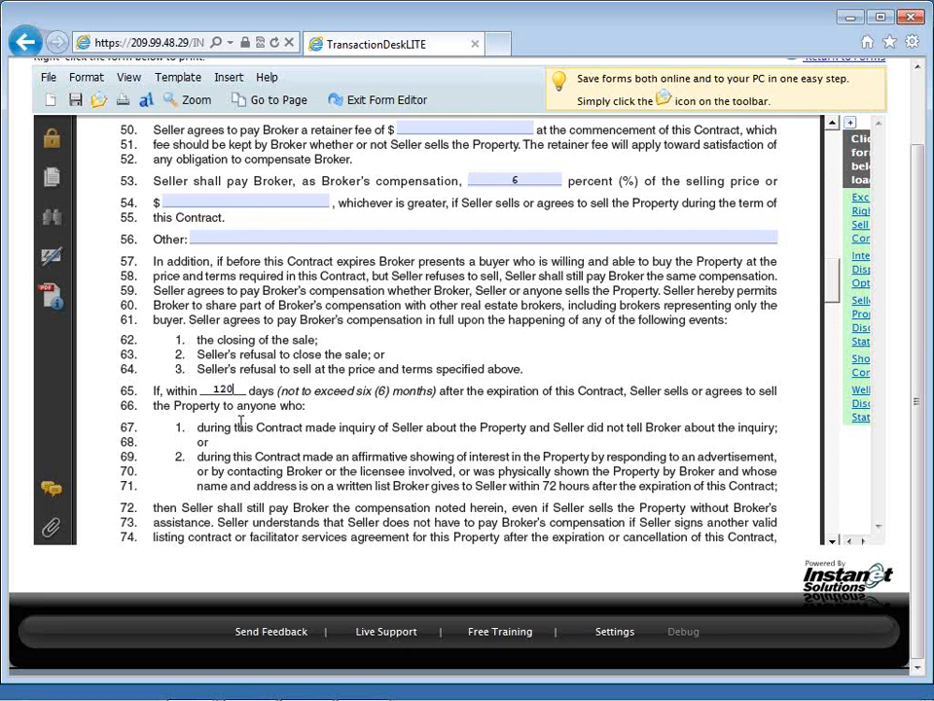
pyautogui.scroll(-6, 241, 420)
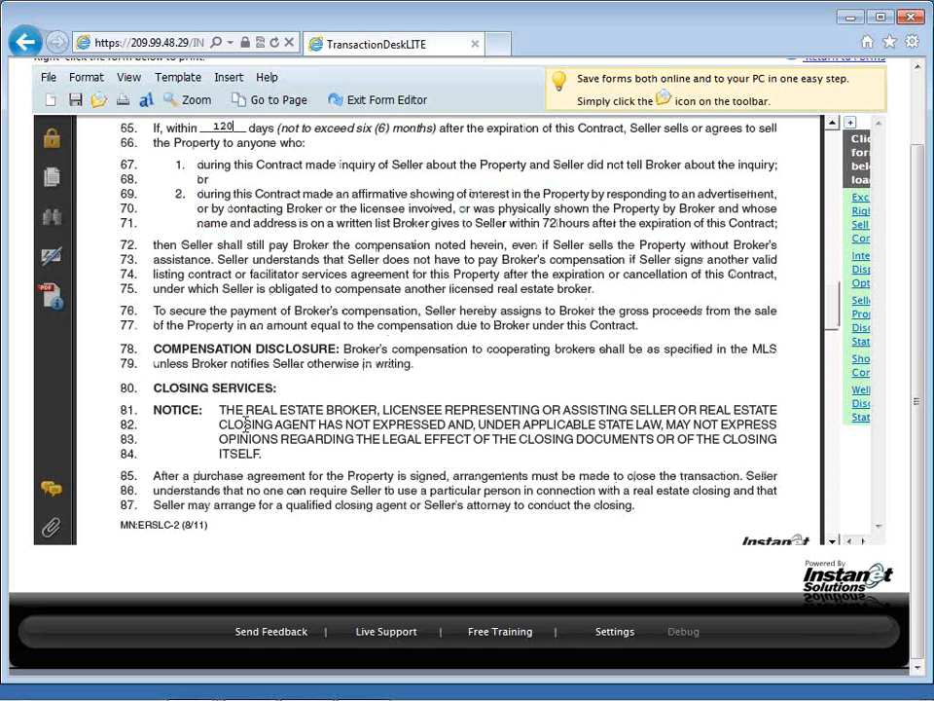
pyautogui.scroll(-7, 247, 425)
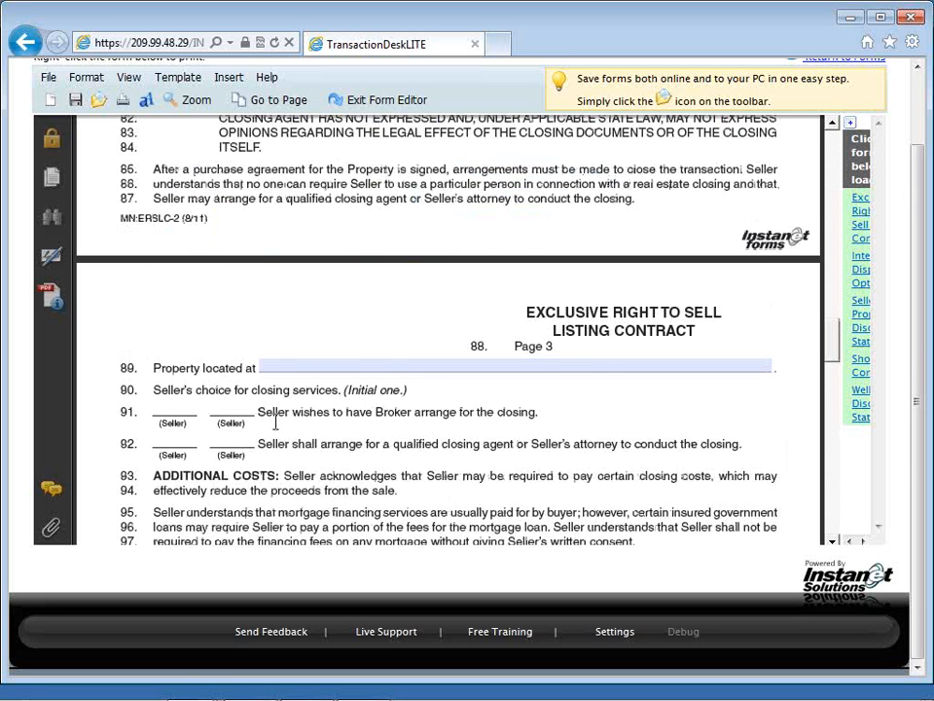
pyautogui.scroll(-7, 276, 423)
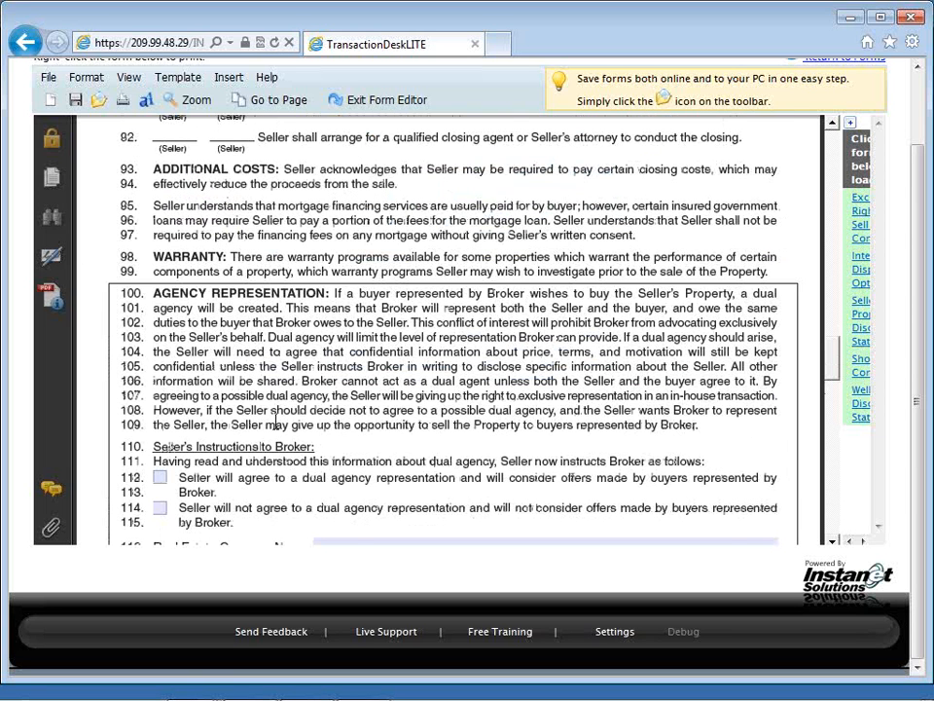
pyautogui.scroll(-3, 276, 424)
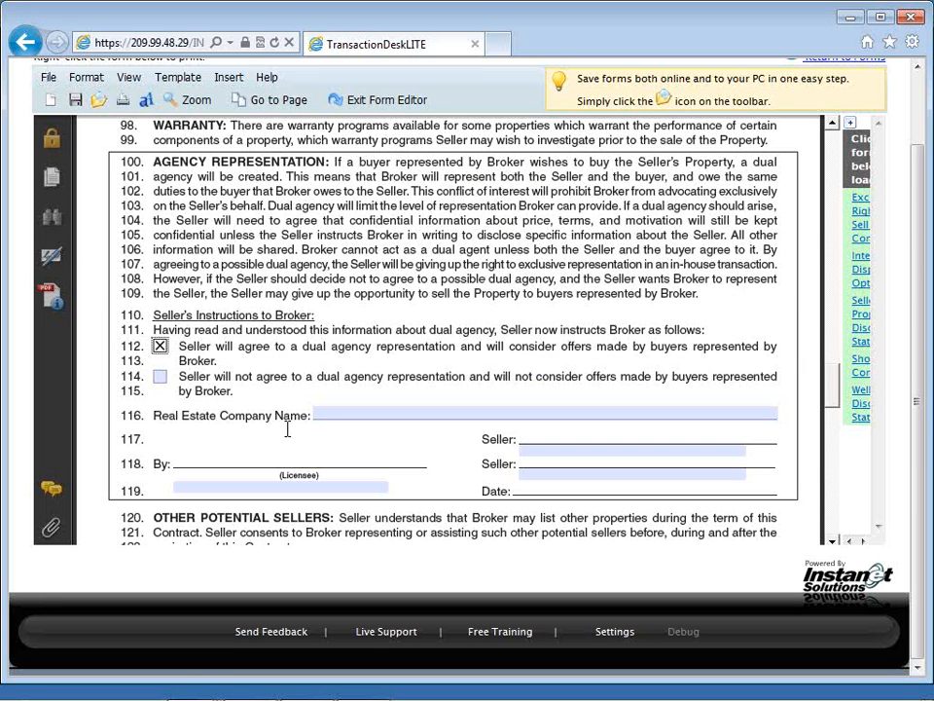
pyautogui.scroll(-10, 289, 434)
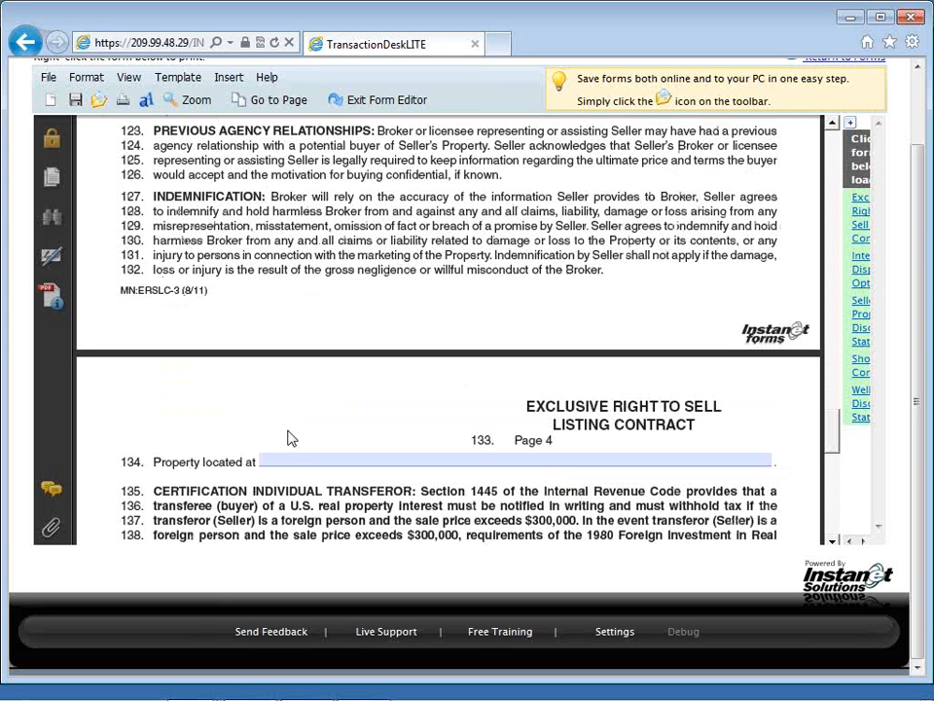
pyautogui.scroll(-5, 288, 438)
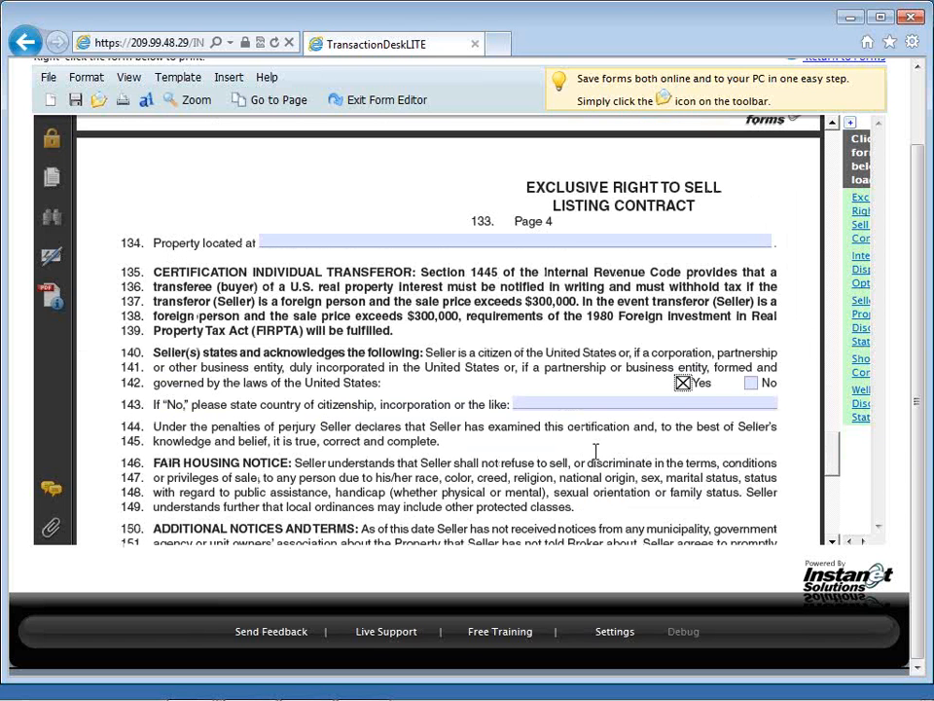
# Step: Enter the placeholder text "type or paste" as the OTHER terms on line 160 of the contract
pyautogui.scroll(-1, 595, 450)
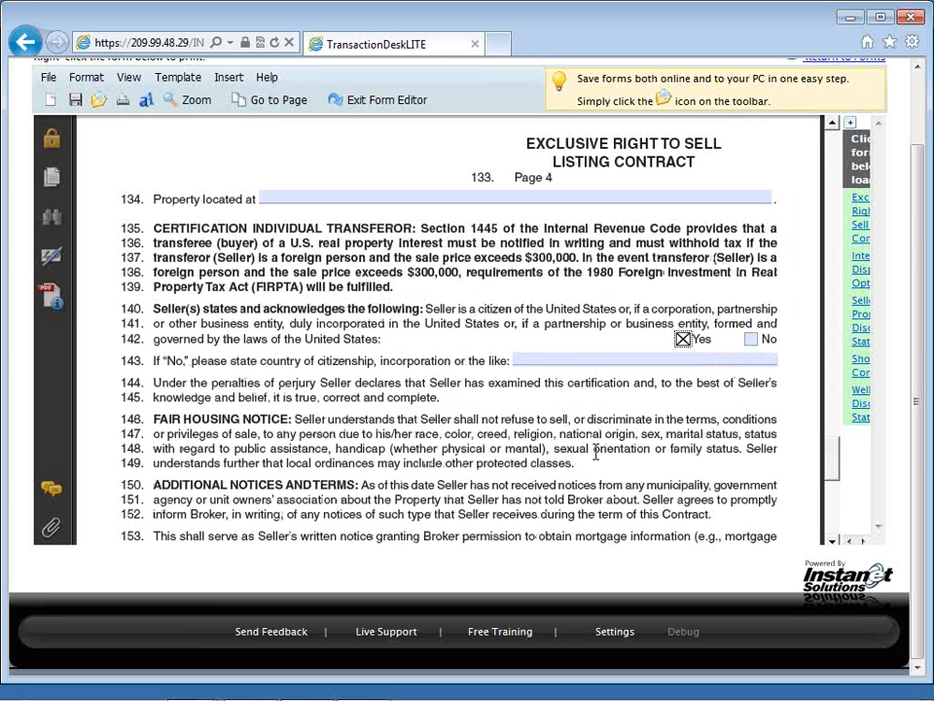
pyautogui.scroll(-4, 596, 452)
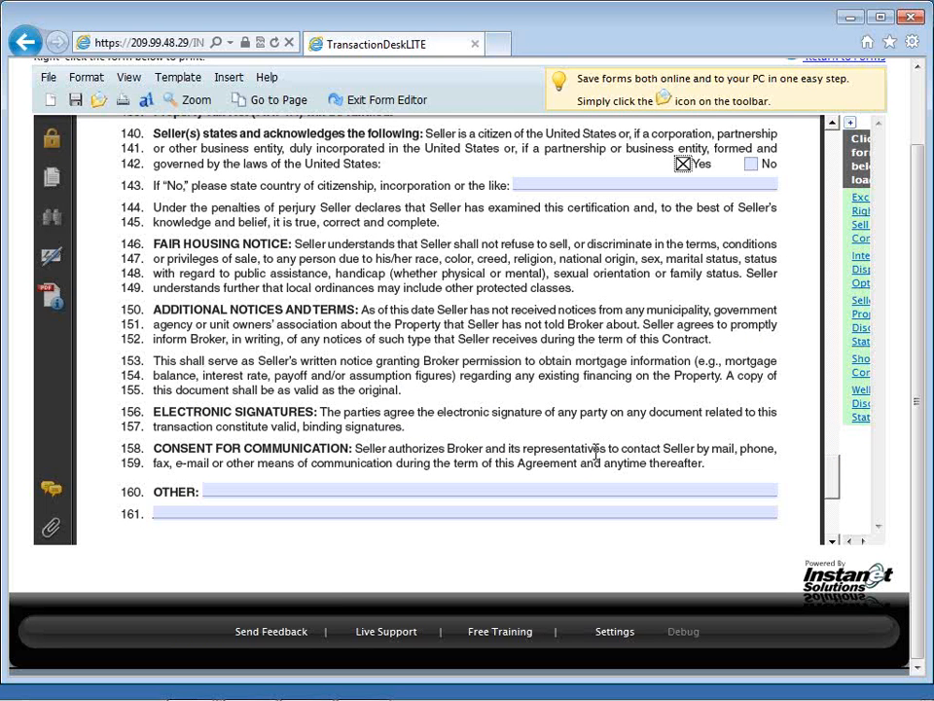
pyautogui.scroll(-1, 596, 450)
pyautogui.click(581, 443)
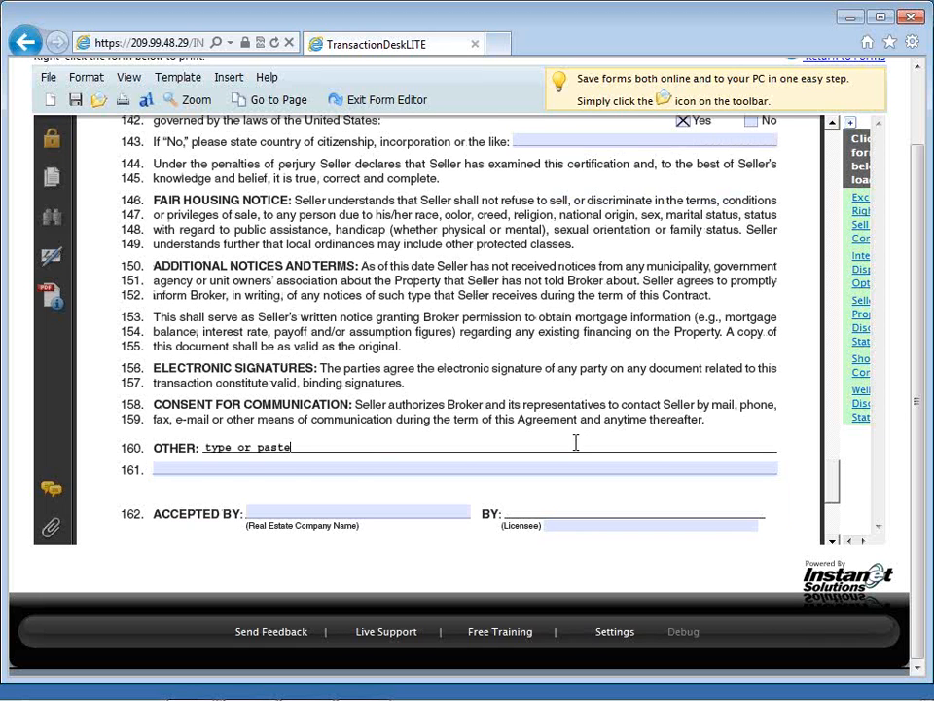
# Step: Save the completed Exclusive Right to Sell Listing Contract and exit the form editor
pyautogui.scroll(-1, 579, 447)
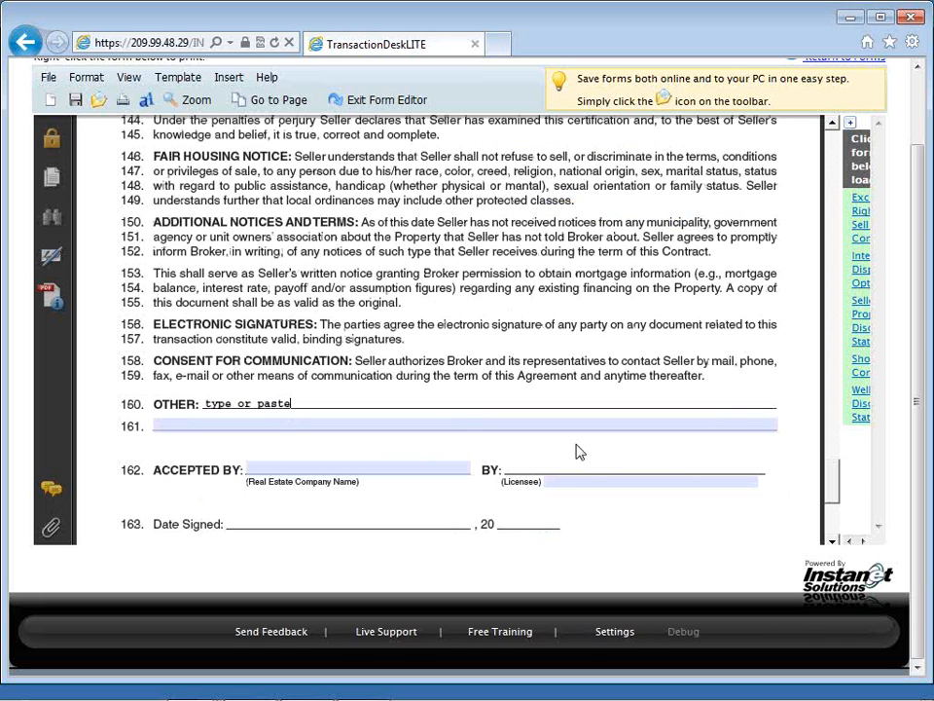
pyautogui.scroll(-3, 581, 452)
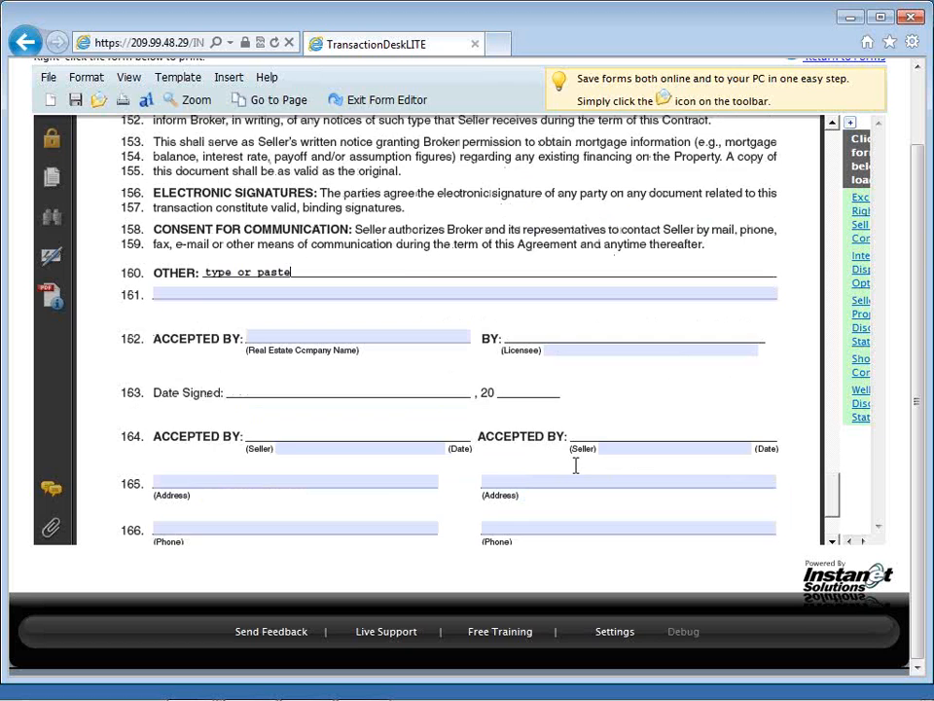
pyautogui.scroll(-2, 575, 466)
pyautogui.scroll(1, 576, 466)
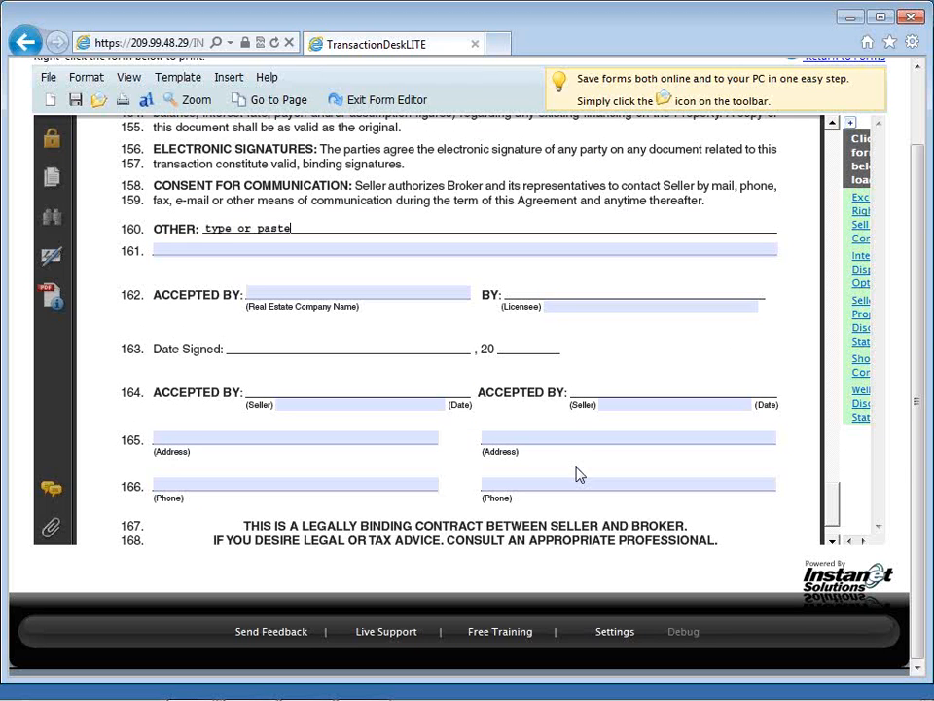
pyautogui.click(78, 104)
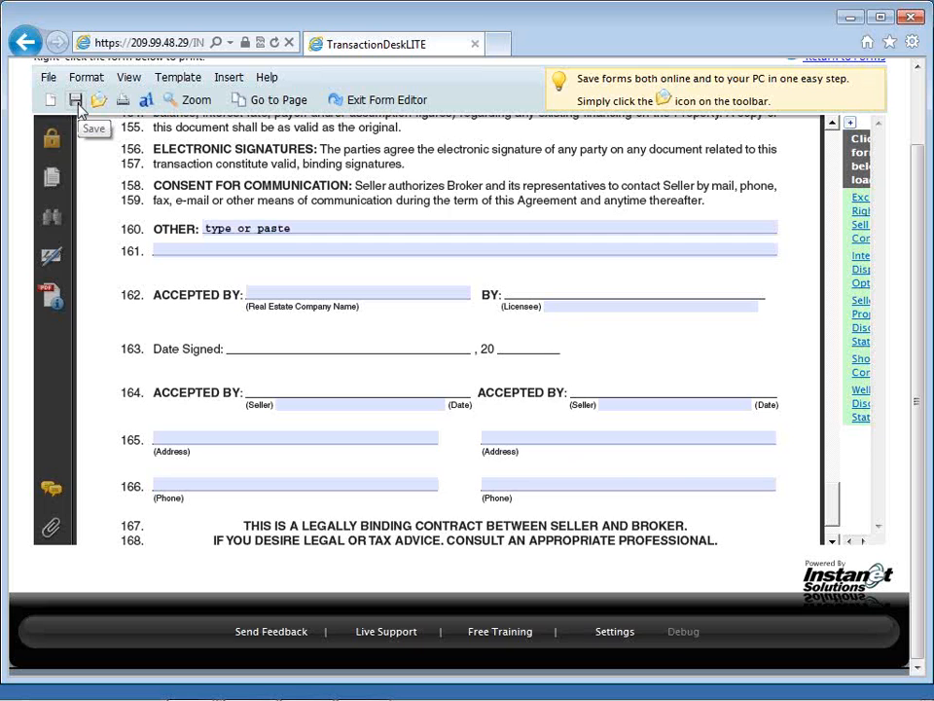
pyautogui.click(385, 100)
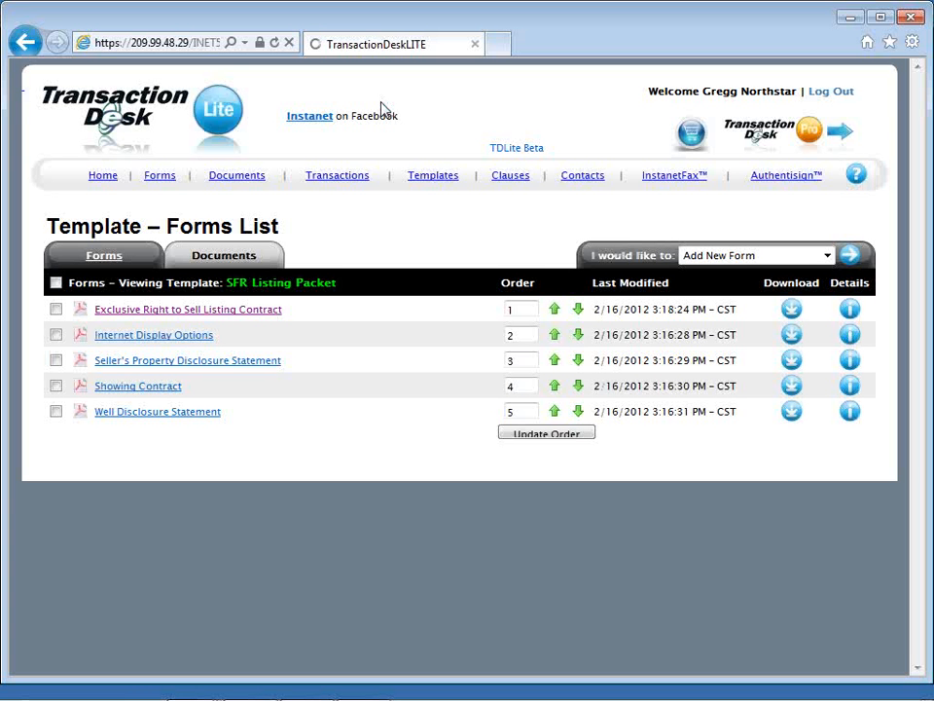
# Step: Upload InstanetFax_Offline_Cover_Sheet.pdf from the Desktop to the SFR Listing Packet template's documents and return to the template list
pyautogui.click(253, 258)
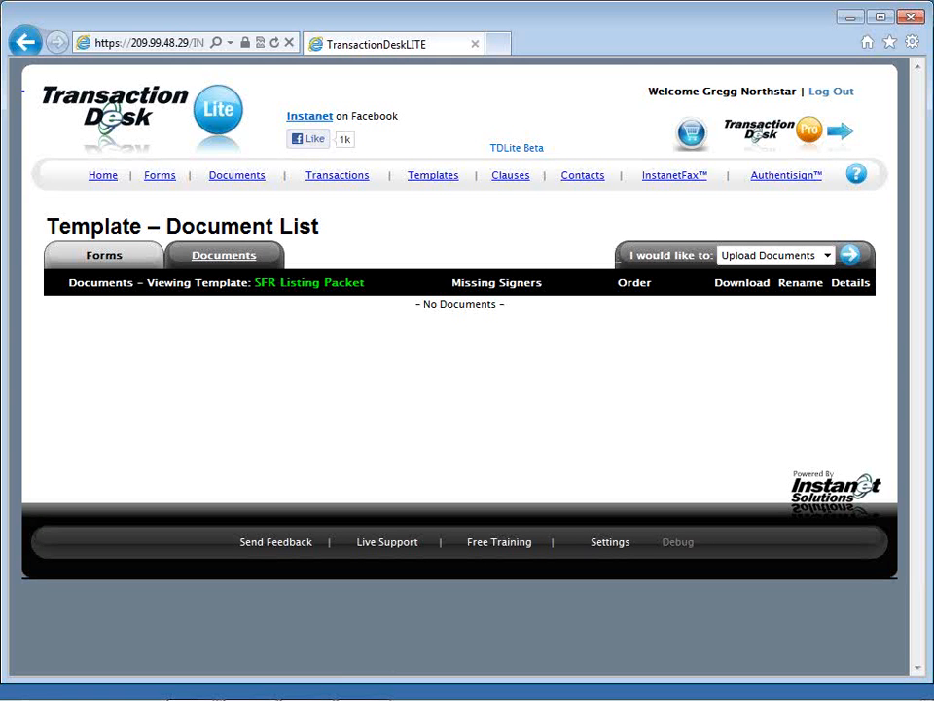
pyautogui.click(853, 261)
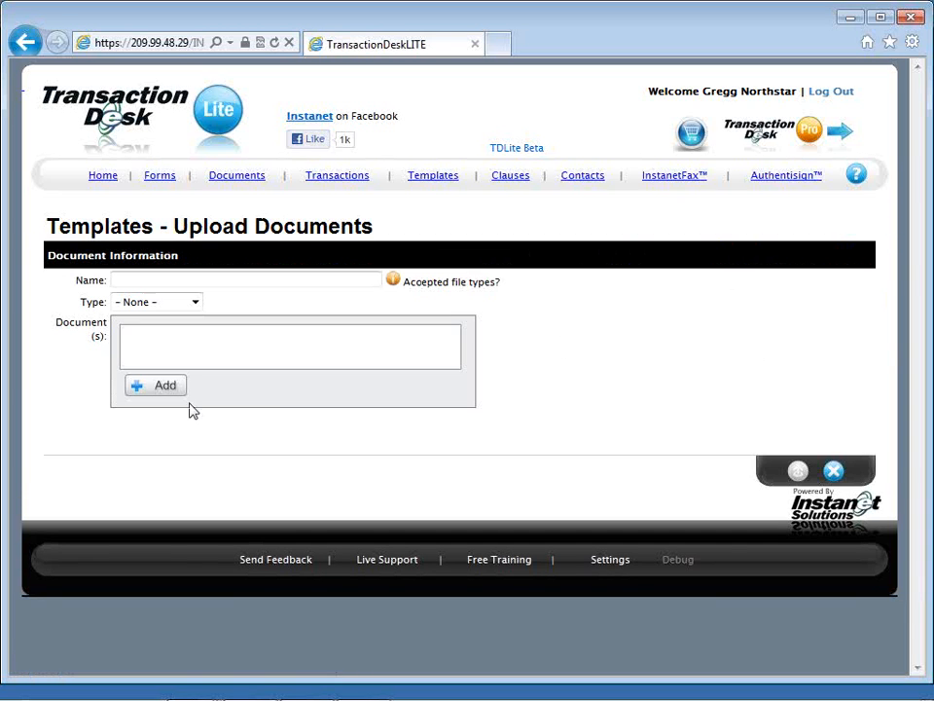
pyautogui.click(140, 387)
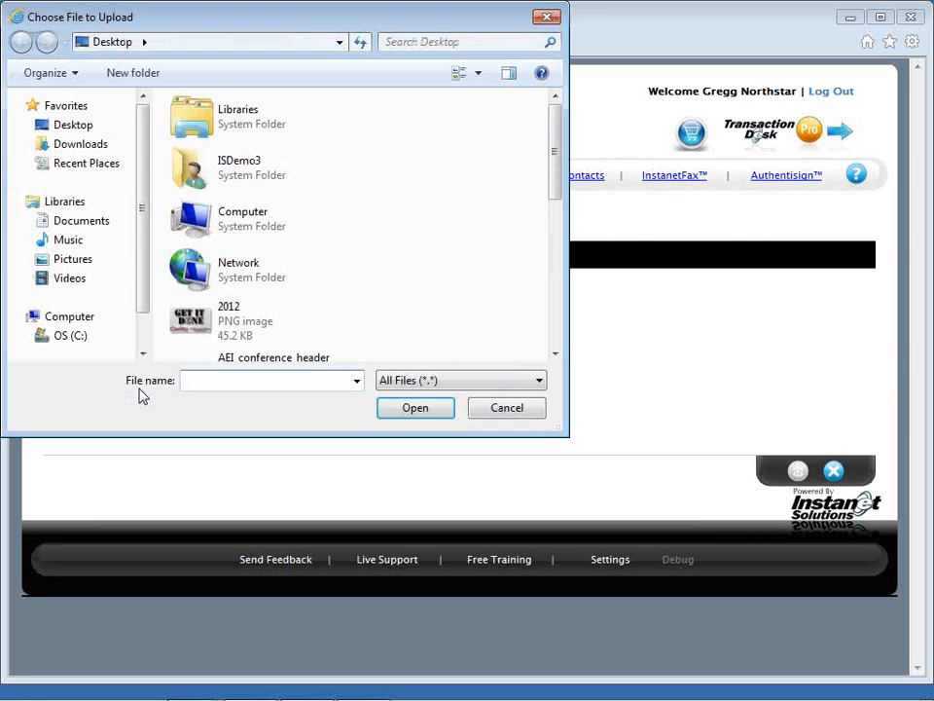
pyautogui.moveTo(554, 193); pyautogui.dragTo(559, 341)
pyautogui.doubleClick(261, 224)
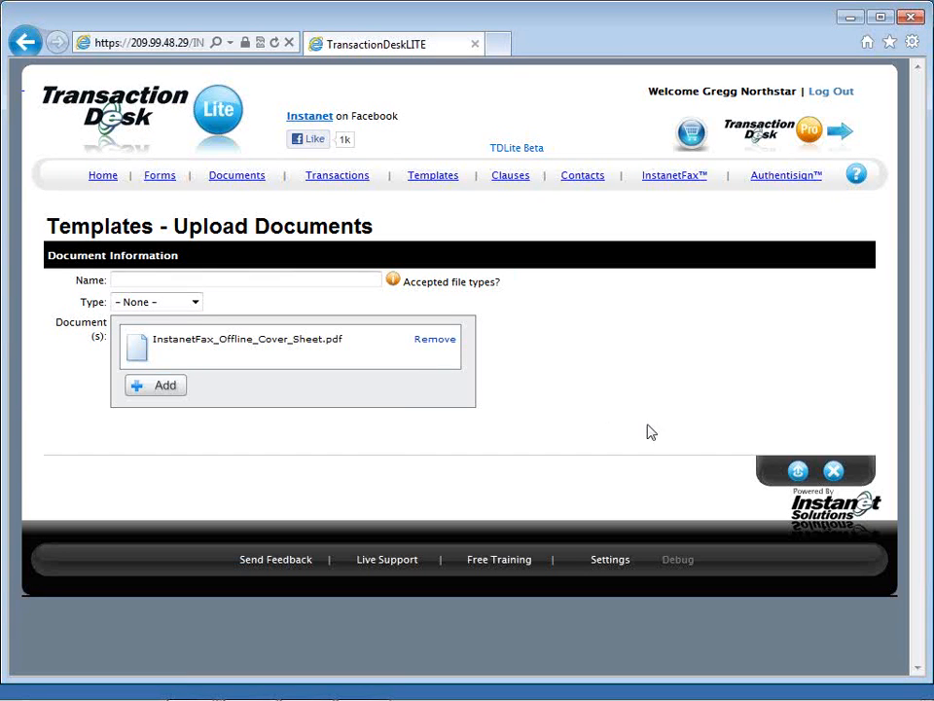
pyautogui.click(800, 476)
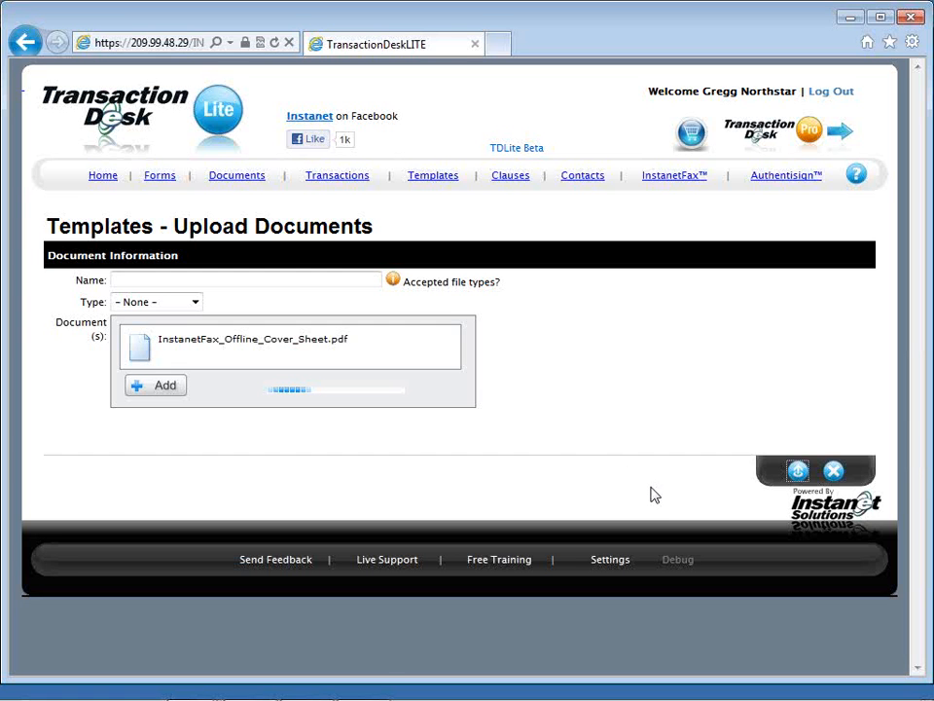
pyautogui.click(796, 472)
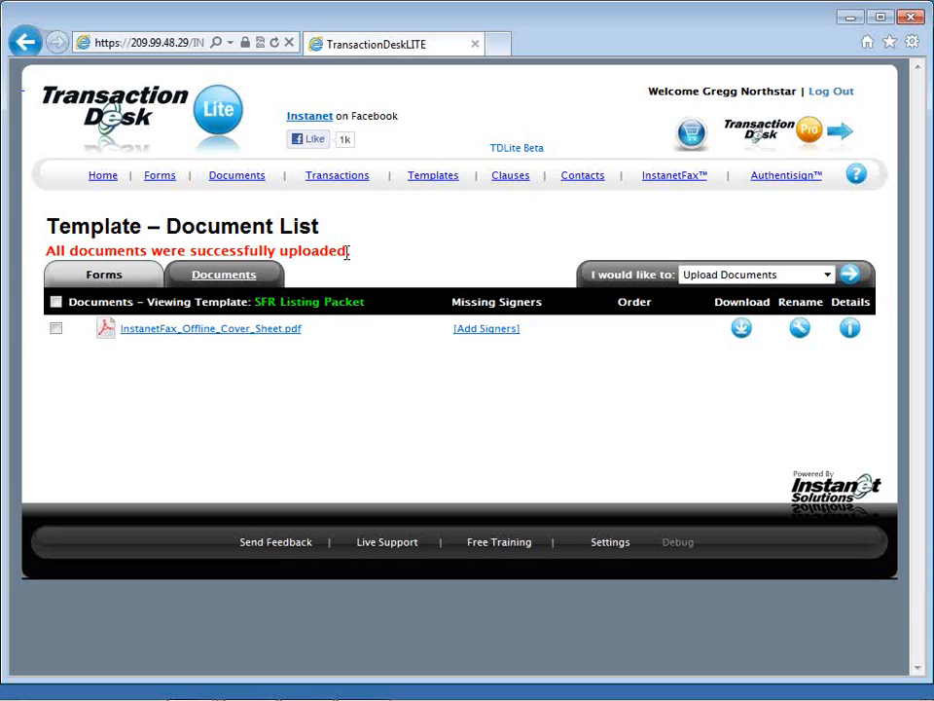
pyautogui.click(423, 180)
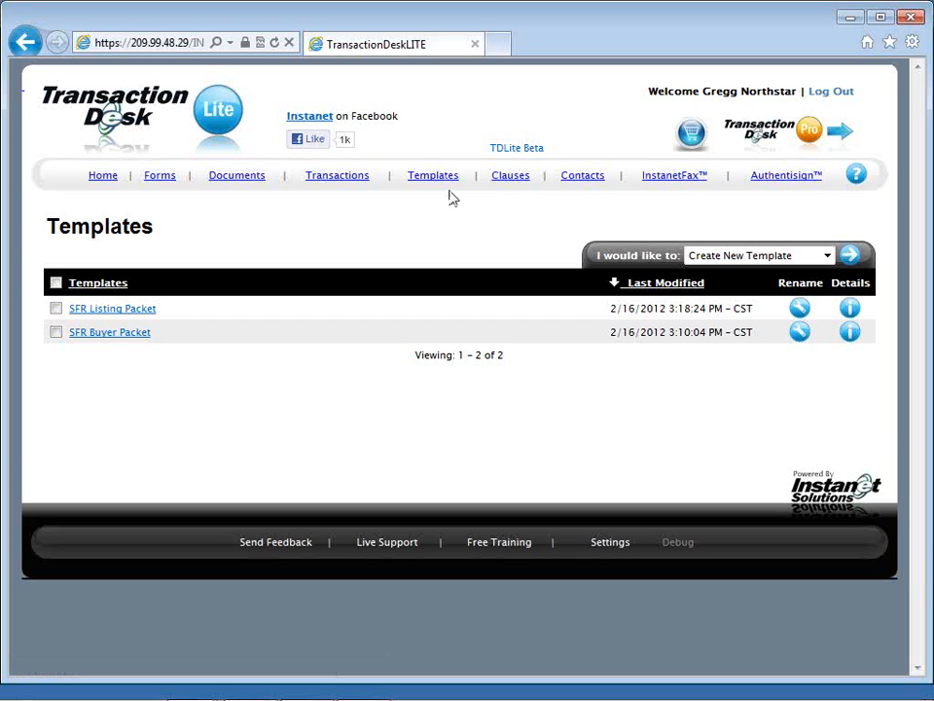
# Step: Start a new clause in the clause database with the title "Final Walk Through"
pyautogui.click(510, 176)
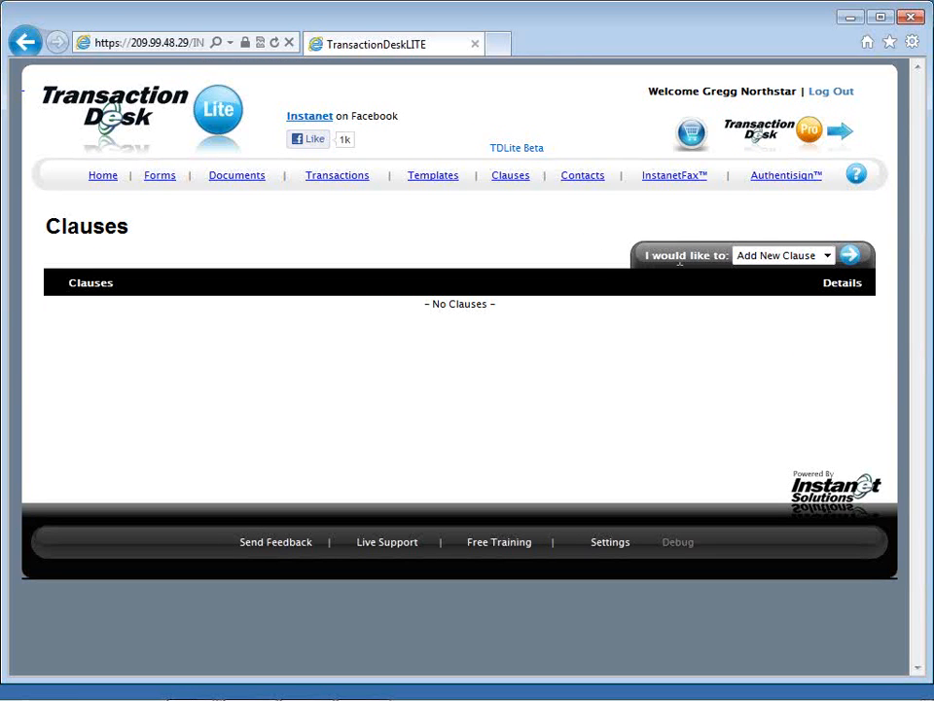
pyautogui.click(848, 264)
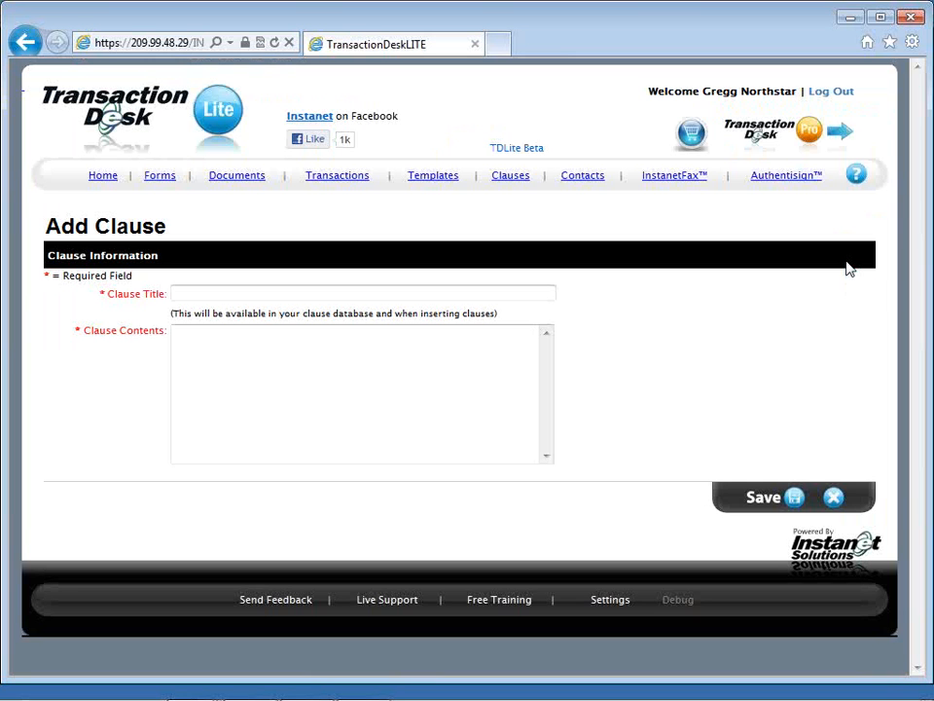
pyautogui.click(542, 294)
pyautogui.write('Final Walk ')
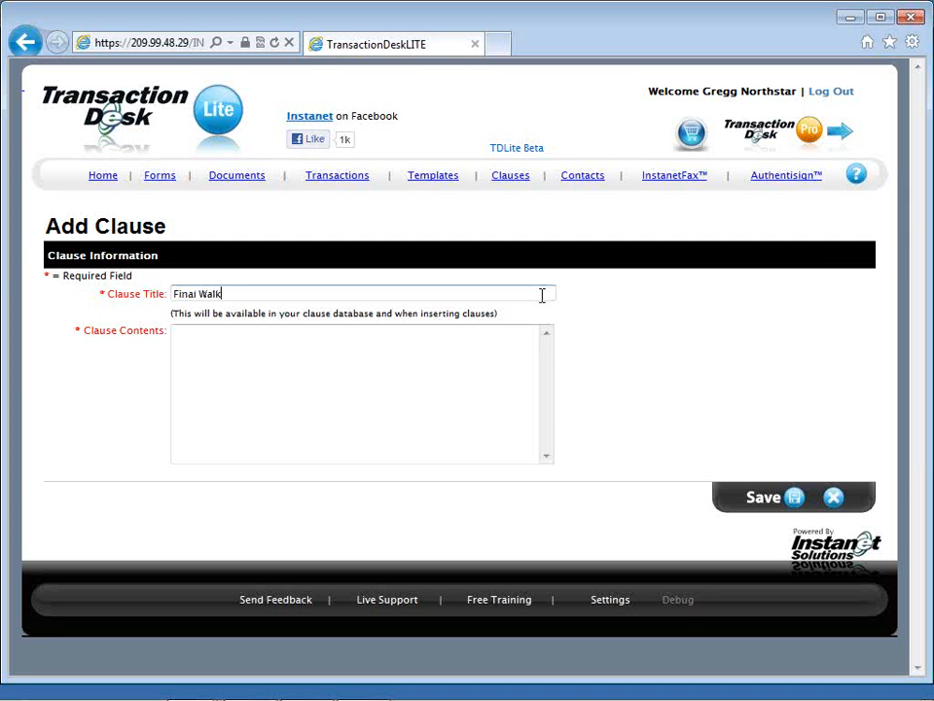
pyautogui.write('Through')
pyautogui.press('Tab')
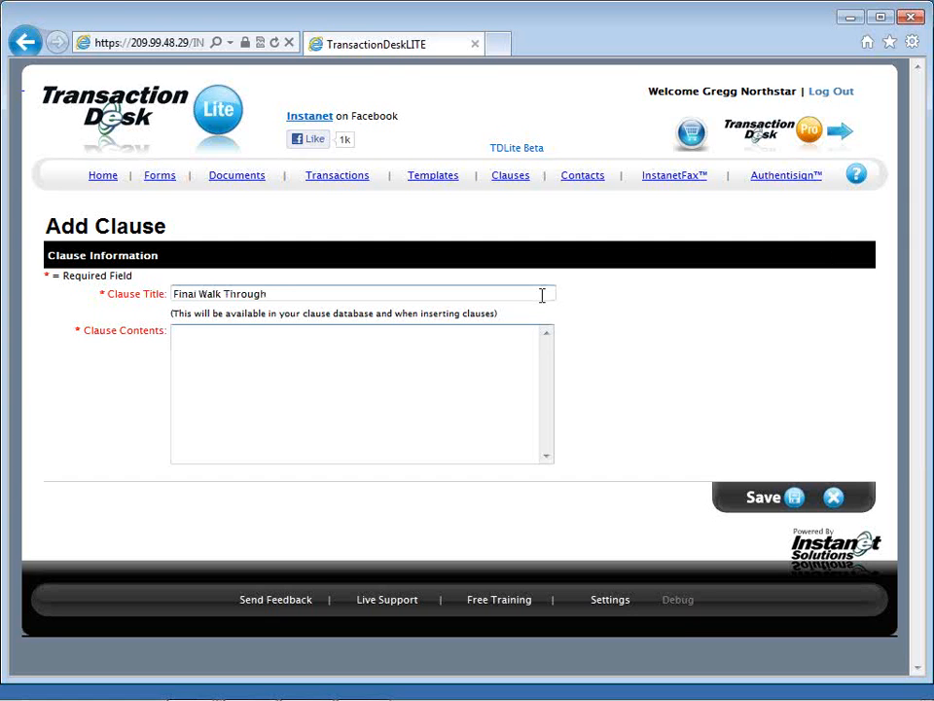
# Step: Enter "language used when requesting final walk through prior to closing and funding" as the clause contents and save the clause
pyautogui.write('language used when reus')
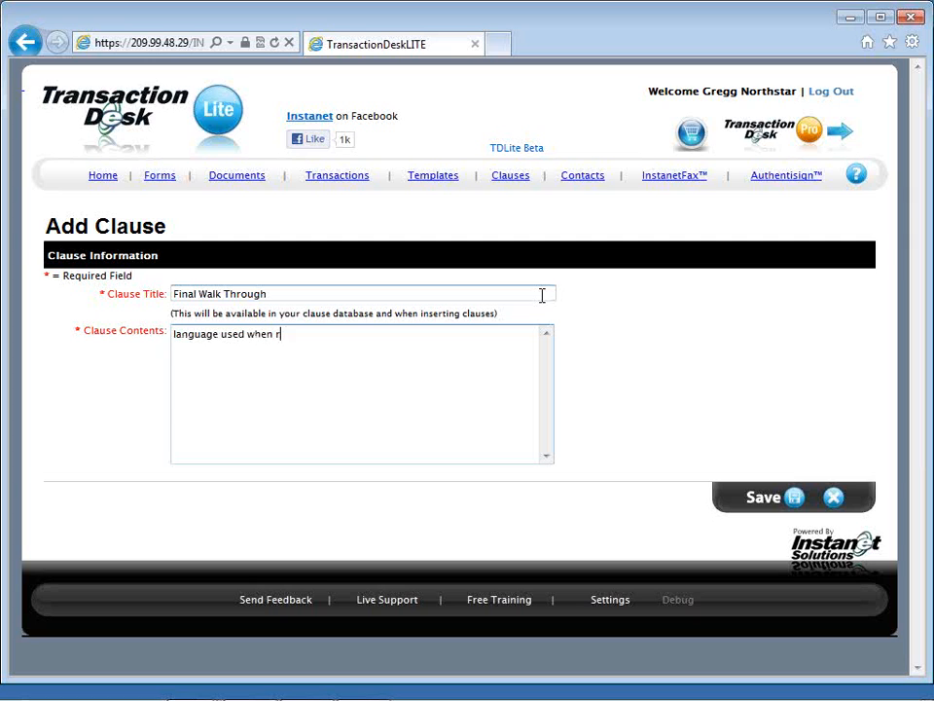
pyautogui.press('BackSpace')
pyautogui.press('BackSpace')
pyautogui.write('questing final.')
pyautogui.press('BackSpace')
pyautogui.write('walk')
pyautogui.press('BackSpace')
pyautogui.press('BackSpace')
pyautogui.press('BackSpace')
pyautogui.write('alk through ')
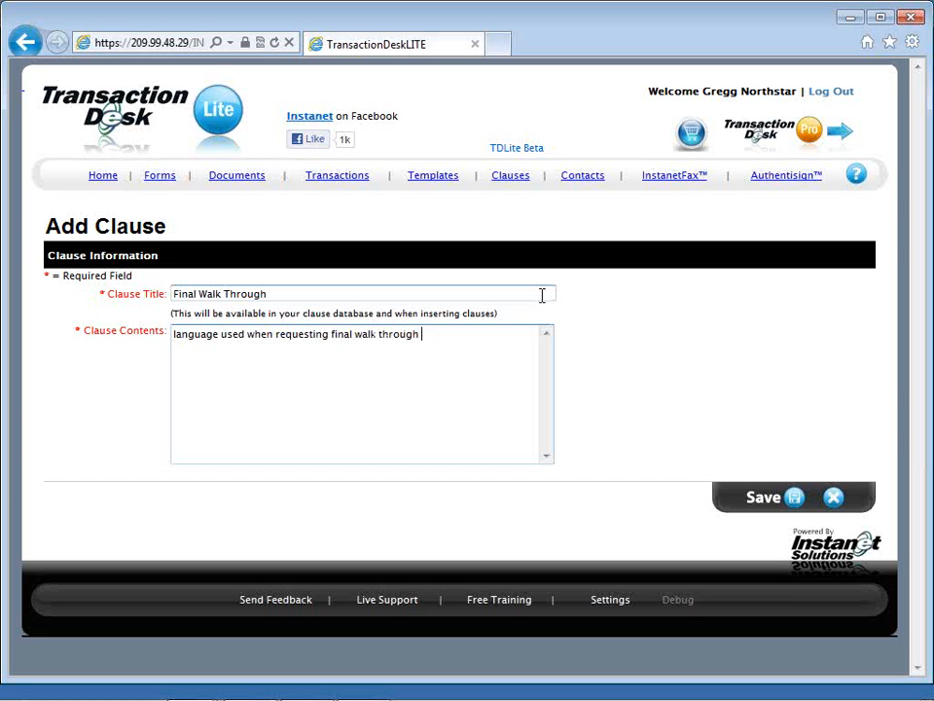
pyautogui.write('prior to closing and funding')
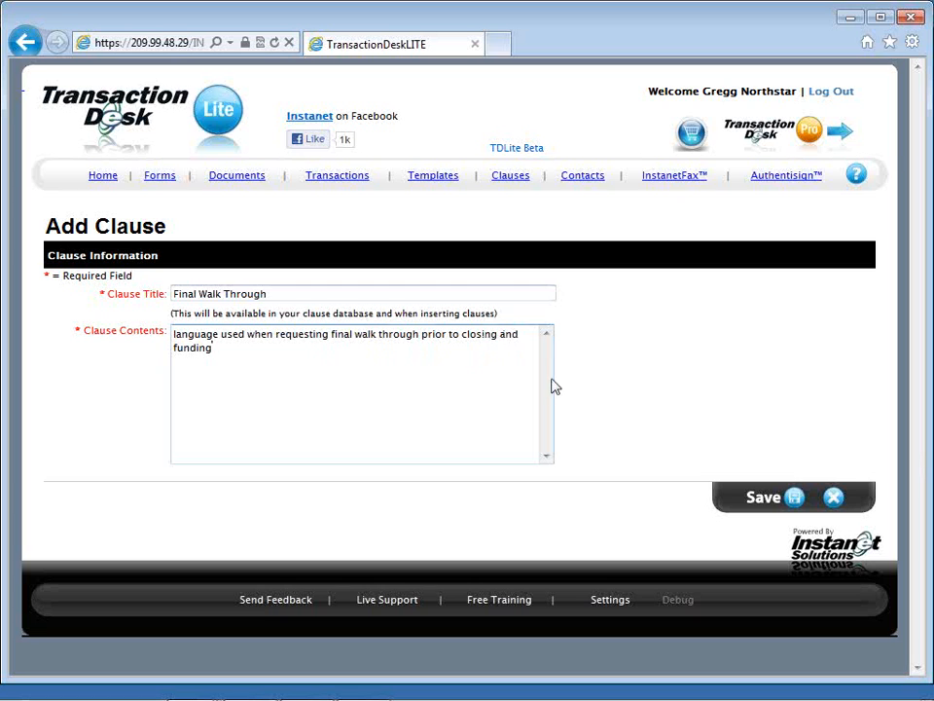
pyautogui.click(789, 503)
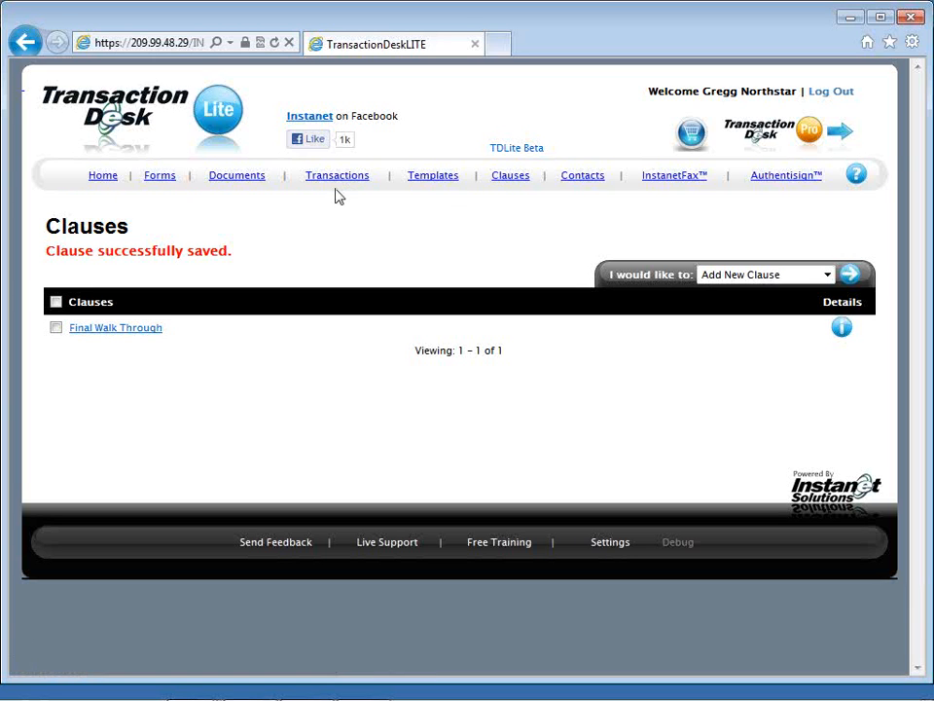
# Step: Start a new transaction file named with the client's name plus "SFR buyer prospect", and set its type to Residential Sale
pyautogui.click(100, 183)
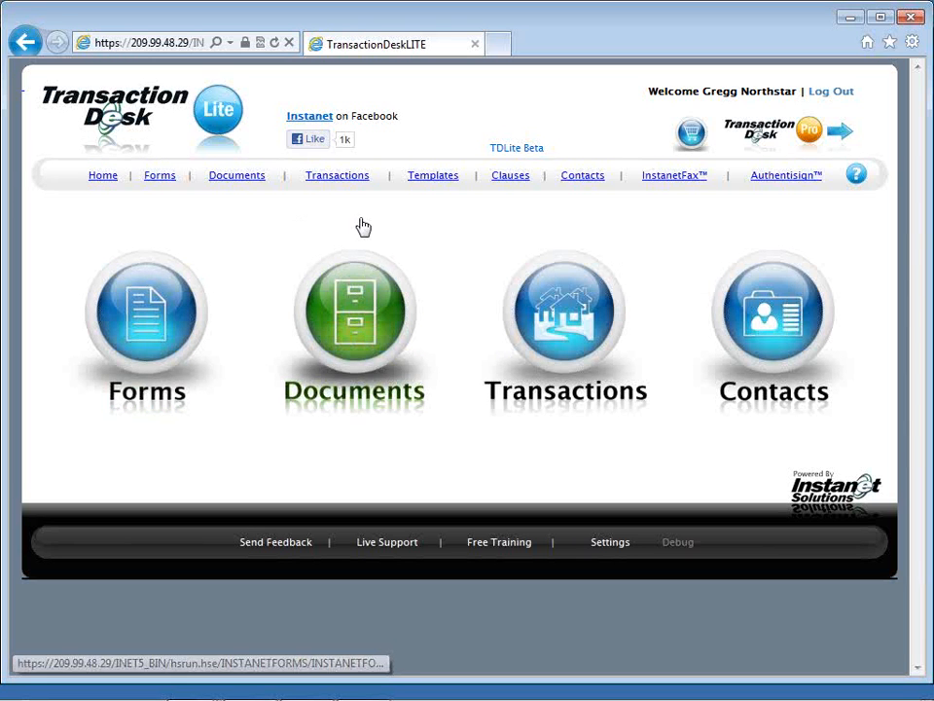
pyautogui.click(552, 307)
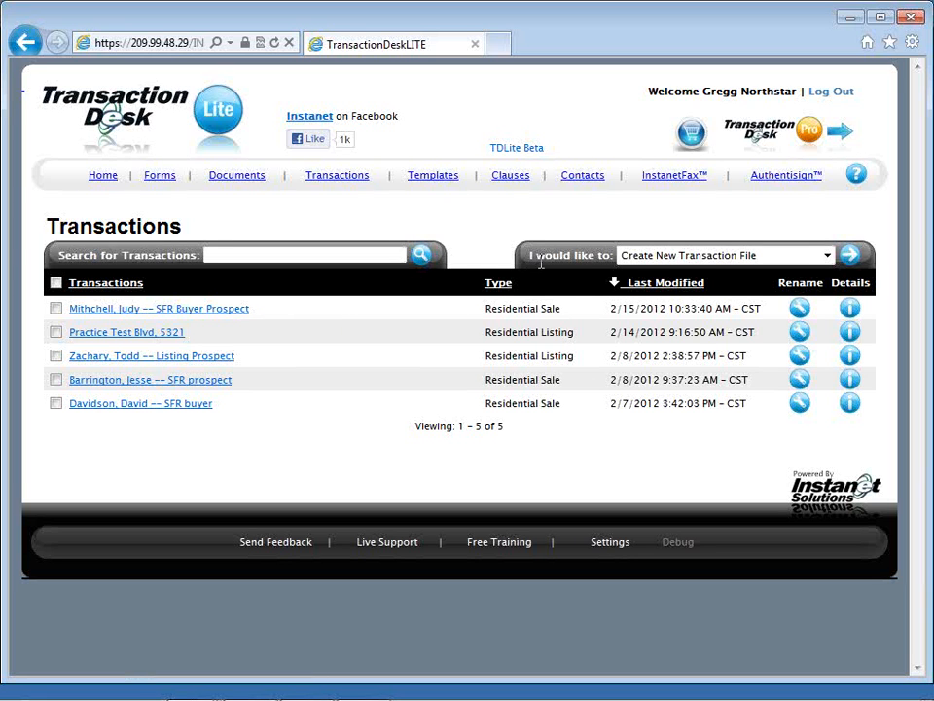
pyautogui.click(647, 258)
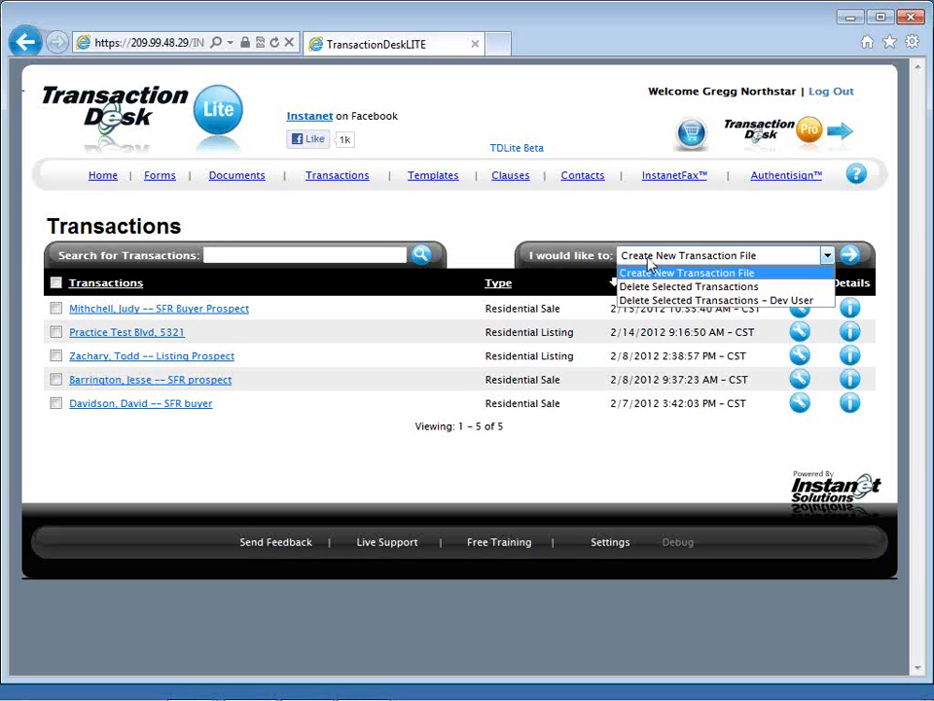
pyautogui.click(649, 263)
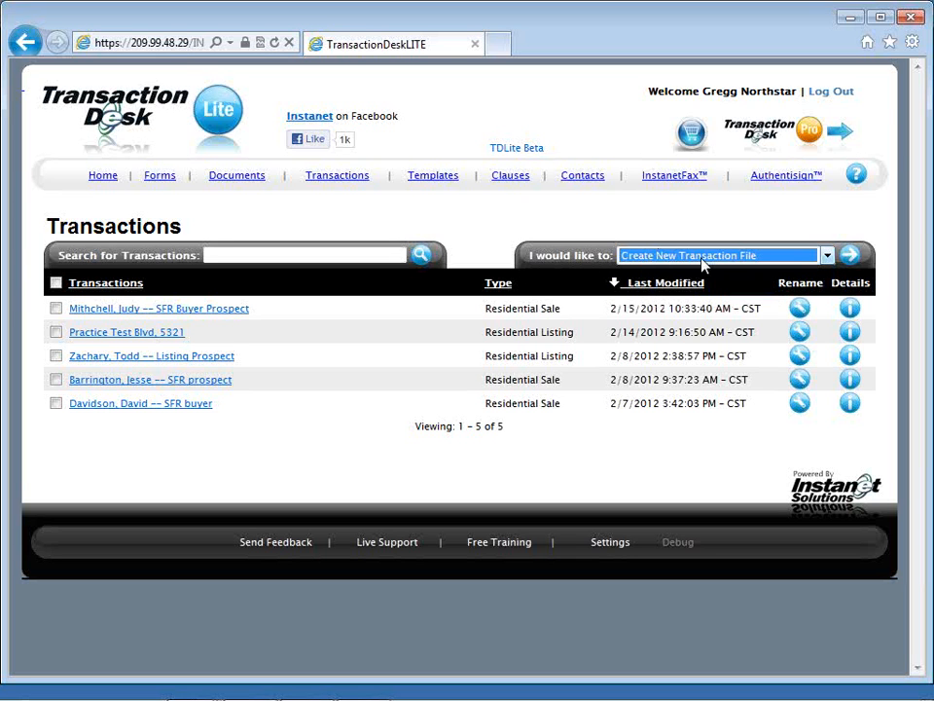
pyautogui.click(850, 257)
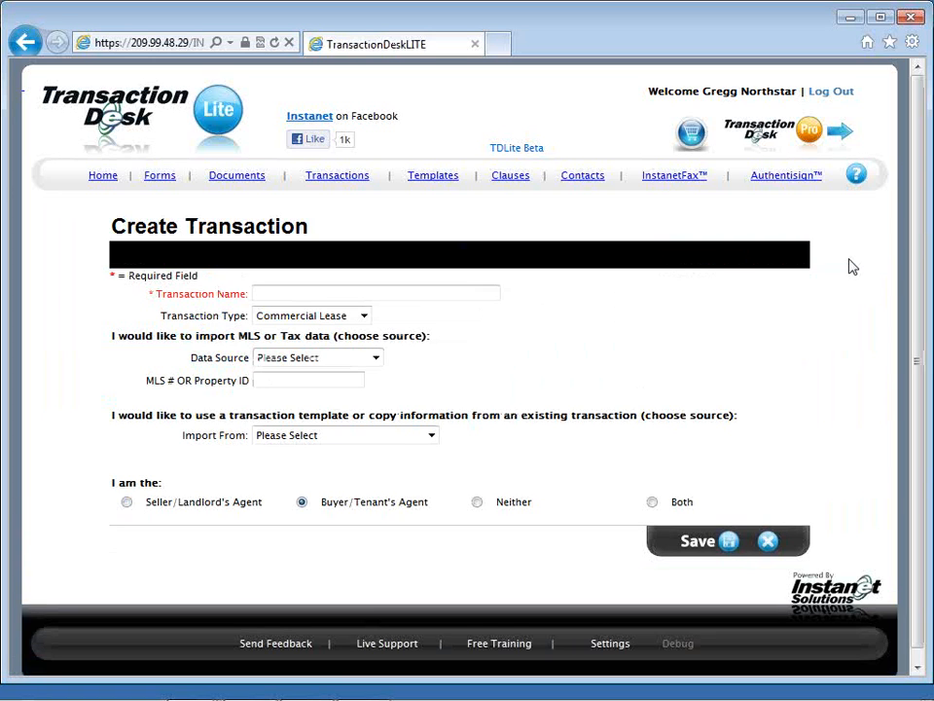
pyautogui.click(477, 293)
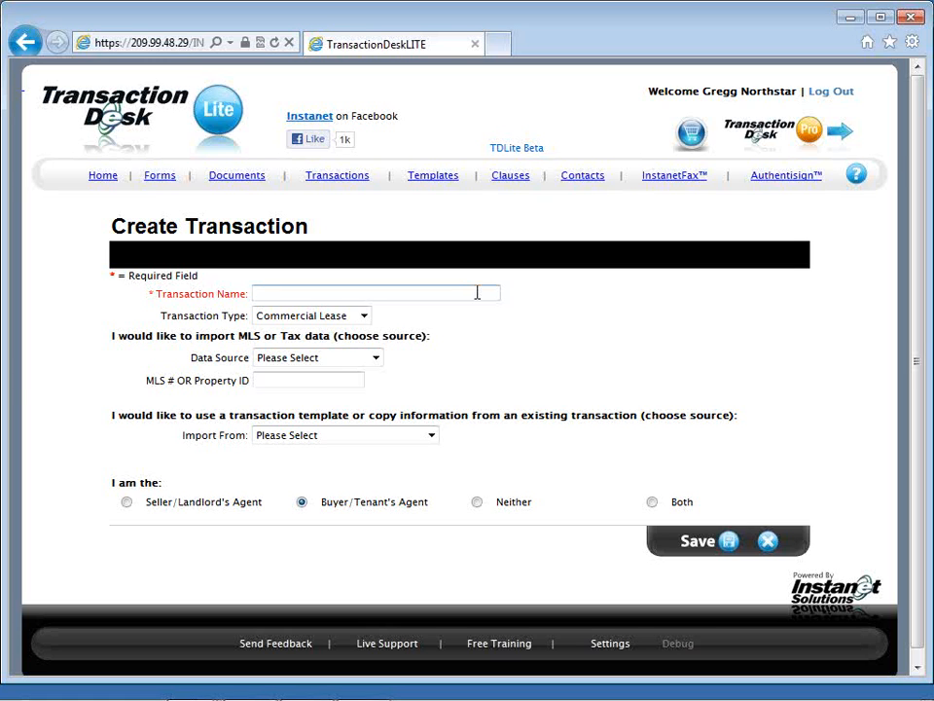
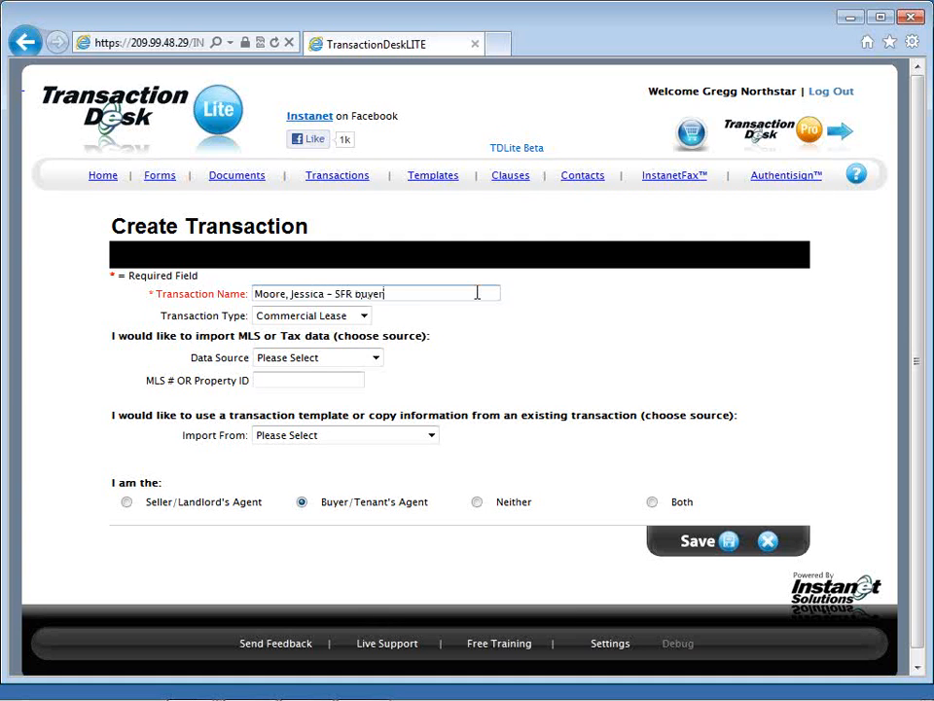
pyautogui.write(' prospect')
pyautogui.click(363, 316)
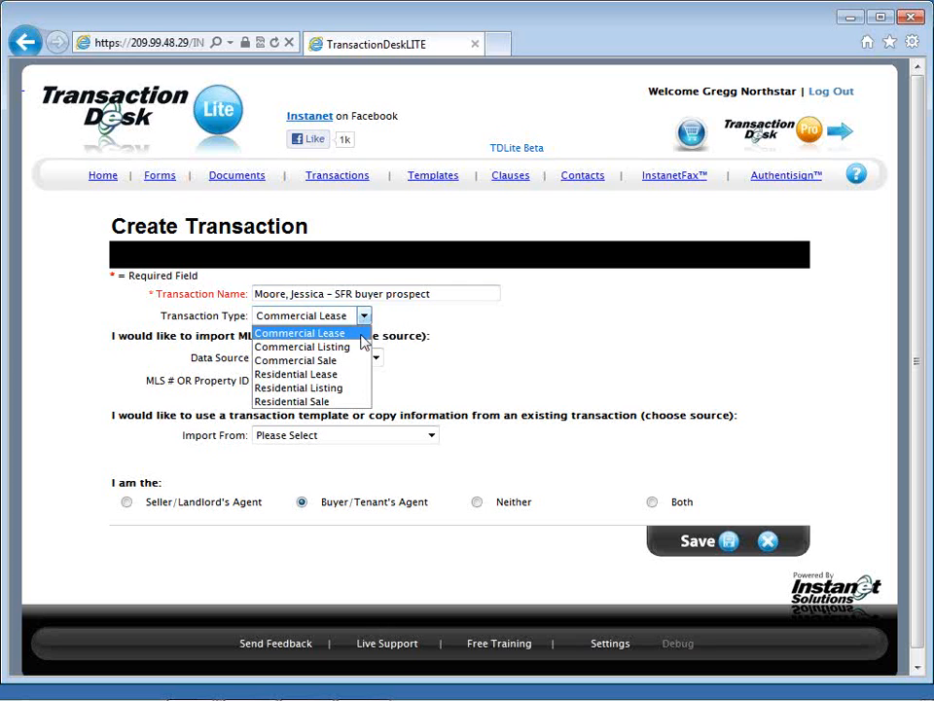
pyautogui.click(366, 402)
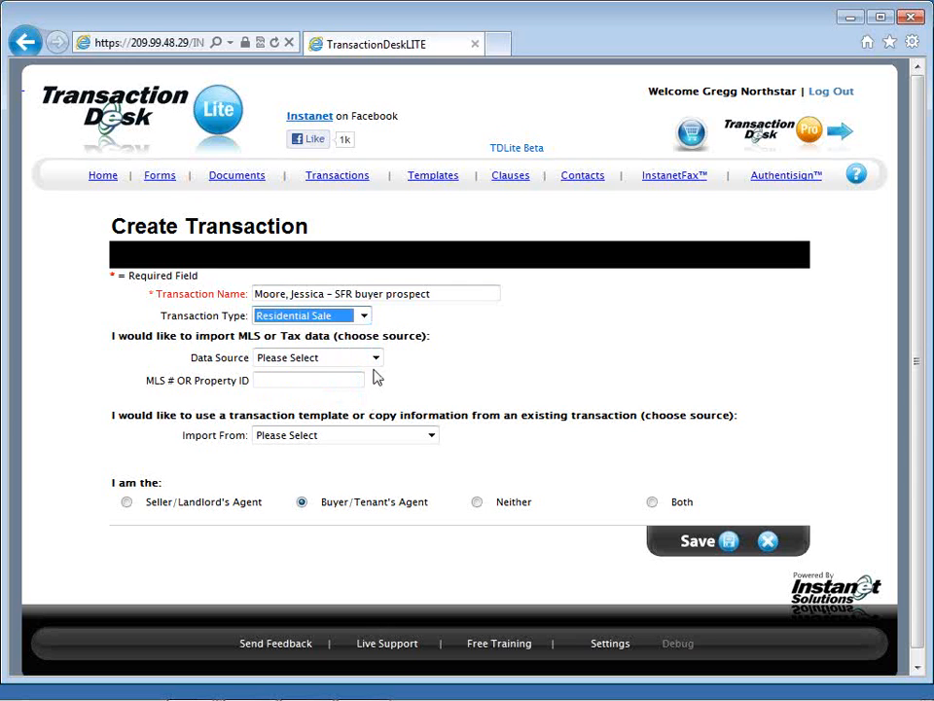
# Step: Import Northstar Listing data into the transaction for Residential property with MLS number 3196666
pyautogui.click(375, 360)
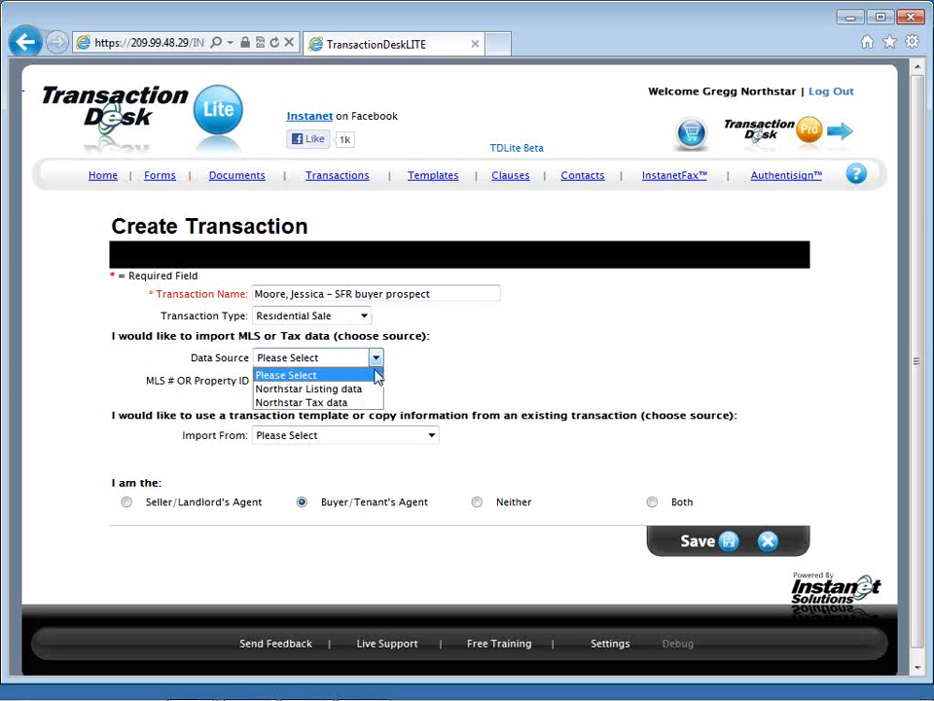
pyautogui.click(366, 391)
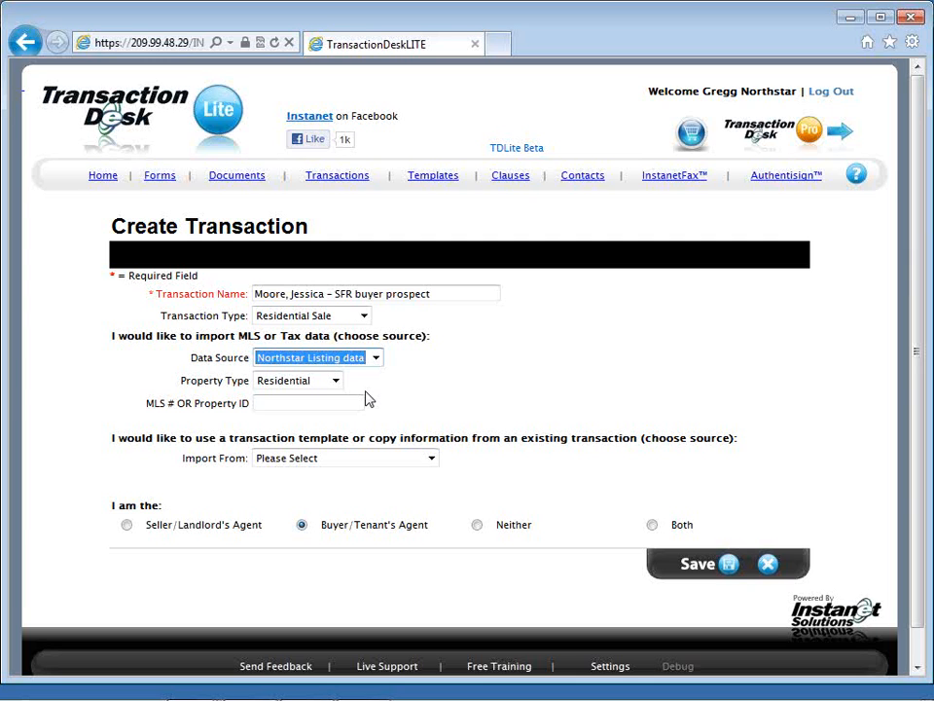
pyautogui.click(357, 396)
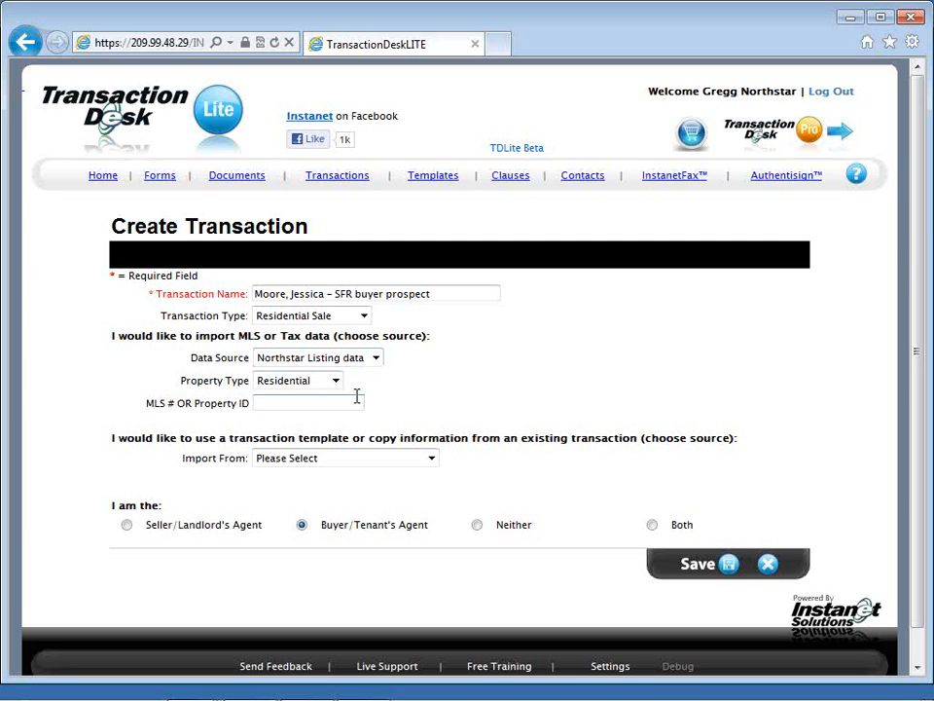
pyautogui.write('3196666')
pyautogui.click(287, 383)
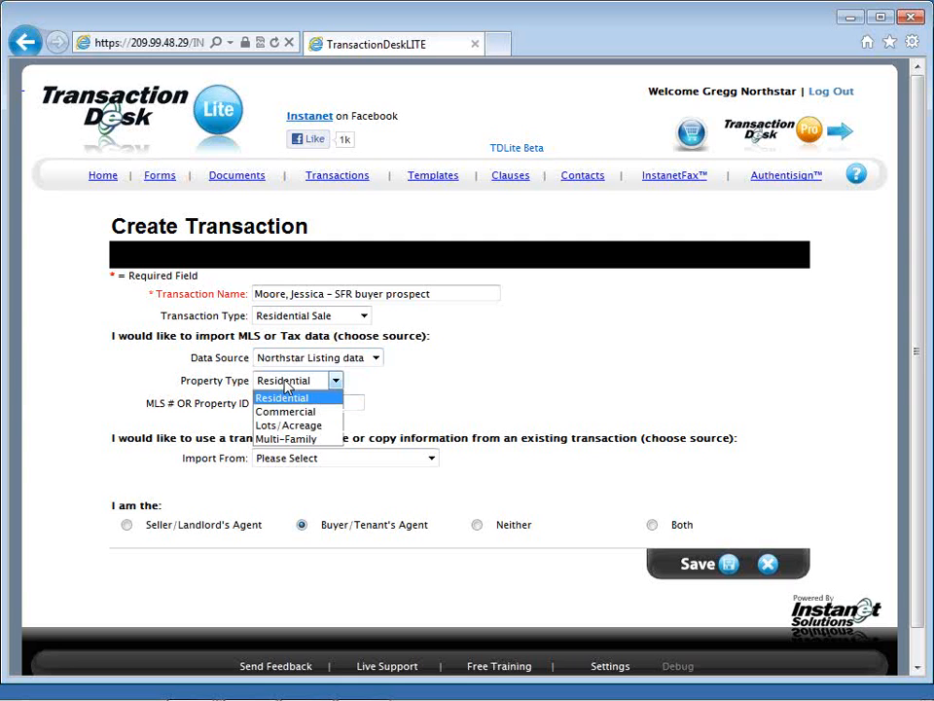
pyautogui.click(285, 397)
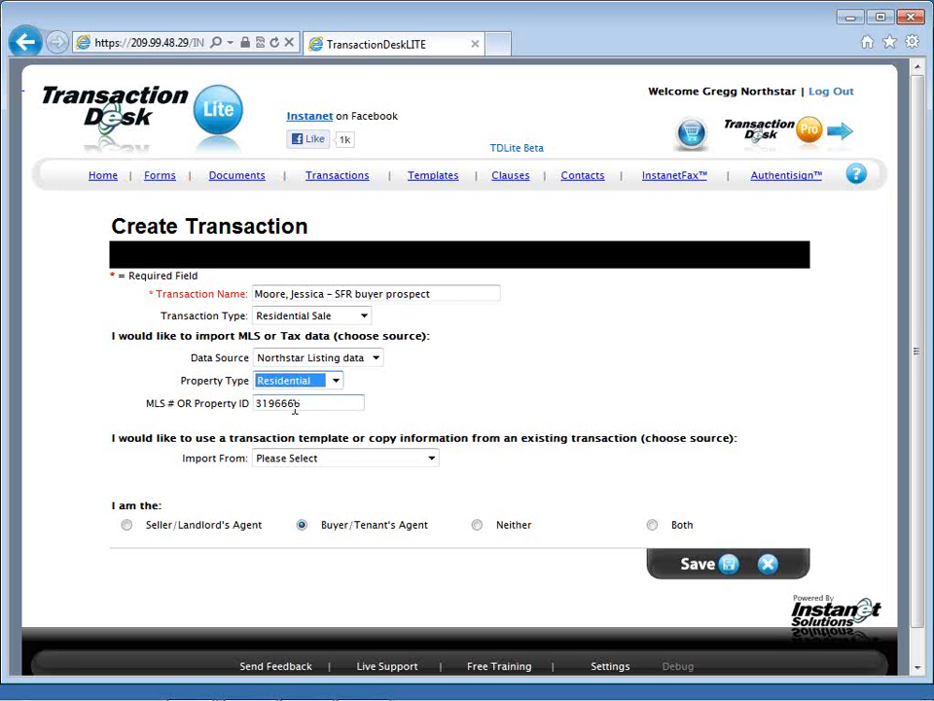
# Step: Apply the SFR Buyer Packet transaction template, set the role to Buyer/Tenant's Agent, and save the new transaction
pyautogui.click(324, 459)
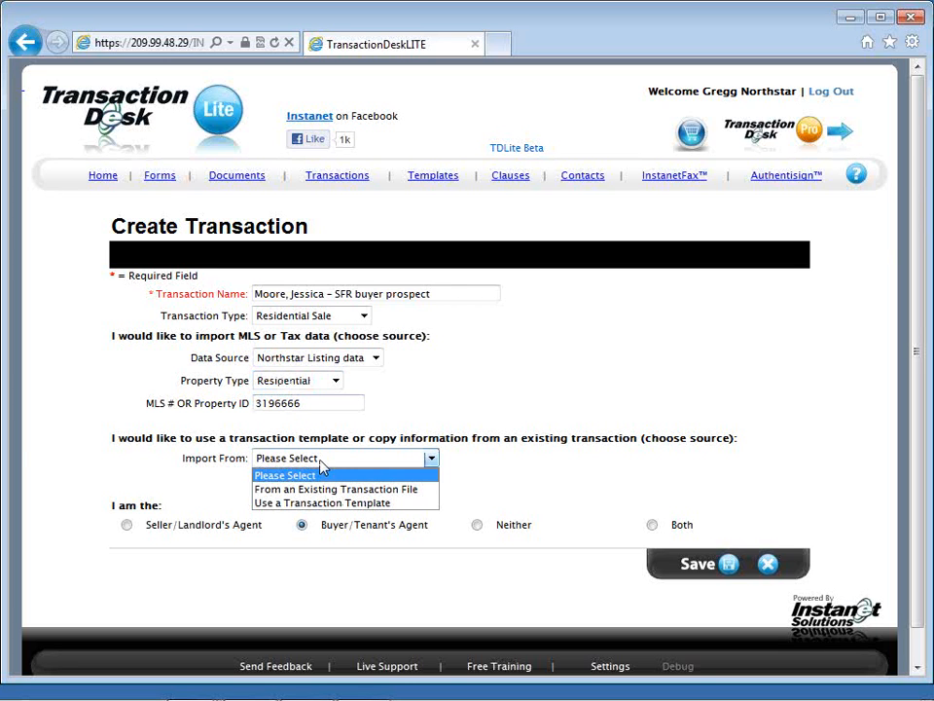
pyautogui.click(409, 504)
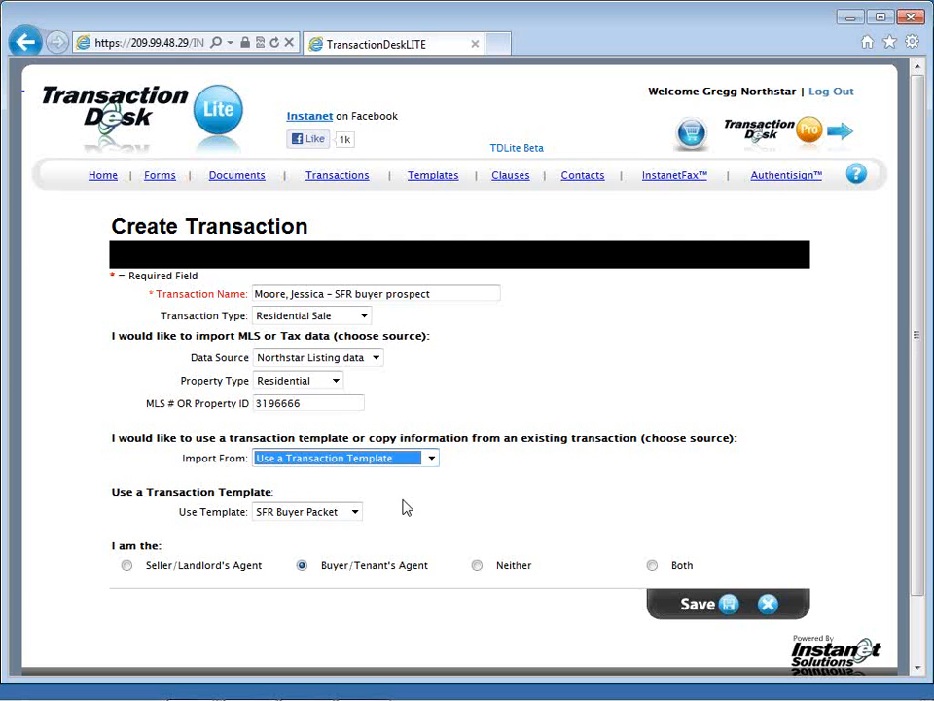
pyautogui.click(356, 513)
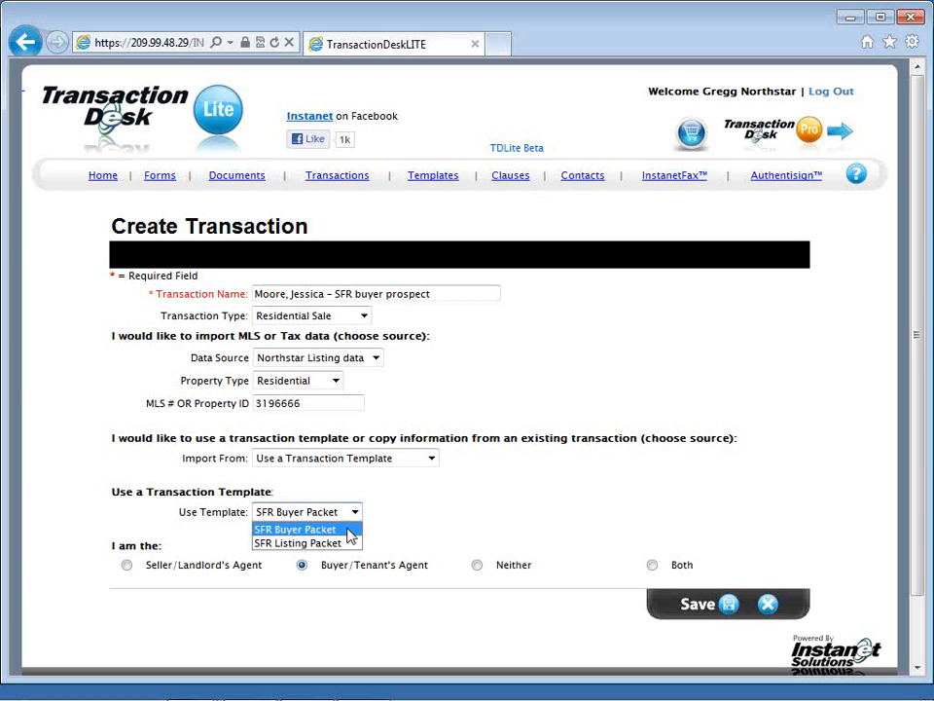
pyautogui.click(348, 529)
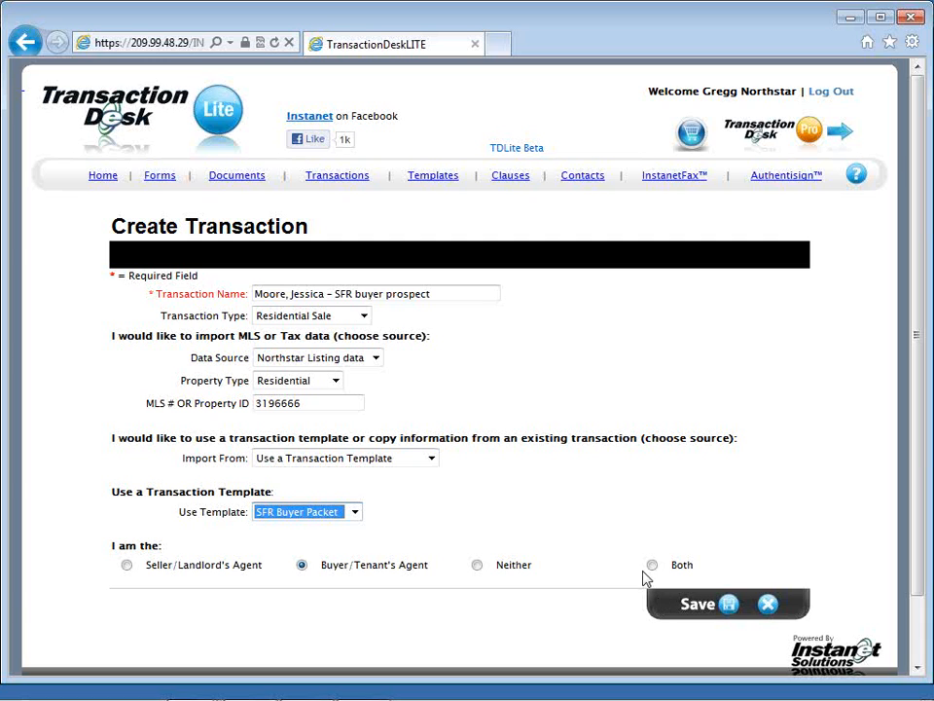
pyautogui.click(477, 566)
pyautogui.click(304, 566)
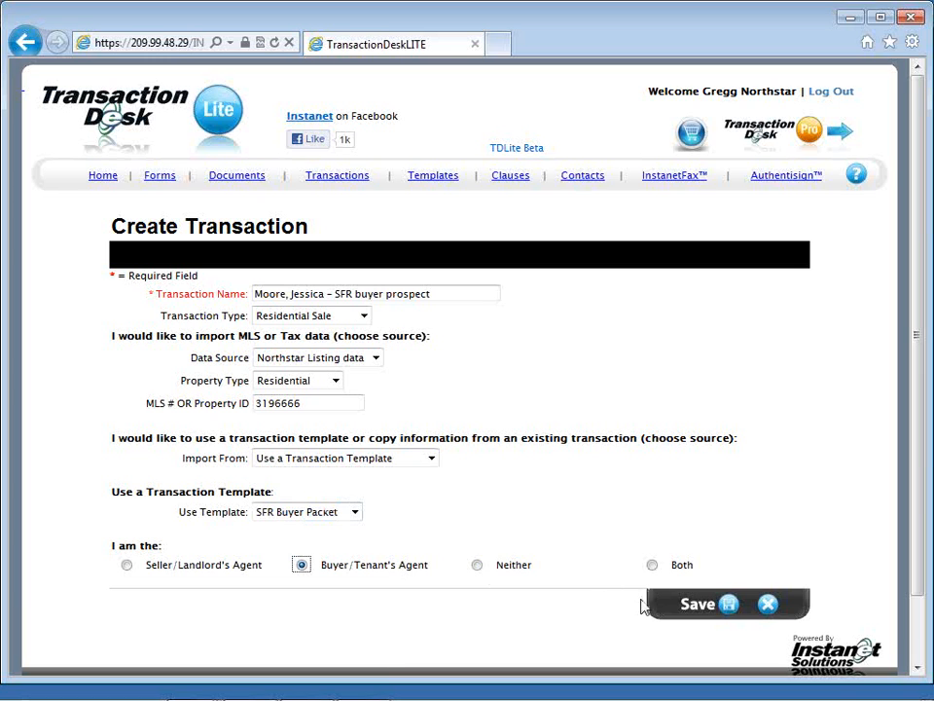
pyautogui.click(721, 610)
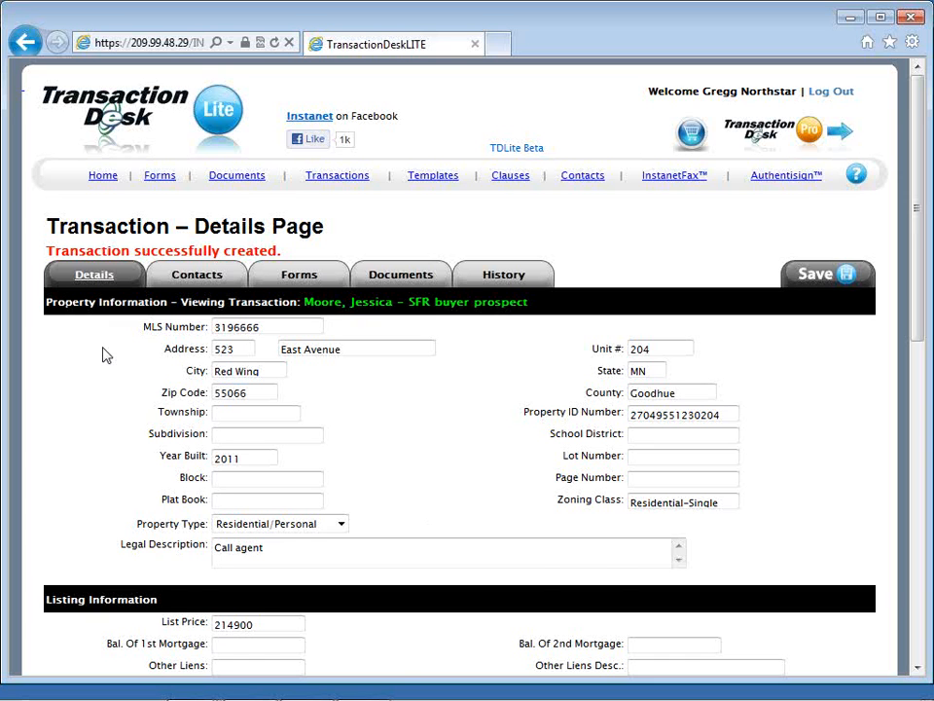
# Step: Enter 2200 as the earnest money and 200000 as the total financing in the transaction's purchase information
pyautogui.scroll(-2, 106, 357)
pyautogui.scroll(-2, 106, 356)
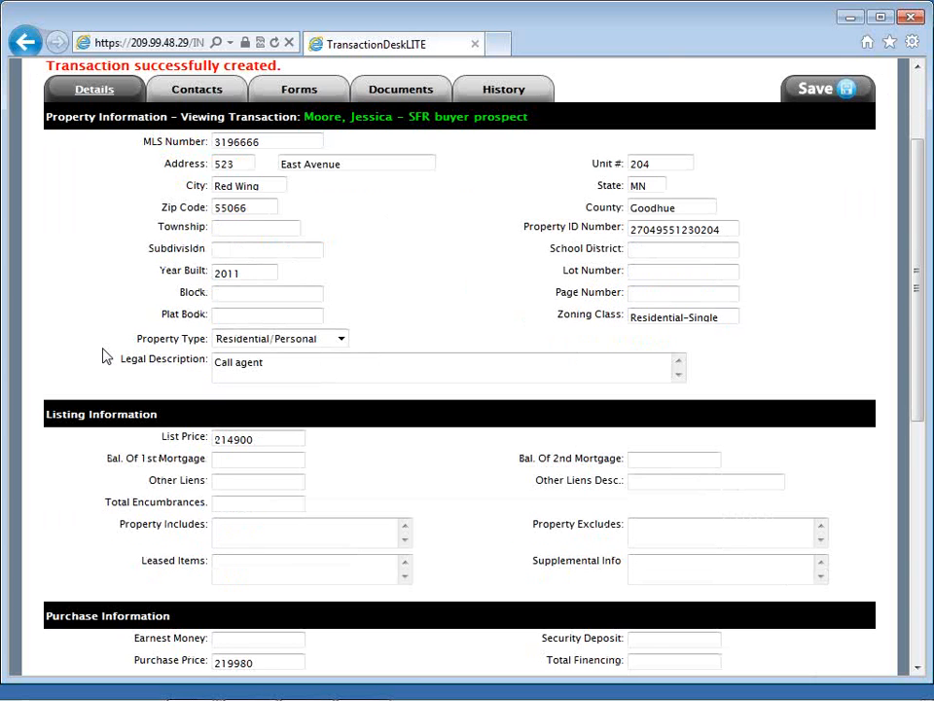
pyautogui.scroll(-2, 106, 356)
pyautogui.scroll(-2, 106, 356)
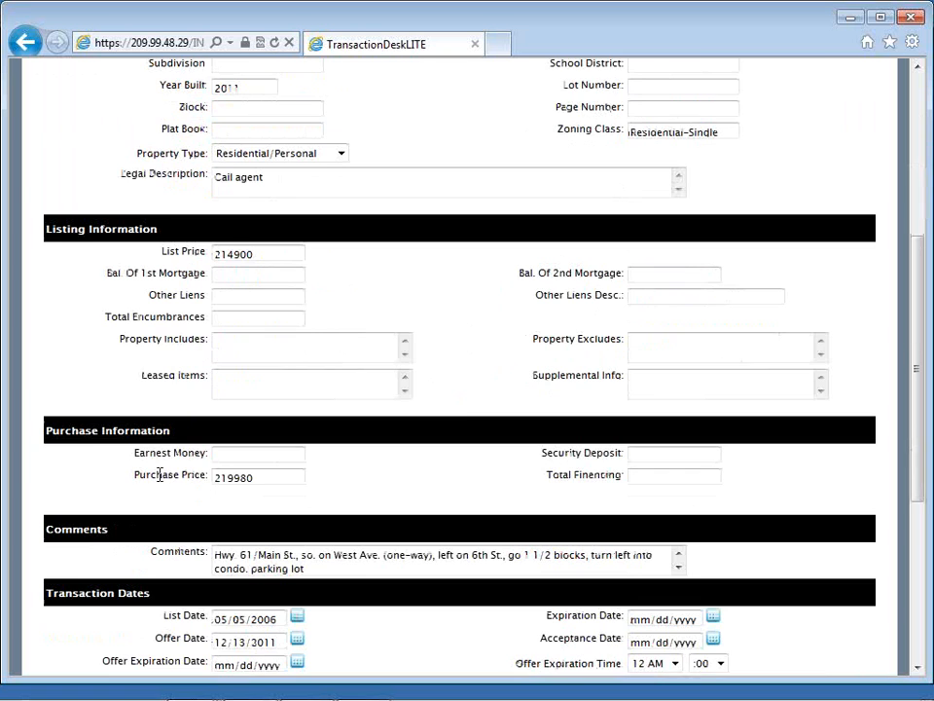
pyautogui.click(221, 454)
pyautogui.write('2200')
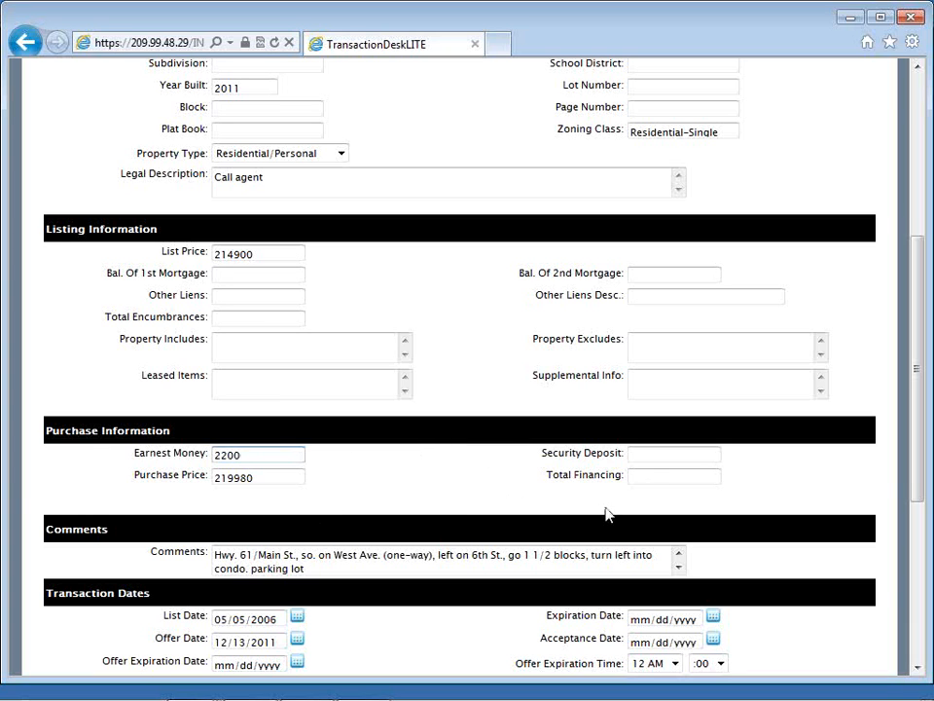
pyautogui.click(653, 477)
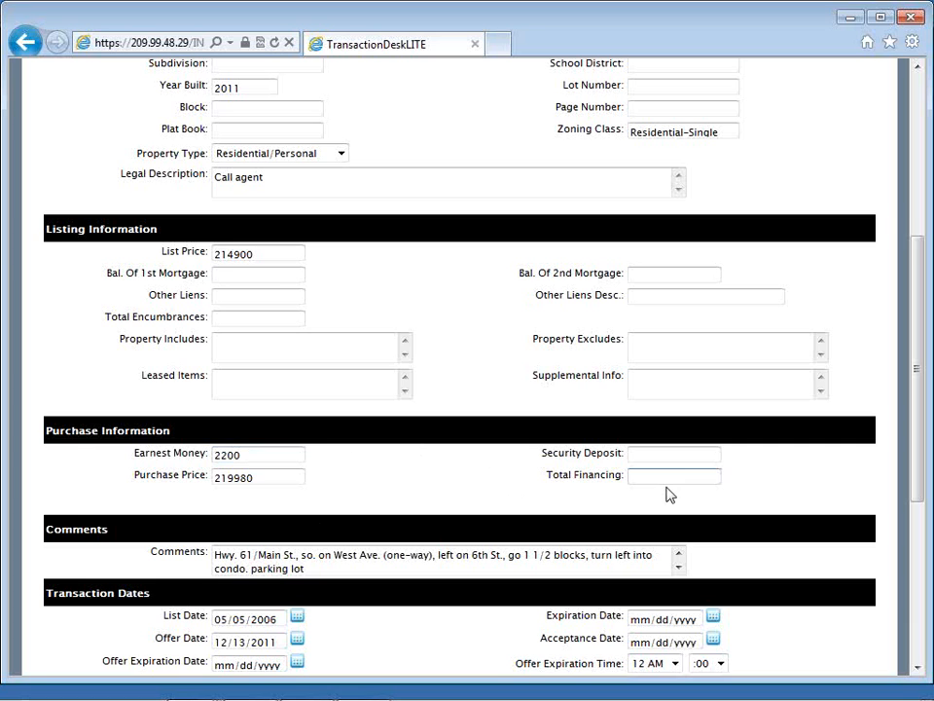
pyautogui.write('200000')
# Step: Set the transaction's funding date to 03/08/2012 and return to the beginning of the details page
pyautogui.scroll(-1, 670, 496)
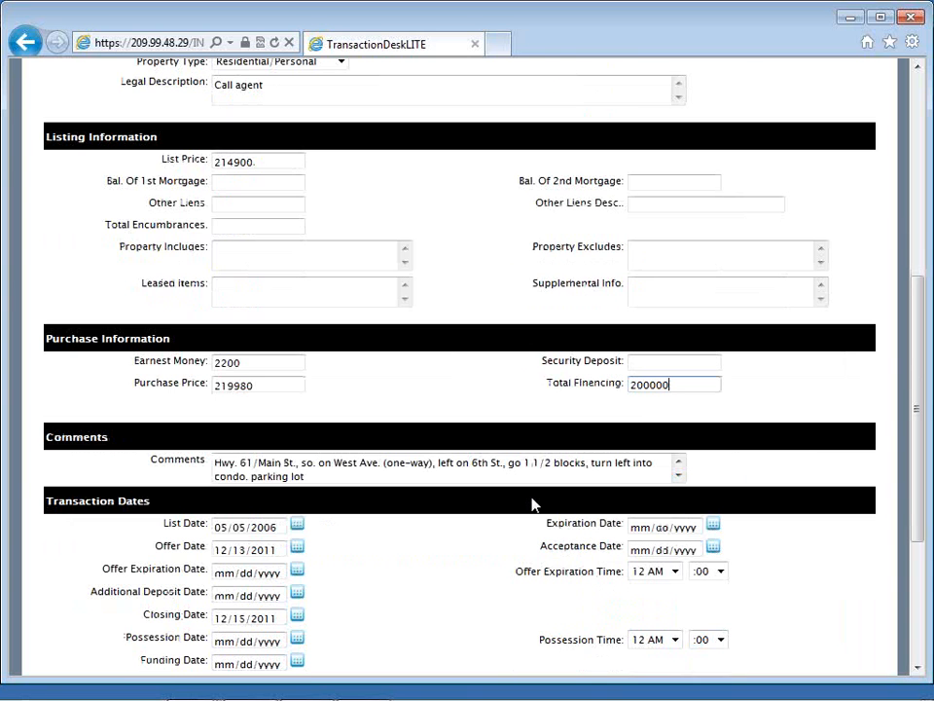
pyautogui.scroll(-1, 531, 505)
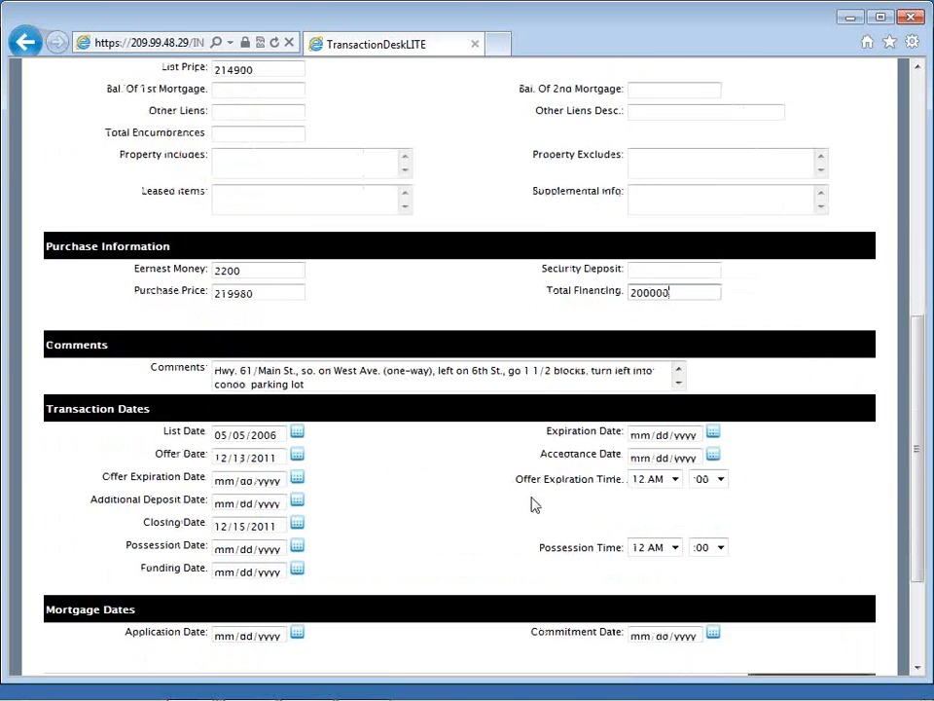
pyautogui.click(297, 575)
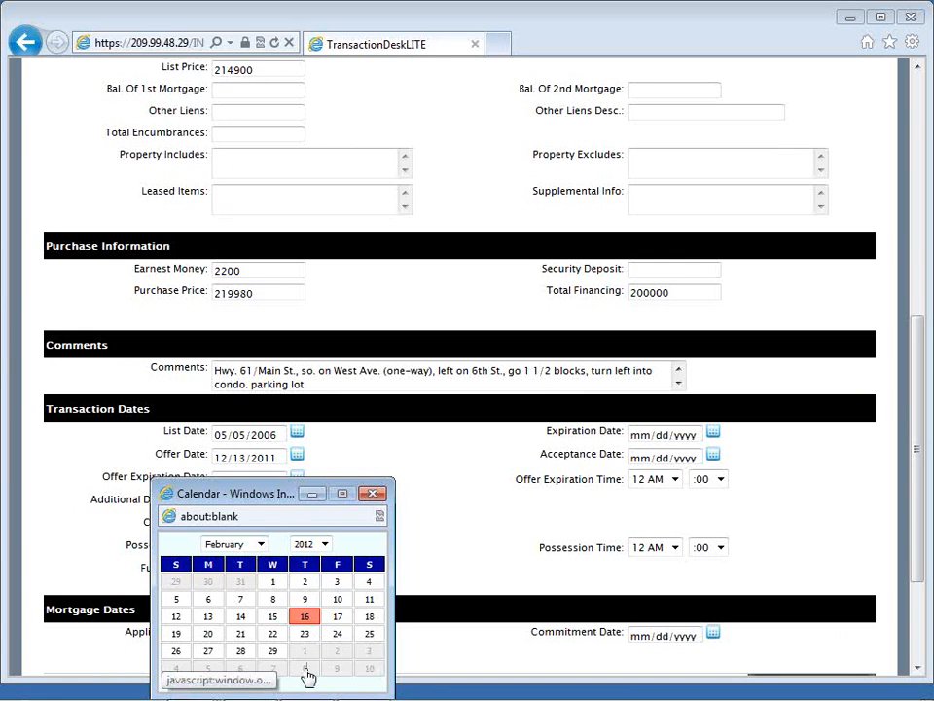
pyautogui.click(306, 671)
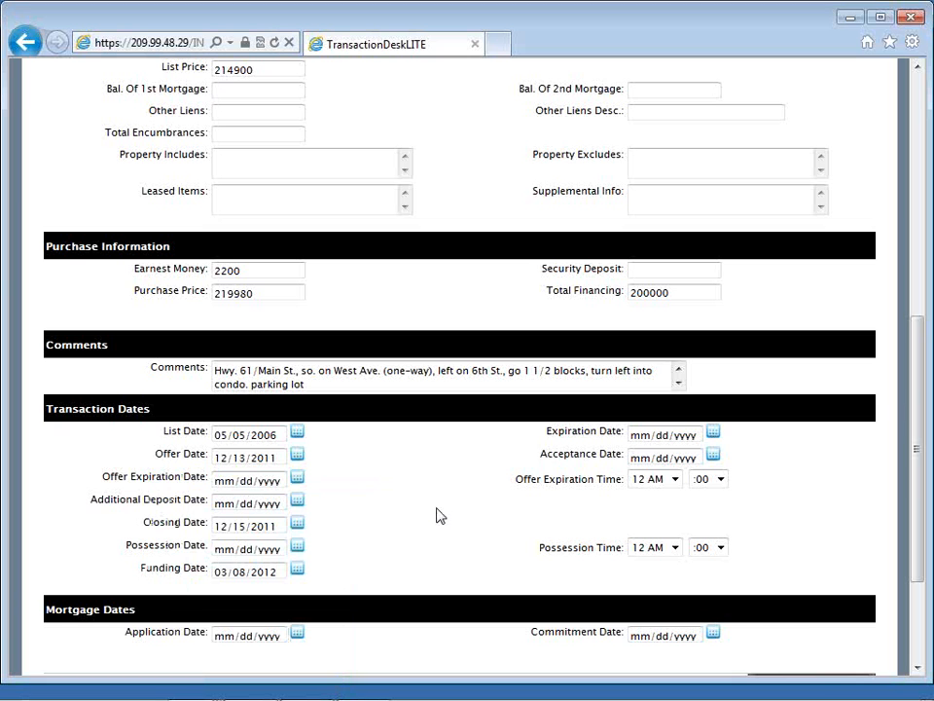
pyautogui.scroll(3, 438, 516)
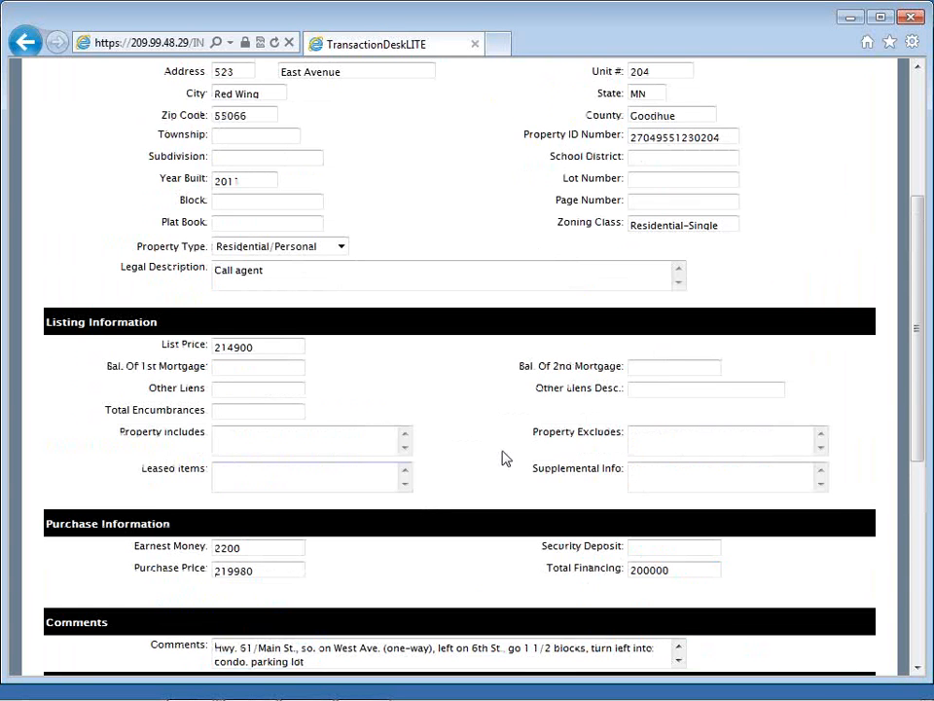
pyautogui.scroll(2, 502, 458)
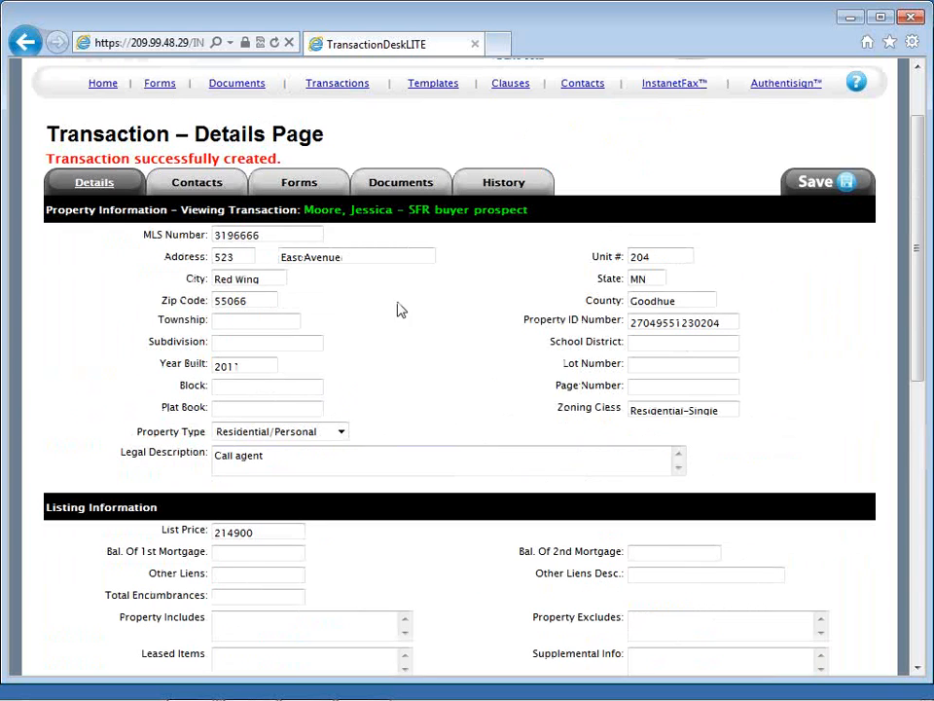
# Step: Save the transaction changes and delete the Coldwell Banker Nybo & Assoc Buyer/Tenant's Broker and the extra Buyer/Tenant's Agent imported with it from the transaction's contacts
pyautogui.click(199, 183)
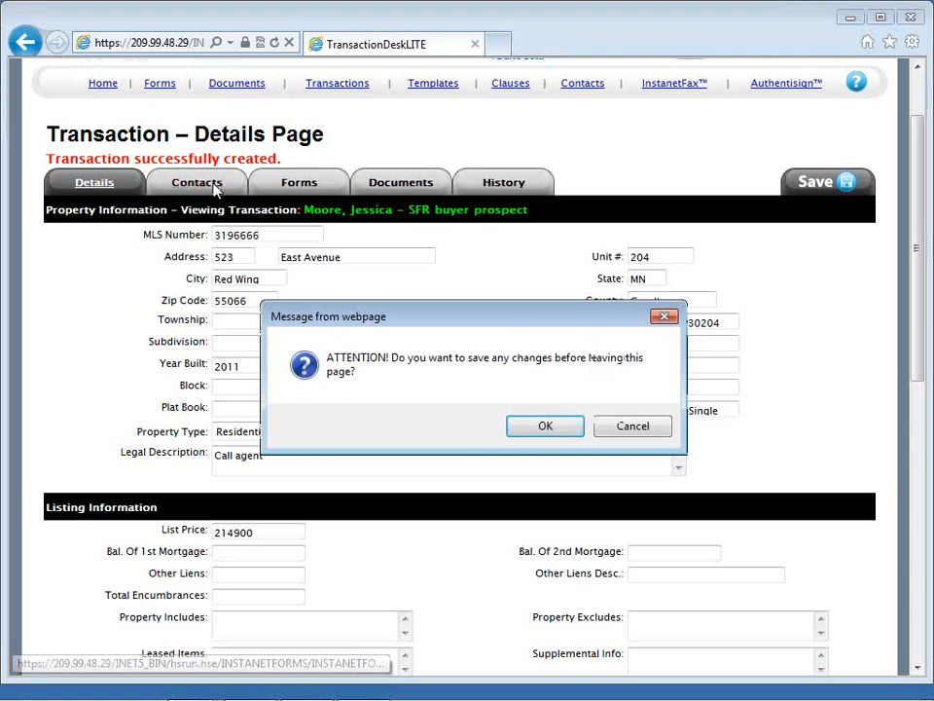
pyautogui.click(517, 438)
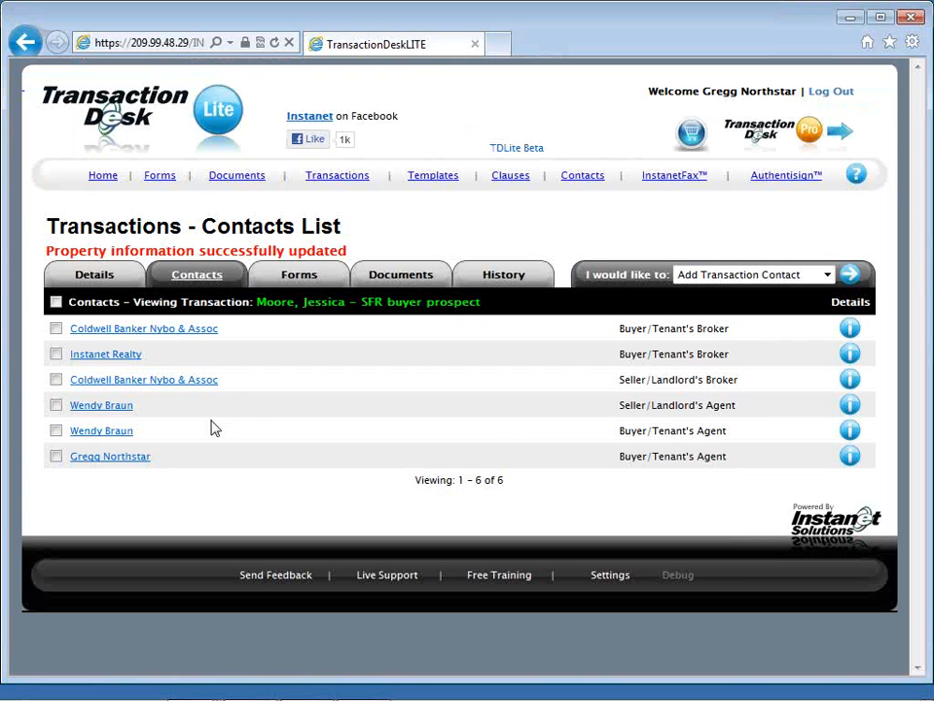
pyautogui.click(56, 431)
pyautogui.click(56, 406)
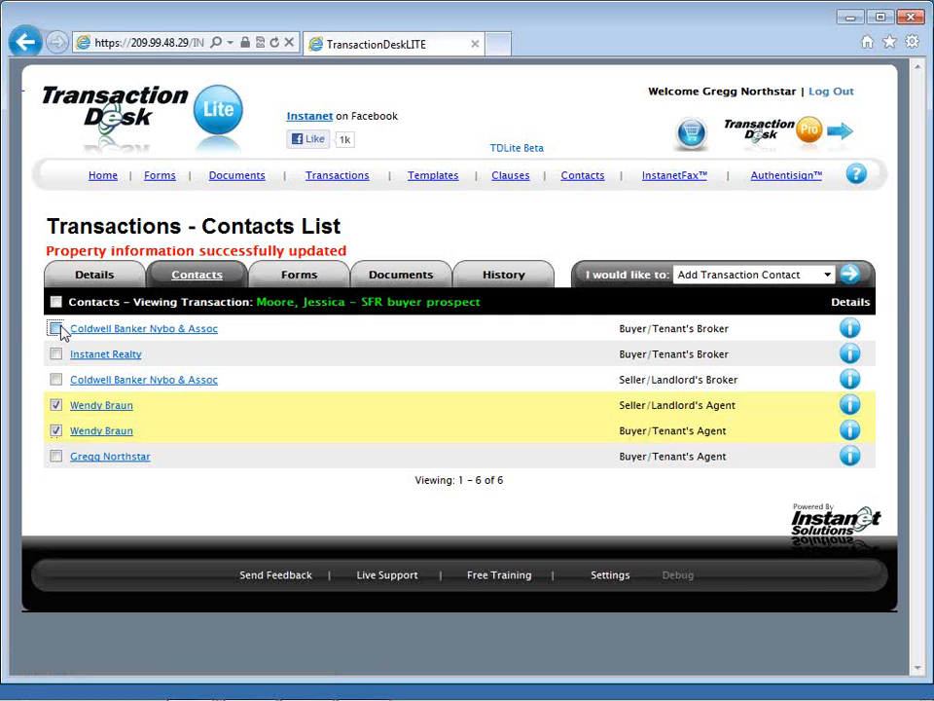
pyautogui.click(57, 329)
pyautogui.click(56, 409)
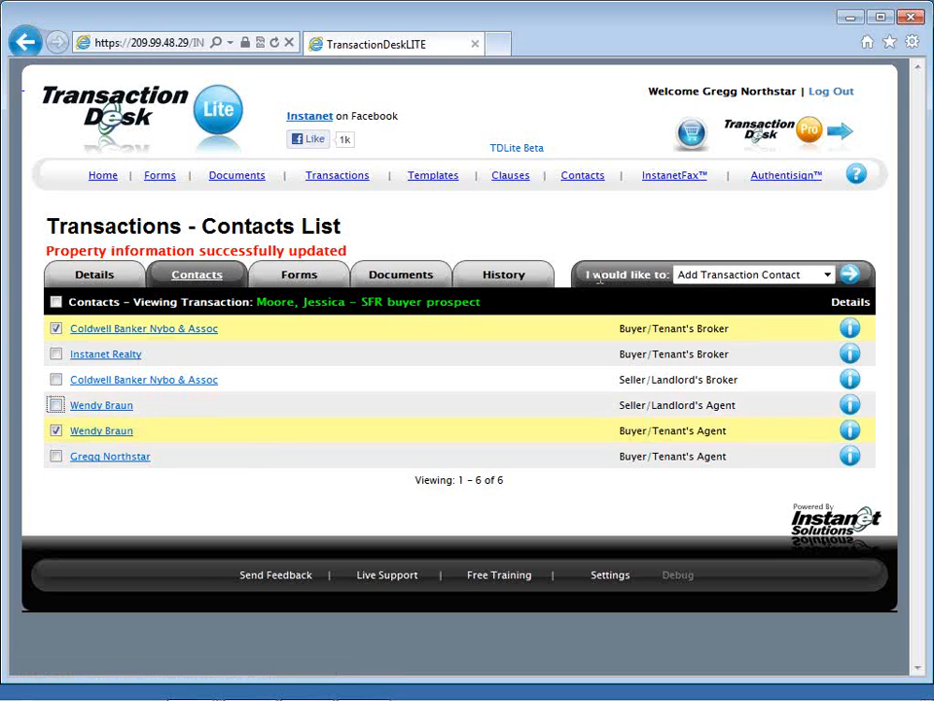
pyautogui.click(710, 280)
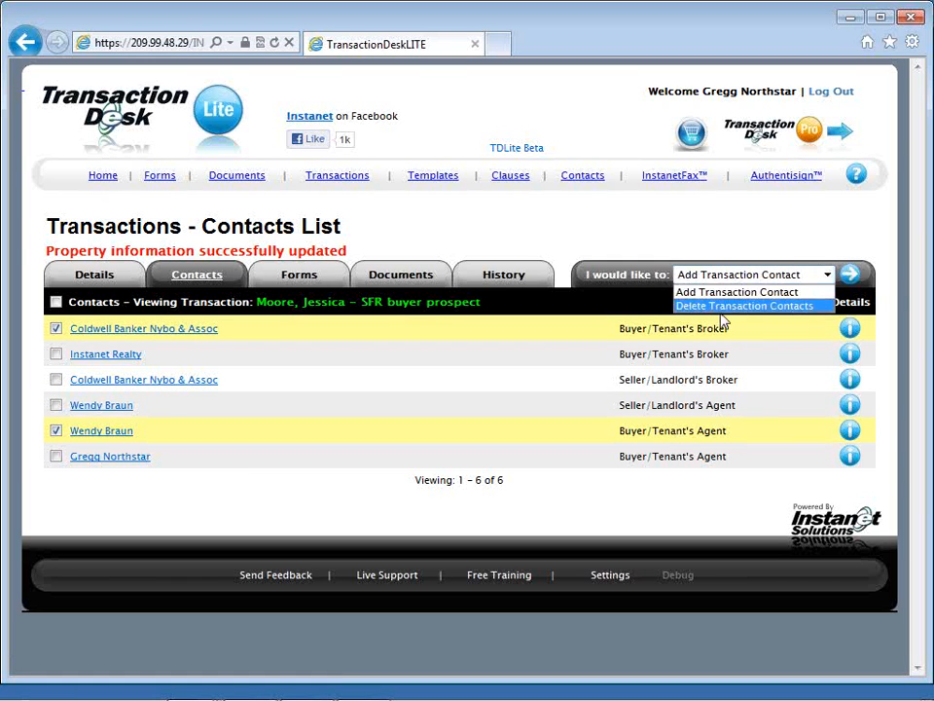
pyautogui.click(722, 306)
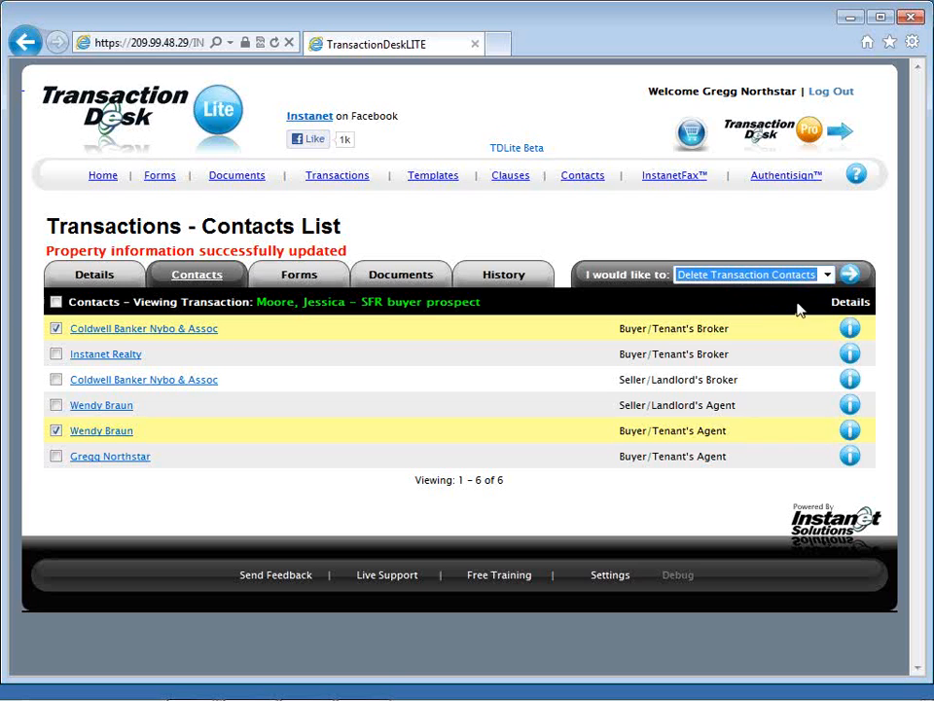
pyautogui.click(860, 280)
pyautogui.click(546, 435)
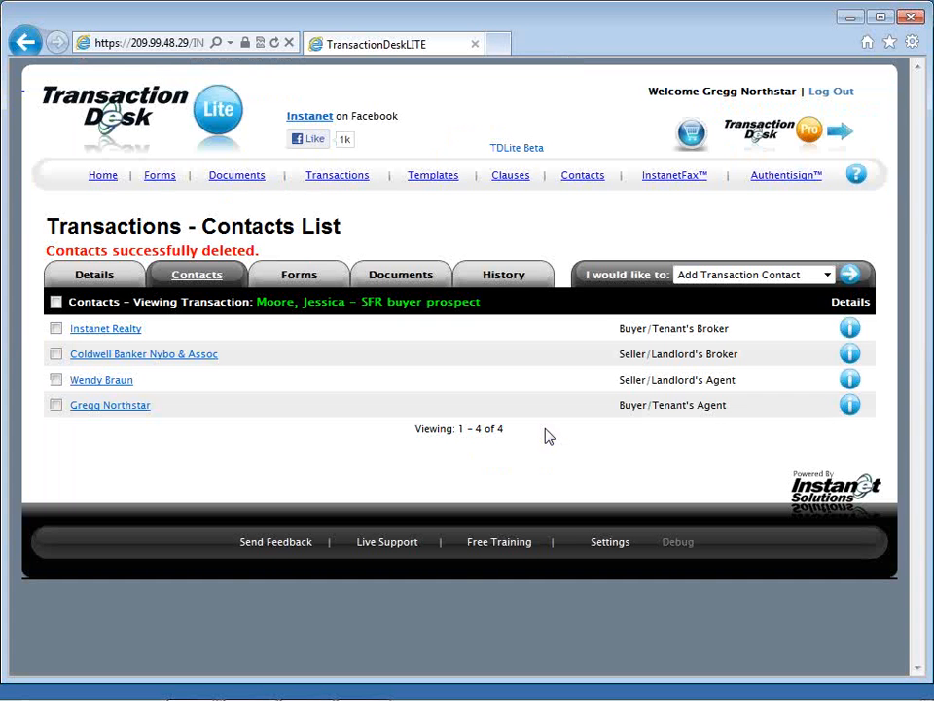
# Step: Start adding a new contact to the transaction with the contact type Buyer
pyautogui.click(725, 280)
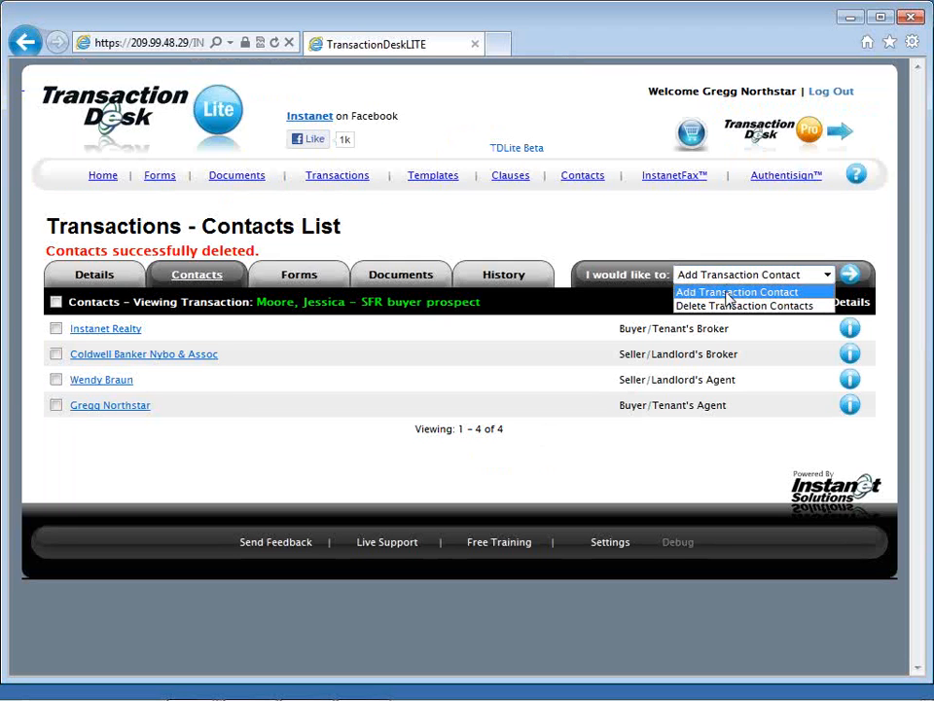
pyautogui.click(872, 290)
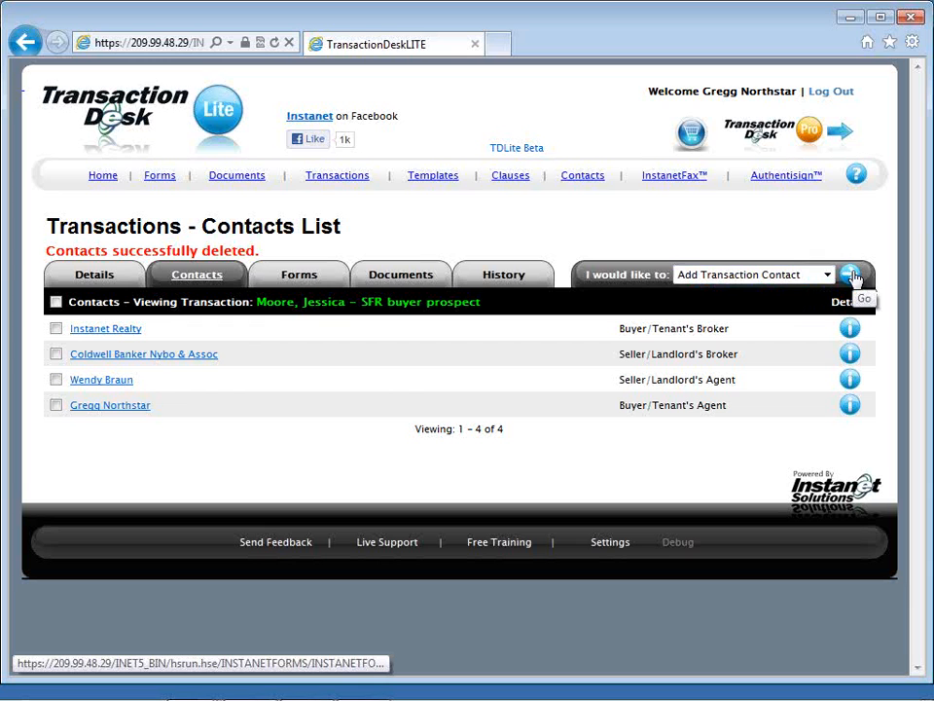
pyautogui.click(852, 277)
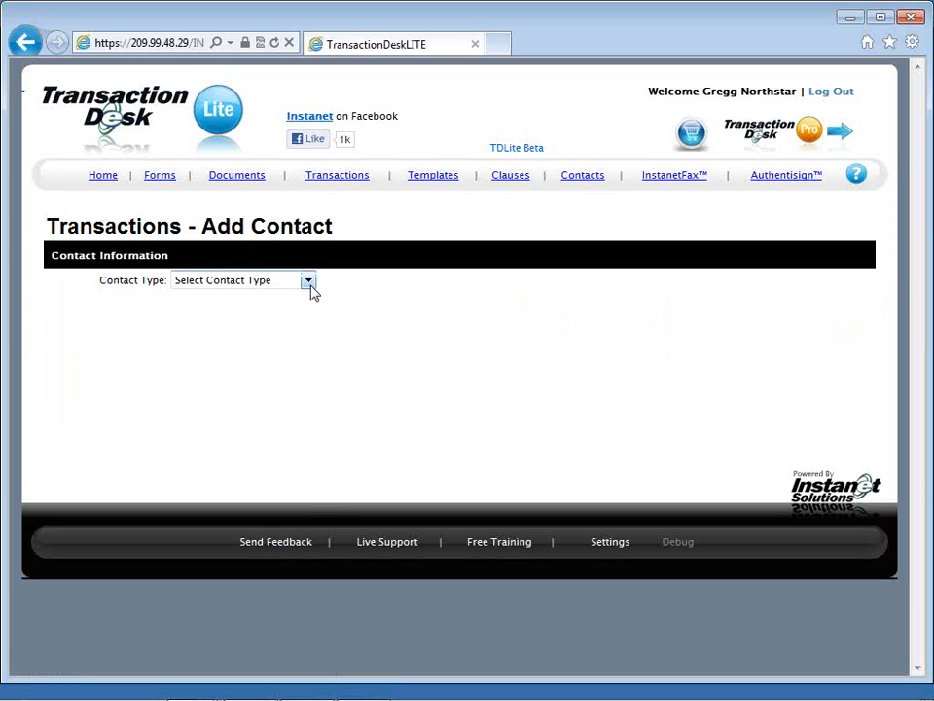
pyautogui.click(310, 285)
pyautogui.click(297, 327)
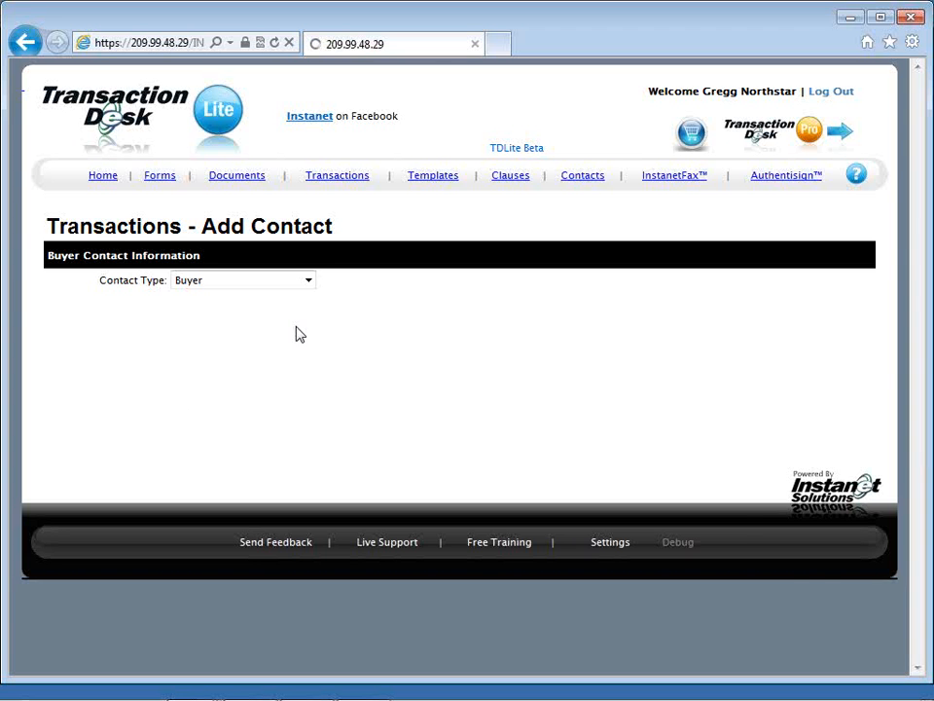
# Step: Enter the buyer's first and last name, correcting the capitalization of the last name
pyautogui.click(278, 304)
pyautogui.press('Tab')
pyautogui.press('Tab')
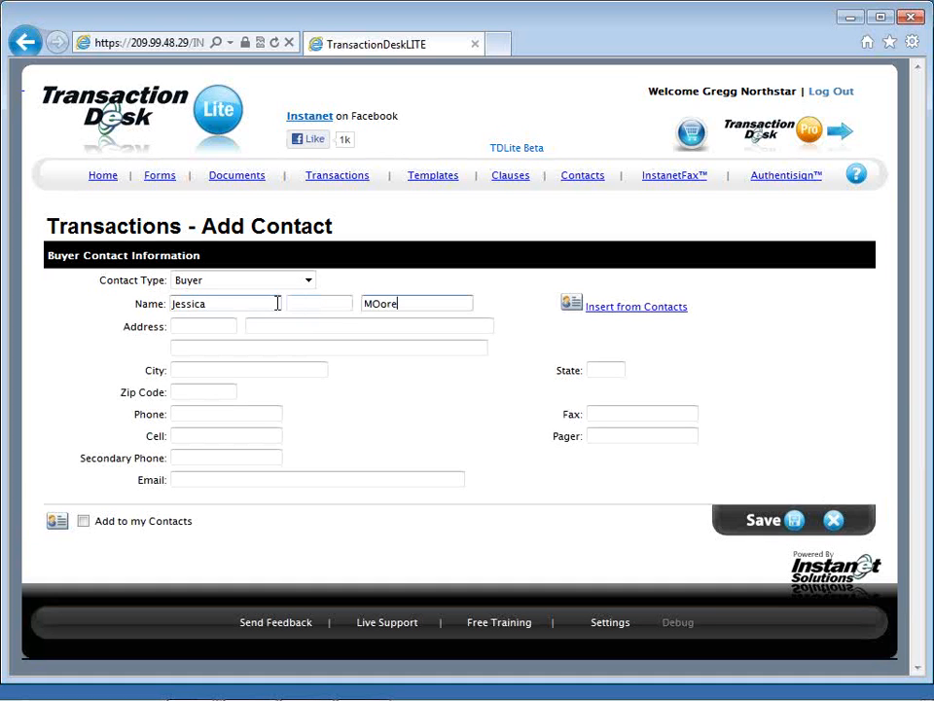
pyautogui.write('oore')
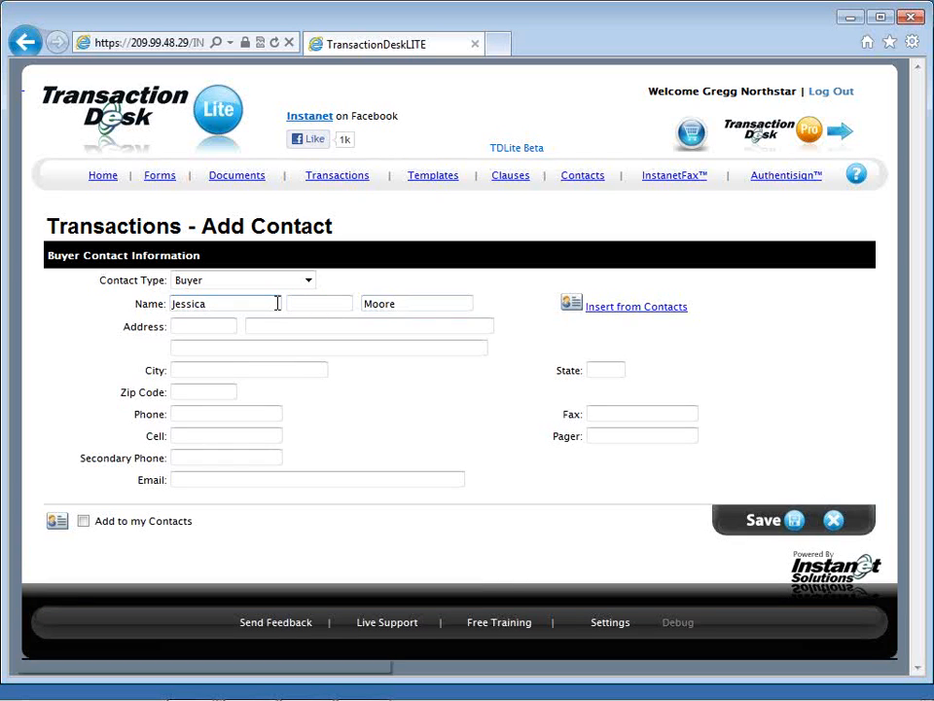
# Step: Fill in the buyer's city and state, leaving the street address fields blank
pyautogui.press('Tab')
pyautogui.press('Tab')
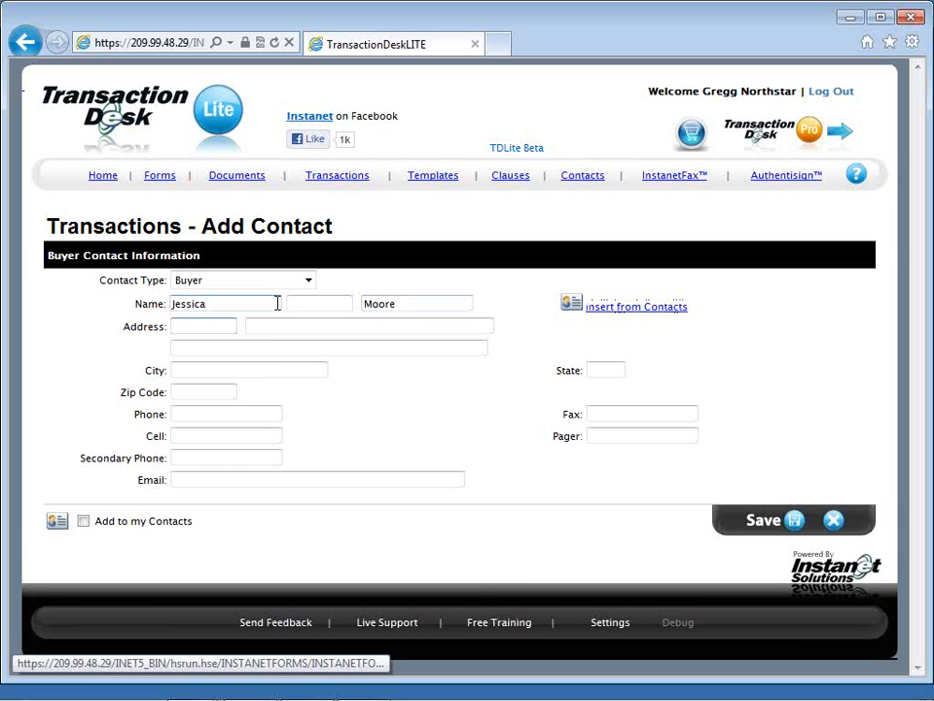
pyautogui.press('Tab')
pyautogui.press('Tab')
pyautogui.press('Tab')
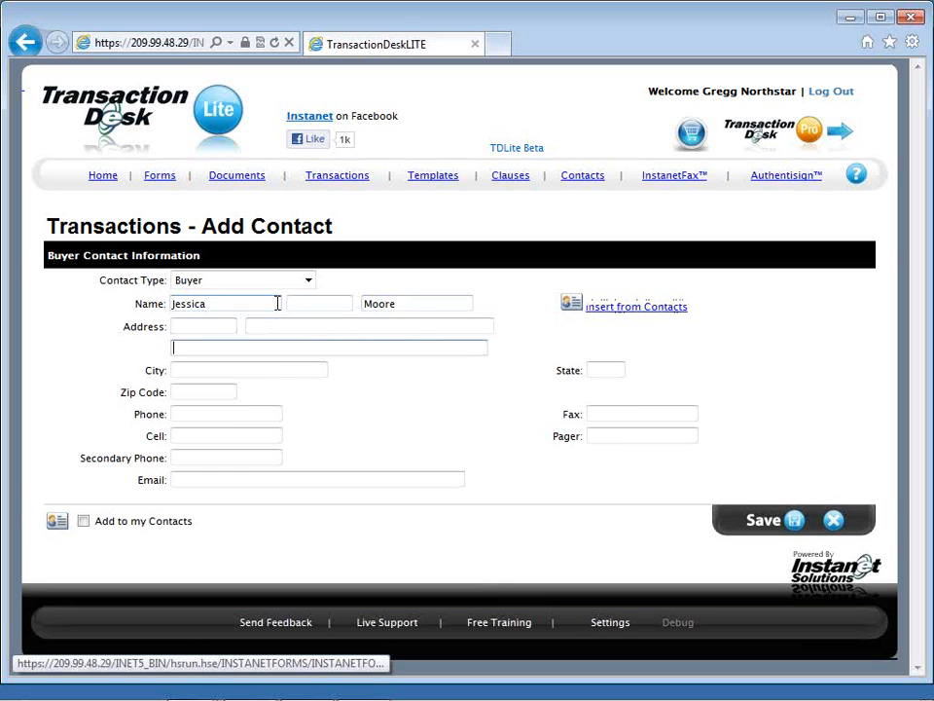
pyautogui.write('Austin')
pyautogui.press('Tab')
pyautogui.write('Tx')
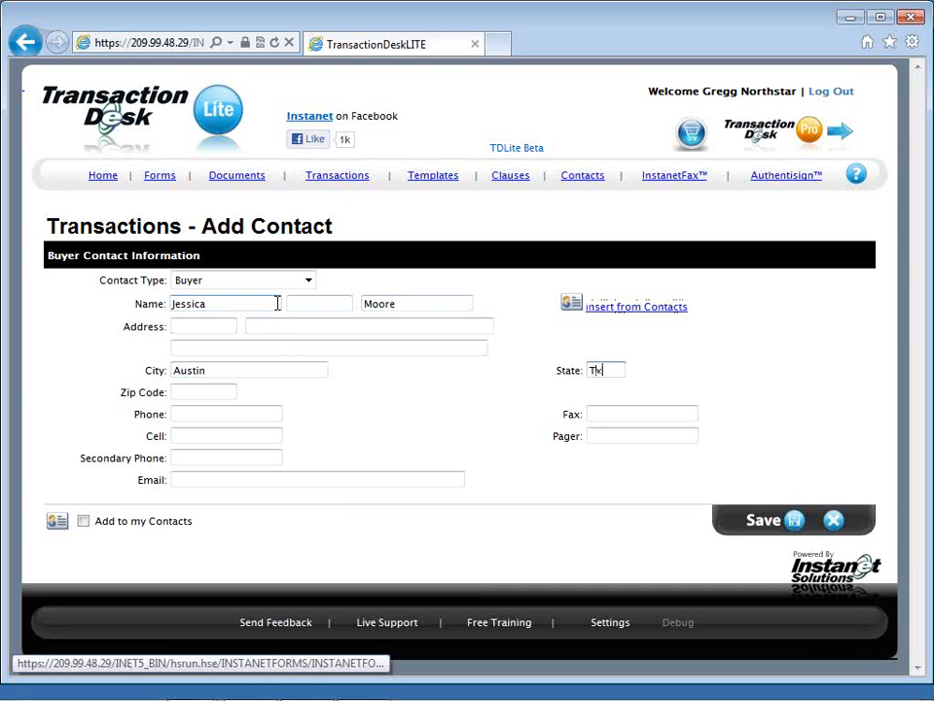
# Step: Enter the buyer's cell phone number, leaving the zip code and main phone blank
pyautogui.press('Tab')
pyautogui.press('Tab')
pyautogui.press('Tab')
pyautogui.write('5')
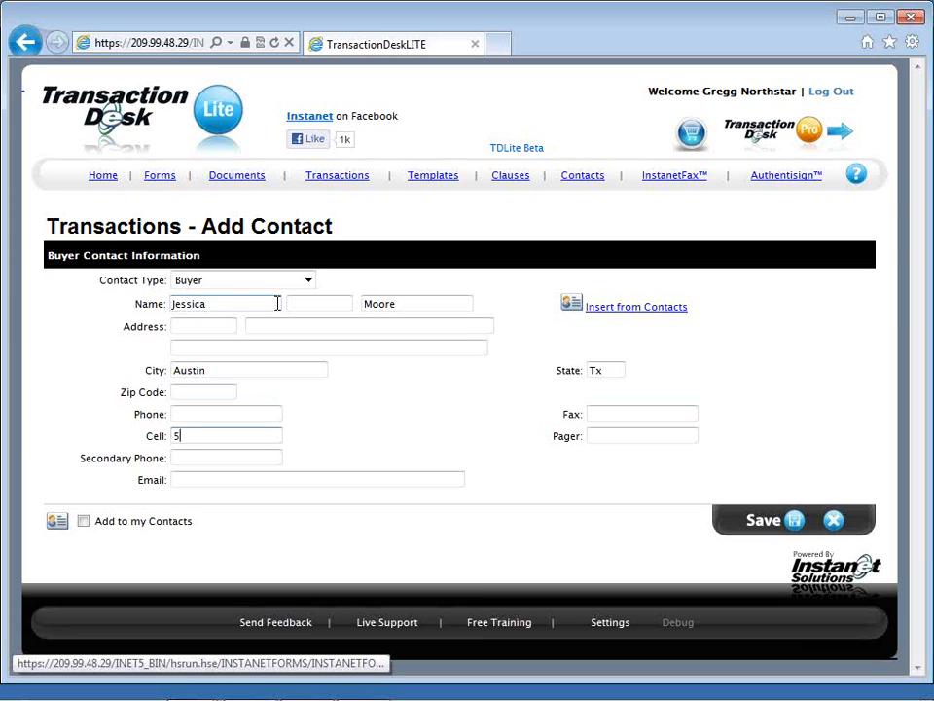
pyautogui.write('12-555-1212')
# Step: Fill in the buyer's e-mail and save the contact with the Add to my Contacts option enabled
pyautogui.press('Tab')
pyautogui.press('Tab')
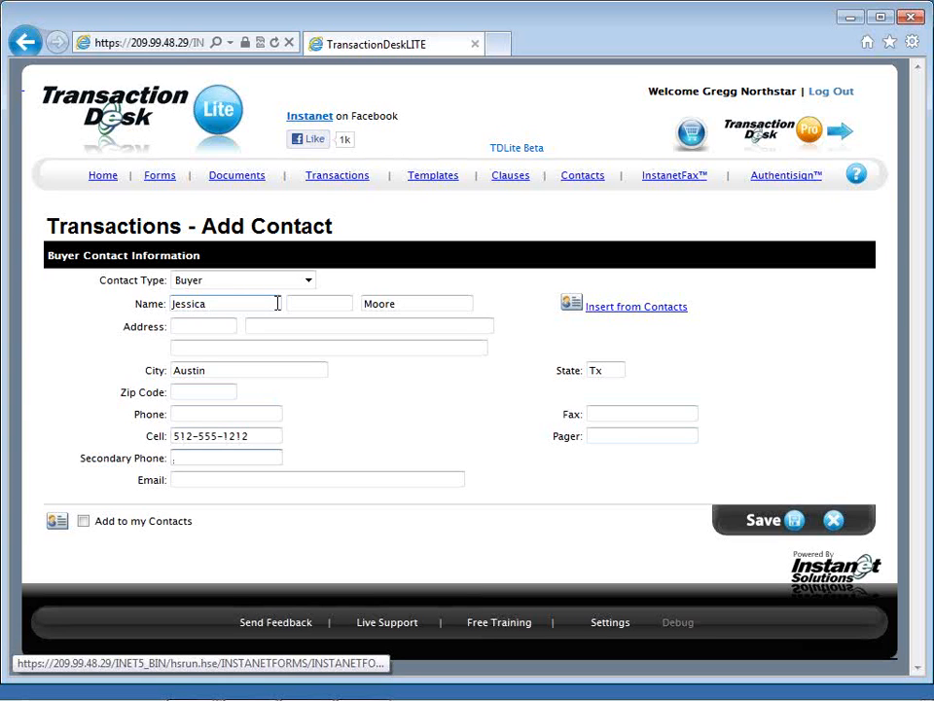
pyautogui.write('Austin')
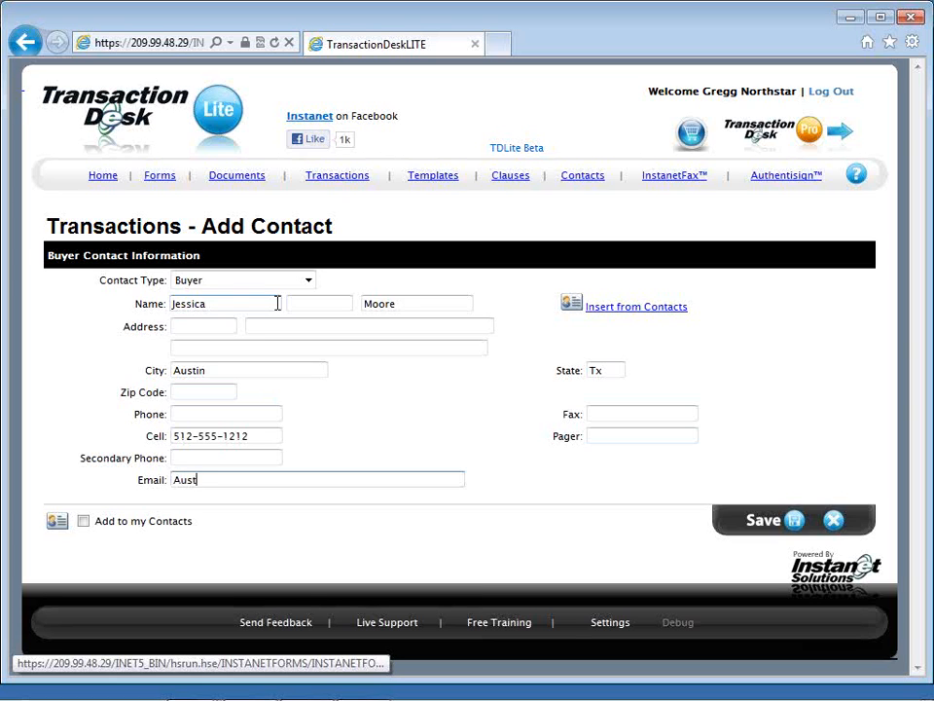
pyautogui.press('BackSpace')
pyautogui.press('BackSpace')
pyautogui.press('BackSpace')
pyautogui.press('BackSpace')
pyautogui.press('BackSpace')
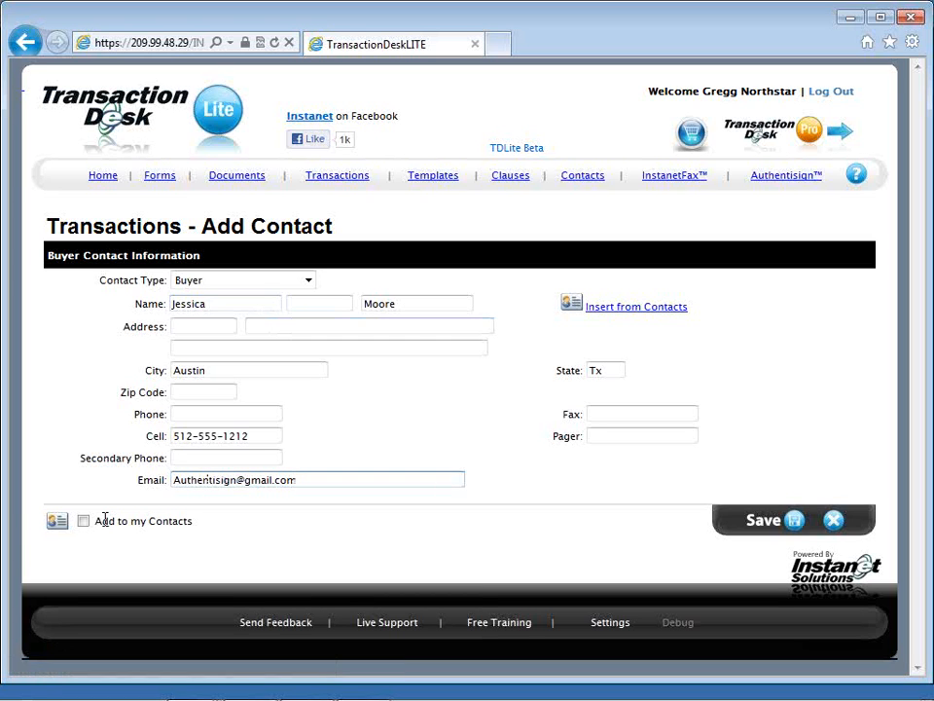
pyautogui.click(83, 521)
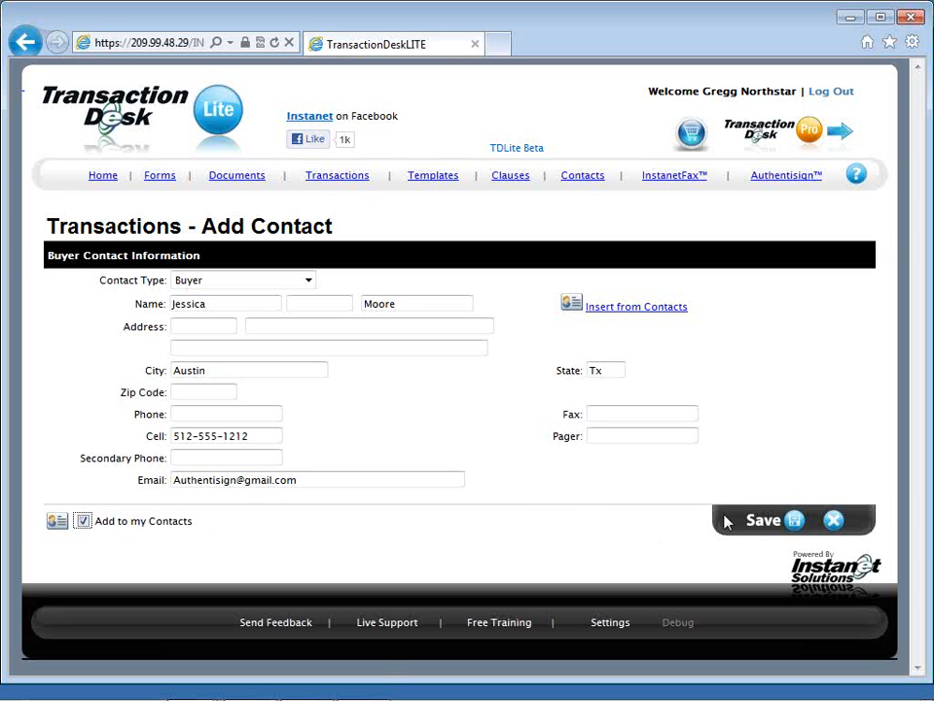
pyautogui.click(769, 529)
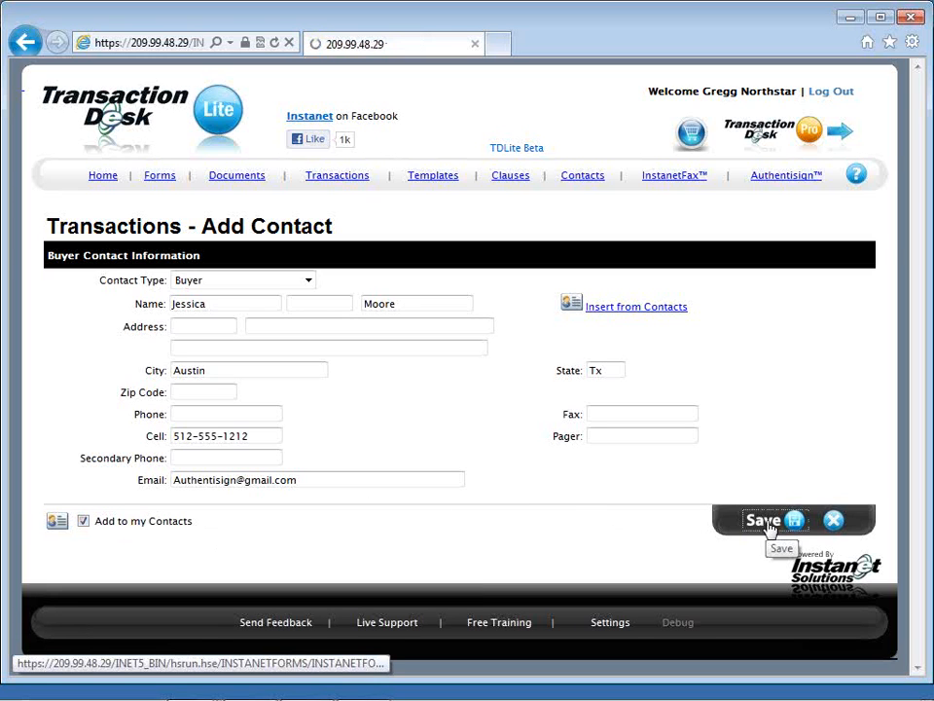
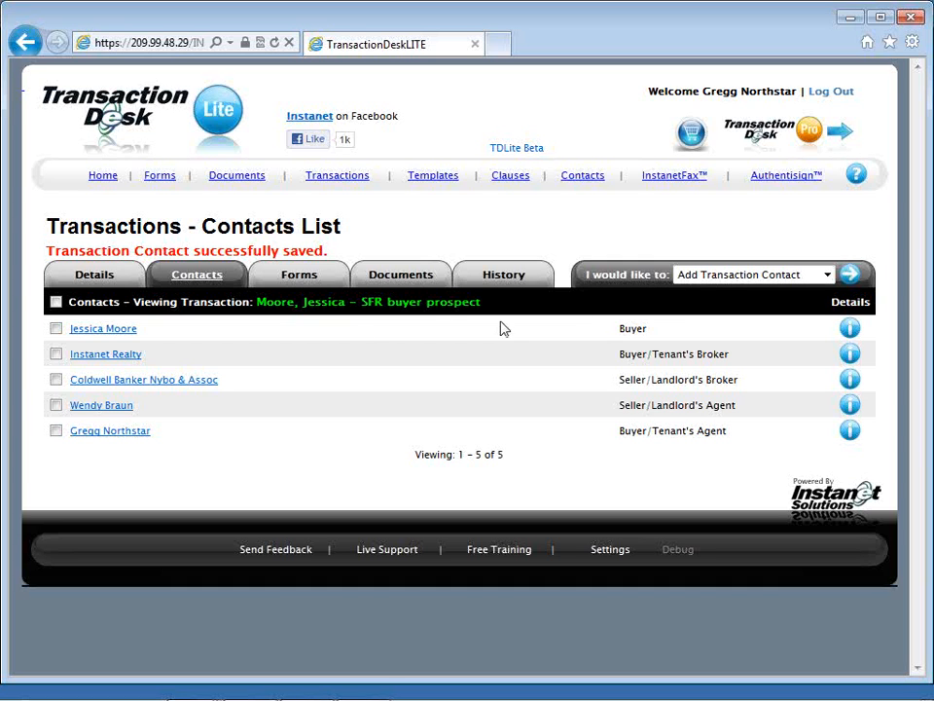
# Step: Auto-populate the transaction's forms with the transaction details, dates and contact information
pyautogui.click(302, 276)
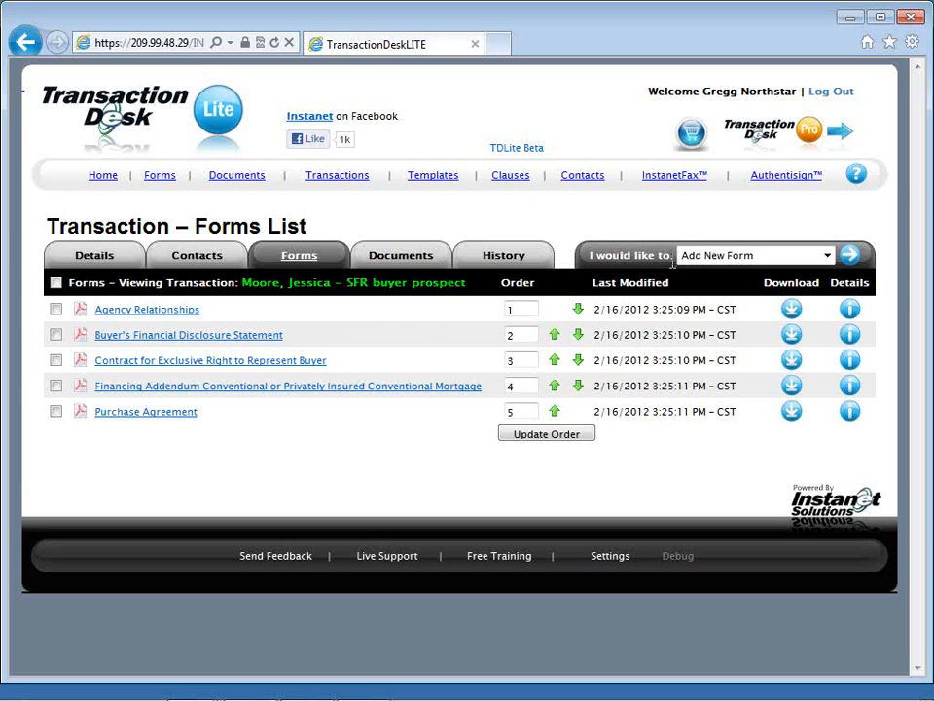
pyautogui.click(747, 261)
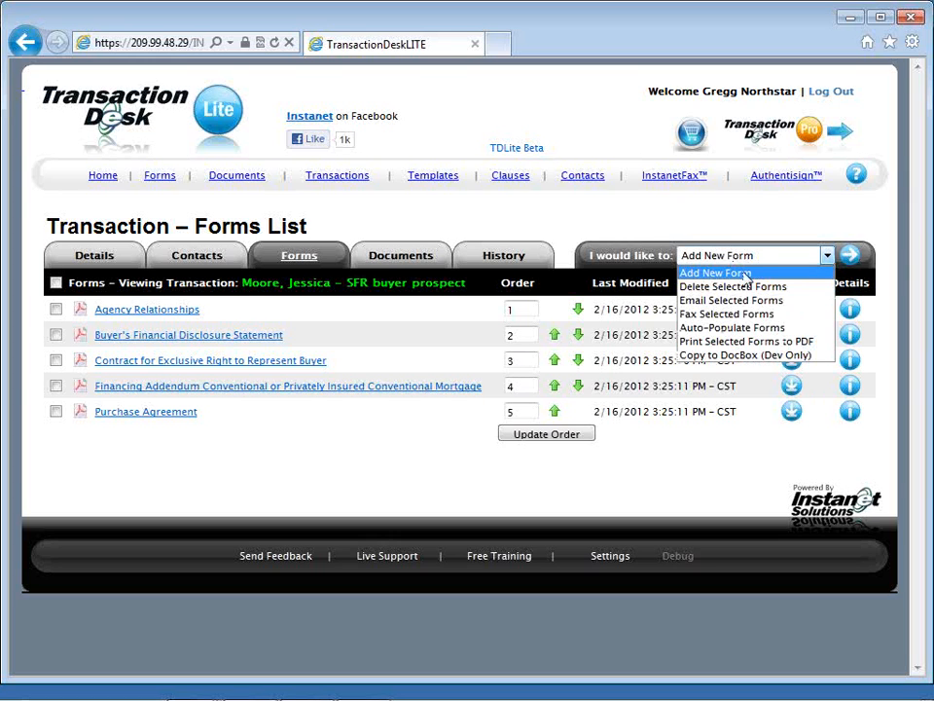
pyautogui.click(797, 332)
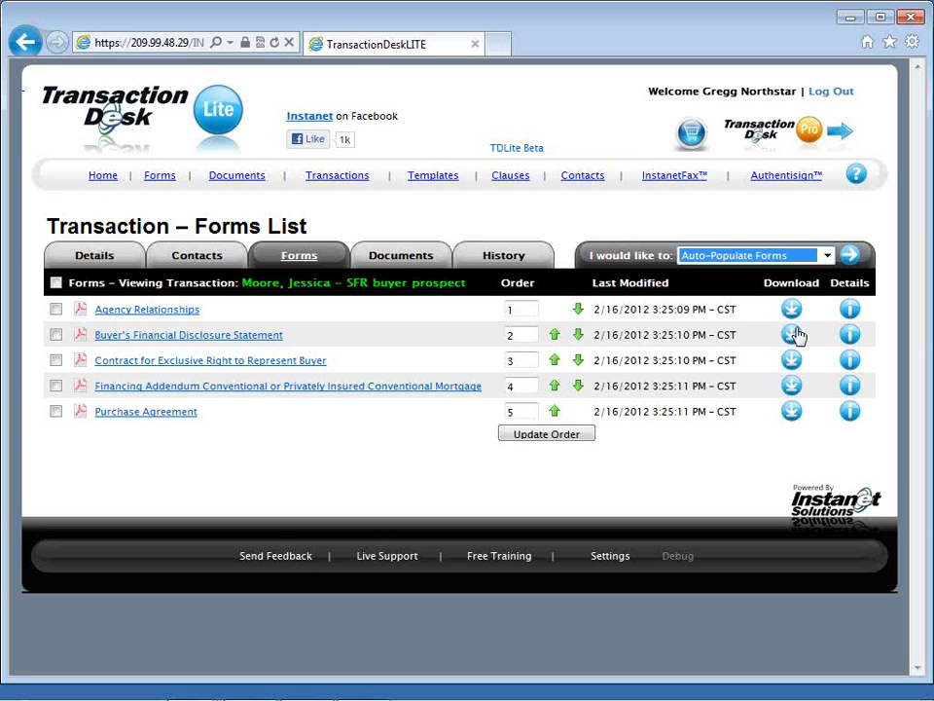
pyautogui.click(852, 259)
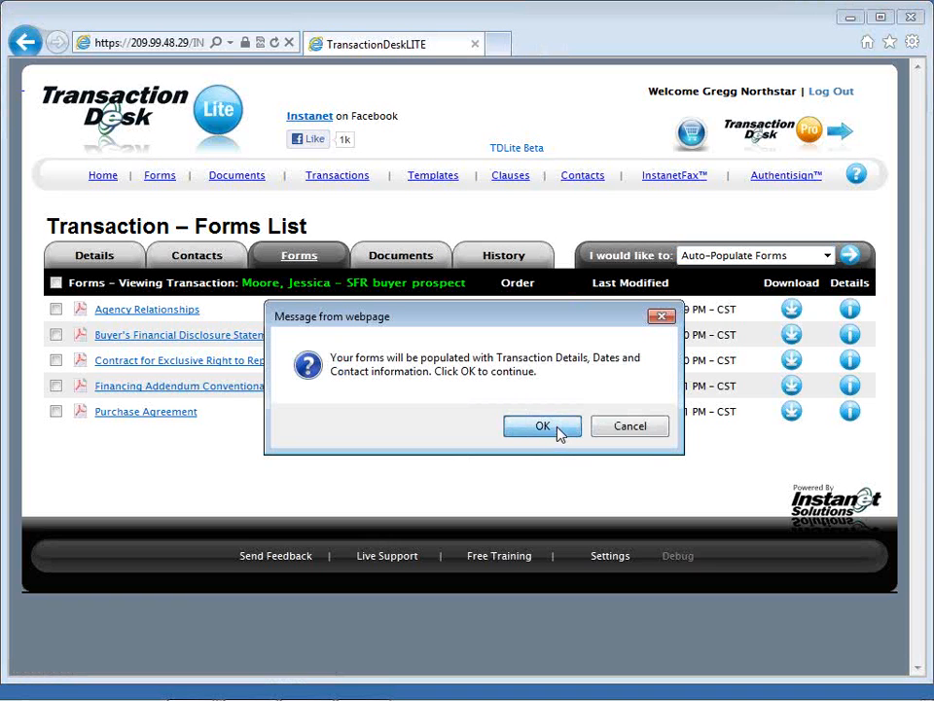
pyautogui.click(542, 426)
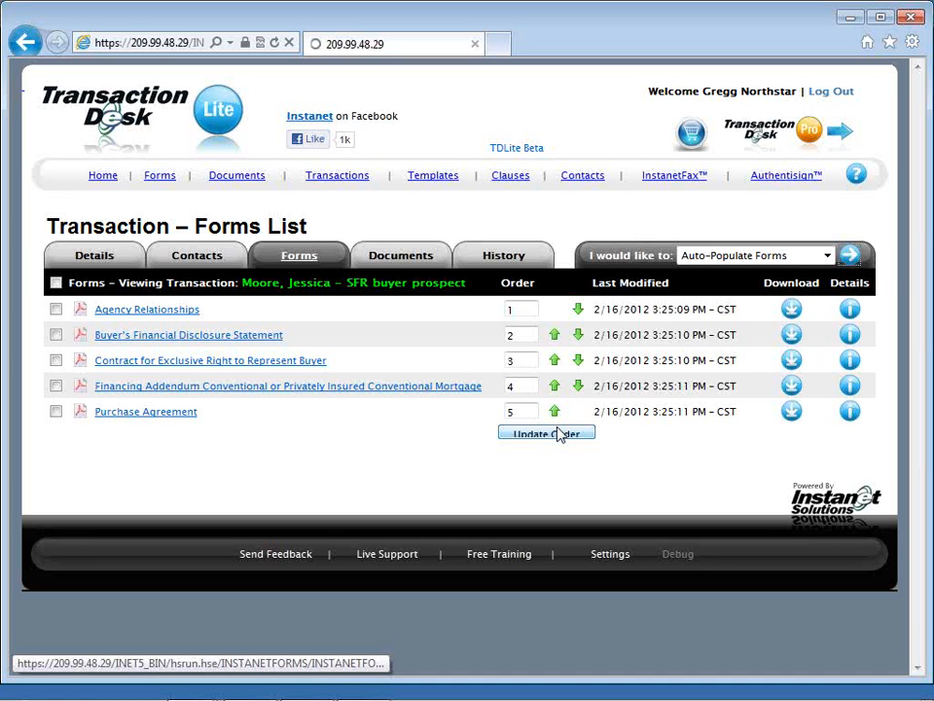
pyautogui.click(560, 435)
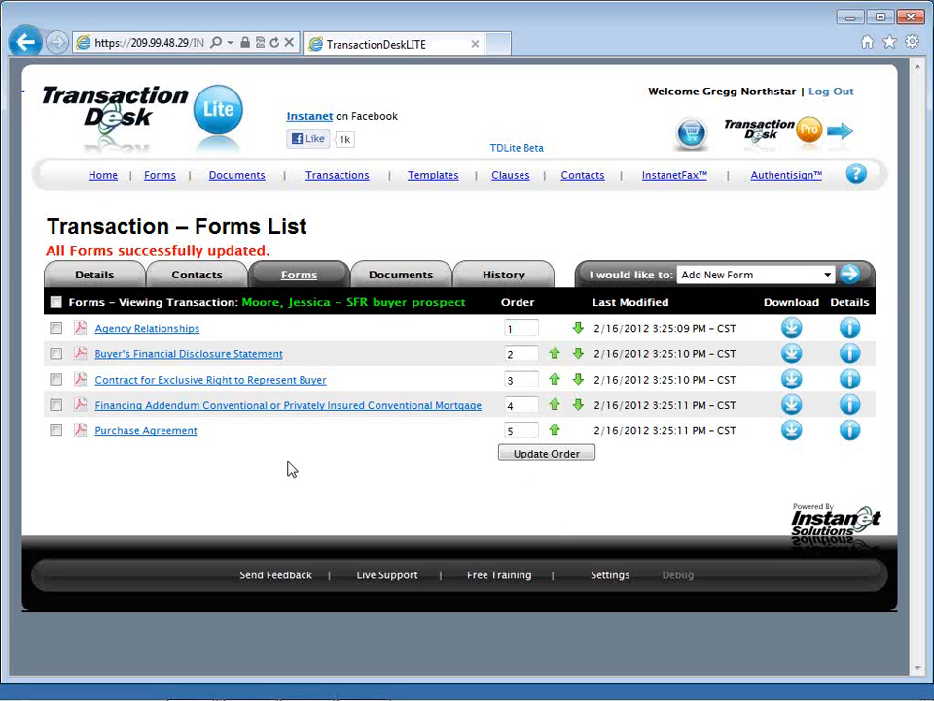
# Step: Open the Contract for Exclusive Right to Represent Buyer, enlarge the form area, date it 02/16/12 and set the page total to 5
pyautogui.click(287, 381)
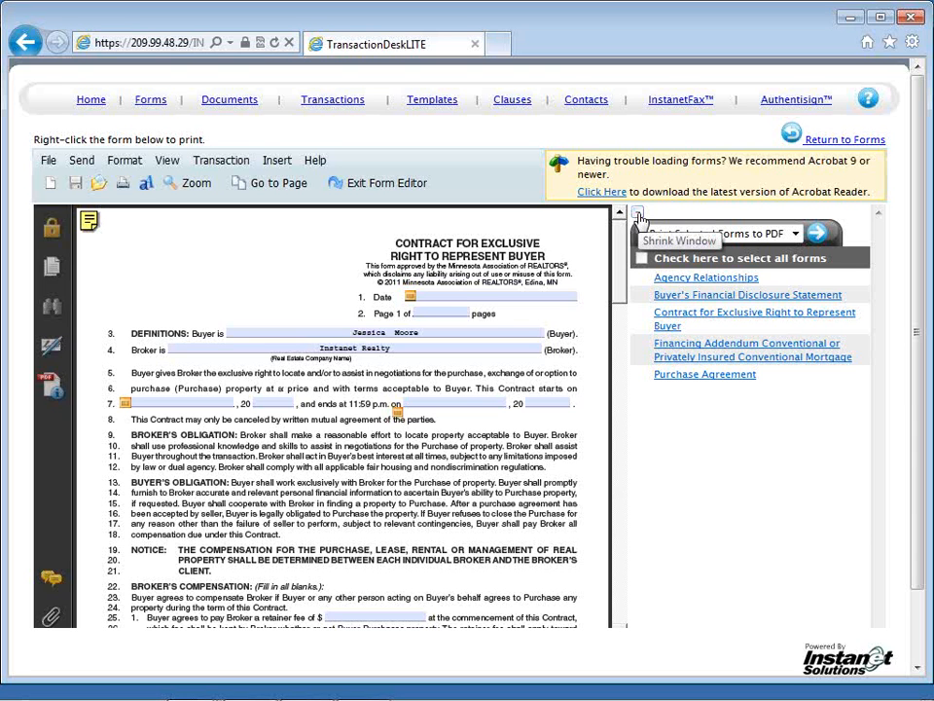
pyautogui.click(637, 214)
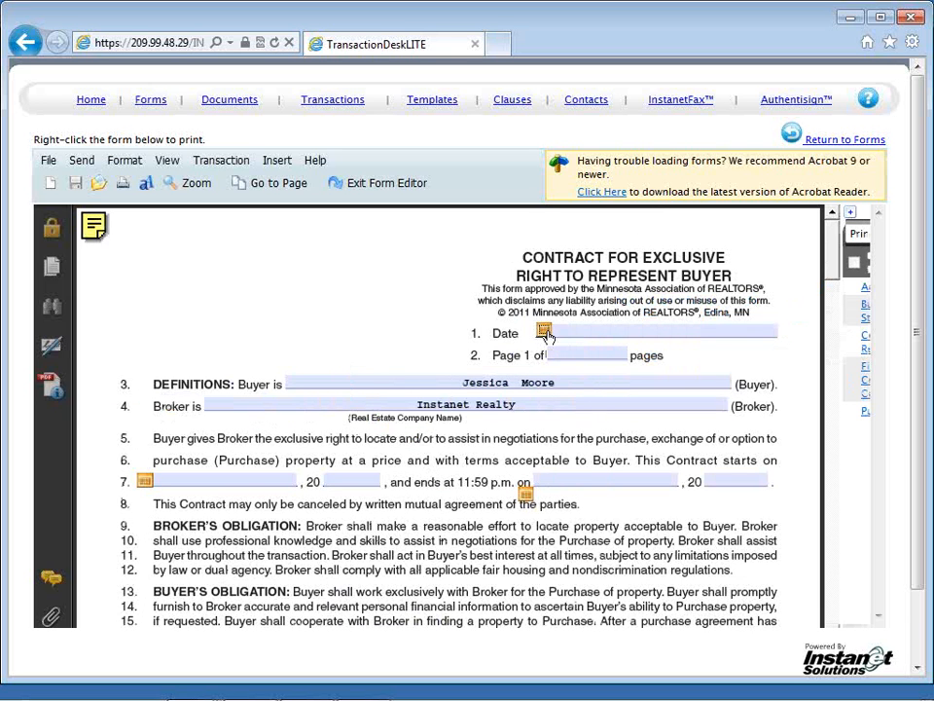
pyautogui.click(545, 332)
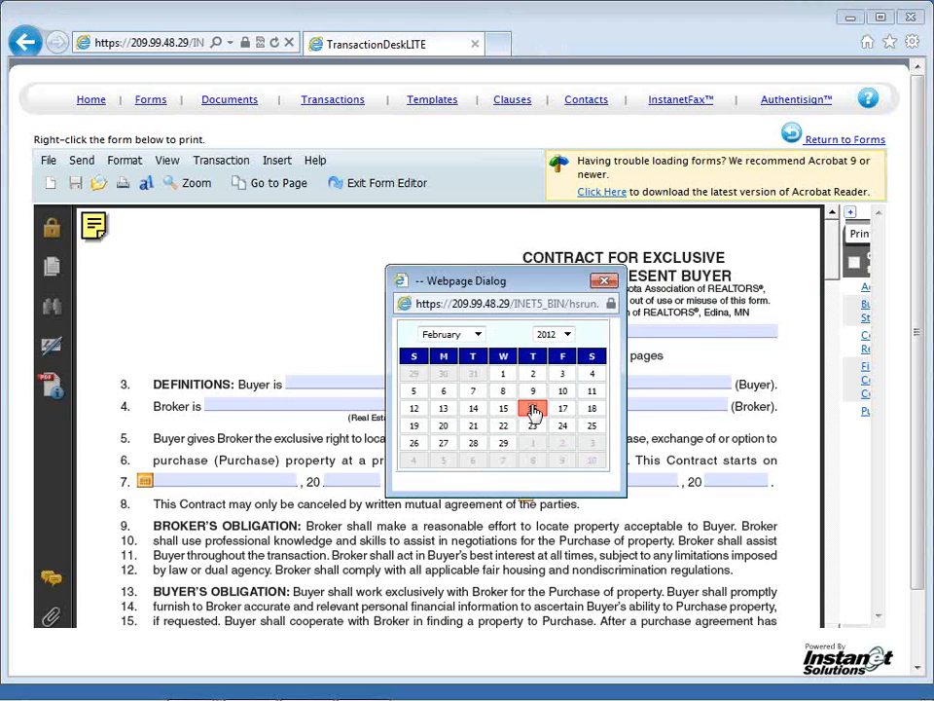
pyautogui.click(534, 409)
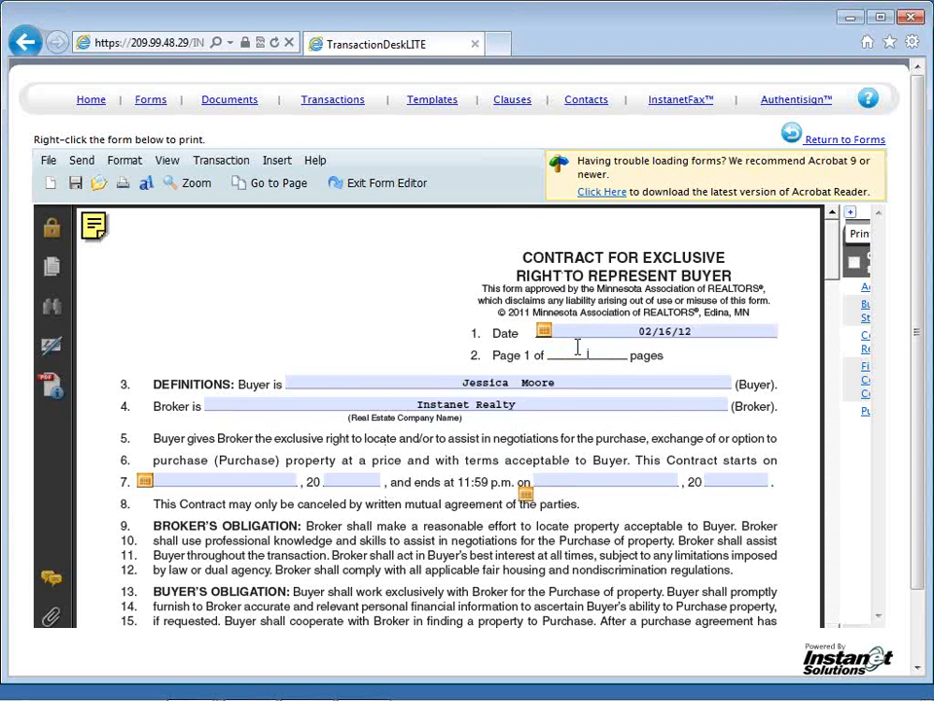
pyautogui.write('5')
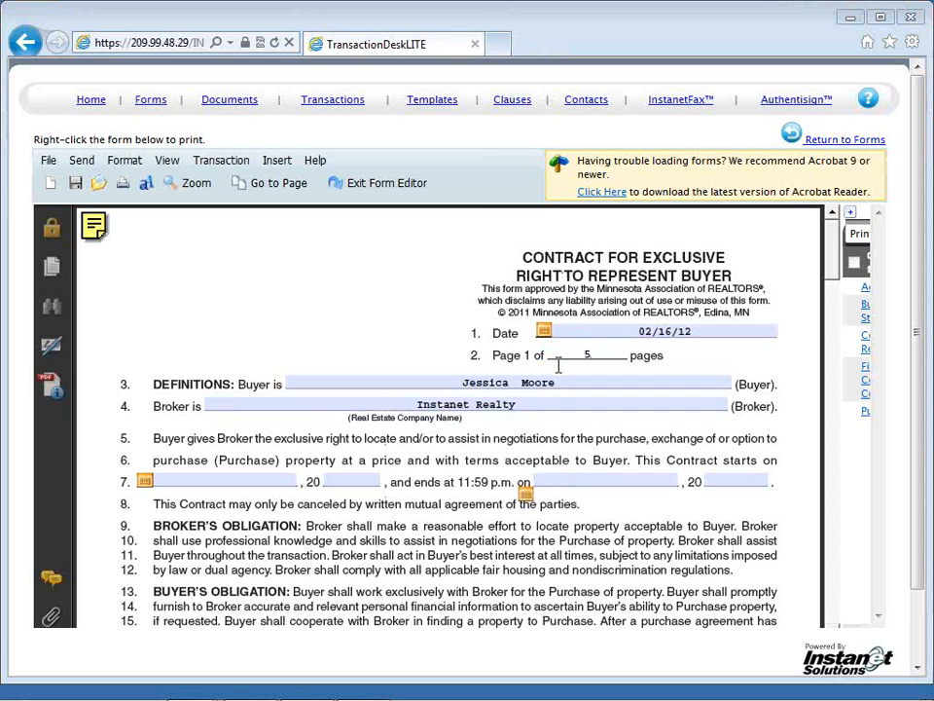
# Step: Append "or assigns" to the buyer's name in the contract's Definitions line
pyautogui.click(563, 384)
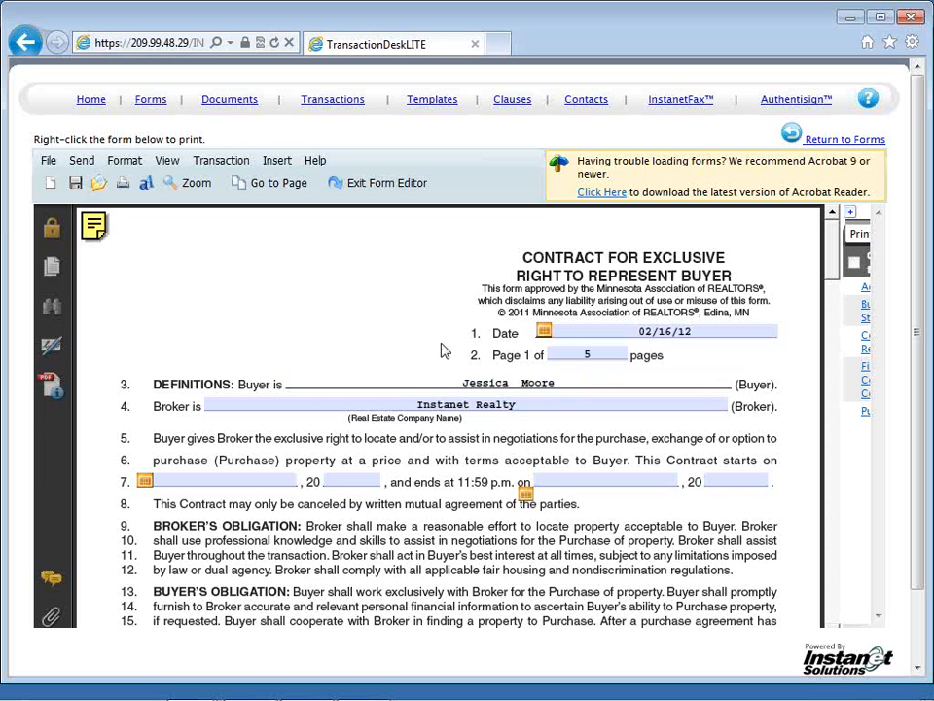
pyautogui.write('or assigns')
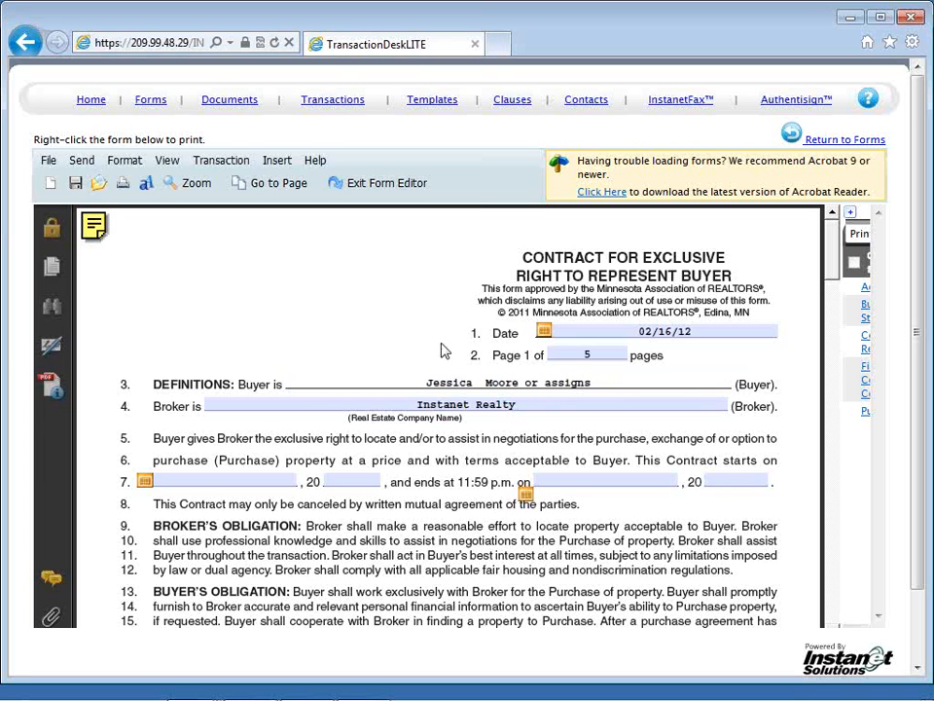
pyautogui.press('Tab')
pyautogui.press('Tab')
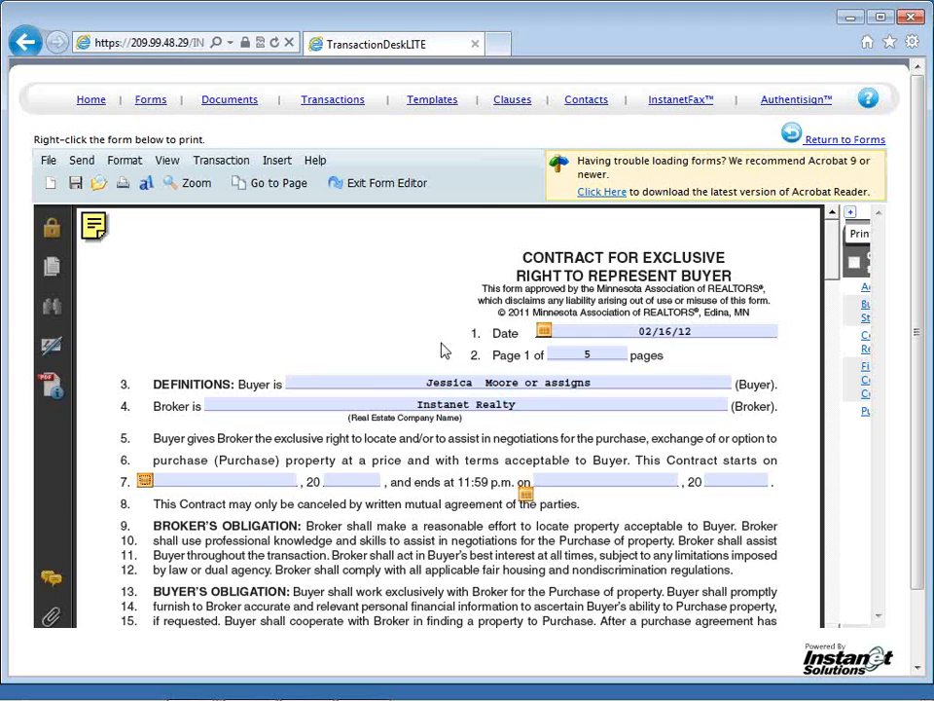
# Step: Set the contract term on line 7 to start February 17th, 2012 and end February 28th, 2013
pyautogui.click(145, 480)
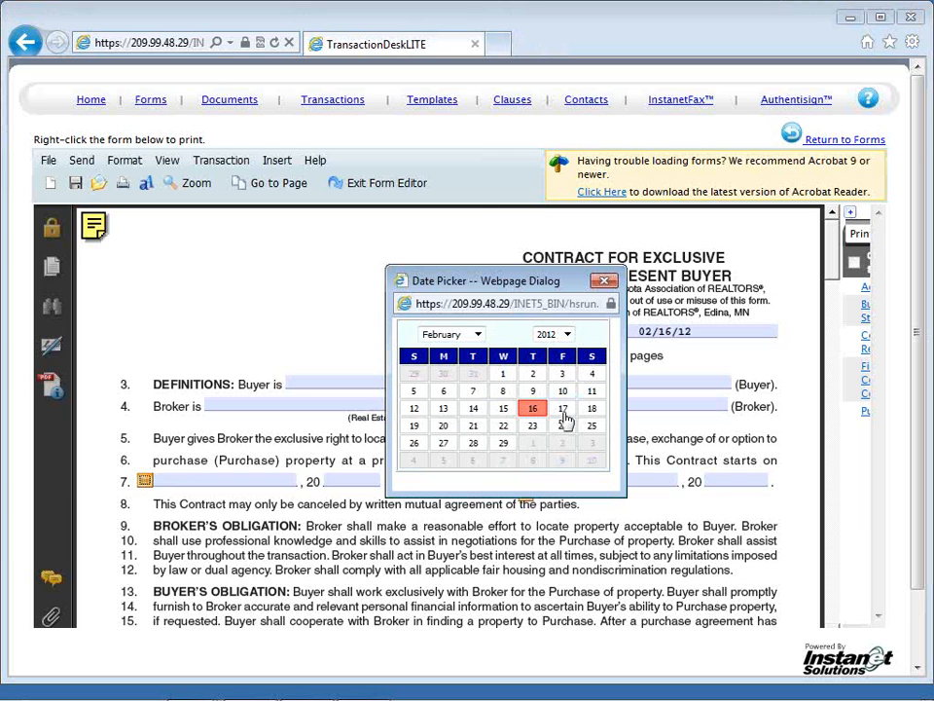
pyautogui.click(566, 414)
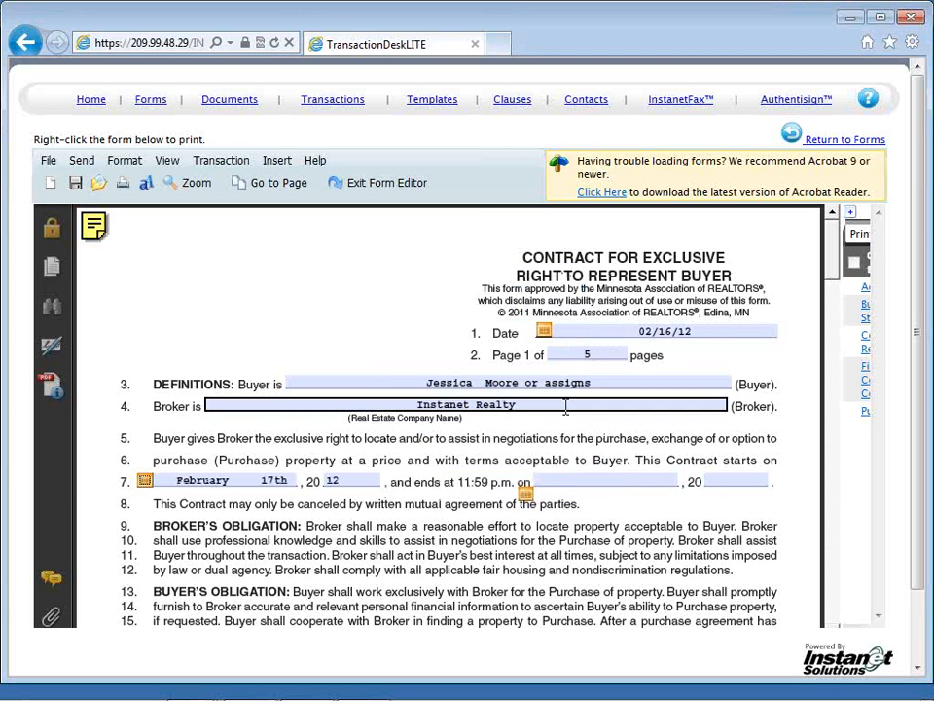
pyautogui.click(525, 499)
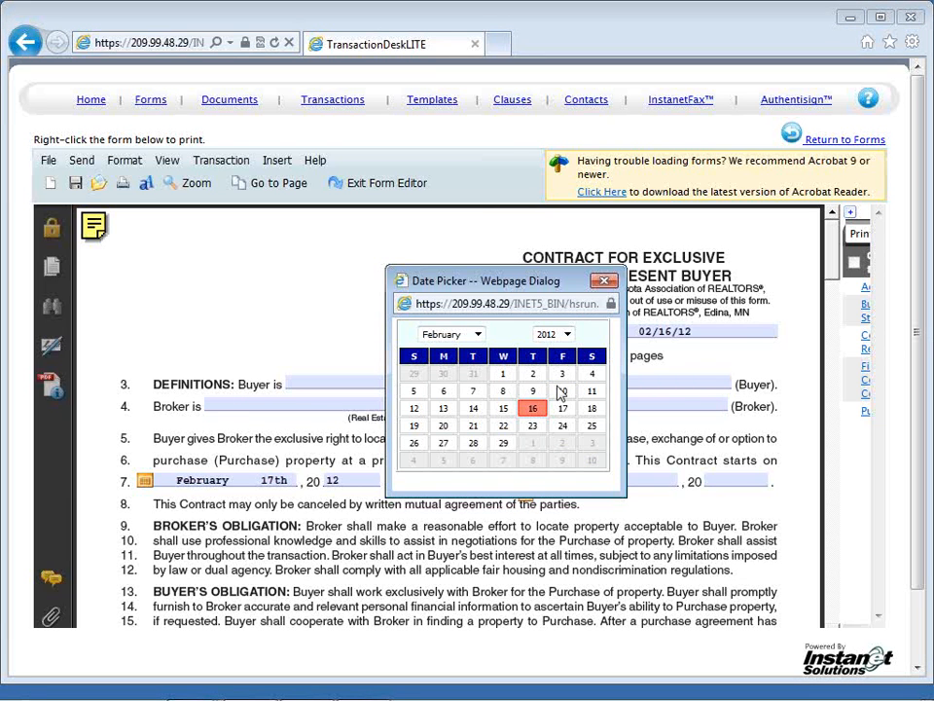
pyautogui.click(568, 334)
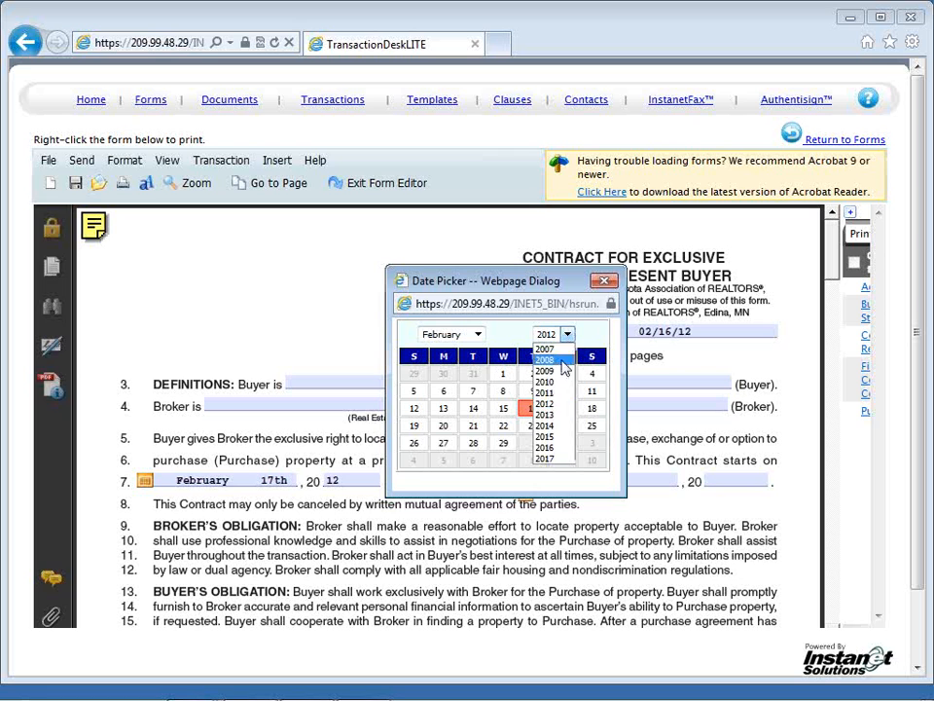
pyautogui.click(557, 415)
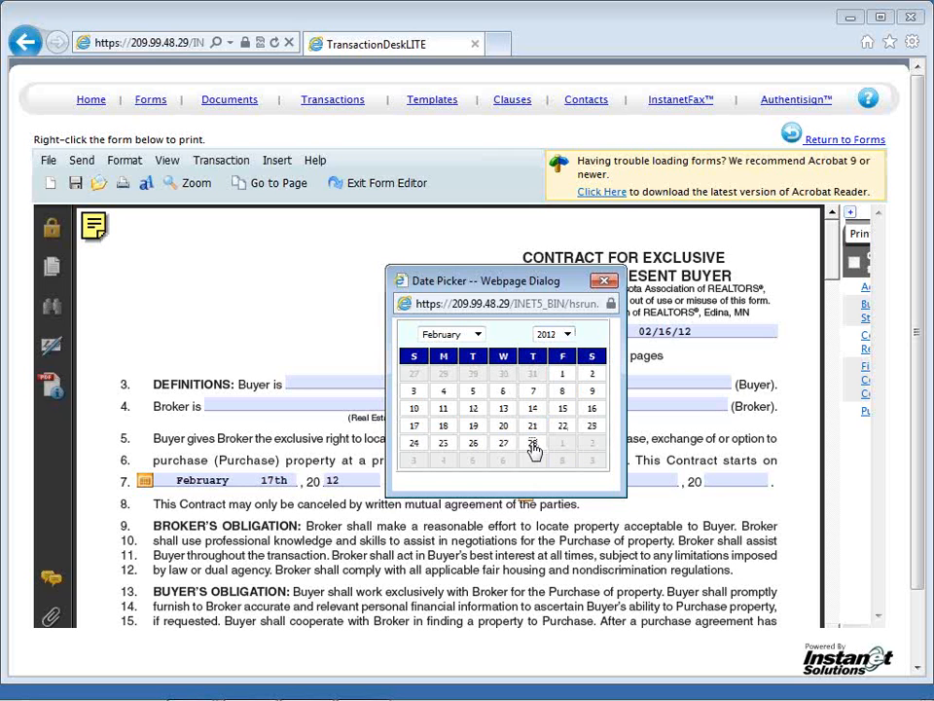
pyautogui.click(534, 445)
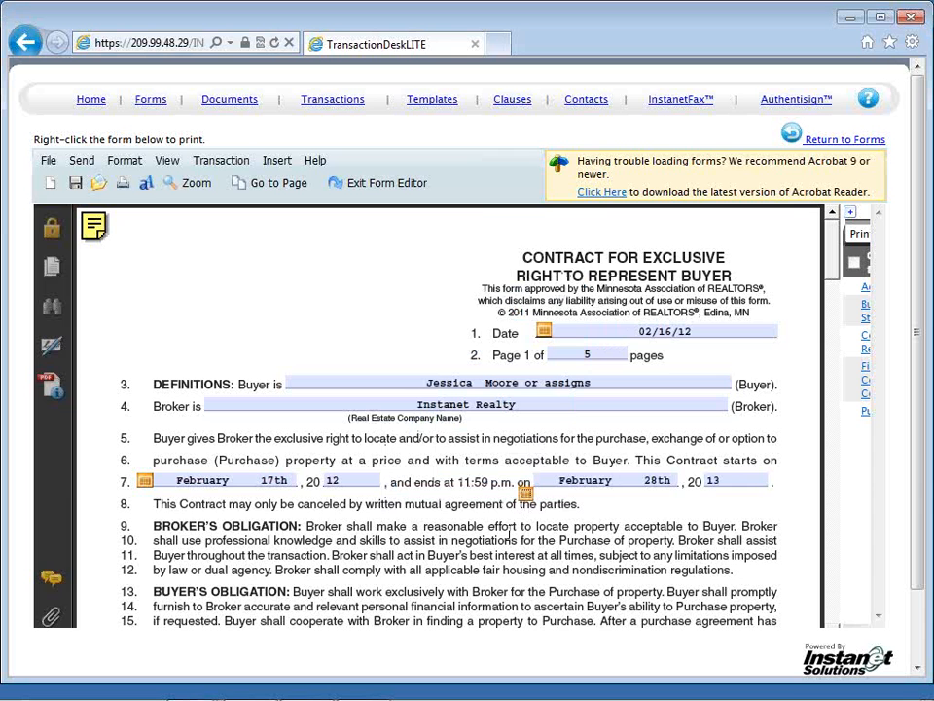
# Step: Enter 0.00 as the retainer fee in the Broker's Compensation section
pyautogui.scroll(-1, 508, 534)
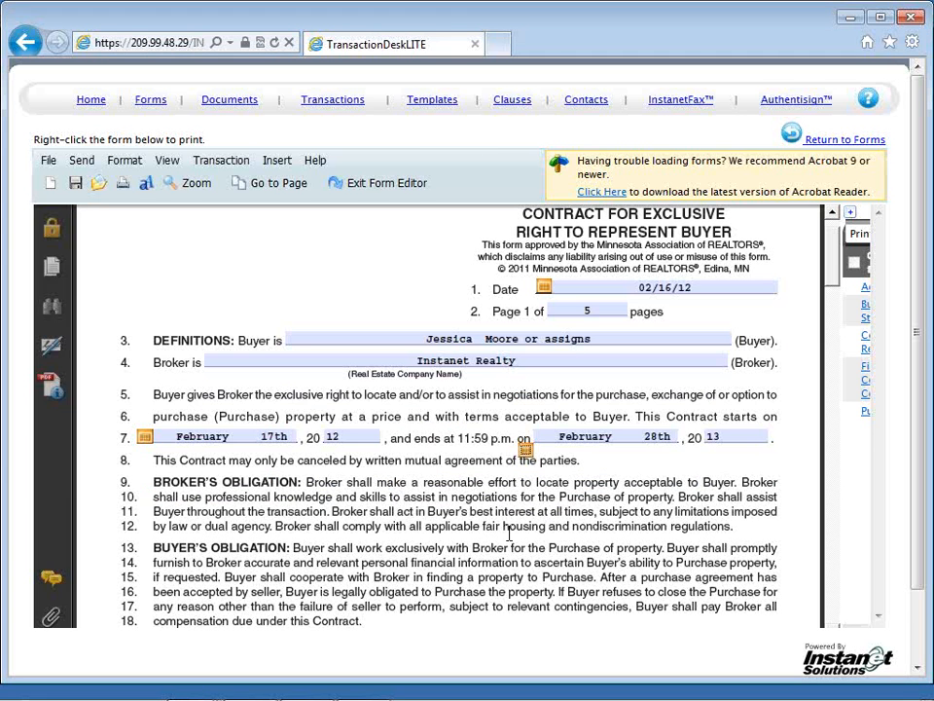
pyautogui.scroll(-6, 508, 533)
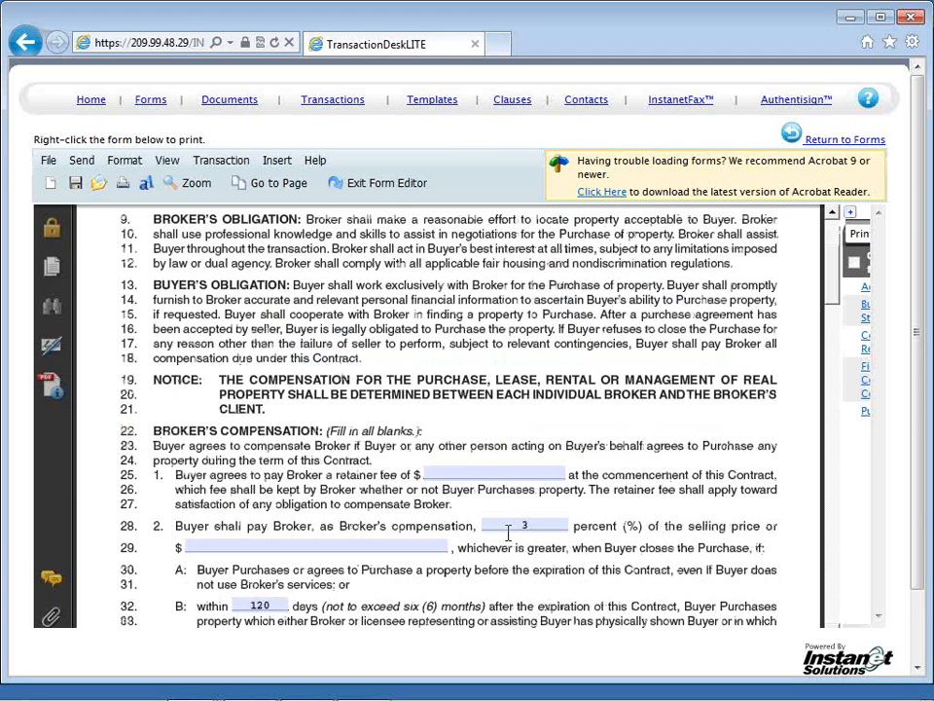
pyautogui.scroll(-1, 508, 534)
pyautogui.click(480, 432)
pyautogui.write('0.0')
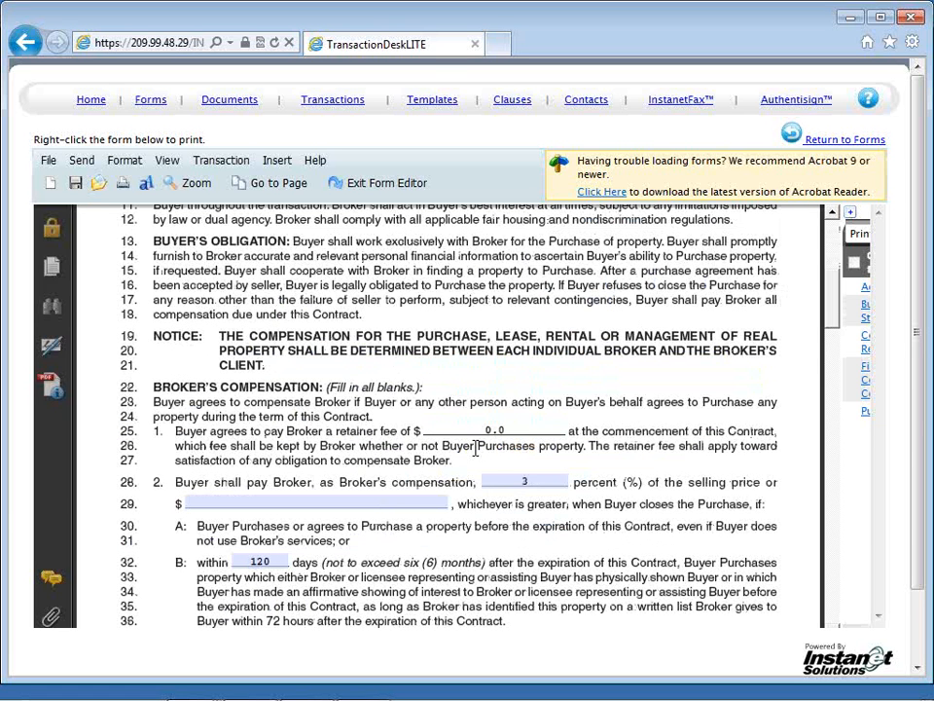
pyautogui.write('0')
pyautogui.click(467, 466)
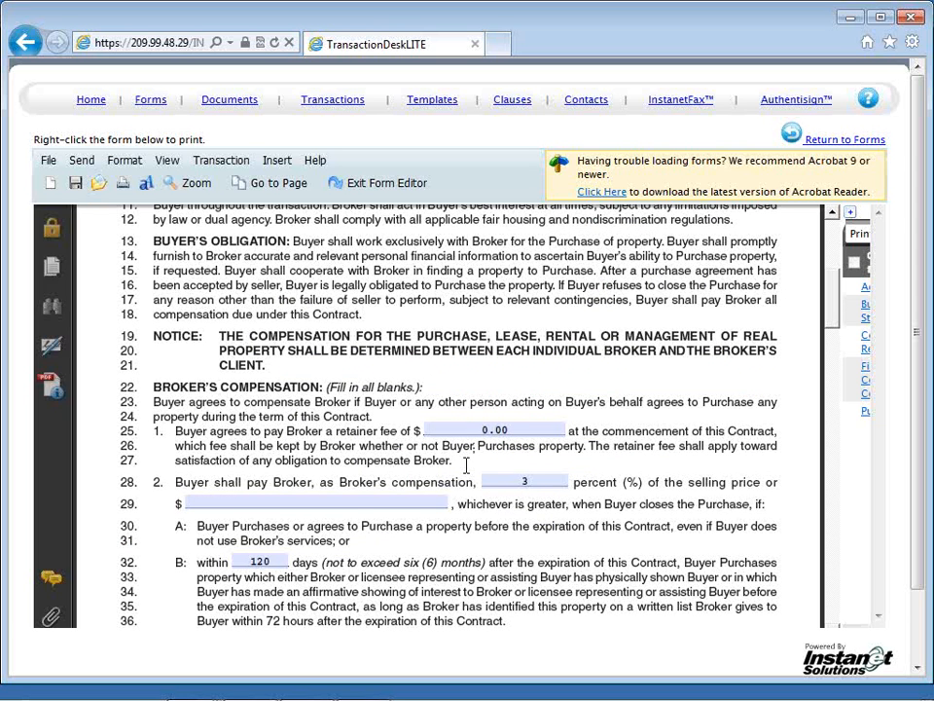
# Step: Review the remaining compensation terms, property types, closing services, agency representation and signature blocks through the OTHER section on page 3
pyautogui.scroll(-1, 467, 465)
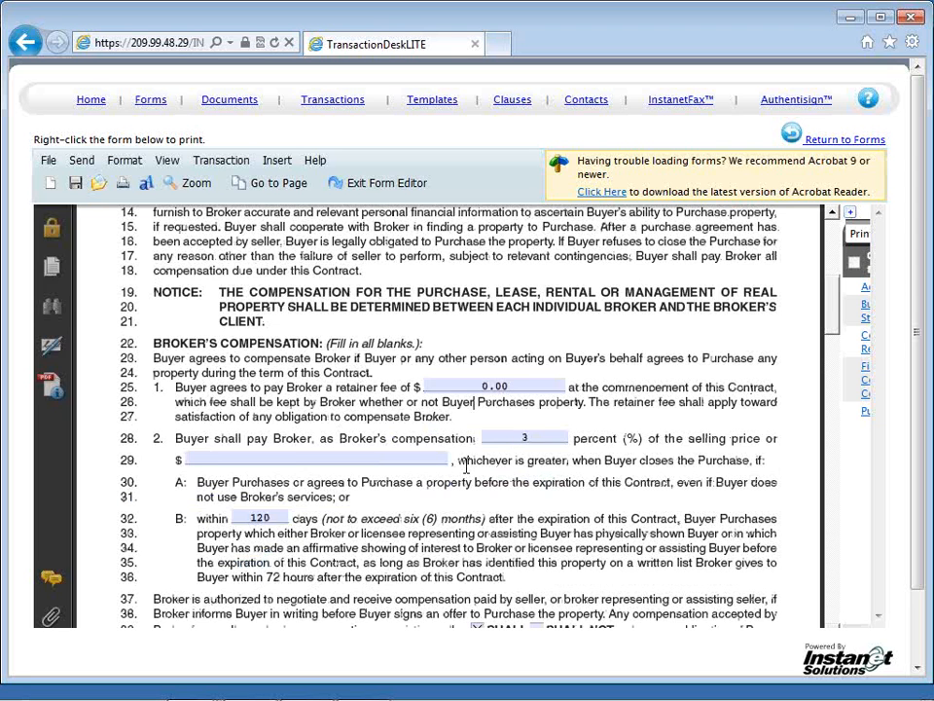
pyautogui.scroll(-4, 467, 466)
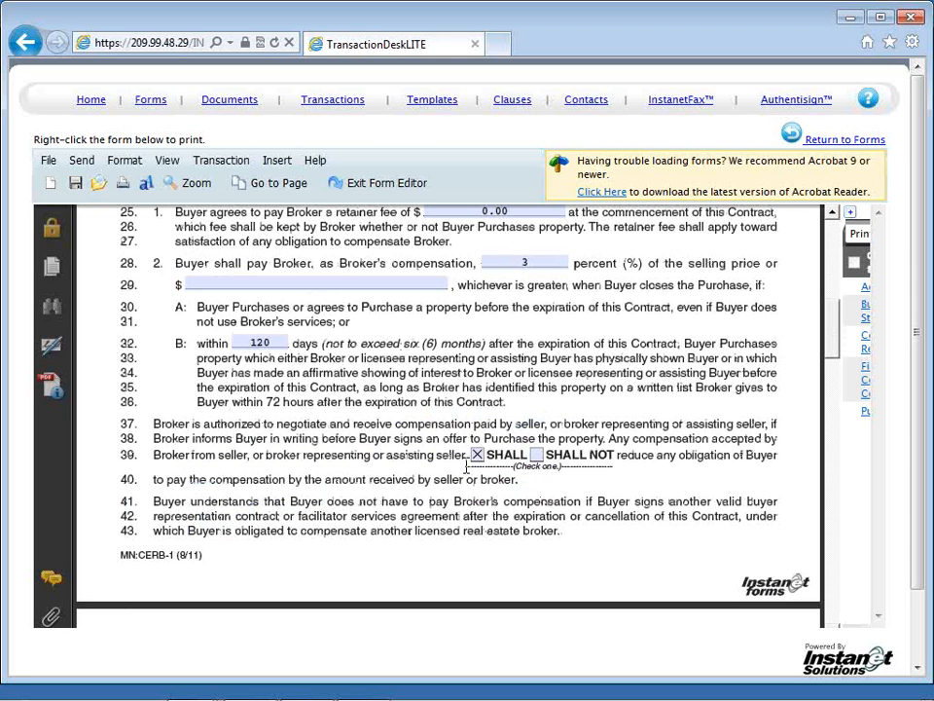
pyautogui.scroll(-9, 467, 465)
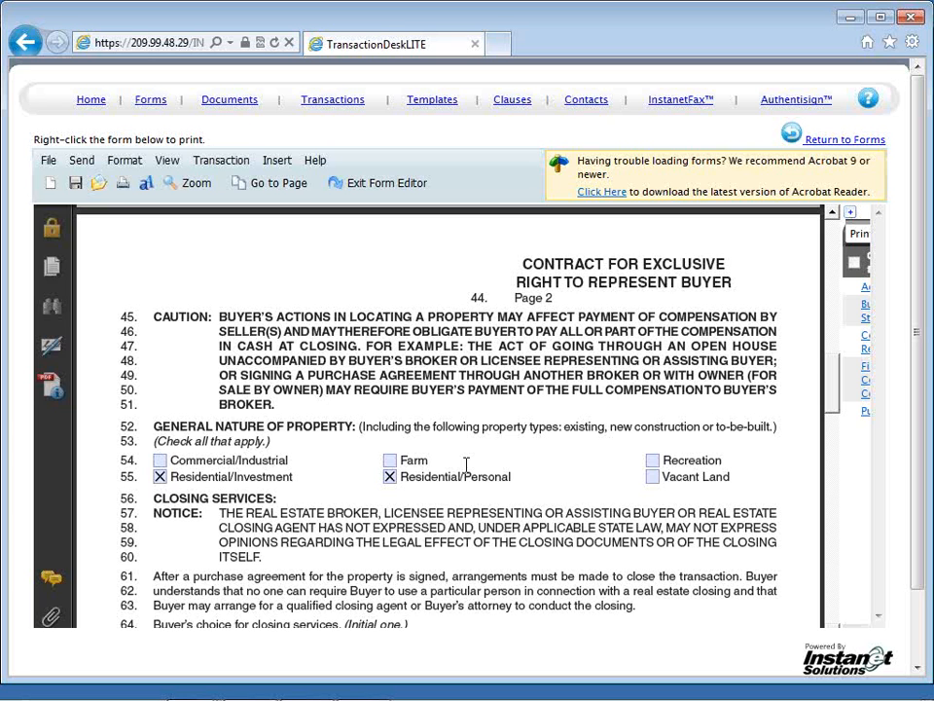
pyautogui.scroll(-4, 467, 465)
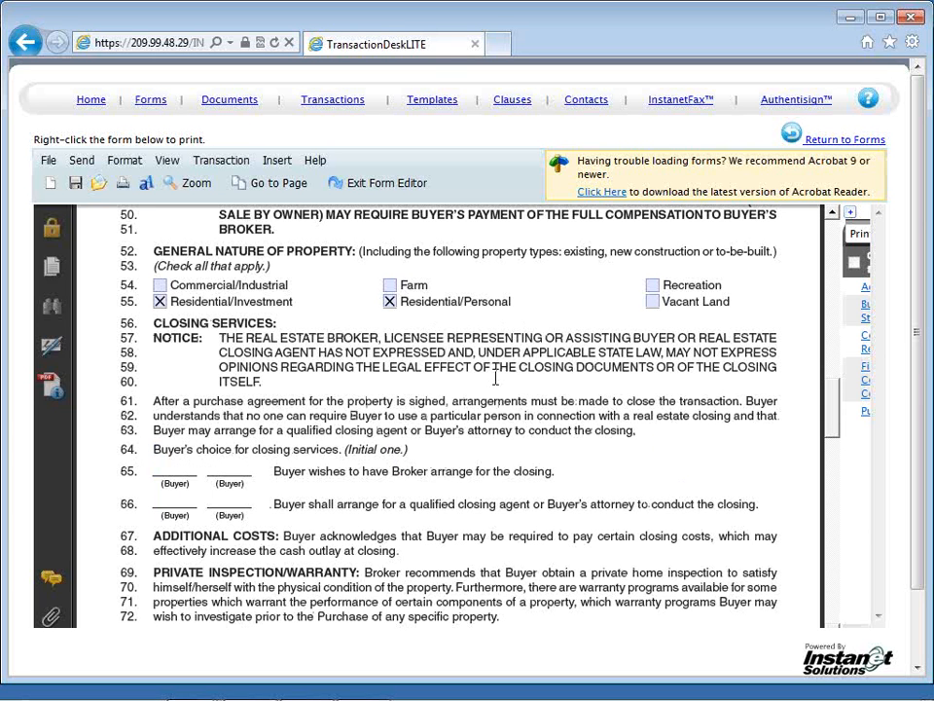
pyautogui.scroll(-7, 495, 378)
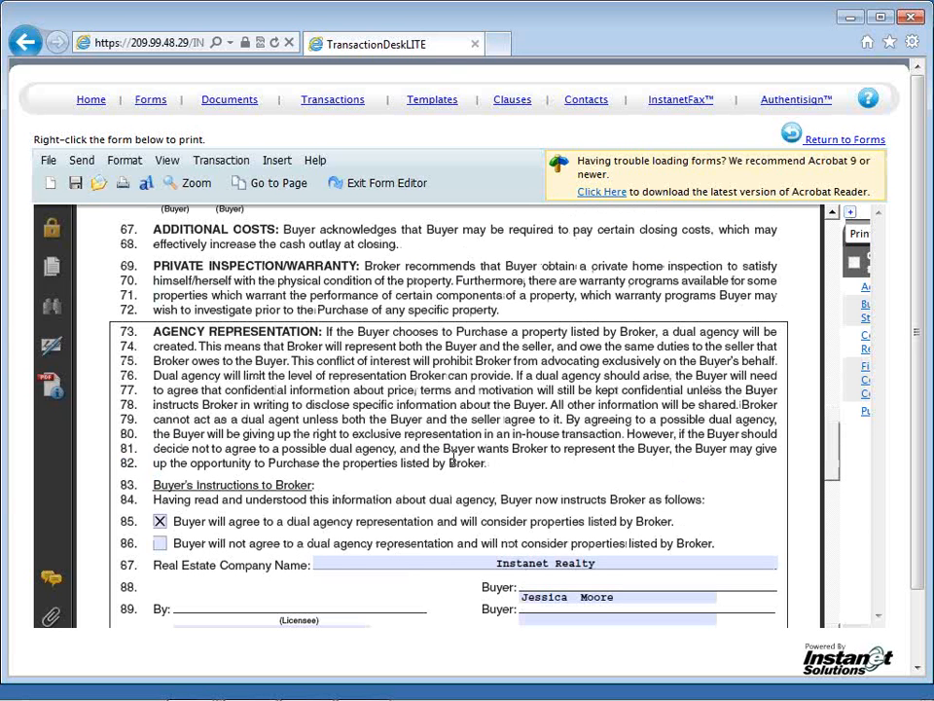
pyautogui.scroll(-3, 454, 463)
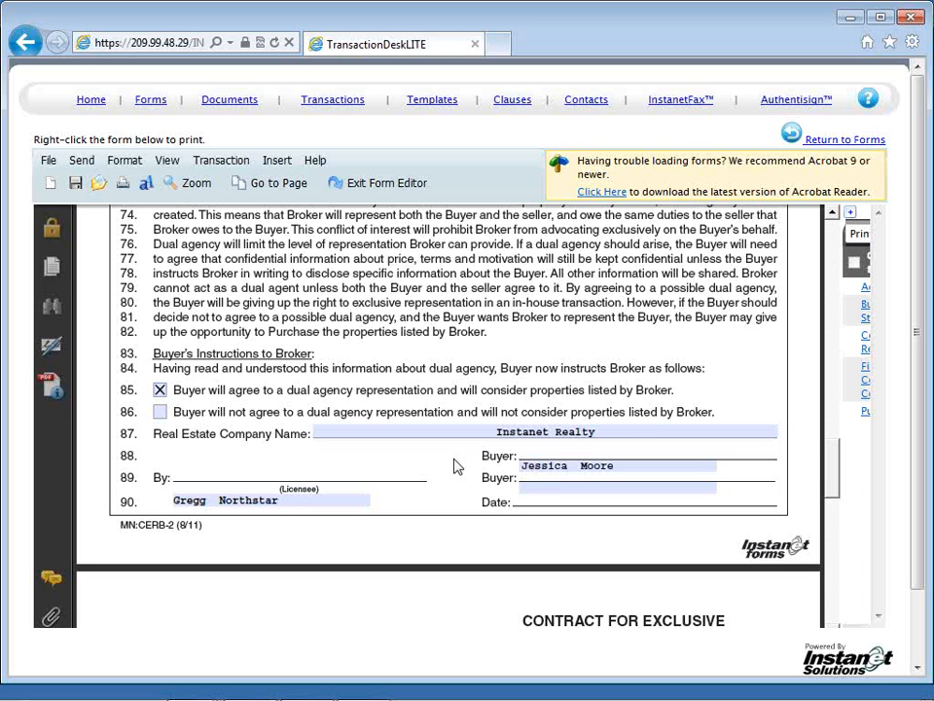
pyautogui.scroll(-1, 454, 467)
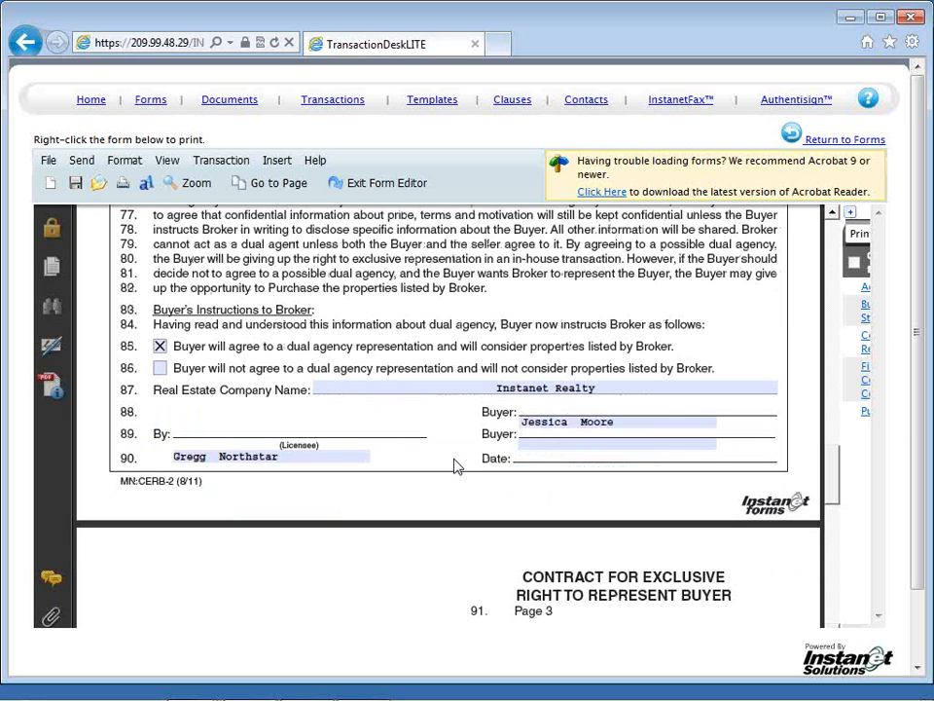
pyautogui.scroll(-12, 453, 467)
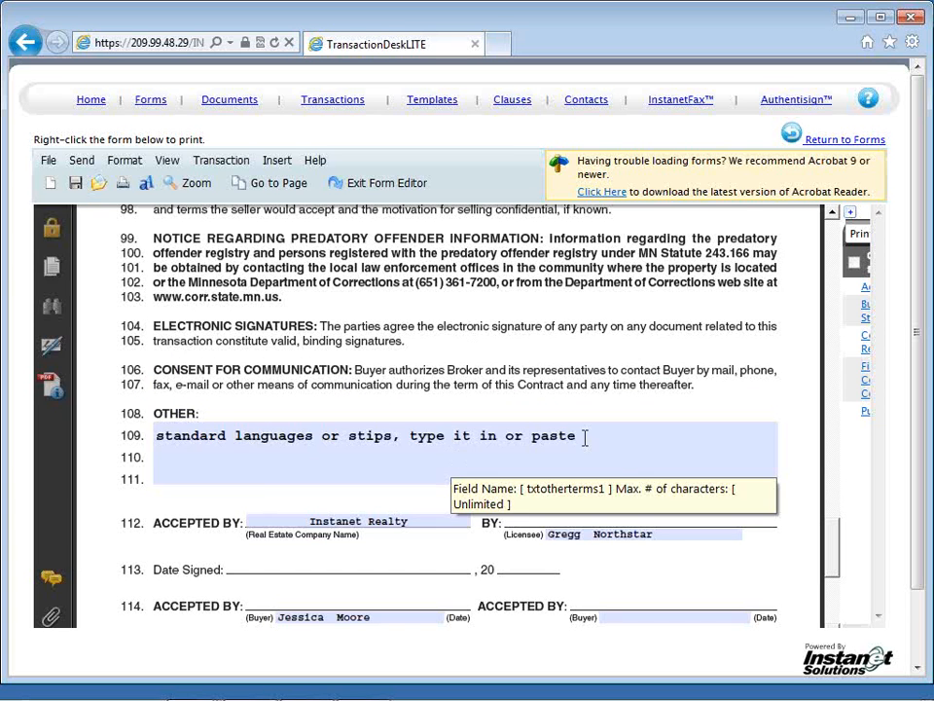
# Step: Open the personal clauses for the contract's OTHER field and copy the text of the Final Walk Through clause
pyautogui.click(584, 437)
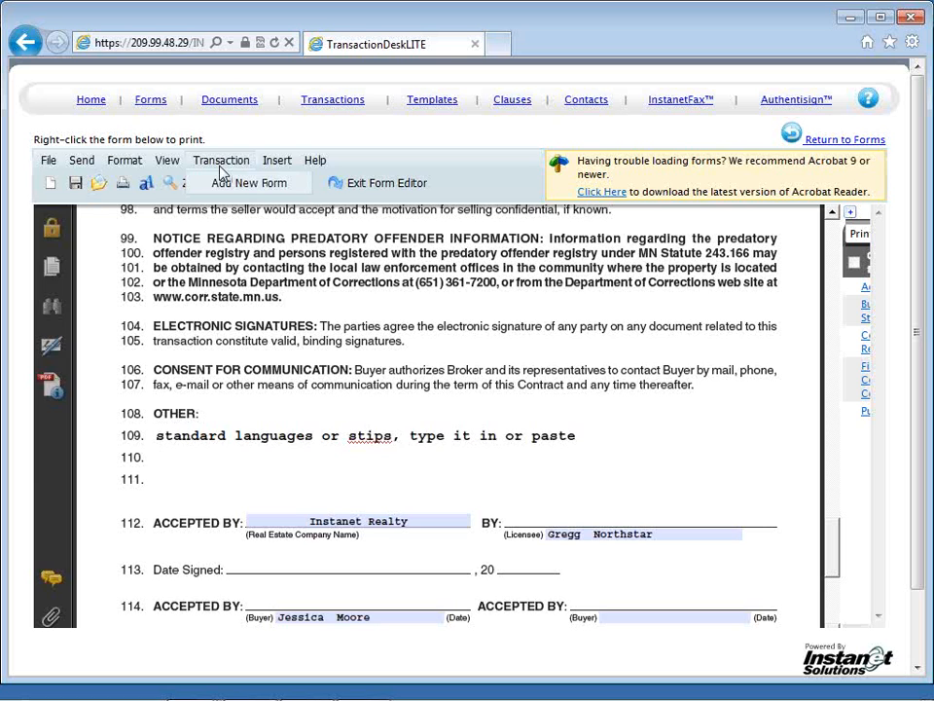
pyautogui.click(276, 161)
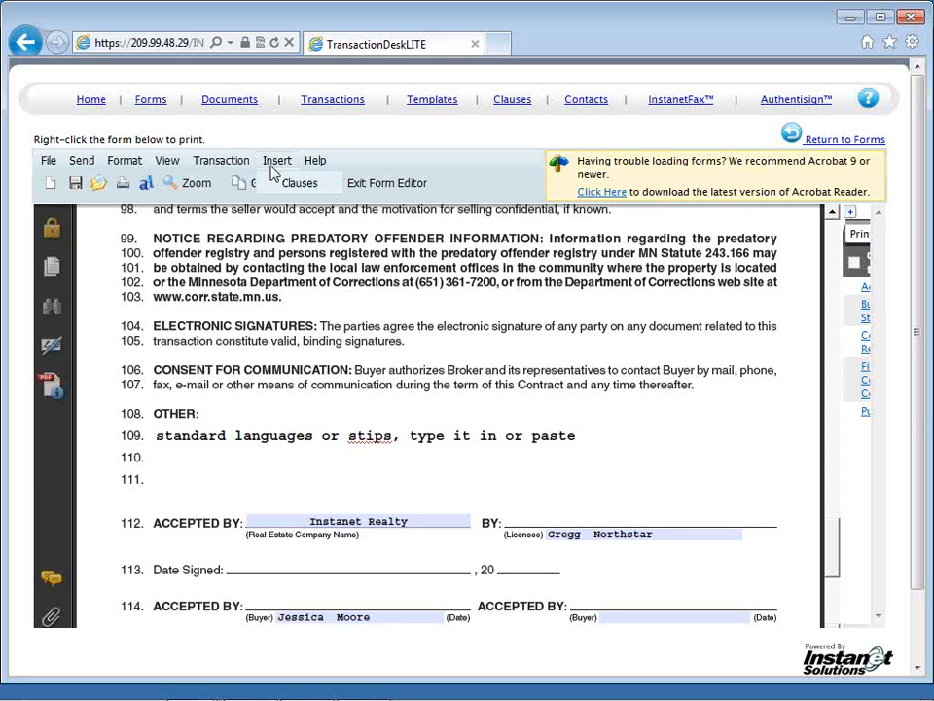
pyautogui.click(281, 185)
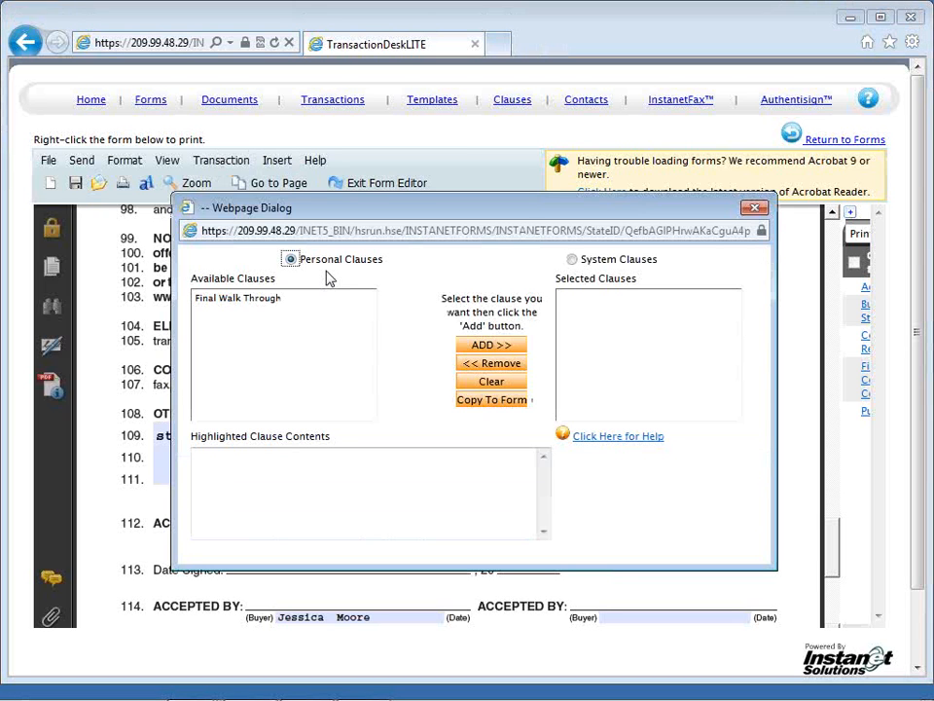
pyautogui.click(264, 304)
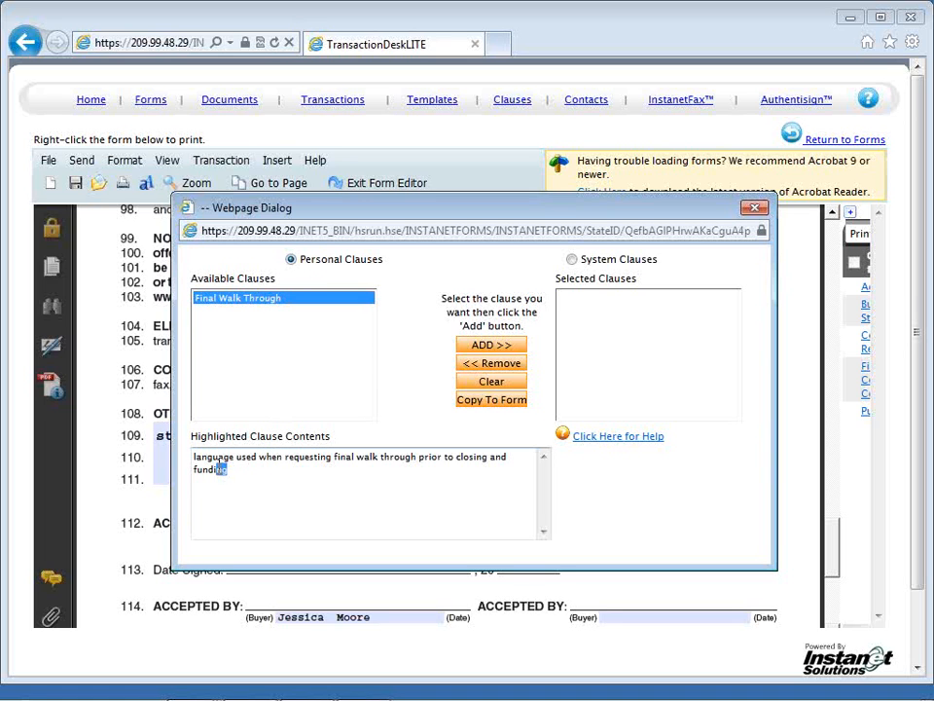
pyautogui.tripleClick(204, 467)
pyautogui.rightClick(205, 467)
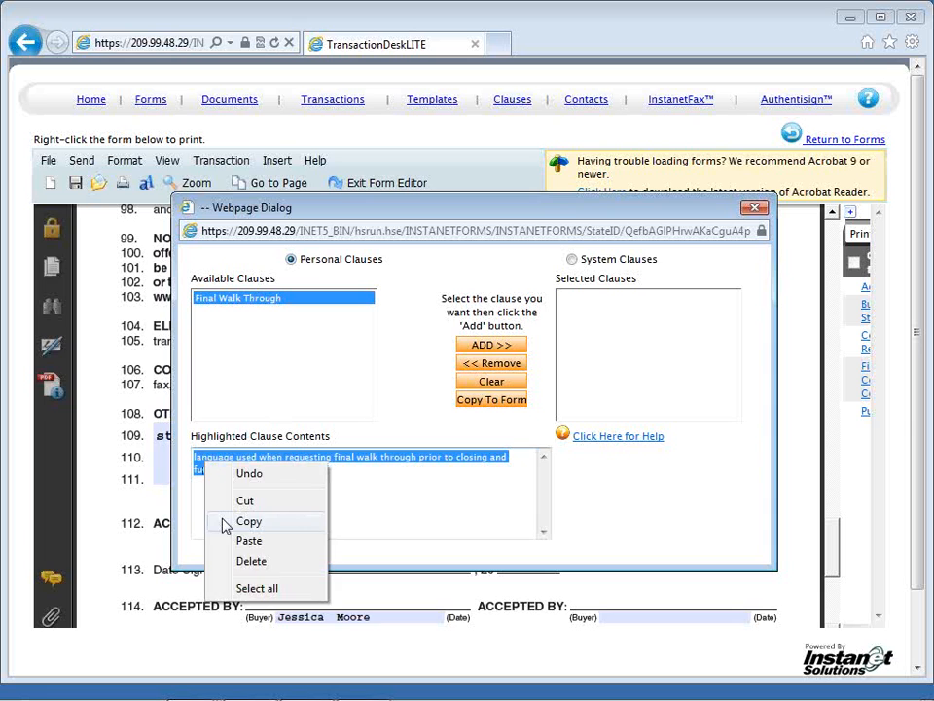
pyautogui.click(230, 526)
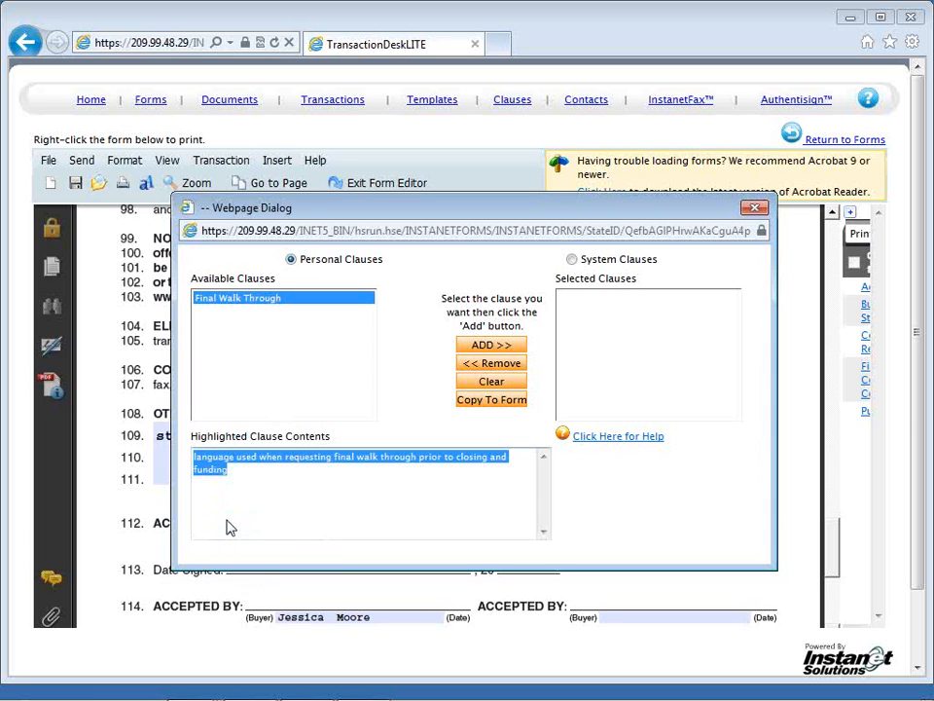
pyautogui.click(338, 487)
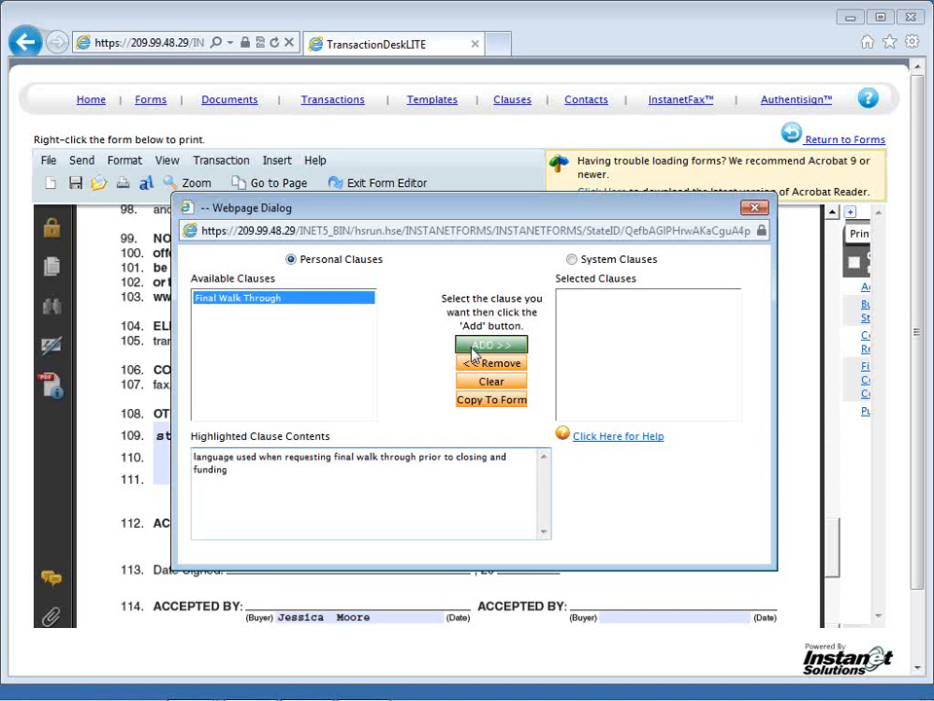
# Step: Insert the Final Walk Through clause into the OTHER field below the existing text
pyautogui.click(469, 348)
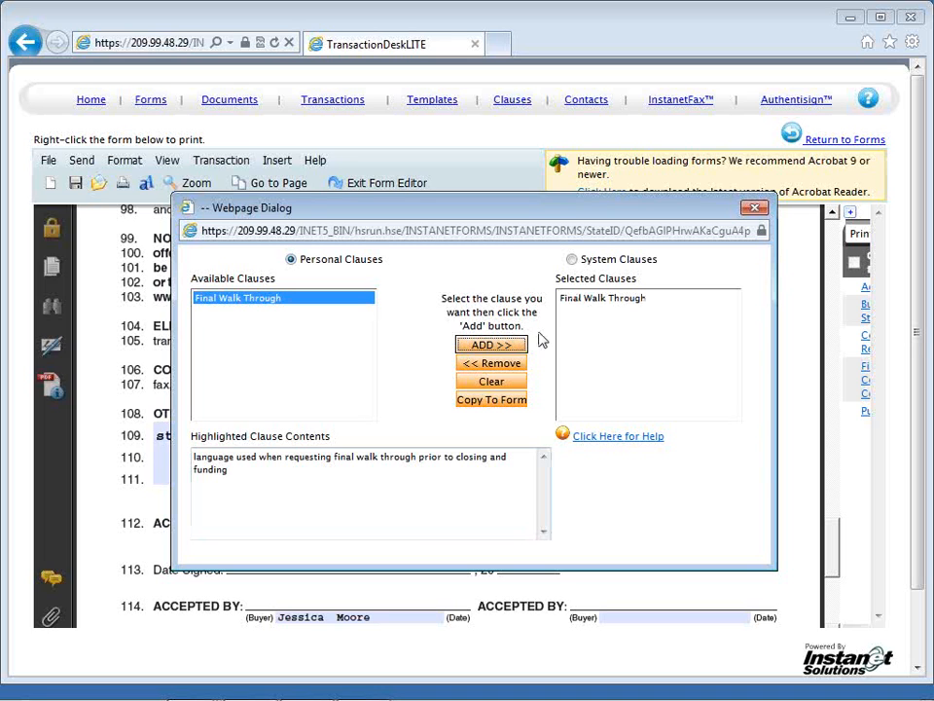
pyautogui.click(479, 405)
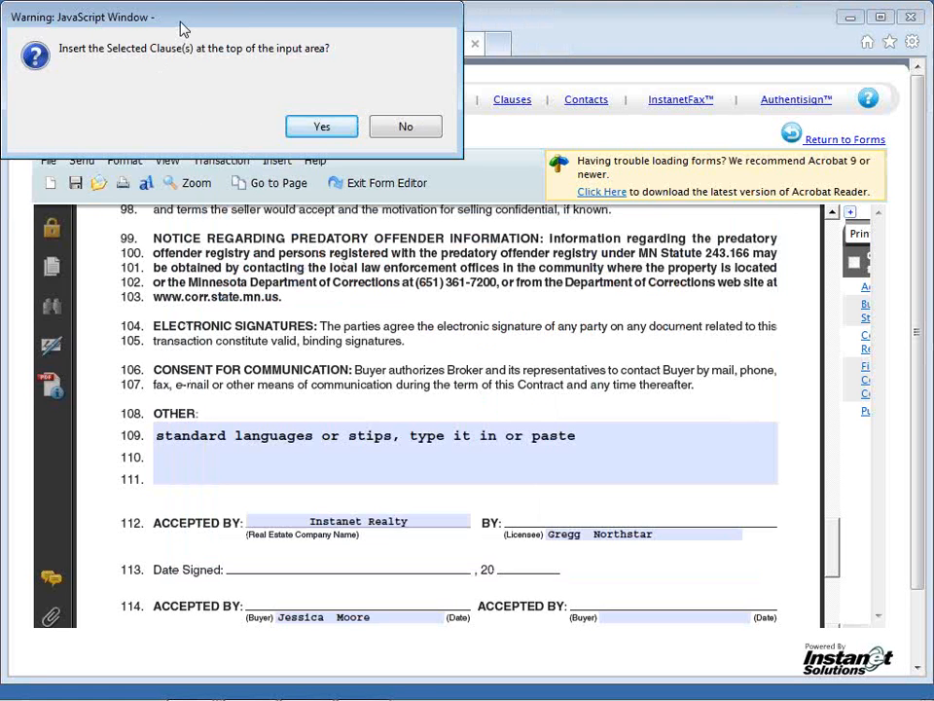
pyautogui.moveTo(181, 30); pyautogui.dragTo(325, 186)
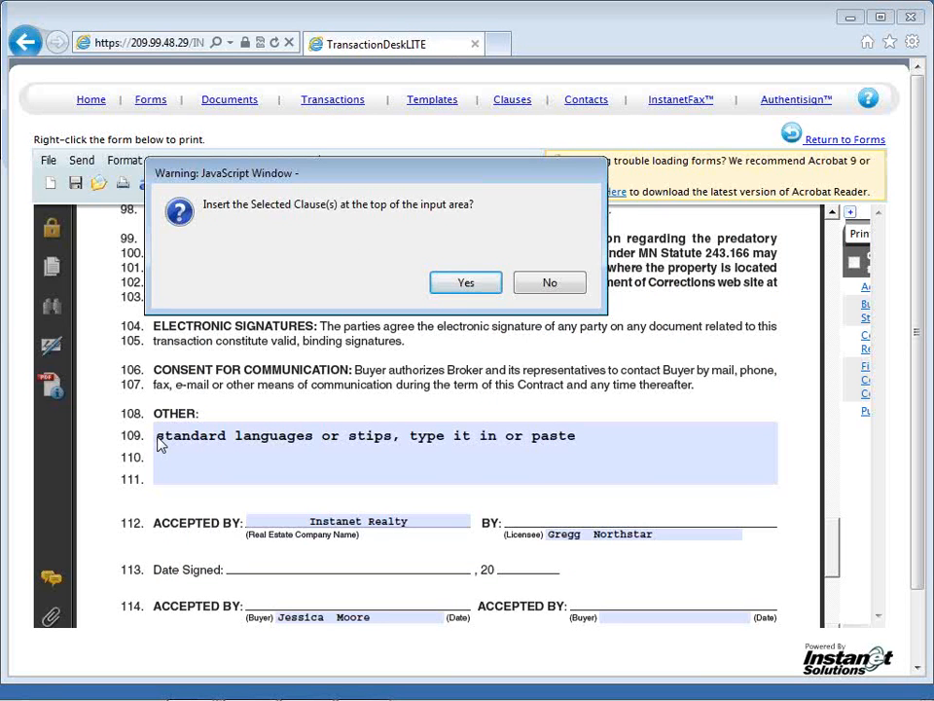
pyautogui.click(549, 283)
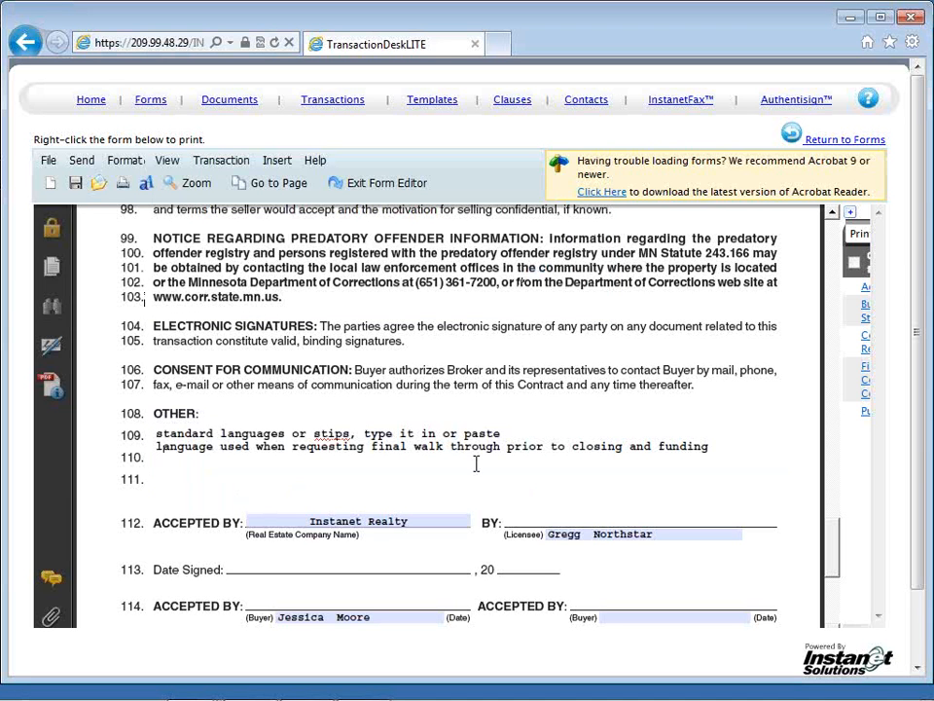
# Step: Paste the copied final walk through wording on a new line at the end of the OTHER field
pyautogui.click(714, 444)
pyautogui.click(167, 461)
pyautogui.rightClick(166, 464)
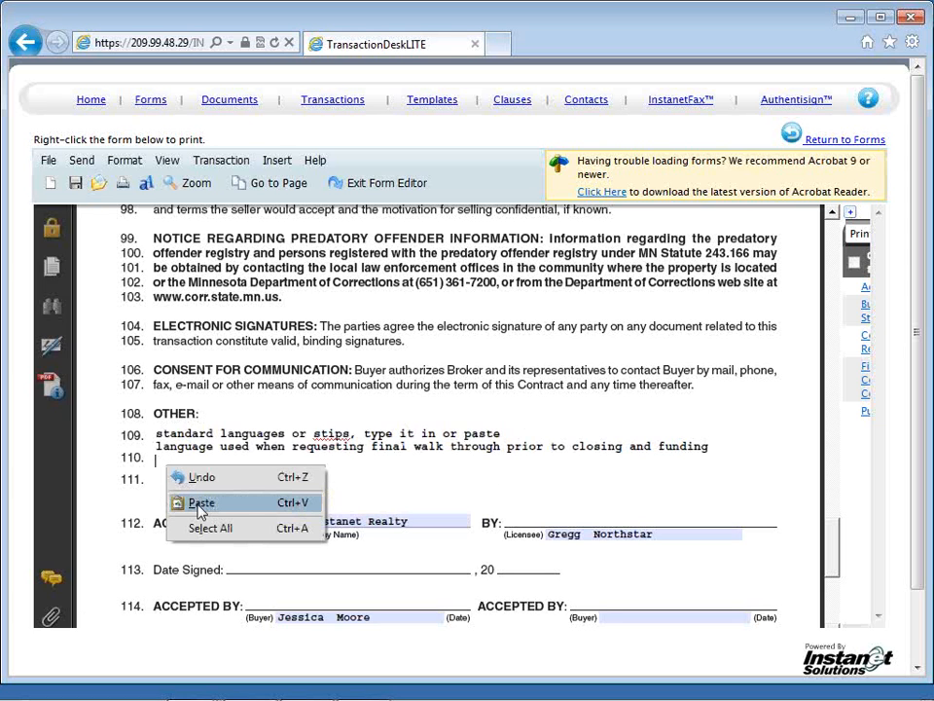
pyautogui.click(201, 503)
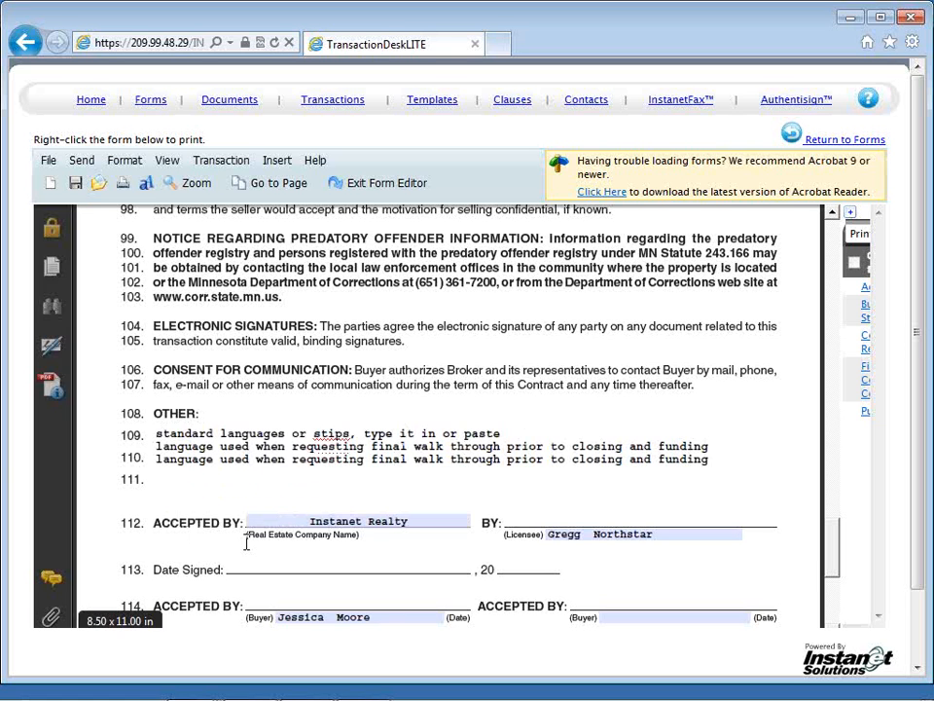
# Step: Check the signature, address and phone lines at the end of the contract and save the form
pyautogui.scroll(-1, 246, 543)
pyautogui.scroll(-2, 246, 542)
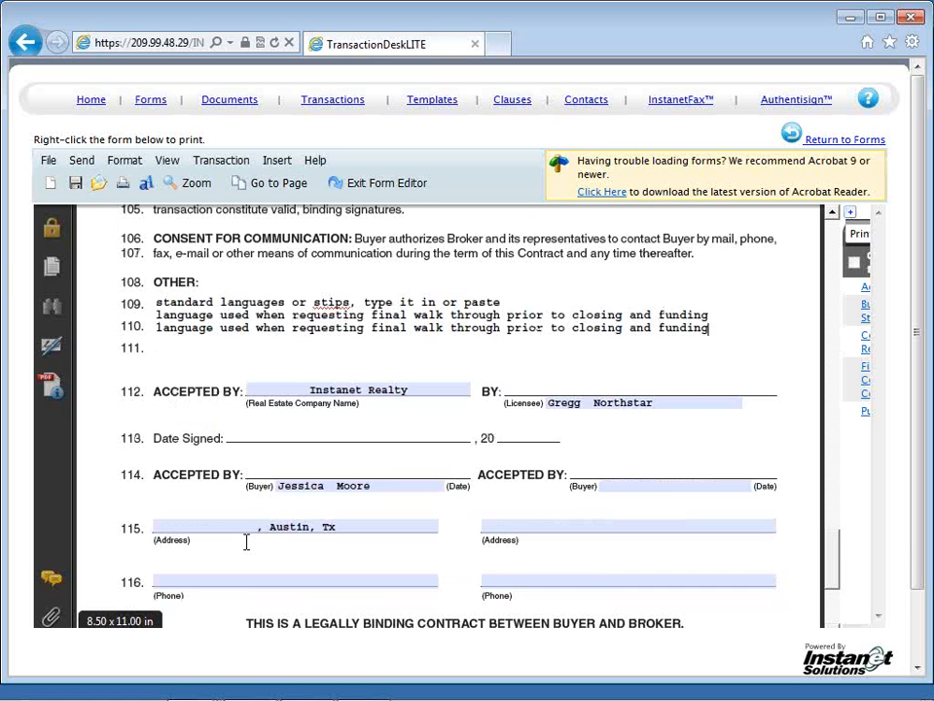
pyautogui.scroll(-1, 246, 544)
pyautogui.scroll(-2, 247, 543)
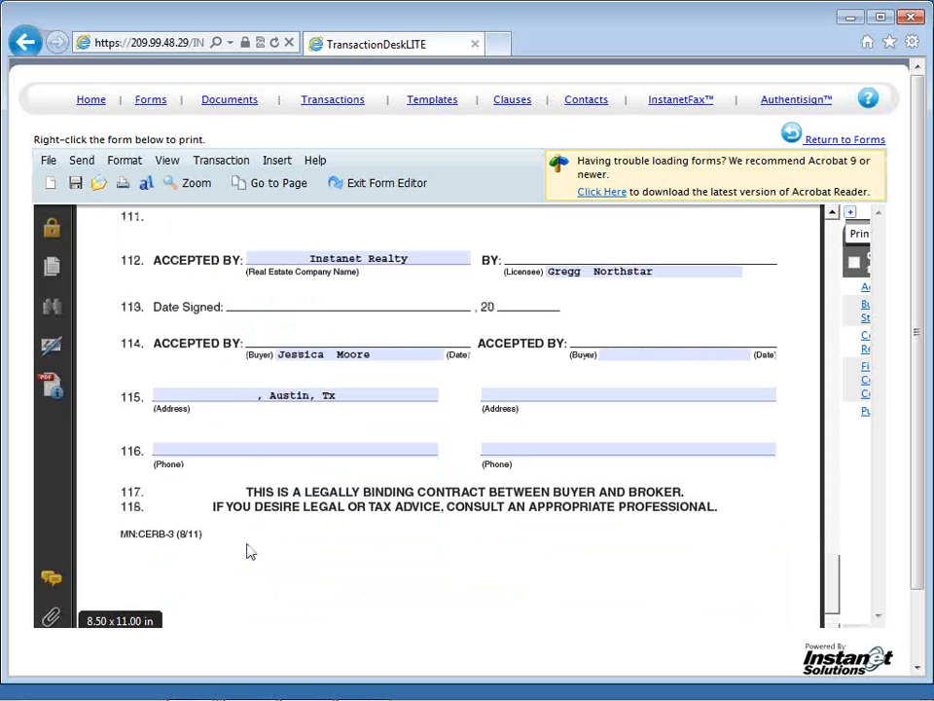
pyautogui.scroll(-1, 250, 551)
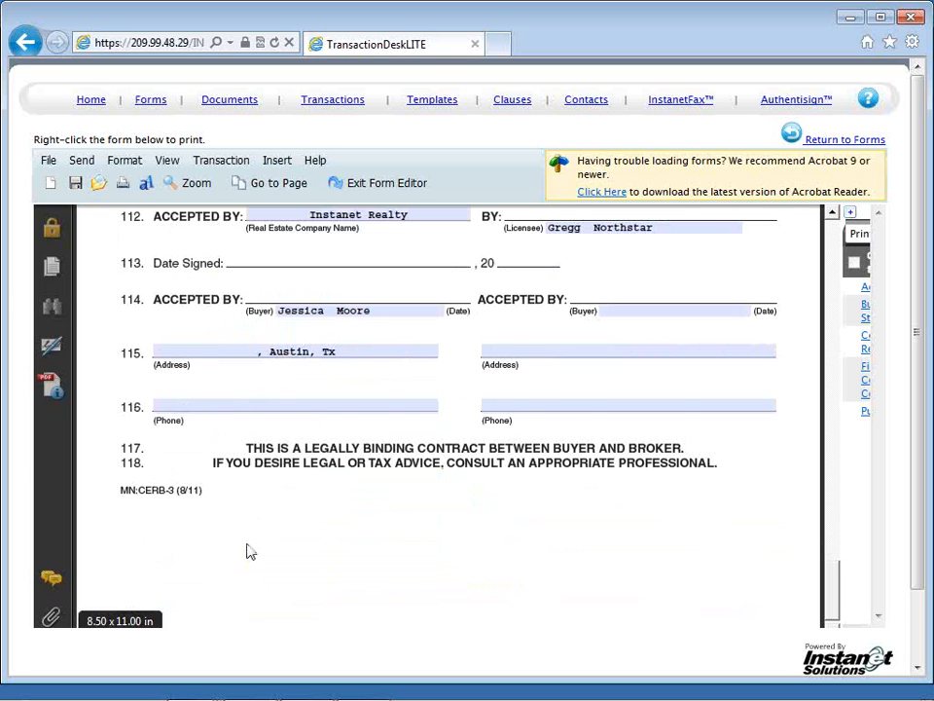
pyautogui.scroll(-1, 250, 552)
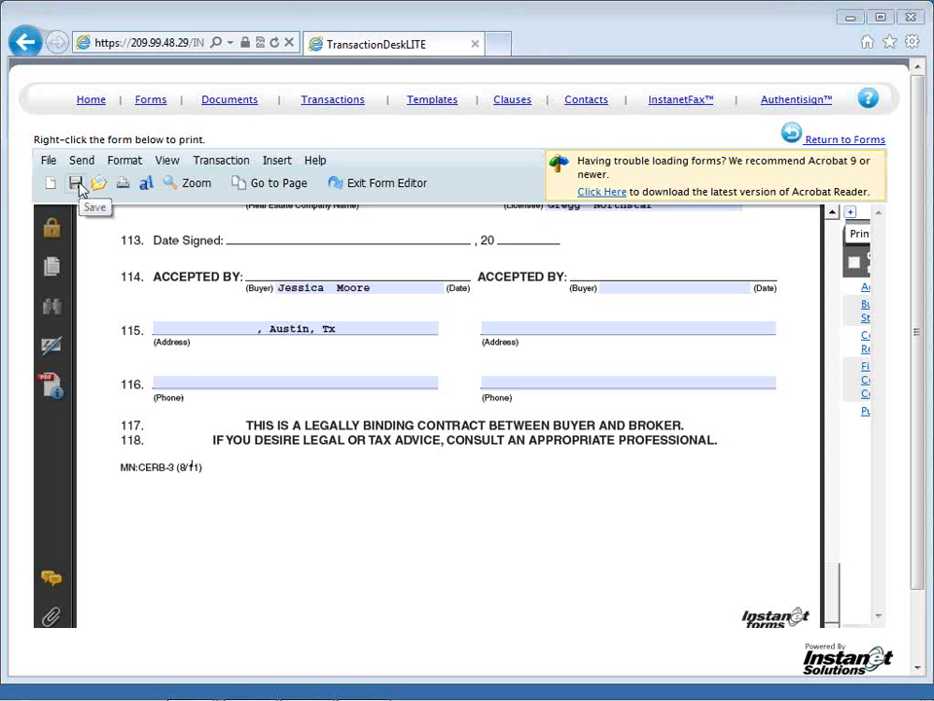
pyautogui.click(76, 184)
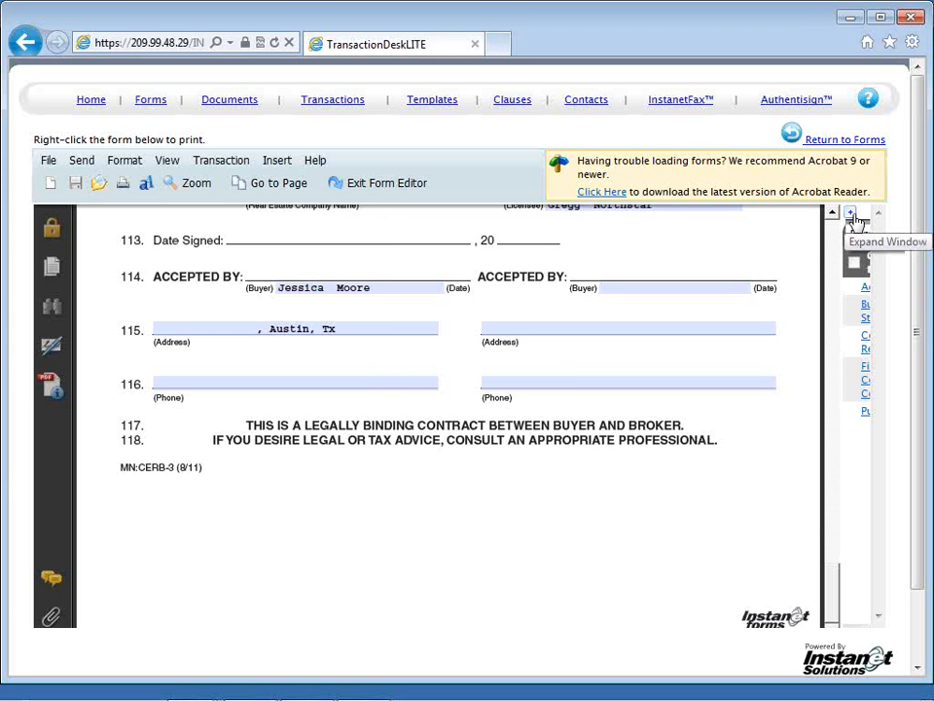
# Step: Open the transaction's Agency Relationships form and collapse the forms list to widen the document
pyautogui.click(852, 216)
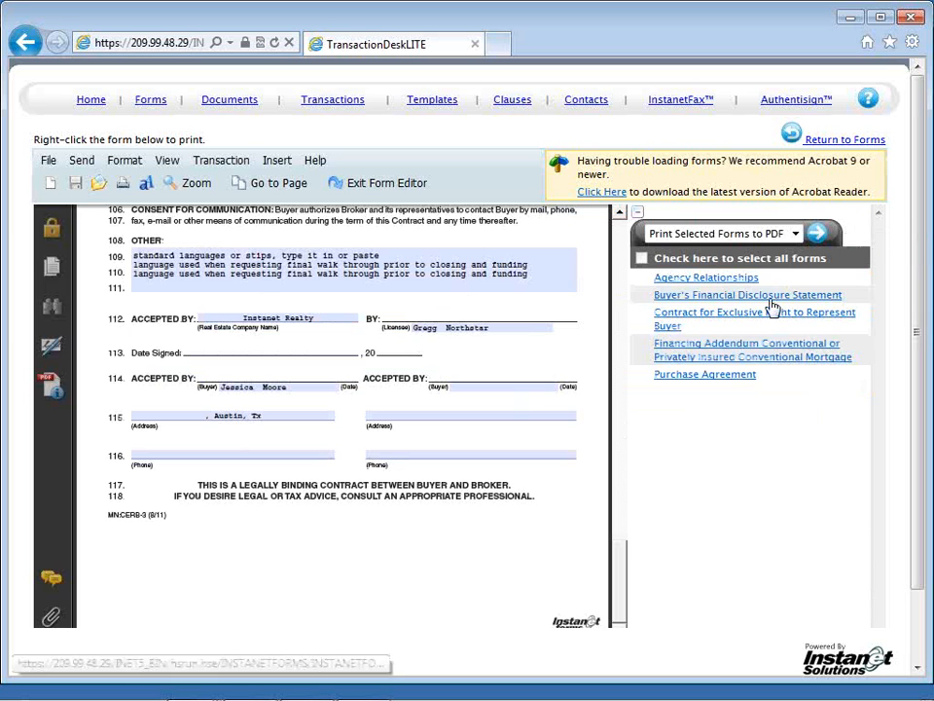
pyautogui.click(745, 279)
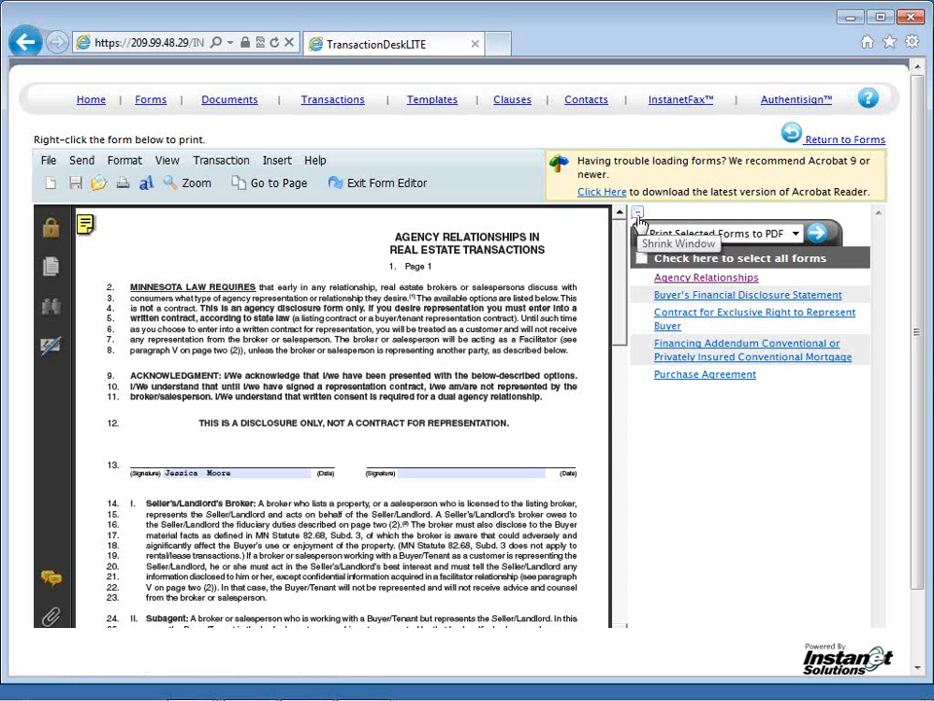
pyautogui.click(638, 214)
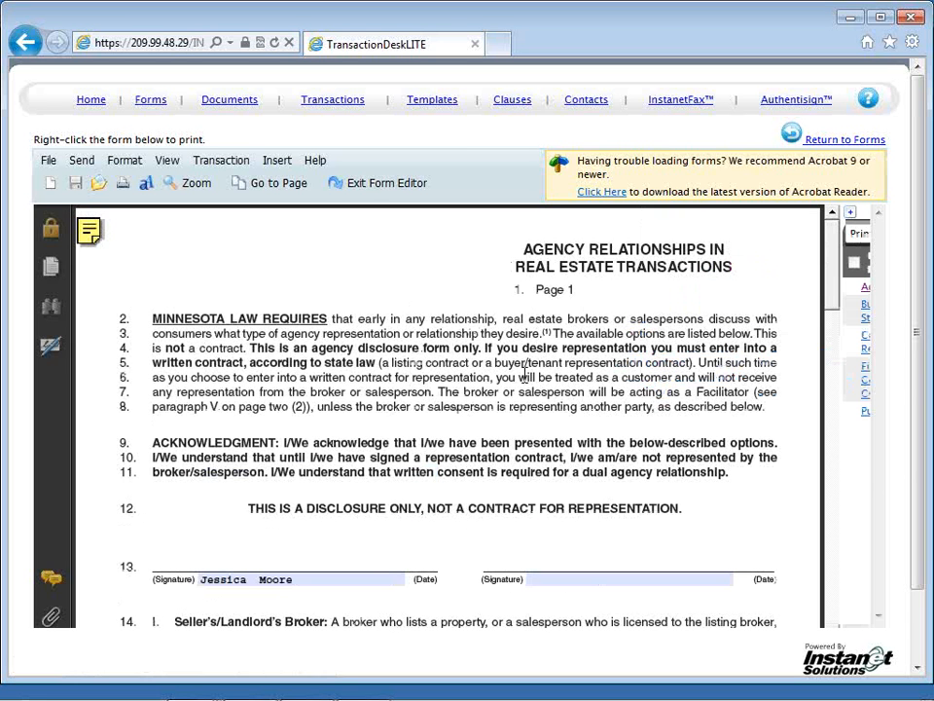
# Step: Review the Agency Relationships disclosure from the signature lines through page 2 and exit the form editor
pyautogui.scroll(-1, 535, 429)
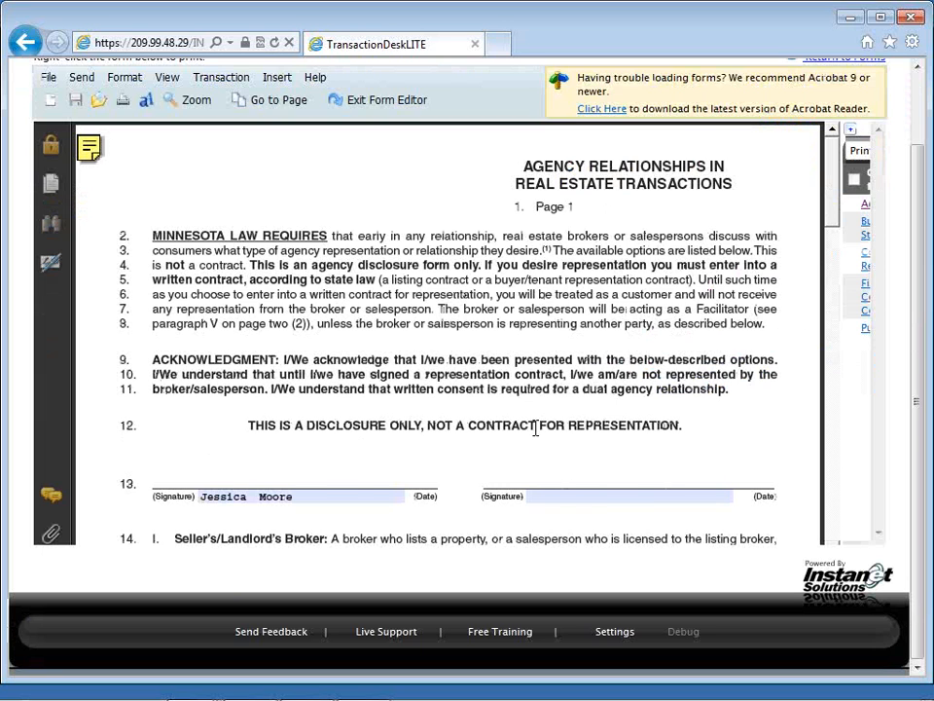
pyautogui.scroll(-3, 535, 428)
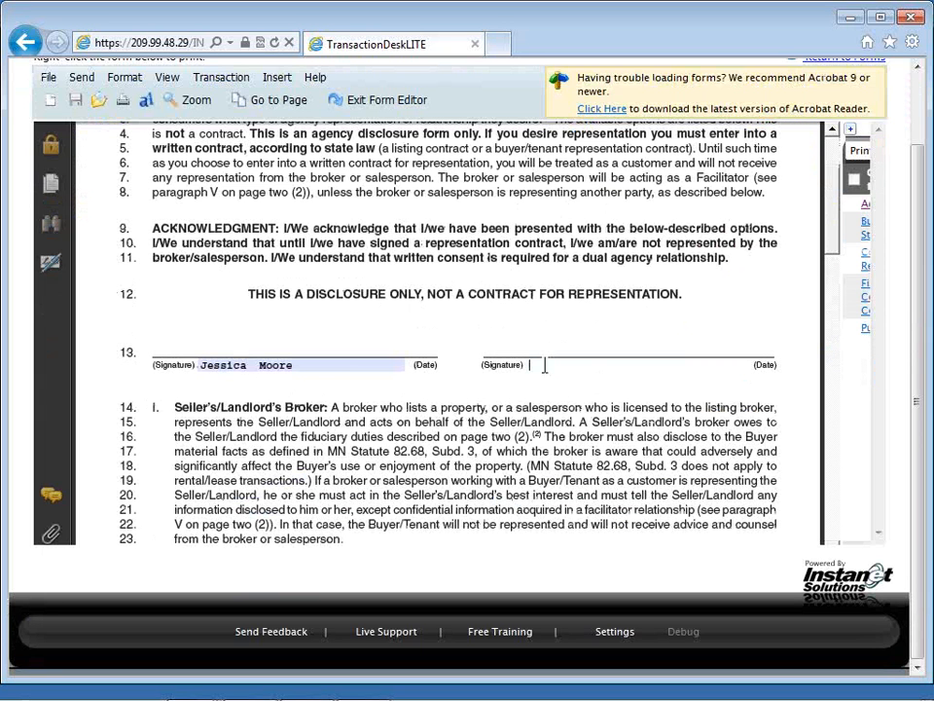
pyautogui.scroll(-1, 545, 365)
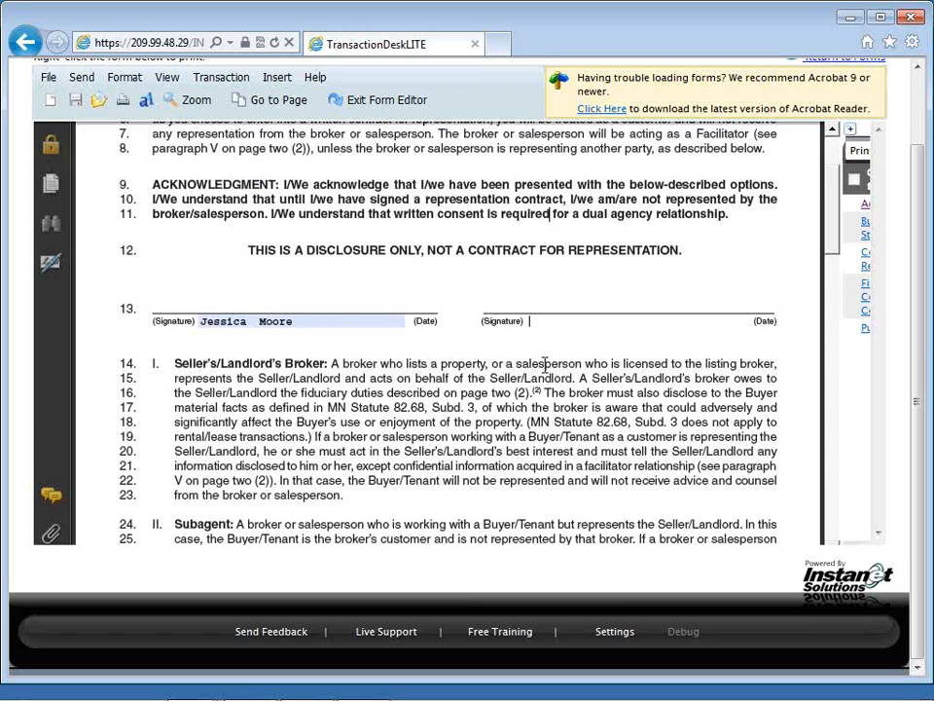
pyautogui.scroll(-4, 545, 363)
pyautogui.scroll(-10, 545, 365)
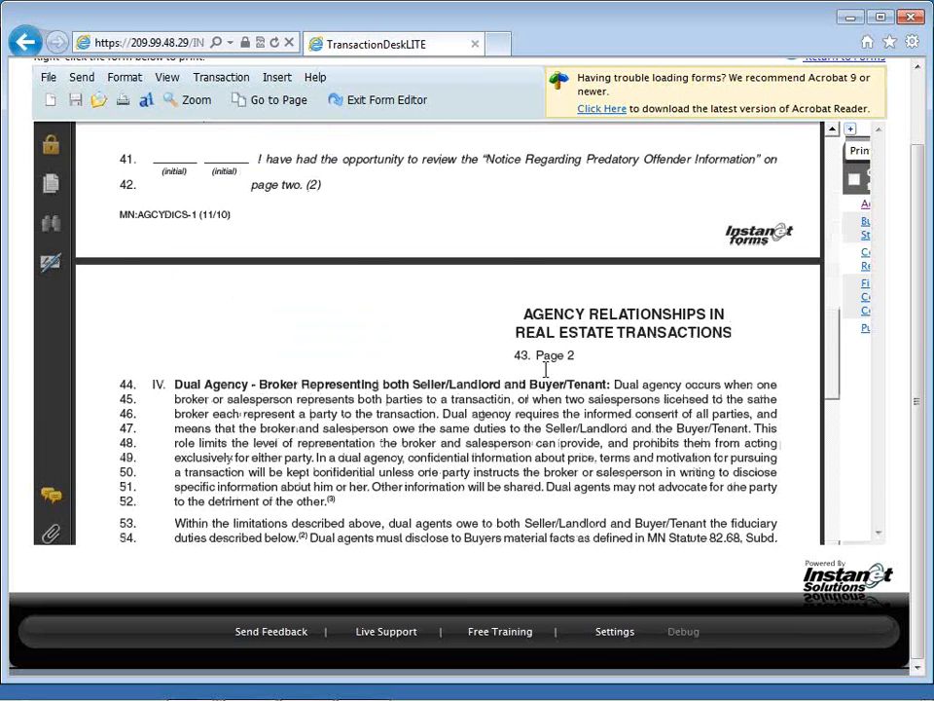
pyautogui.scroll(-12, 545, 370)
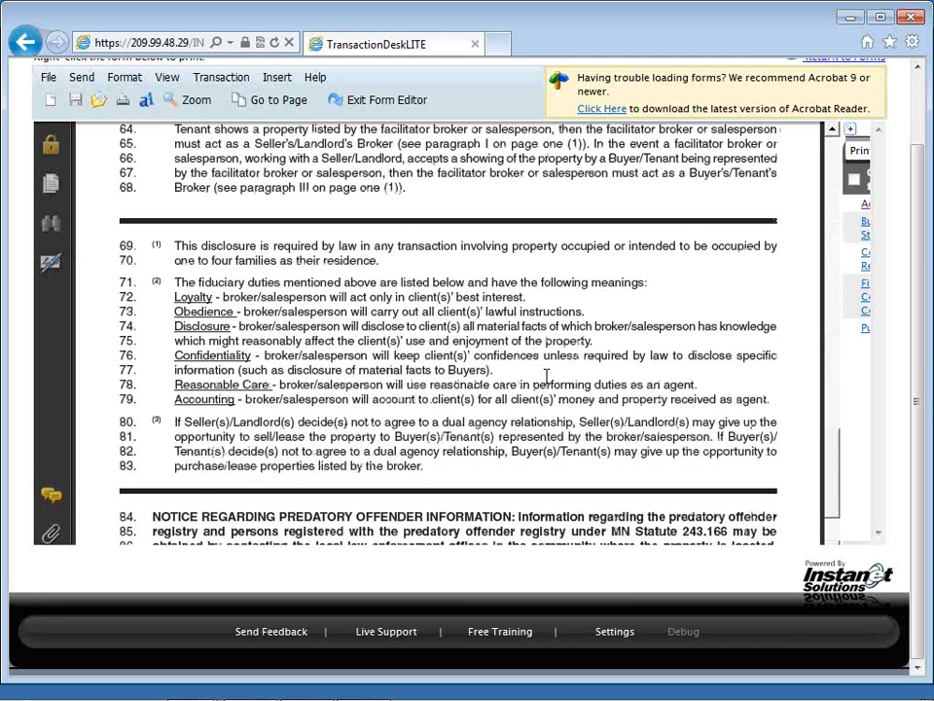
pyautogui.scroll(-3, 546, 376)
pyautogui.click(413, 100)
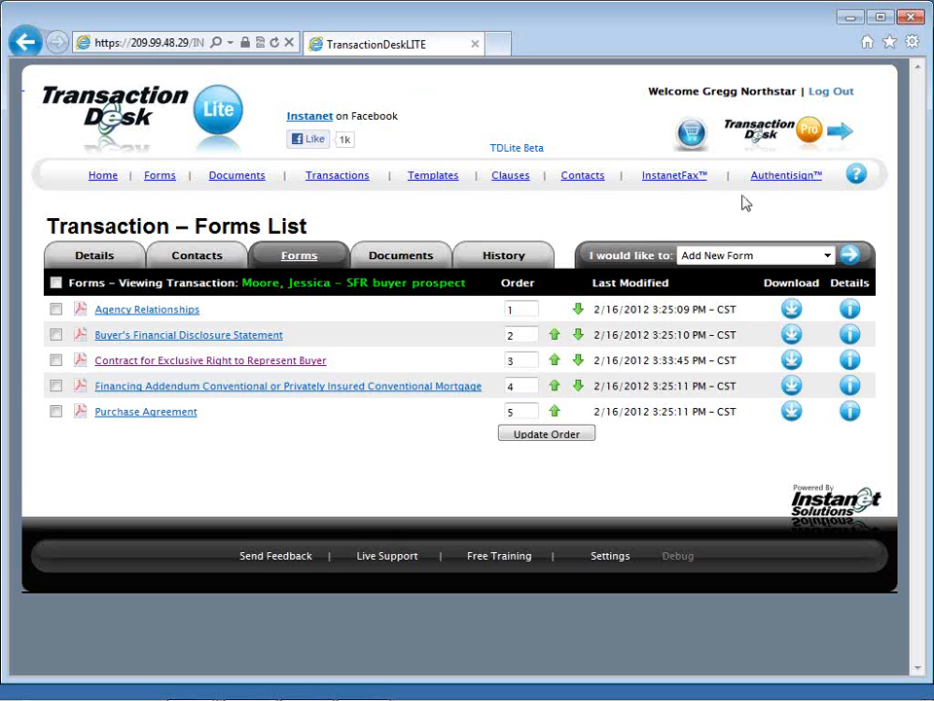
# Step: Switch to Authentisign and create a new signing imported from the buyer's saved "SFR buyer prospect" transaction
pyautogui.click(790, 184)
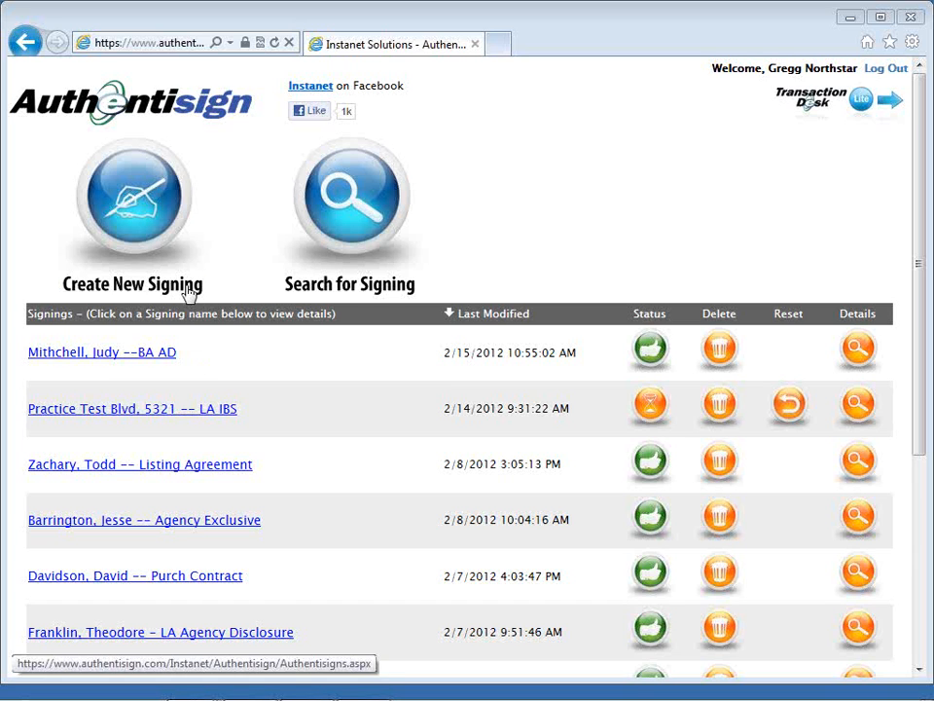
pyautogui.click(143, 223)
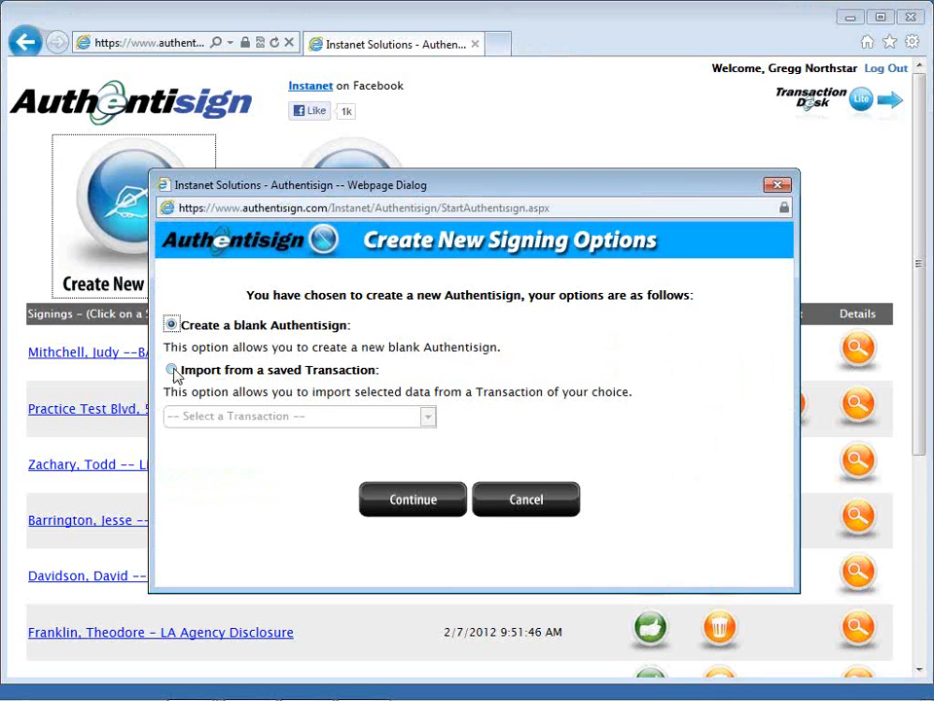
pyautogui.click(172, 371)
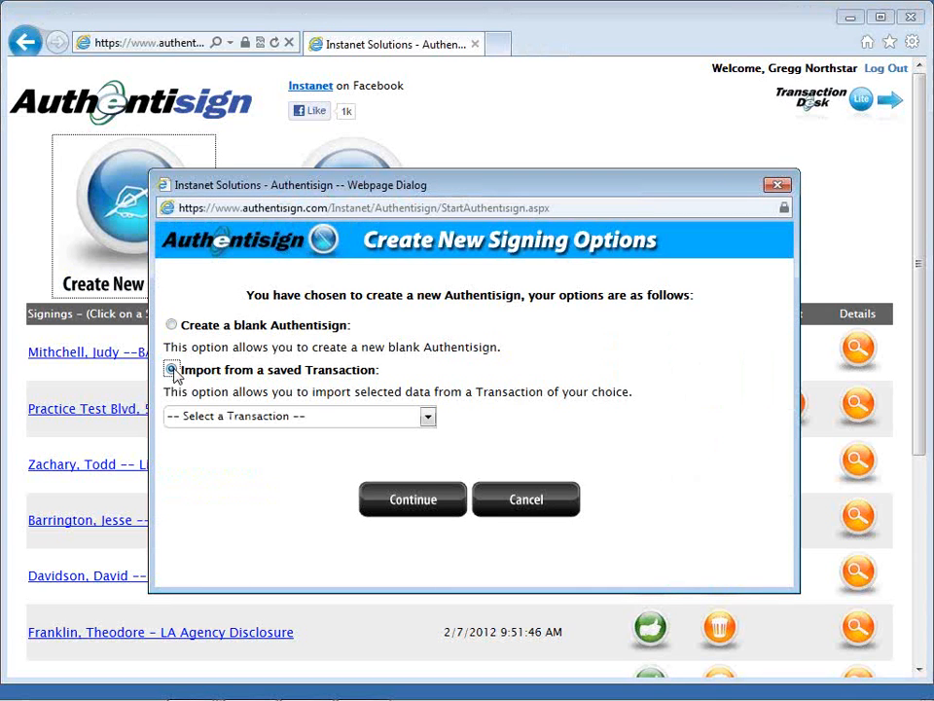
pyautogui.click(272, 426)
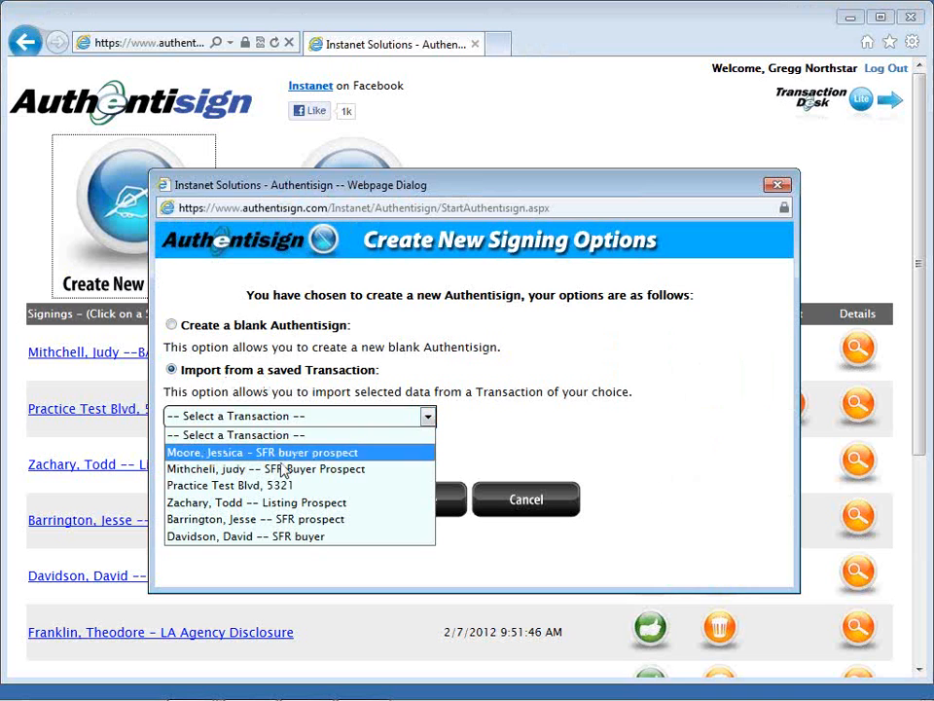
pyautogui.click(372, 454)
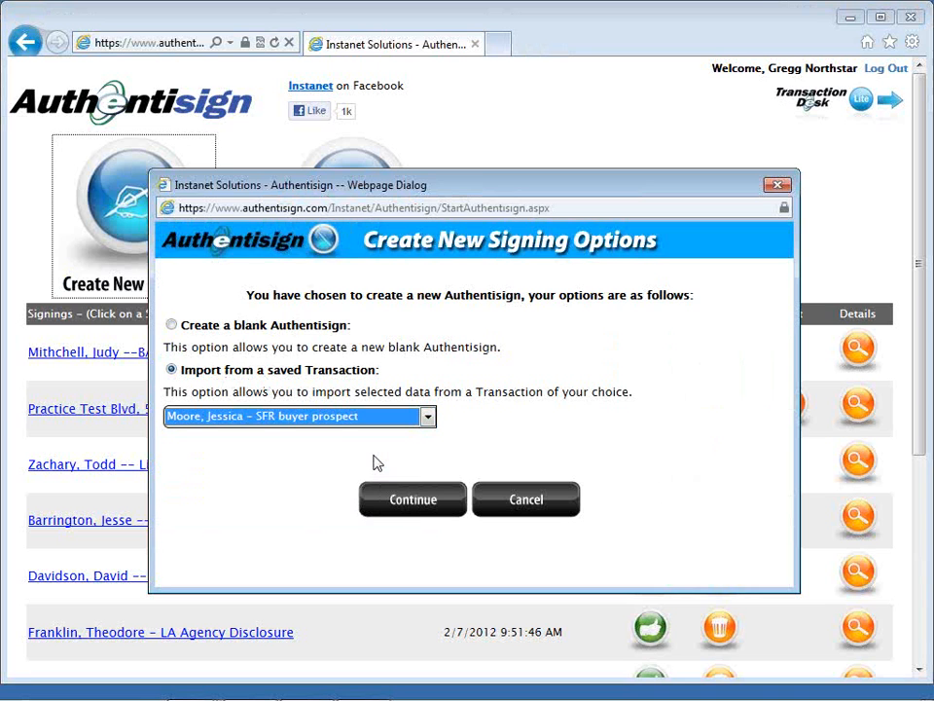
pyautogui.click(413, 503)
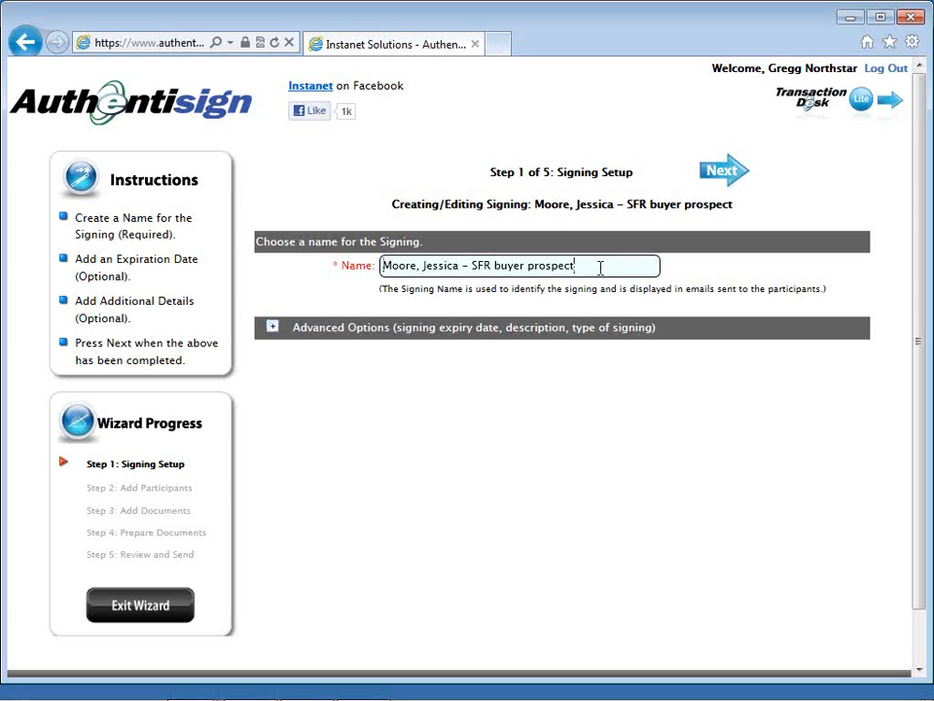
# Step: Change the ending of the signing name to "SFR BA AD" after the buyer's name and continue to adding participants
pyautogui.press('BackSpace')
pyautogui.press('BackSpace')
pyautogui.press('BackSpace')
pyautogui.press('BackSpace')
pyautogui.press('BackSpace')
pyautogui.press('BackSpace')
pyautogui.press('BackSpace')
pyautogui.press('BackSpace')
pyautogui.press('BackSpace')
pyautogui.press('BackSpace')
pyautogui.press('BackSpace')
pyautogui.press('BackSpace')
pyautogui.press('BackSpace')
pyautogui.press('BackSpace')
pyautogui.write('AD')
pyautogui.press('BackSpace')
pyautogui.press('BackSpace')
pyautogui.write('BA AD')
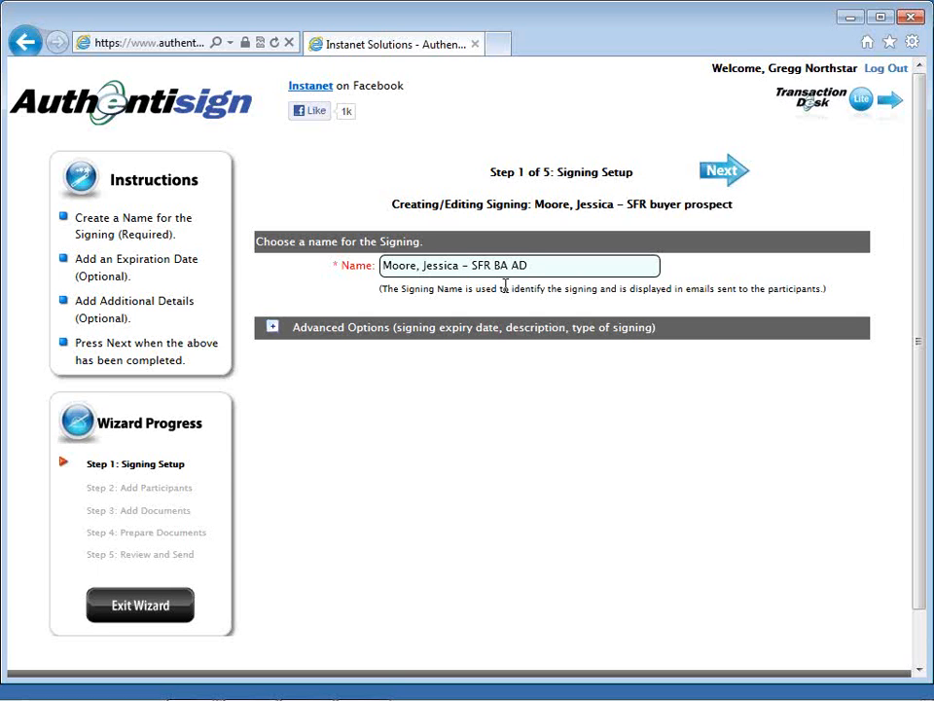
pyautogui.click(717, 173)
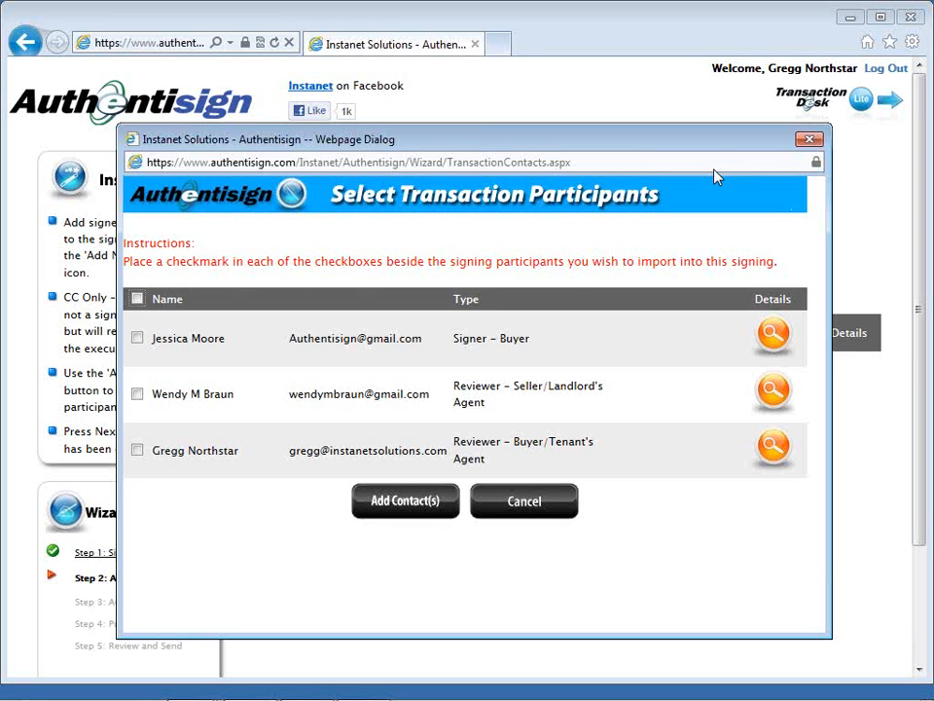
# Step: Import the buyer and the buyer's agent from the transaction contacts as signing participants, setting the agent's participation type to Is Signer
pyautogui.click(137, 339)
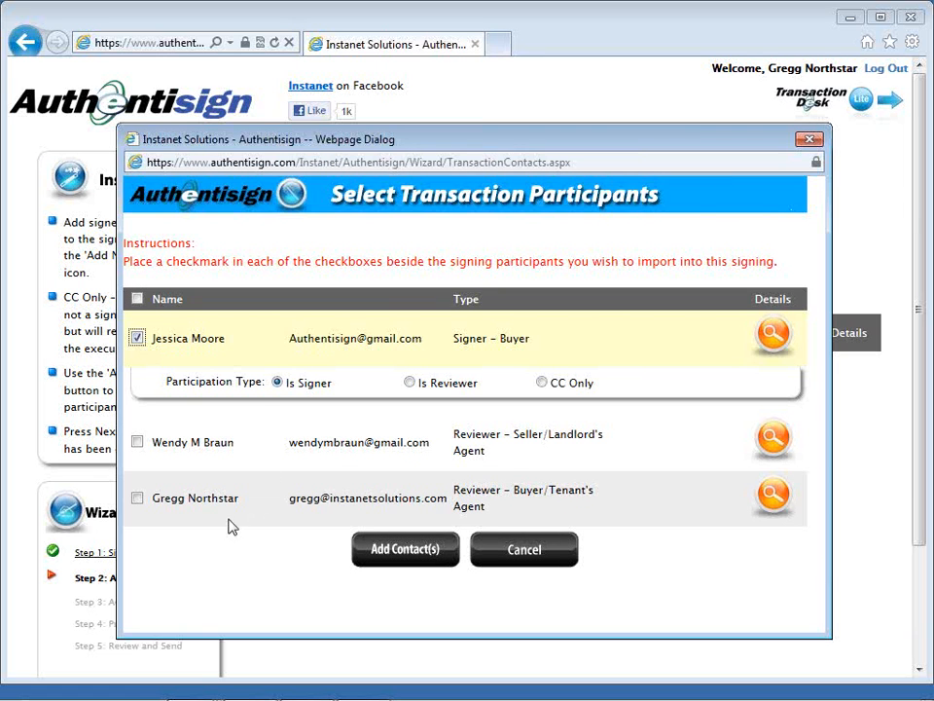
pyautogui.click(137, 499)
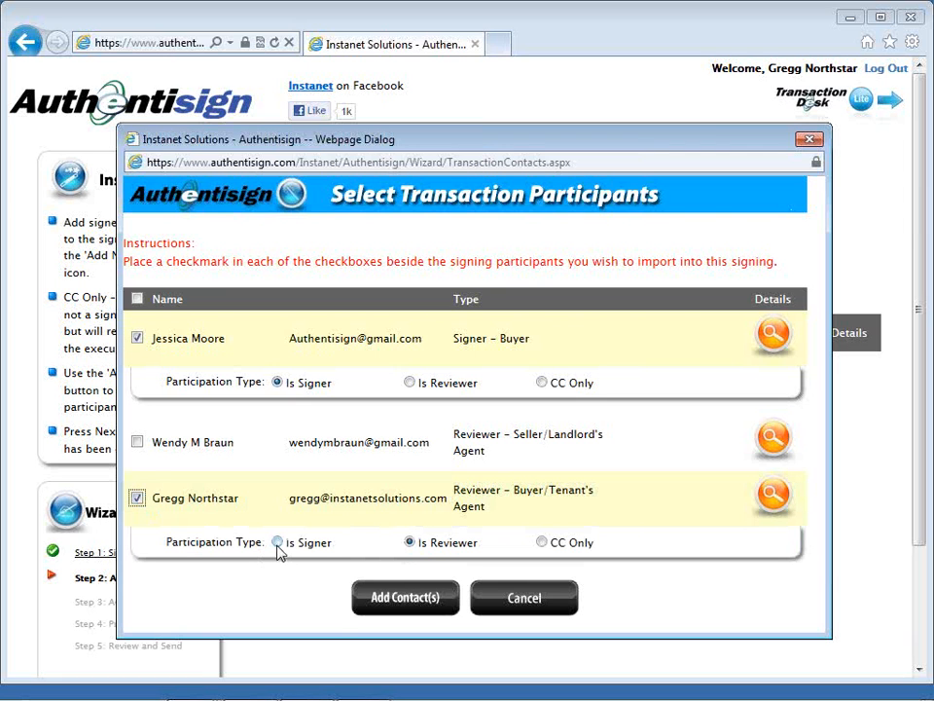
pyautogui.click(277, 544)
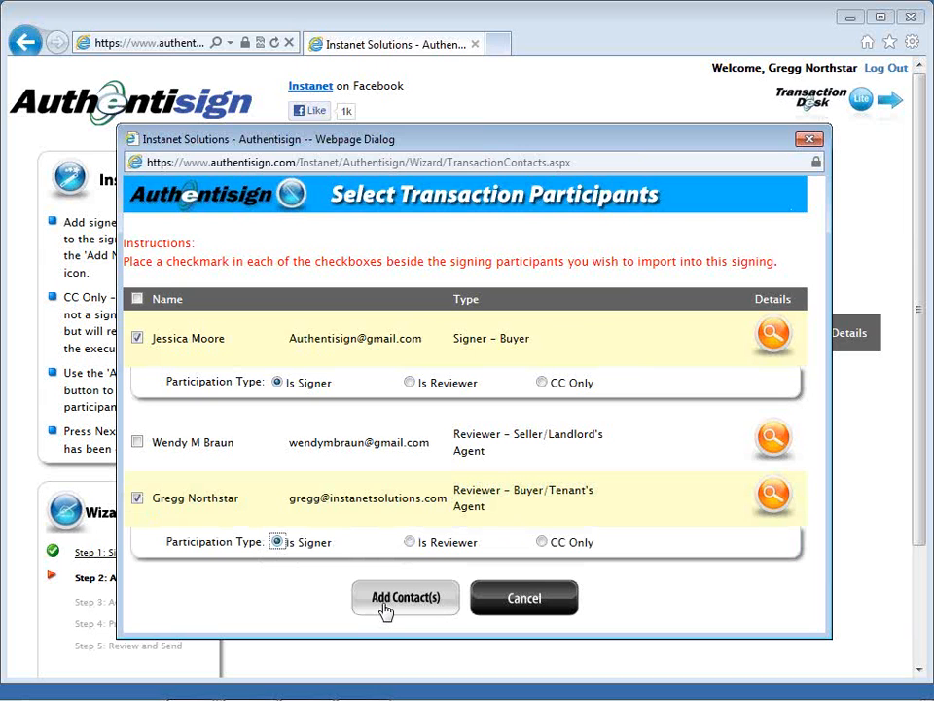
pyautogui.click(385, 610)
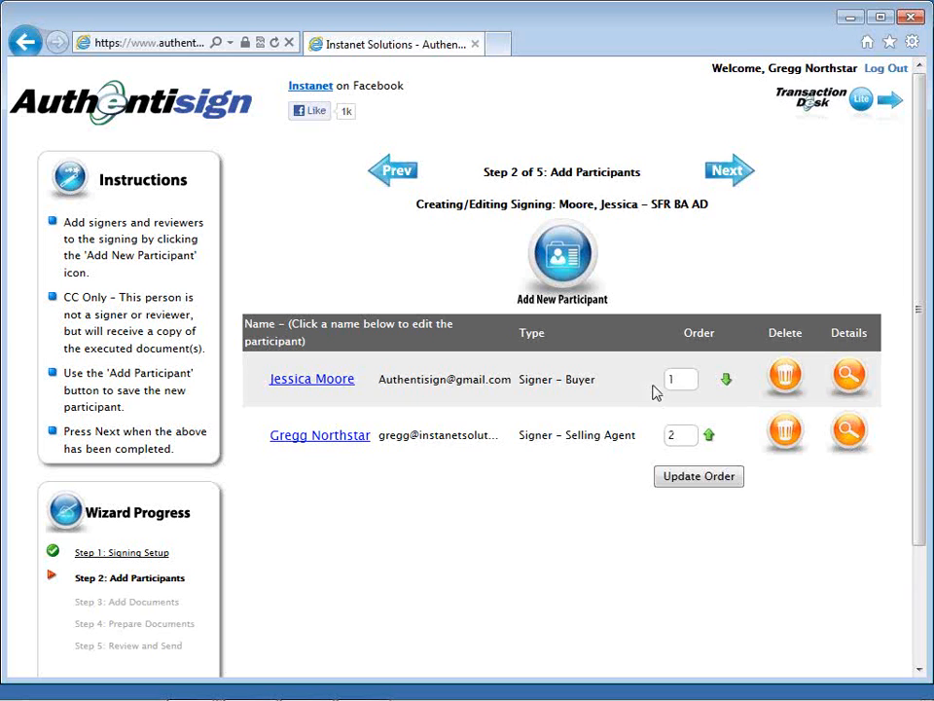
pyautogui.click(571, 270)
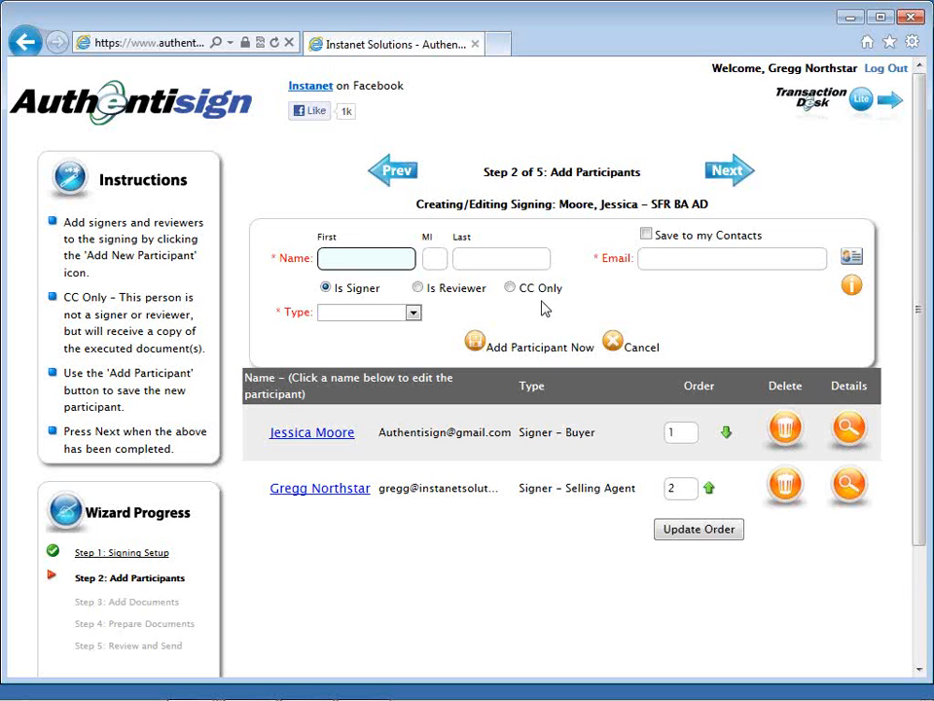
pyautogui.click(413, 312)
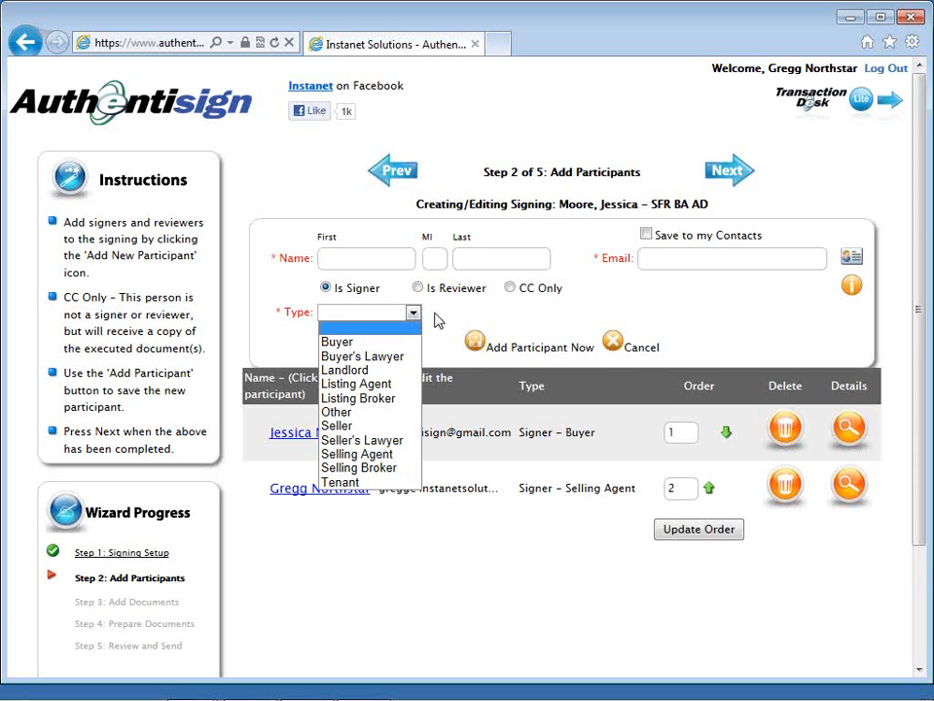
pyautogui.click(440, 322)
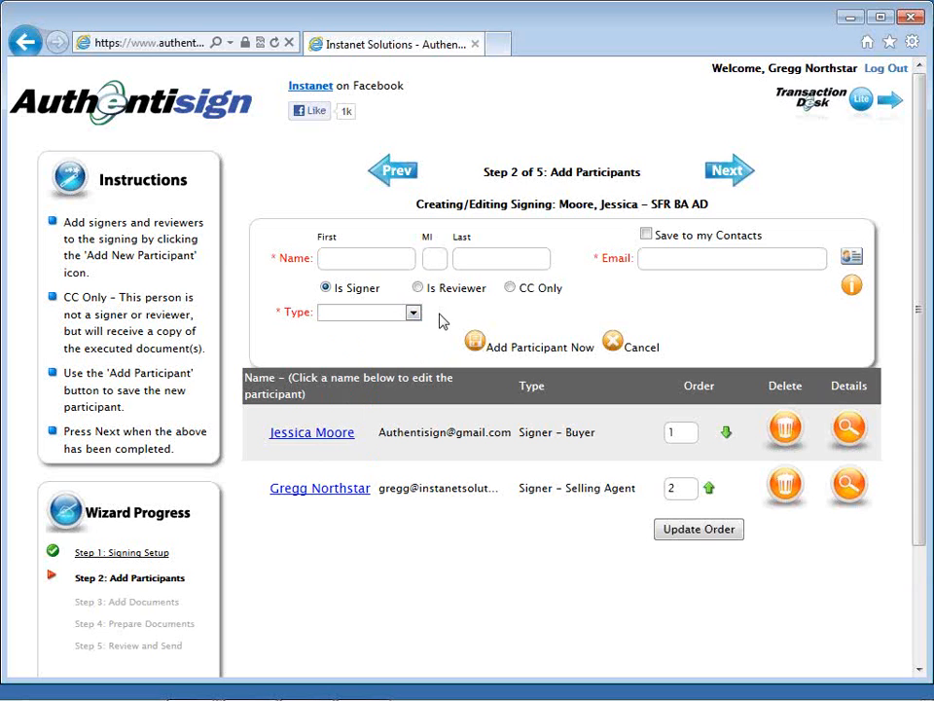
pyautogui.click(611, 343)
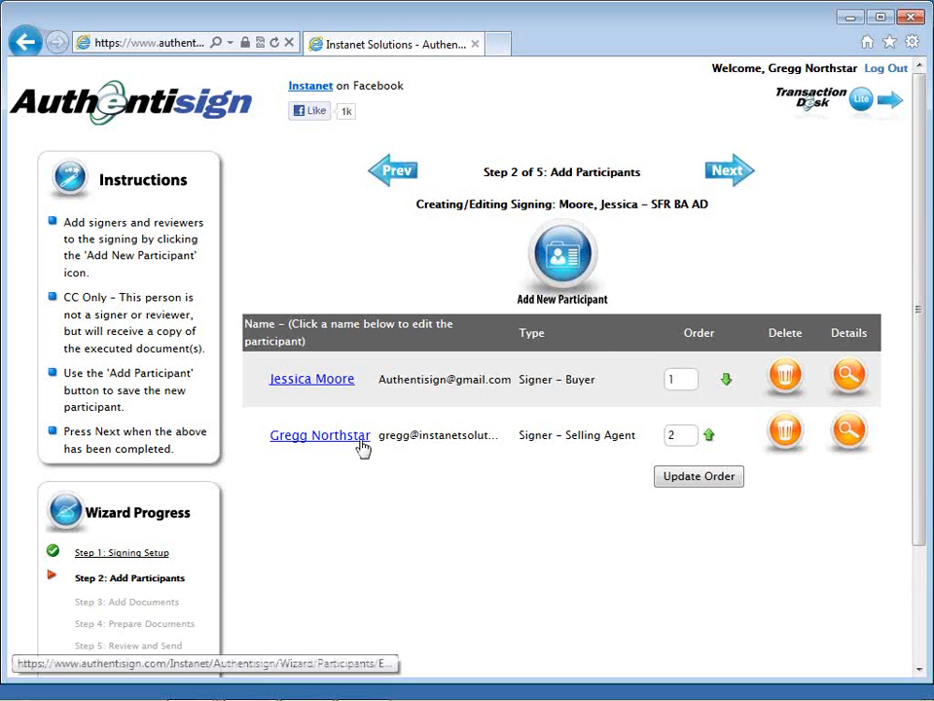
# Step: Add the middle initial to the buyer's participant record and save the participant
pyautogui.click(337, 387)
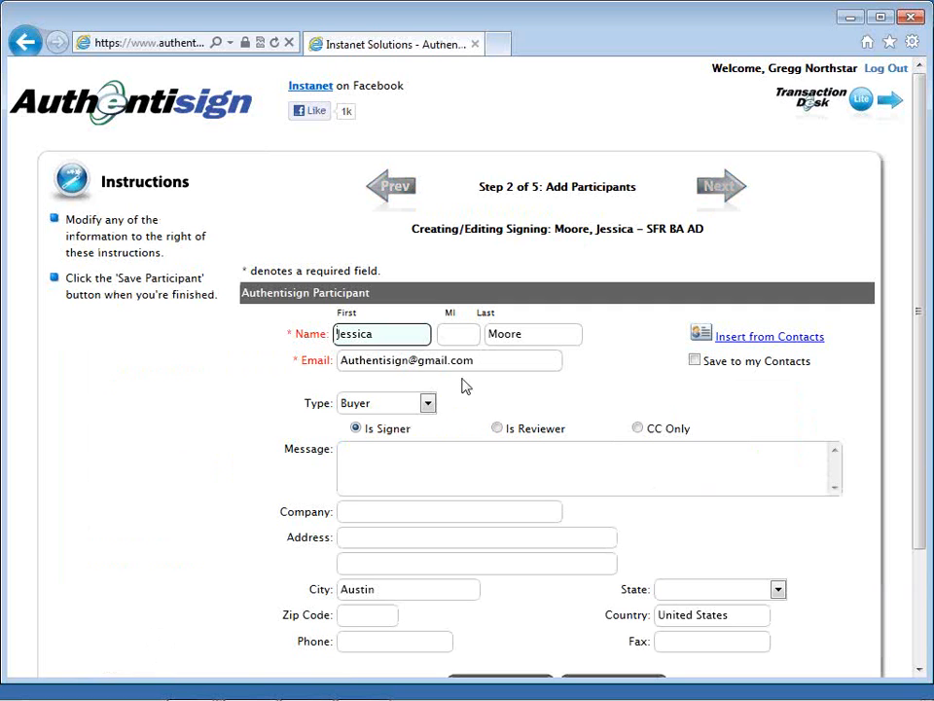
pyautogui.click(467, 333)
pyautogui.write('L')
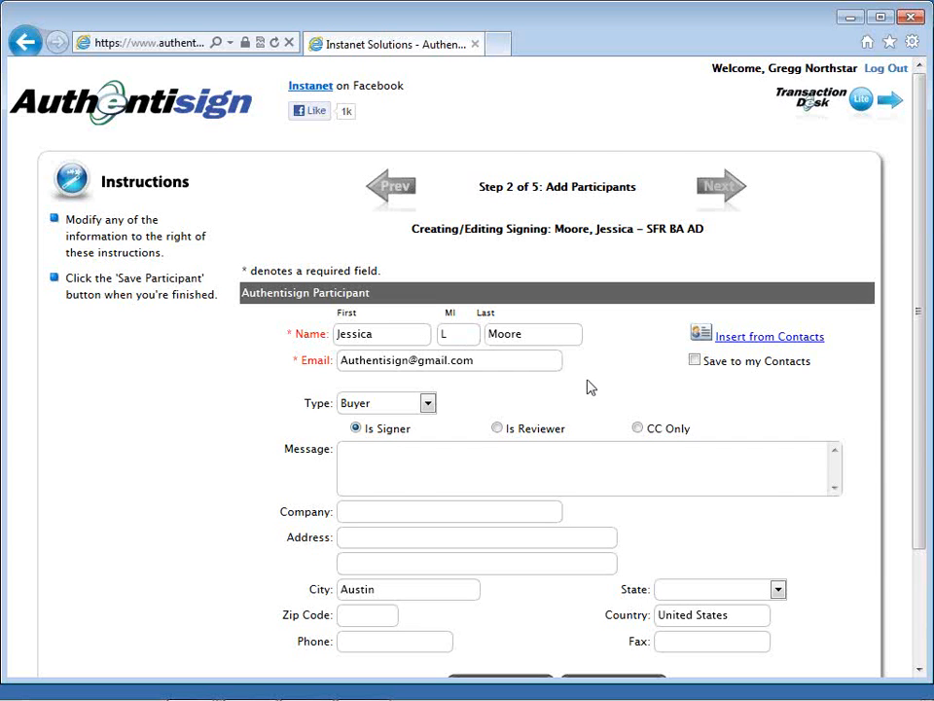
pyautogui.scroll(-1, 589, 383)
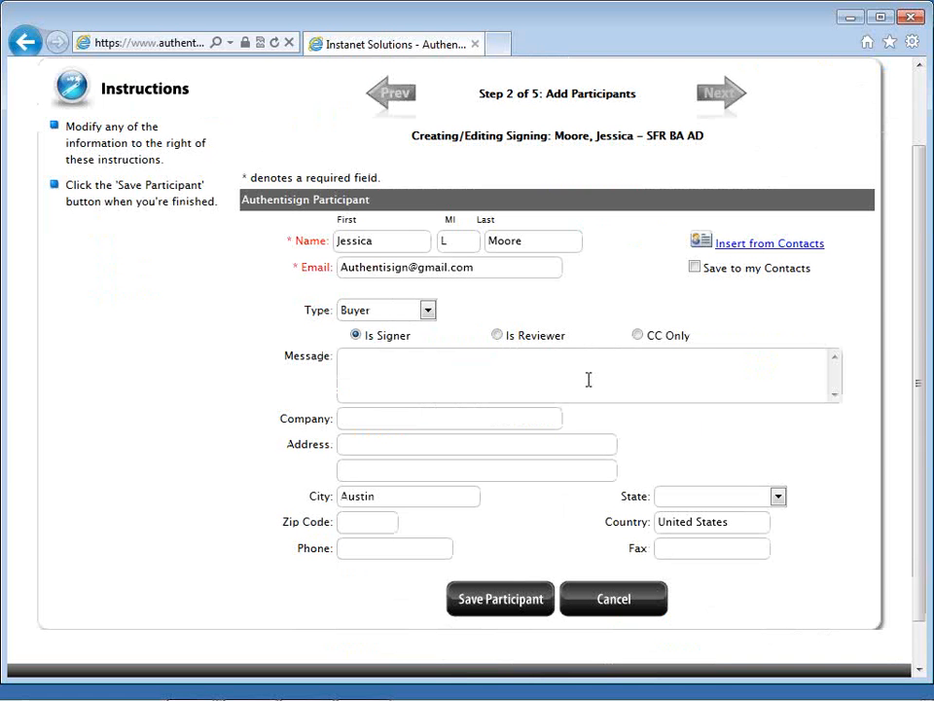
pyautogui.scroll(-1, 588, 379)
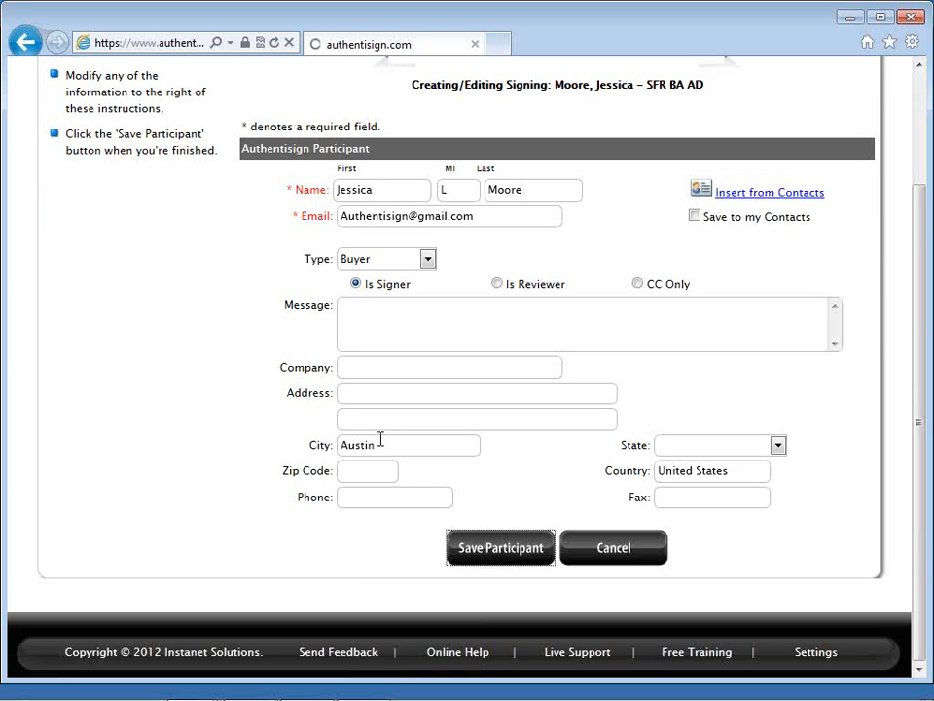
pyautogui.click(455, 548)
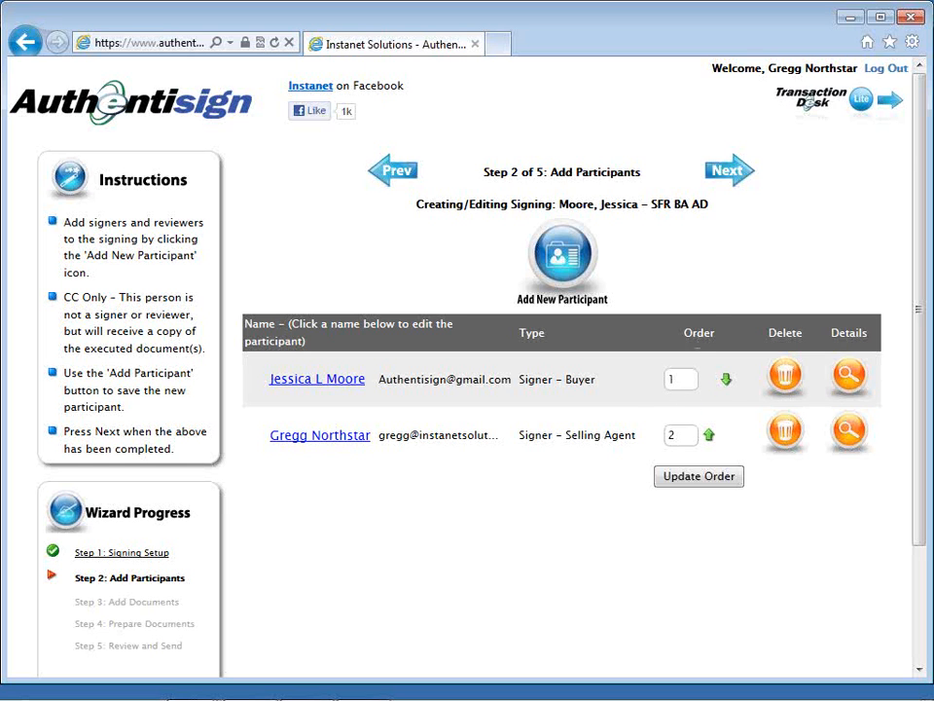
# Step: Continue to adding documents and import the Agency Relationships and Contract for Exclusive Right to Represent Buyer forms from the transaction
pyautogui.click(735, 181)
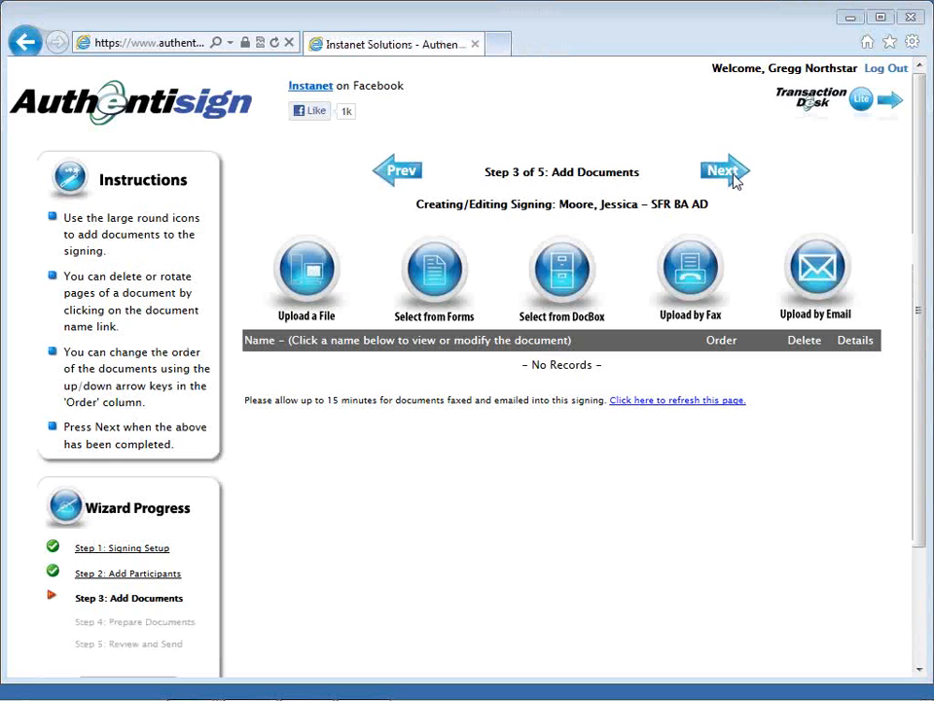
pyautogui.click(736, 181)
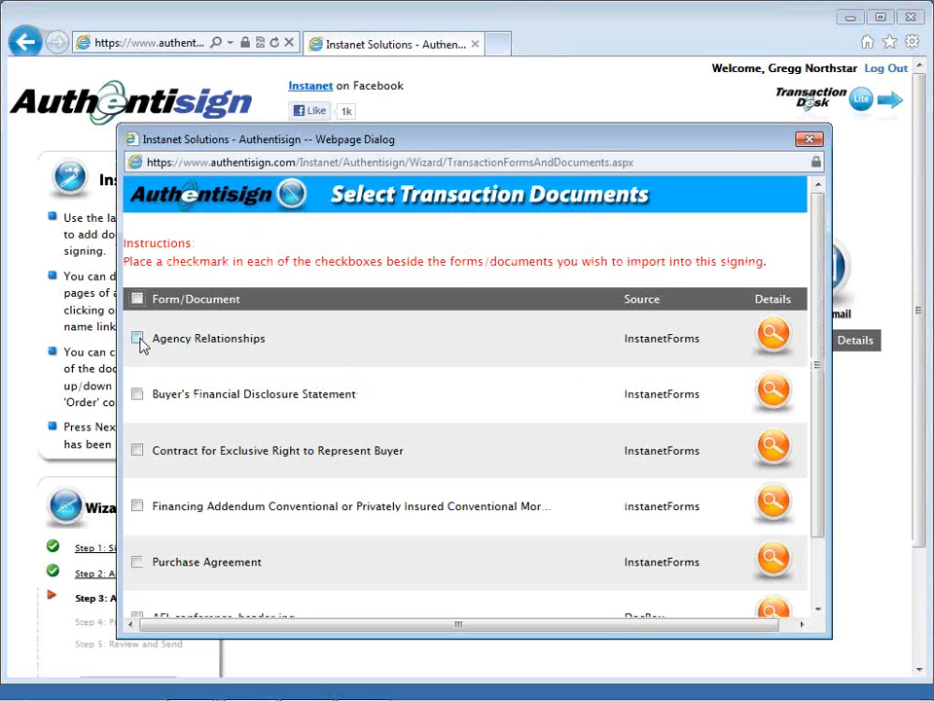
pyautogui.click(139, 340)
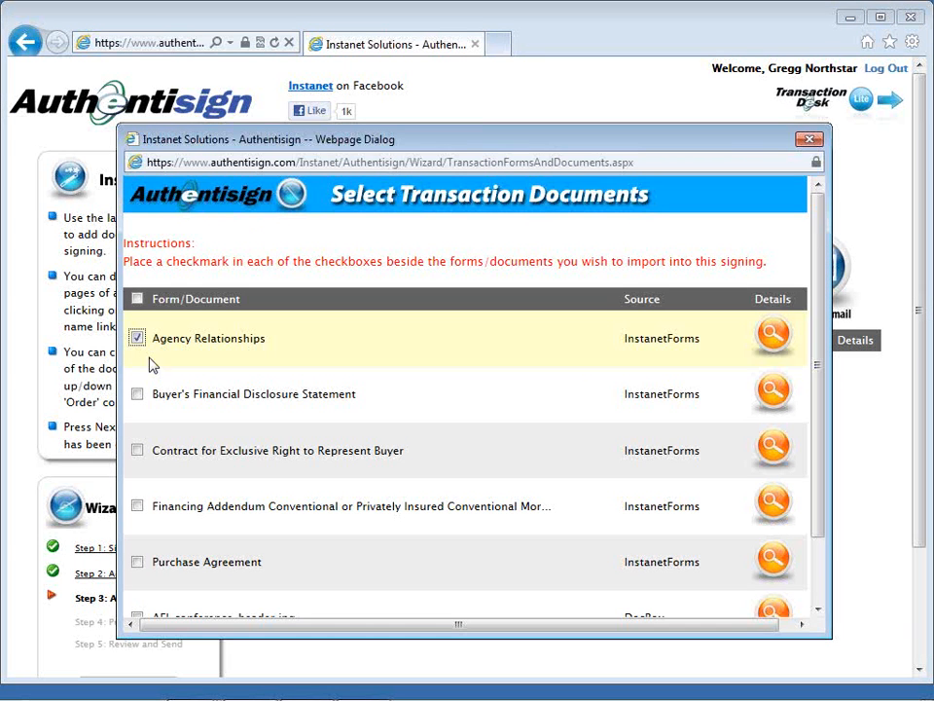
pyautogui.click(139, 453)
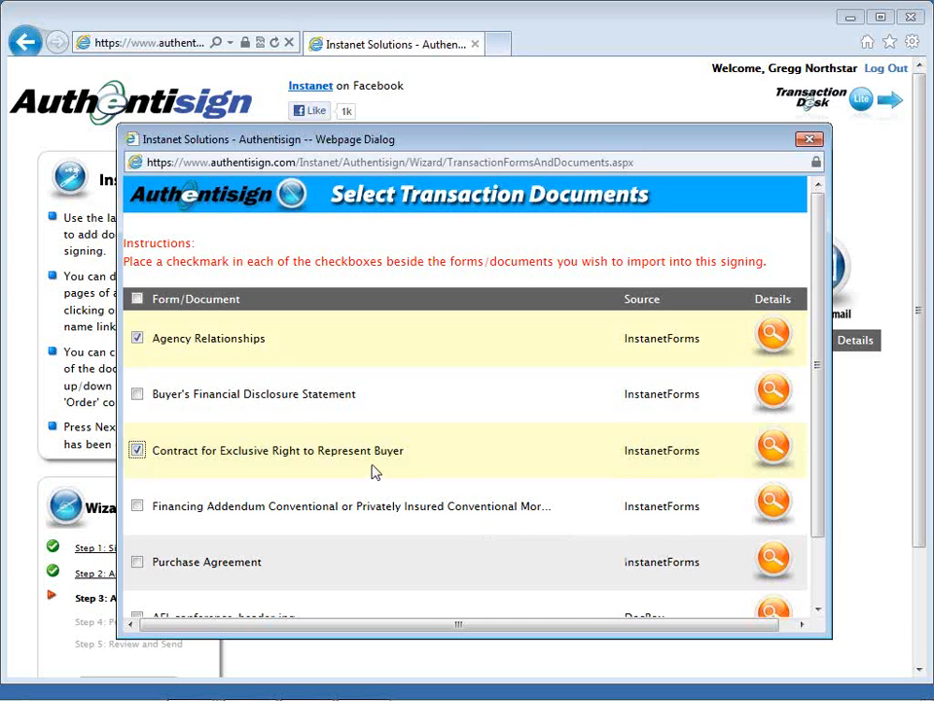
pyautogui.scroll(-1, 376, 472)
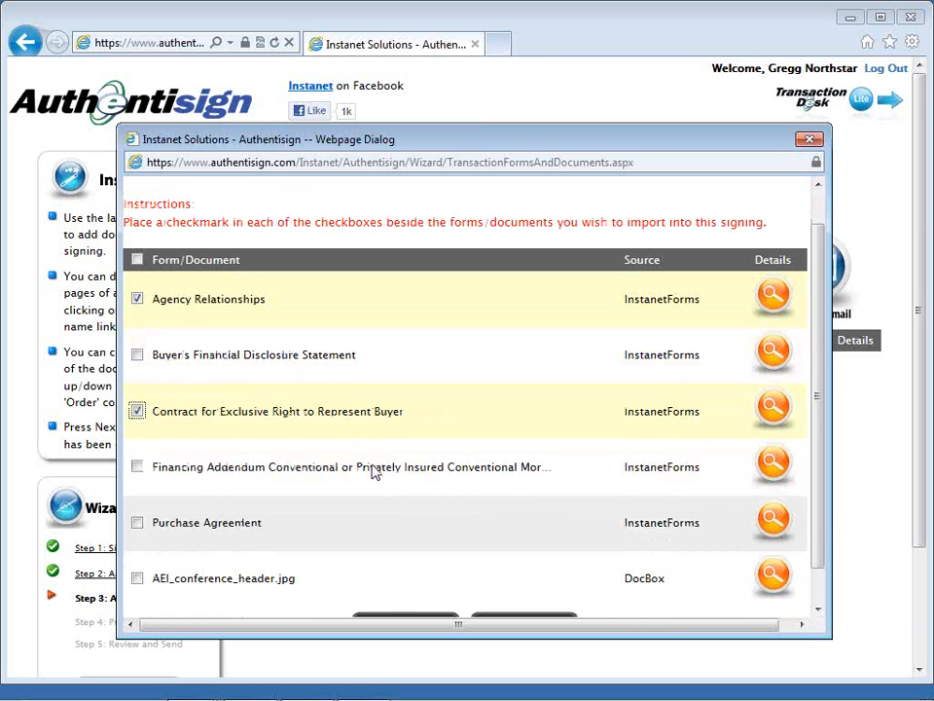
pyautogui.scroll(-1, 377, 474)
pyautogui.scroll(-1, 380, 477)
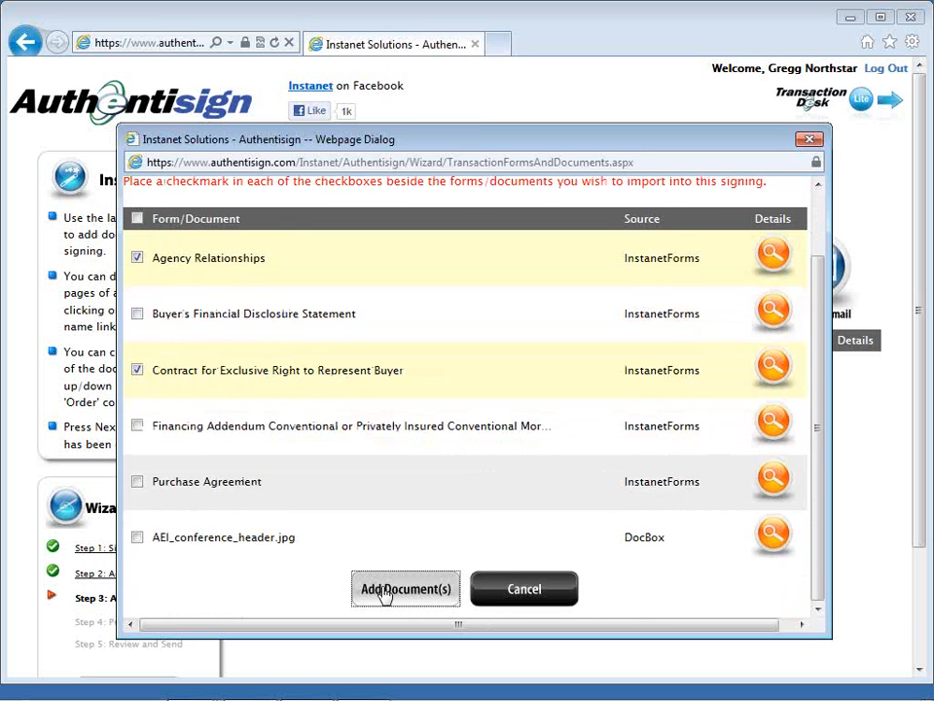
pyautogui.click(385, 593)
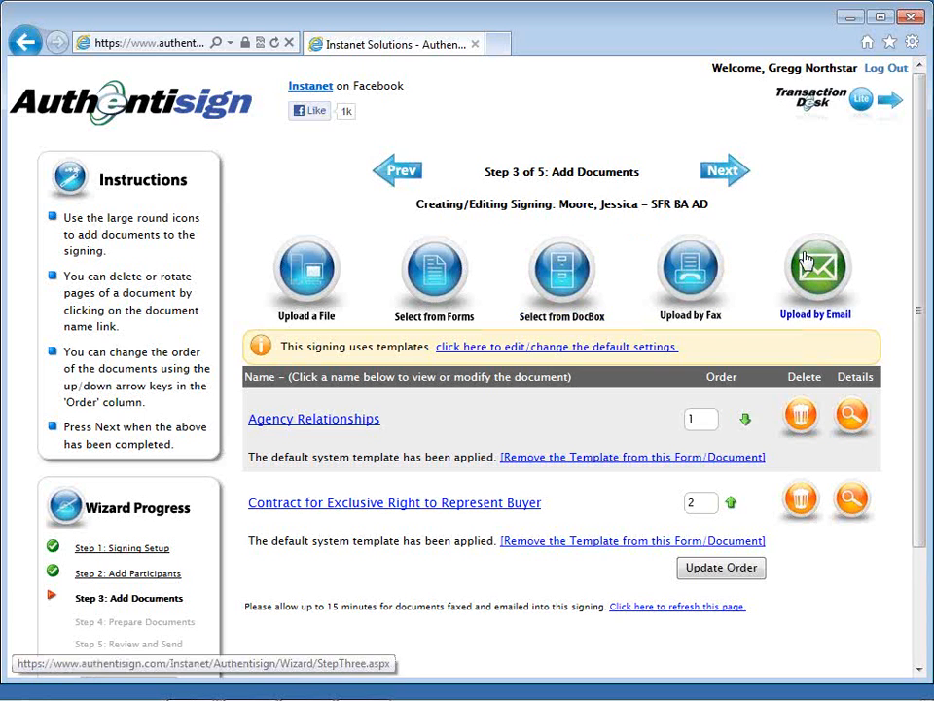
# Step: Continue to preparing documents and fit the Agency Relationships page to the viewer's width
pyautogui.click(726, 180)
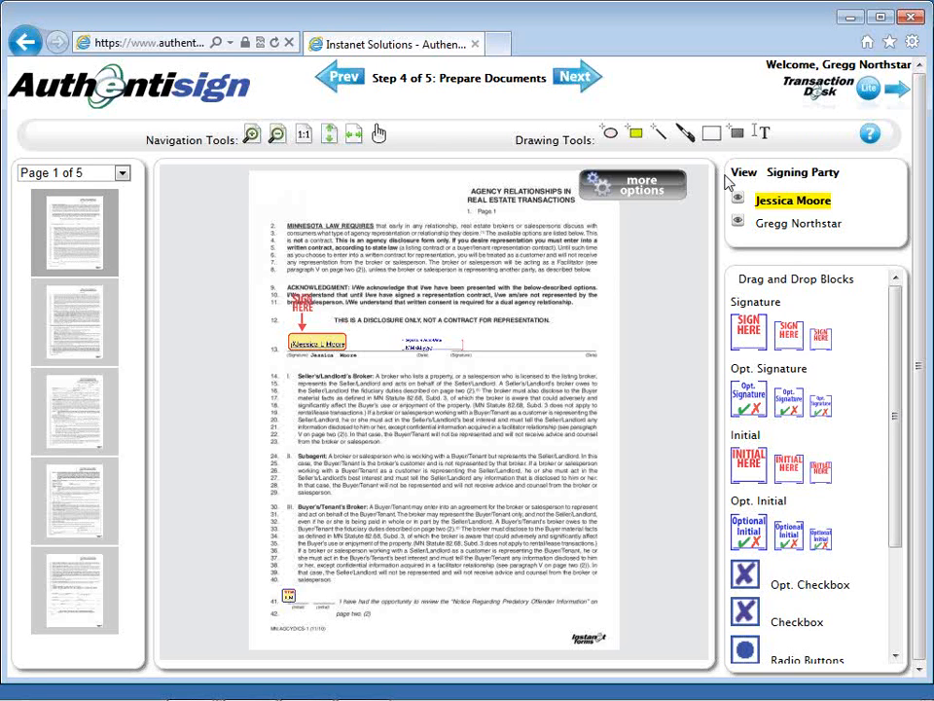
pyautogui.click(671, 193)
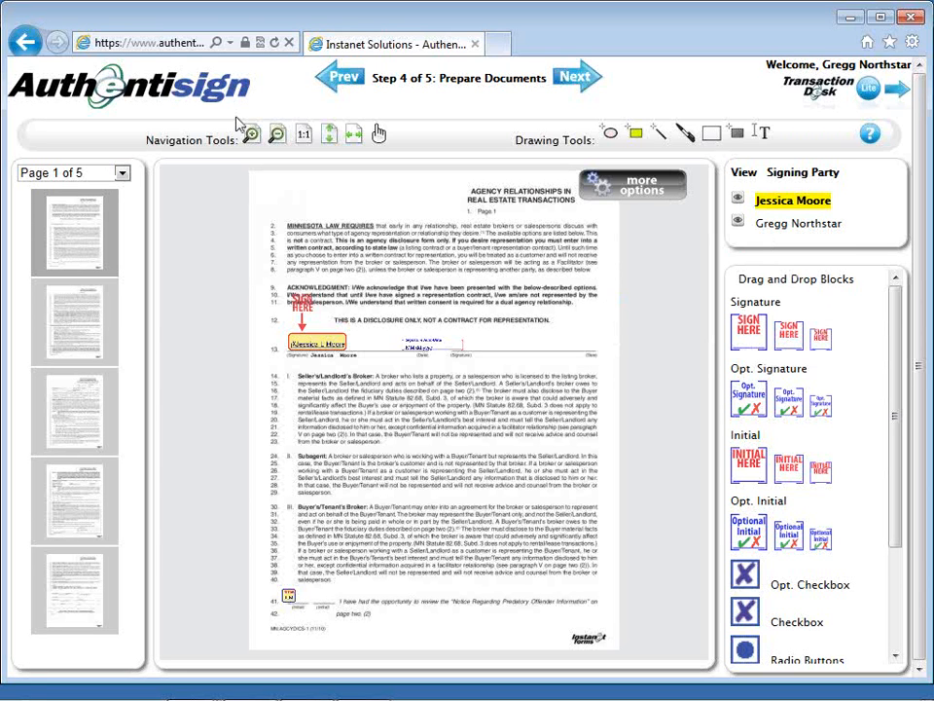
pyautogui.click(354, 135)
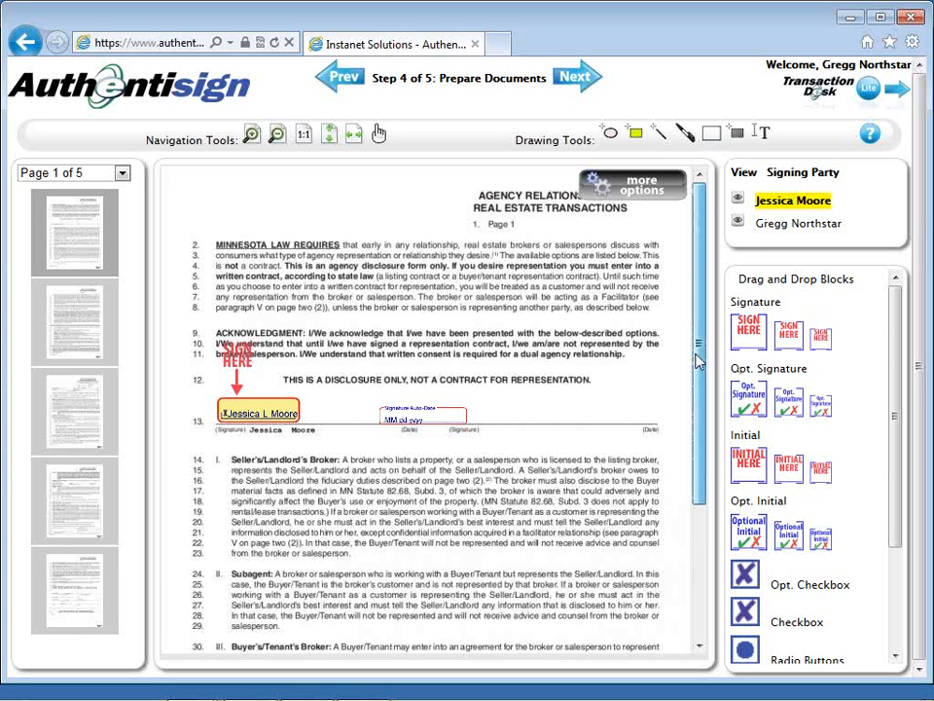
# Step: Shift the buyer's signature block slightly to the right along line 13 of the Agency Relationships form
pyautogui.moveTo(697, 362); pyautogui.dragTo(710, 389)
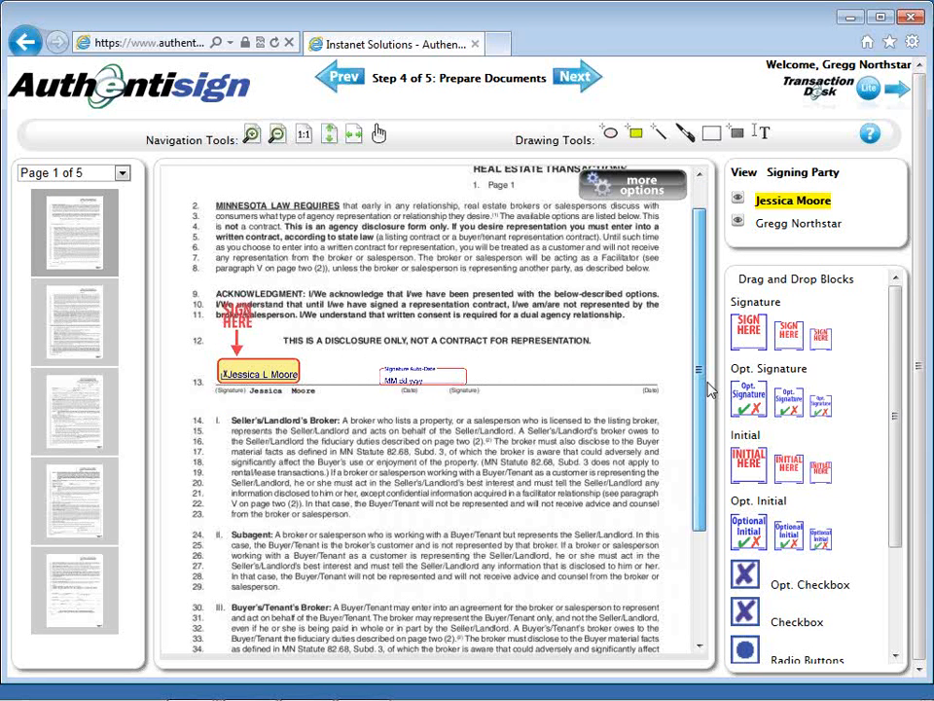
pyautogui.scroll(-2, 307, 347)
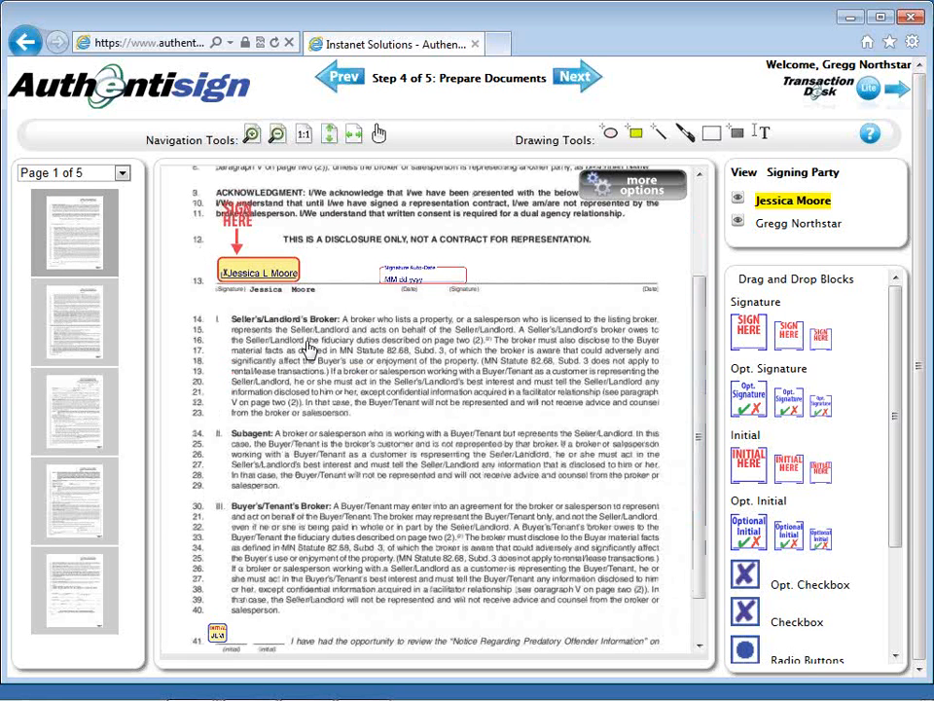
pyautogui.click(249, 269)
pyautogui.moveTo(249, 266); pyautogui.dragTo(259, 271)
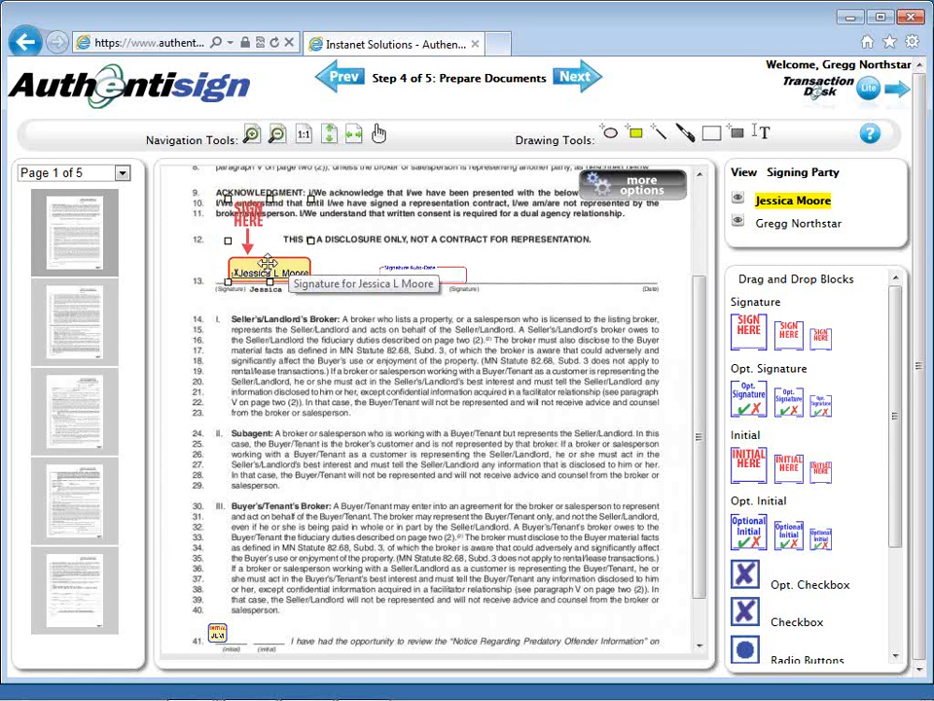
pyautogui.rightClick(268, 265)
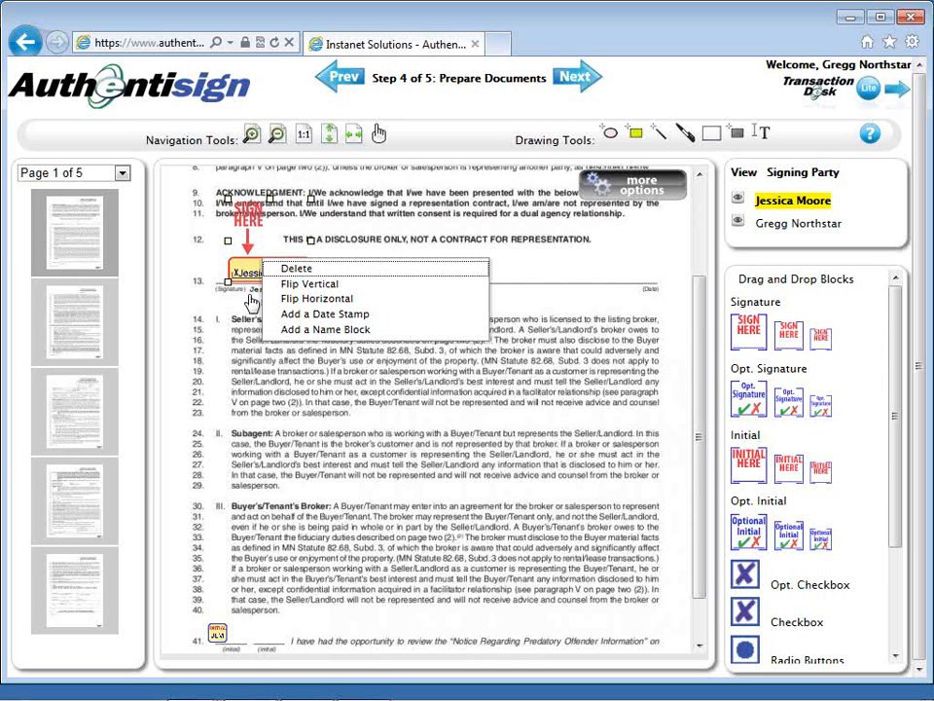
pyautogui.click(269, 314)
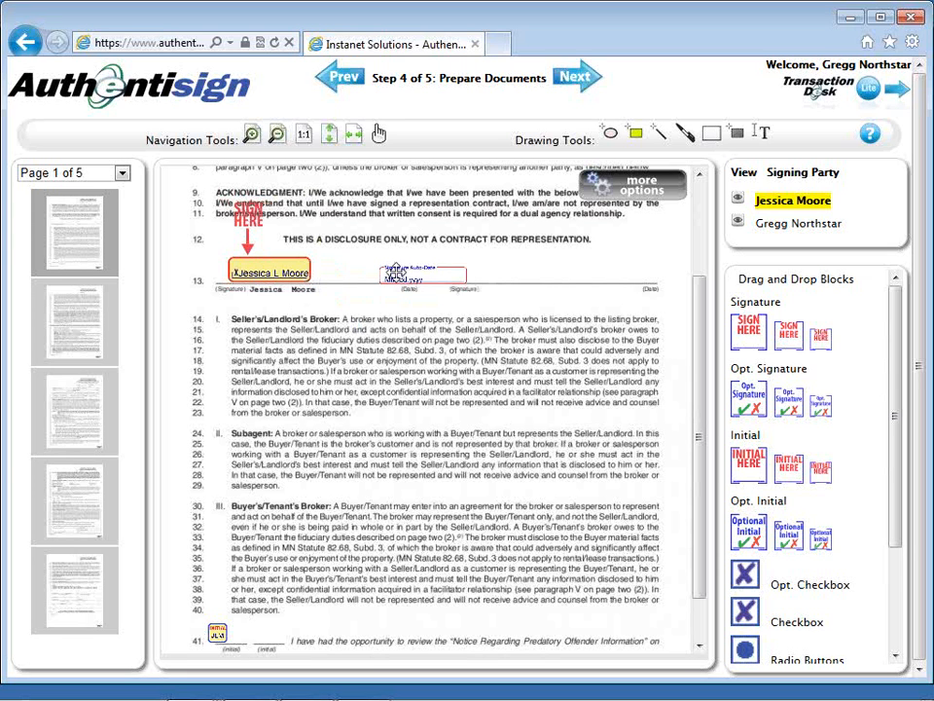
pyautogui.rightClick(395, 272)
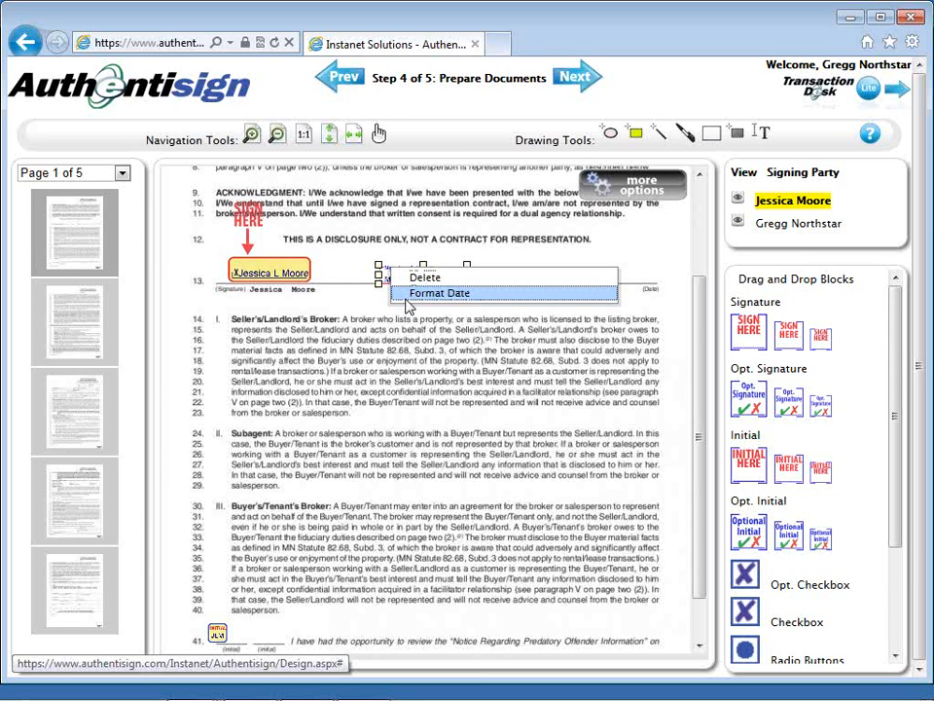
pyautogui.click(438, 293)
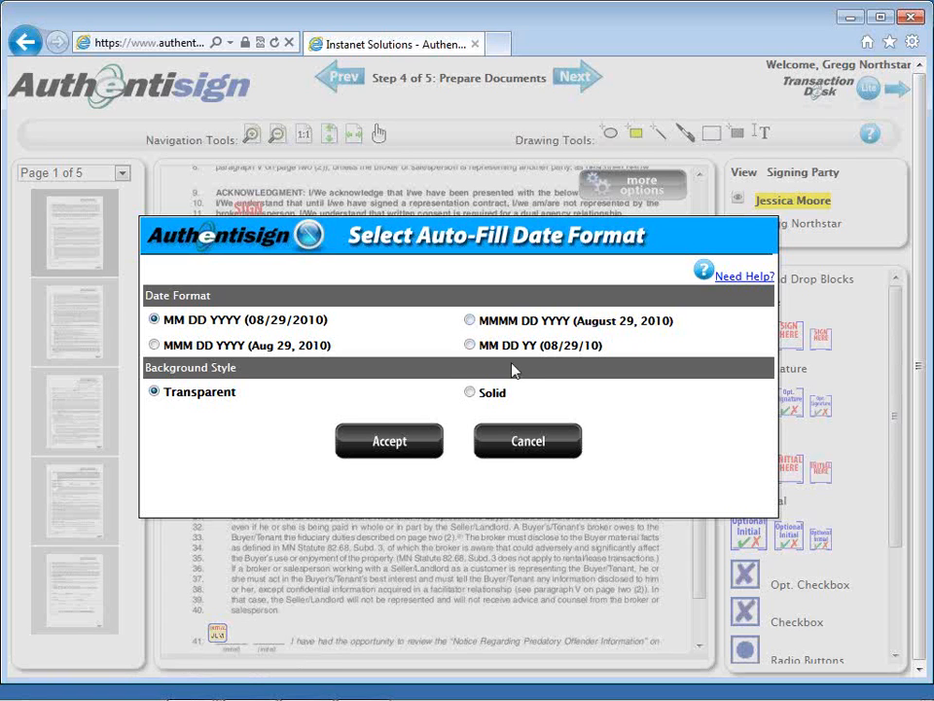
pyautogui.click(526, 443)
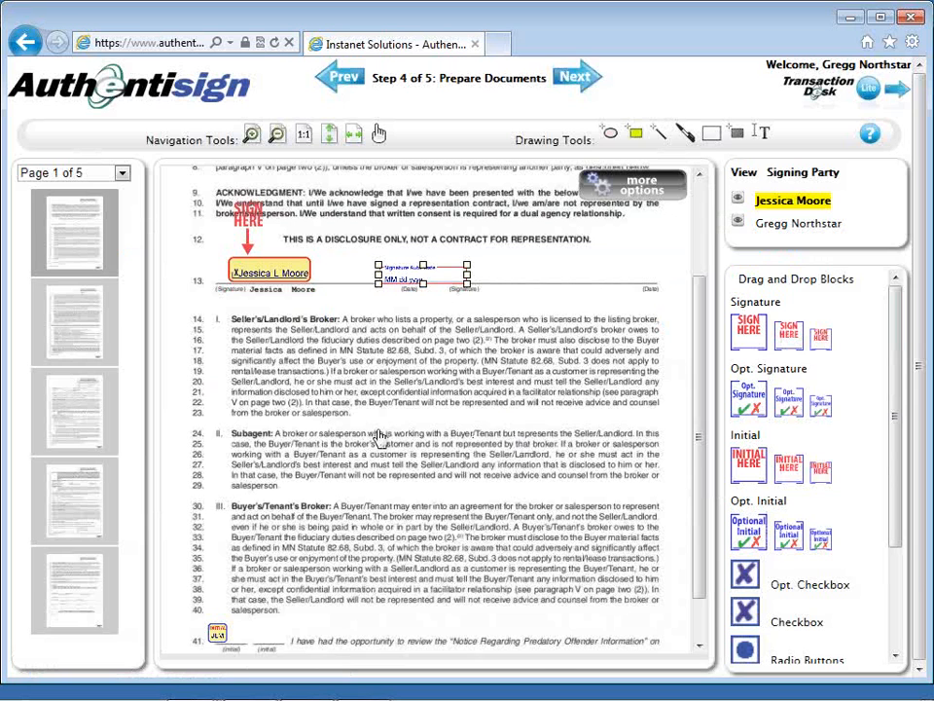
# Step: Shift the buyer's initials block slightly to the right on line 41 of page 1, and open page 2
pyautogui.scroll(-1, 380, 435)
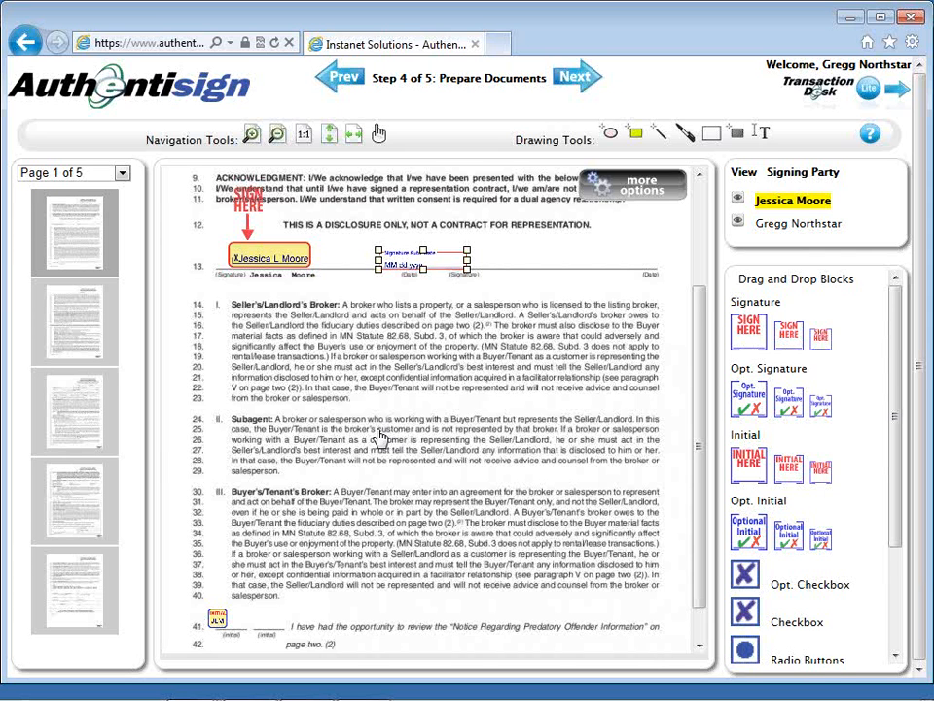
pyautogui.scroll(-3, 380, 435)
pyautogui.click(217, 574)
pyautogui.rightClick(218, 572)
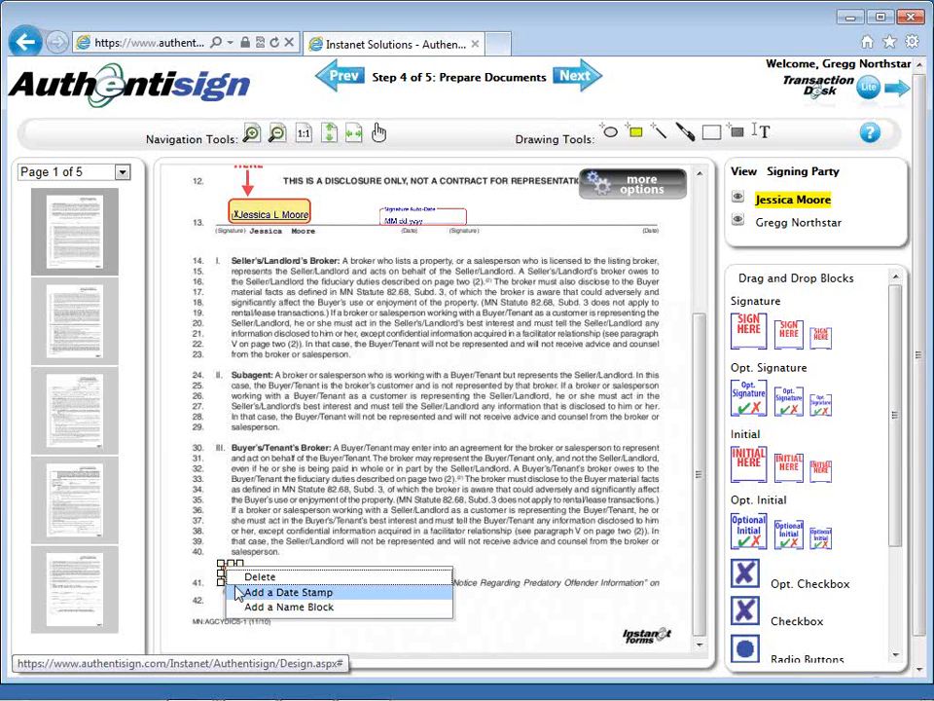
pyautogui.click(226, 547)
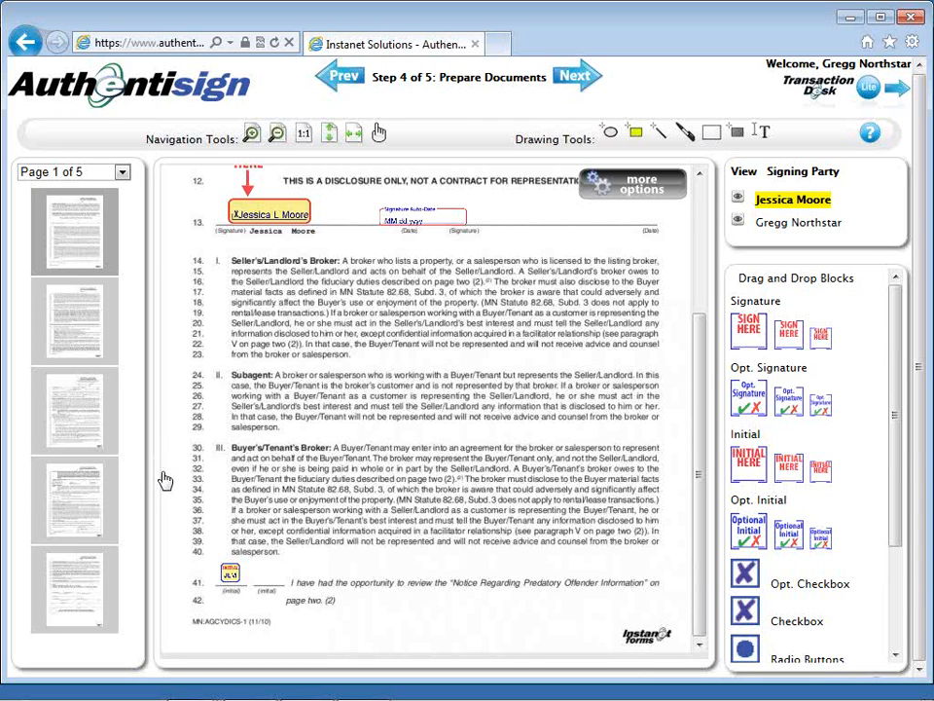
pyautogui.click(84, 345)
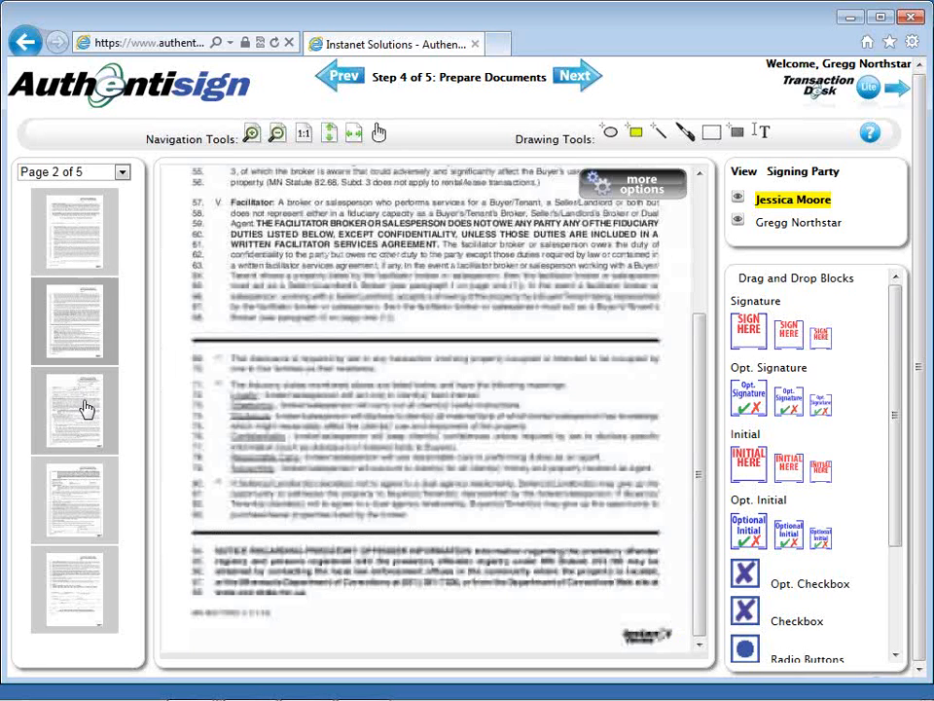
# Step: Go to page 5 of the documents and check the options available for the buyer's signature block on line 114
pyautogui.click(87, 407)
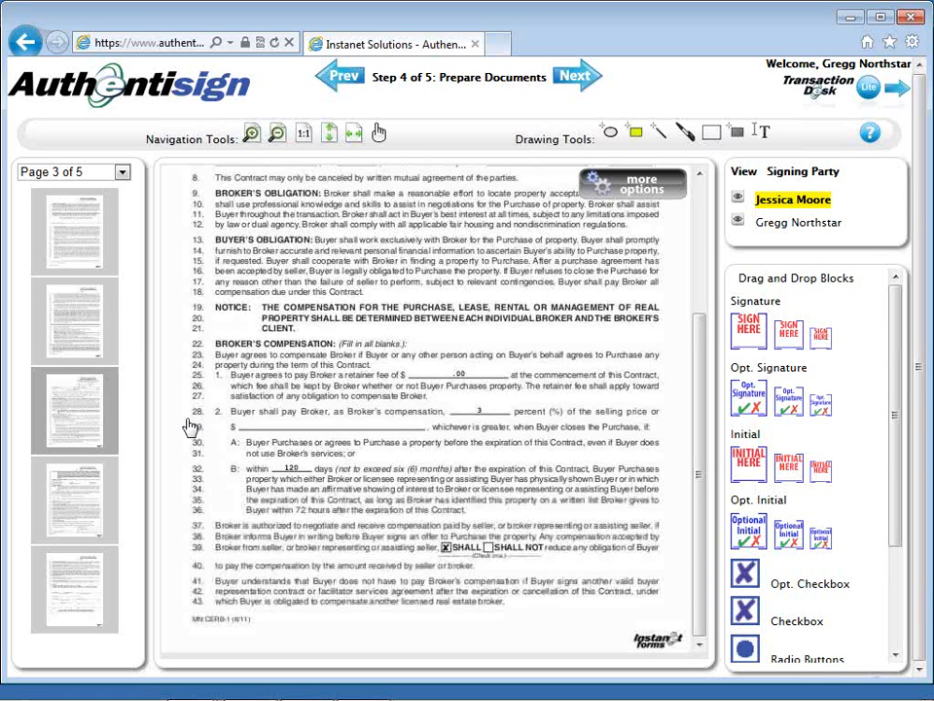
pyautogui.click(77, 590)
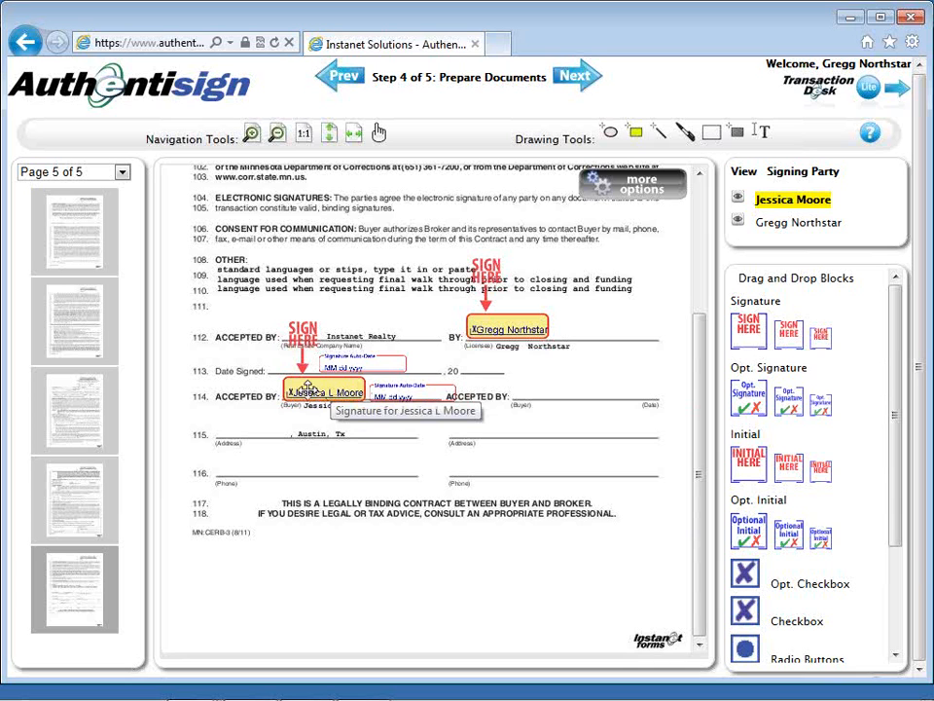
pyautogui.click(307, 388)
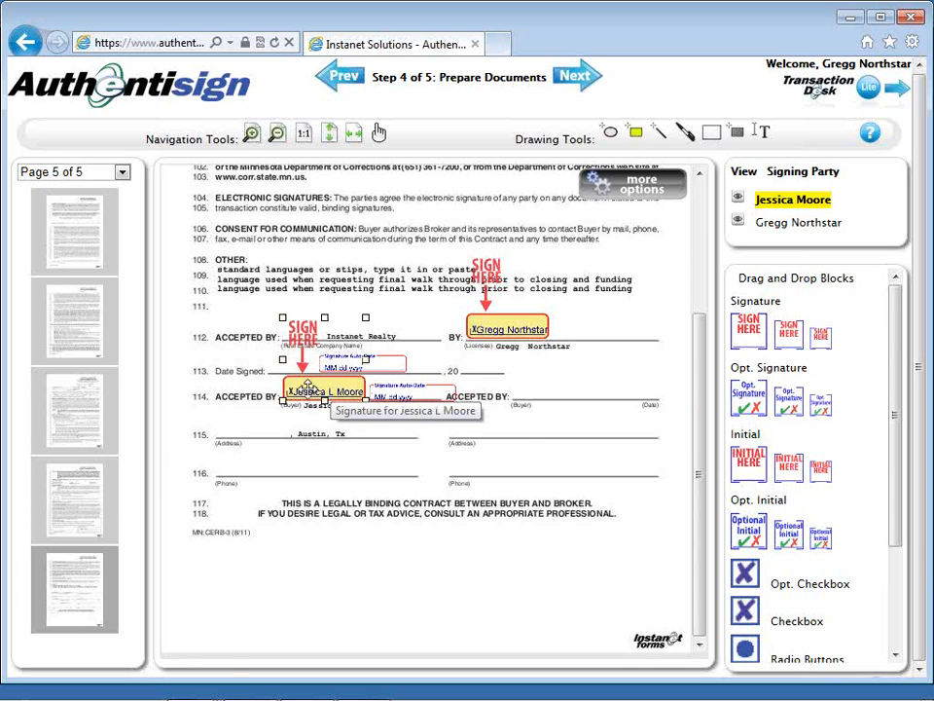
pyautogui.rightClick(308, 389)
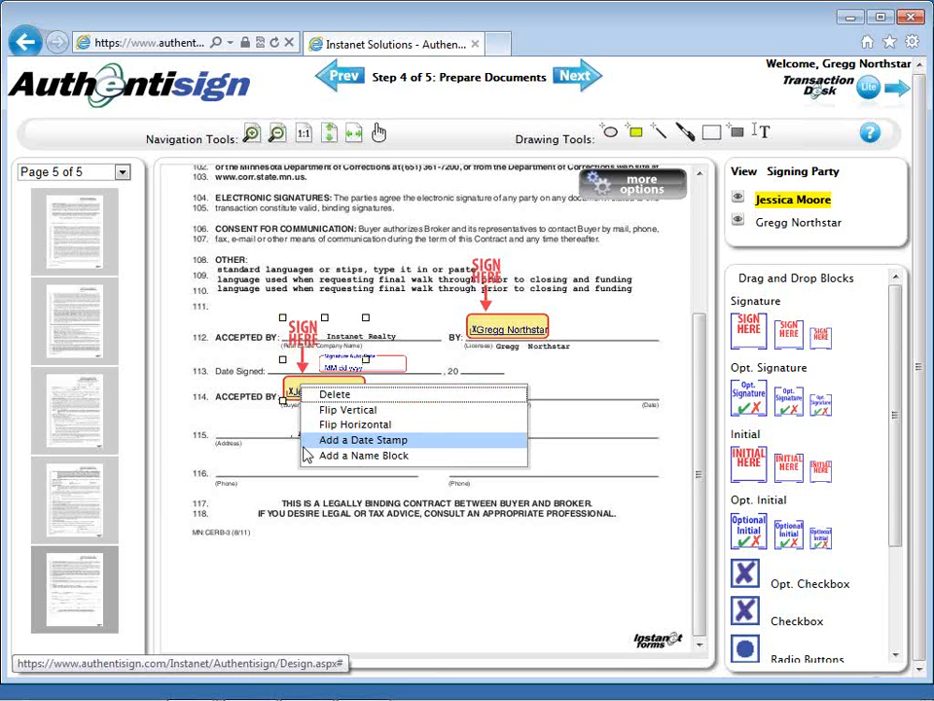
pyautogui.click(307, 444)
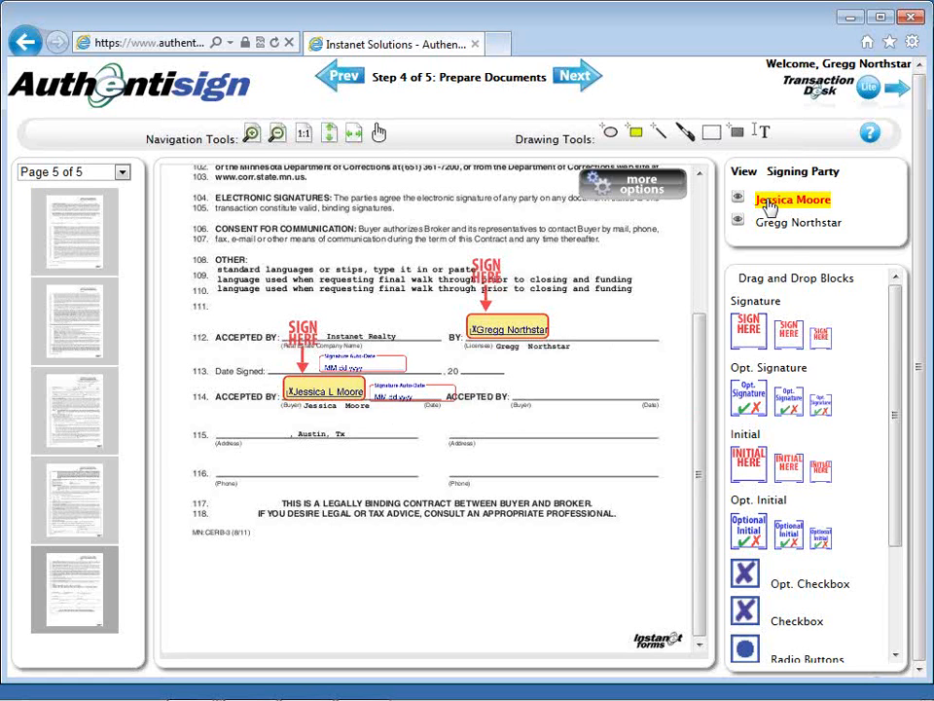
# Step: Place a medium optional initial block for the buyer above the phone line on line 116 of page 5
pyautogui.click(790, 532)
pyautogui.moveTo(791, 529); pyautogui.dragTo(613, 503)
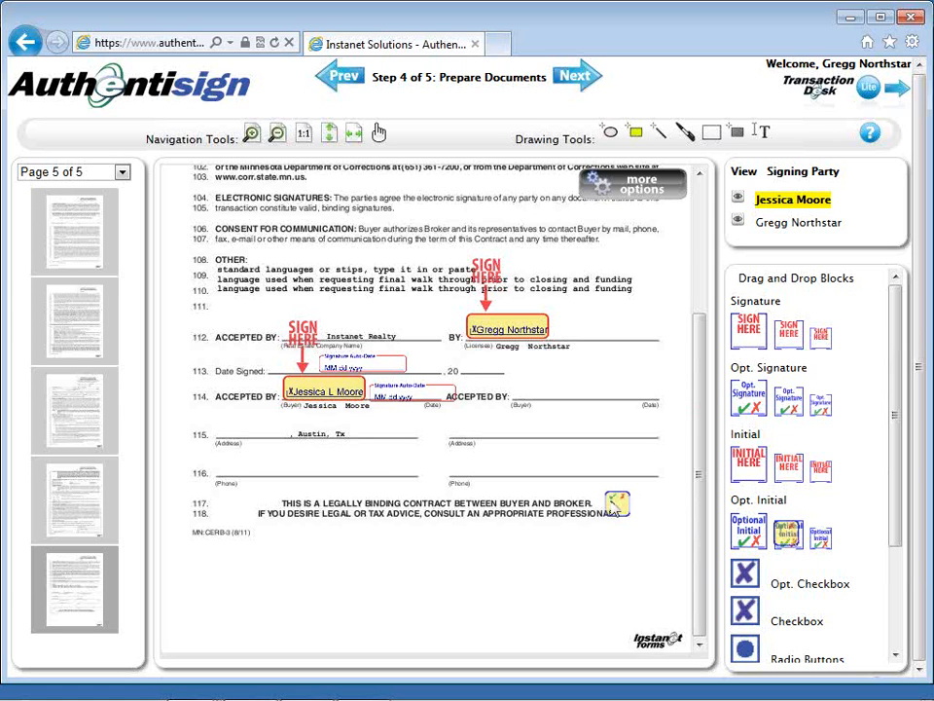
pyautogui.moveTo(612, 507); pyautogui.dragTo(346, 474)
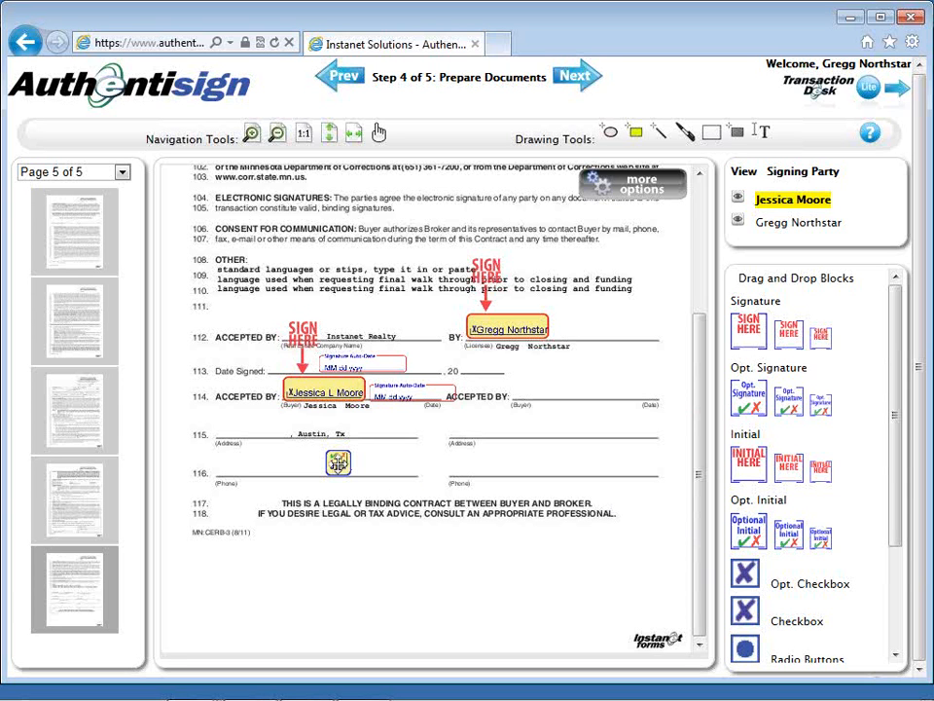
pyautogui.click(338, 464)
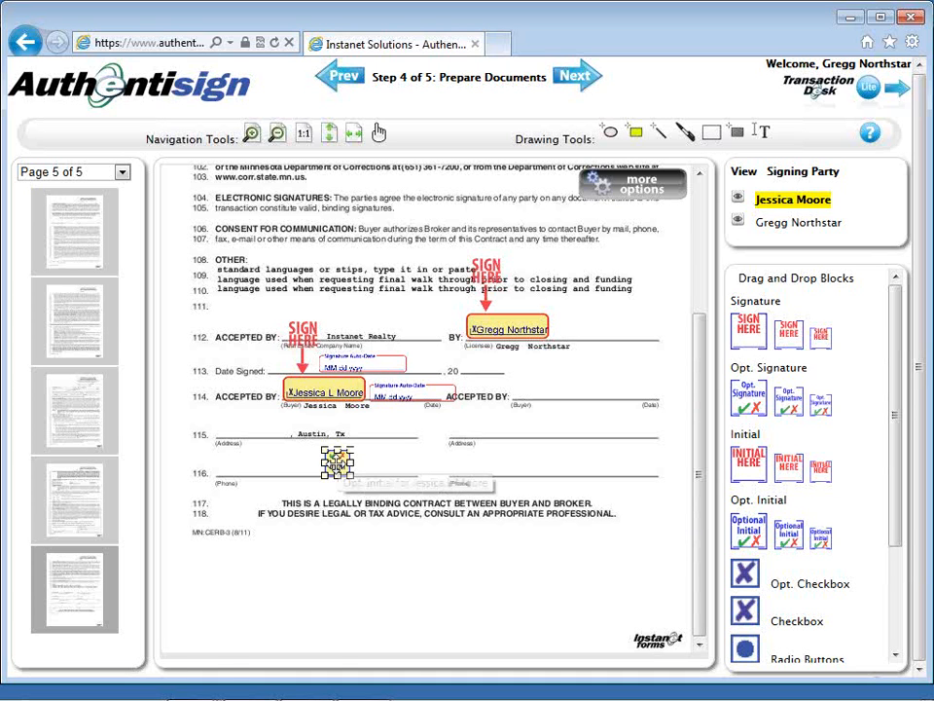
pyautogui.rightClick(338, 462)
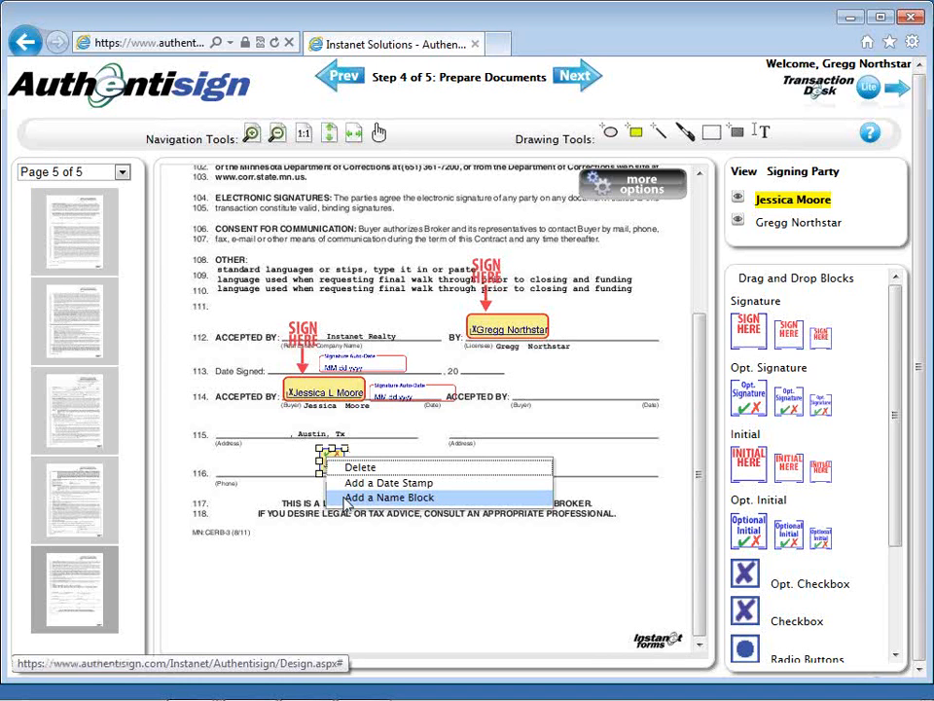
pyautogui.click(347, 501)
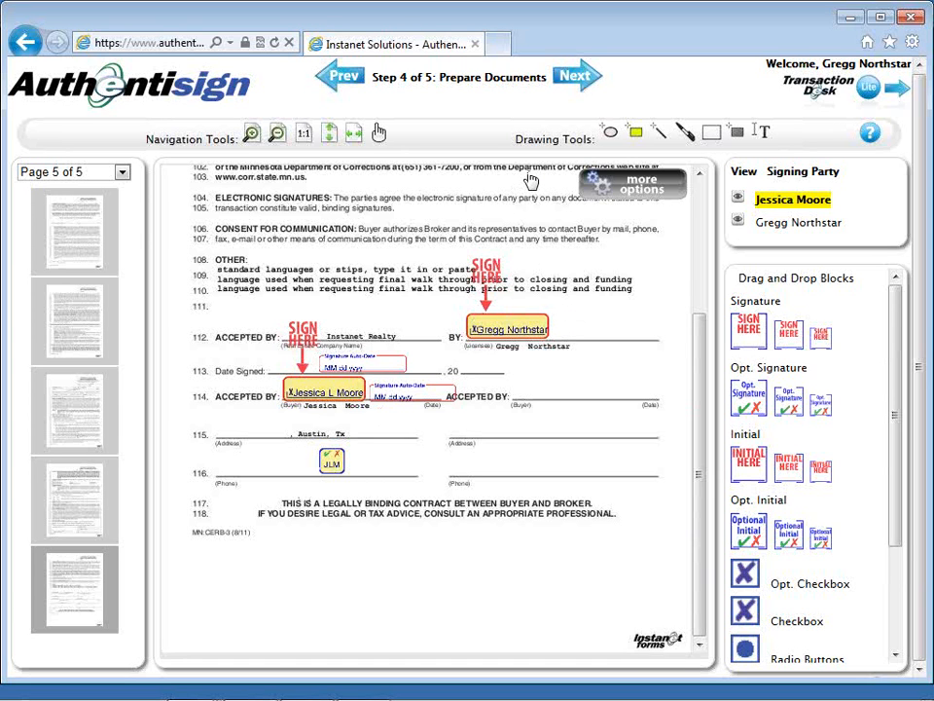
# Step: Continue to the review stage, check the signing details and participants, and finalize the signing to send the invitations
pyautogui.click(558, 82)
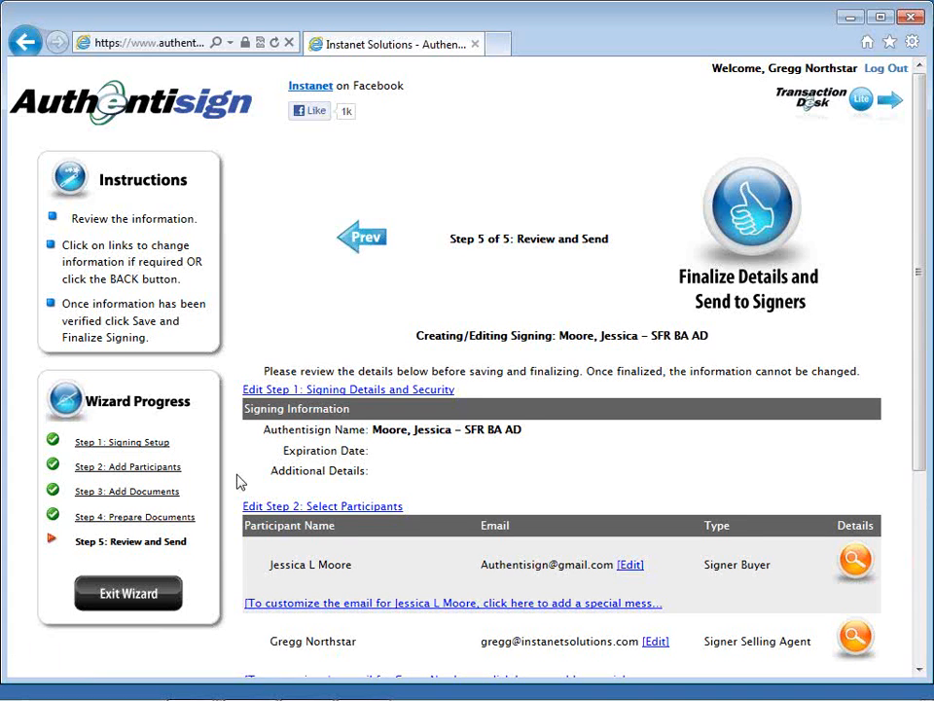
pyautogui.scroll(-1, 239, 482)
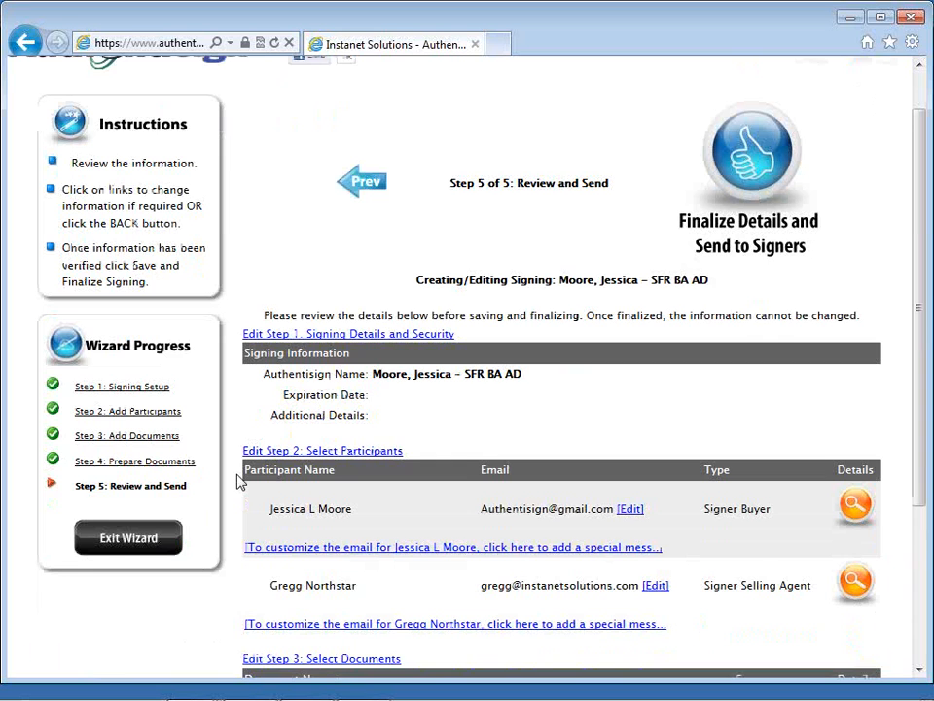
pyautogui.scroll(-1, 239, 482)
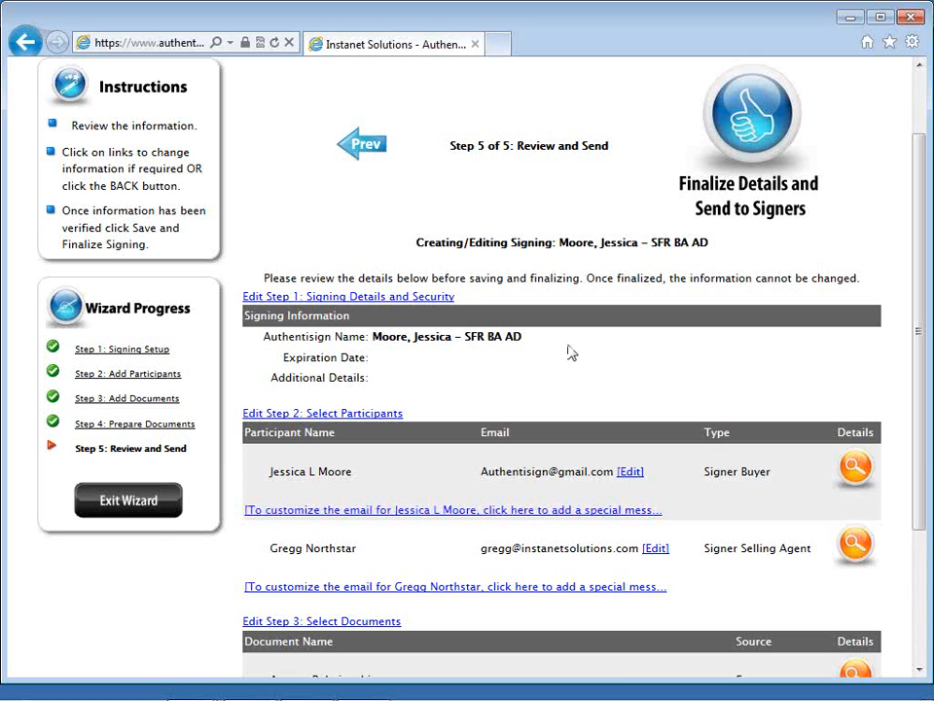
pyautogui.click(744, 128)
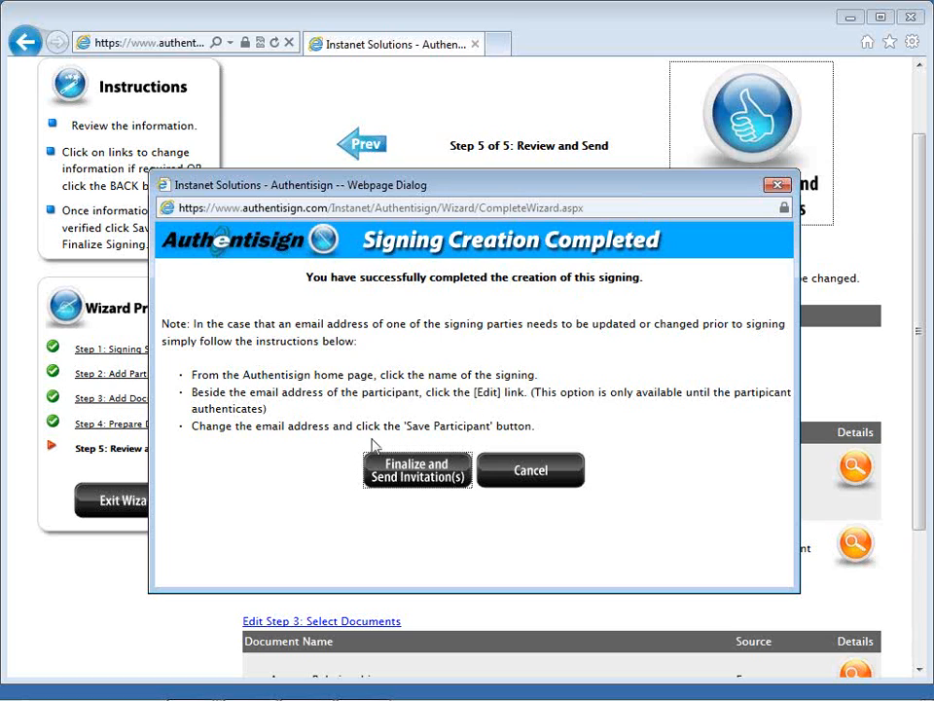
pyautogui.click(416, 477)
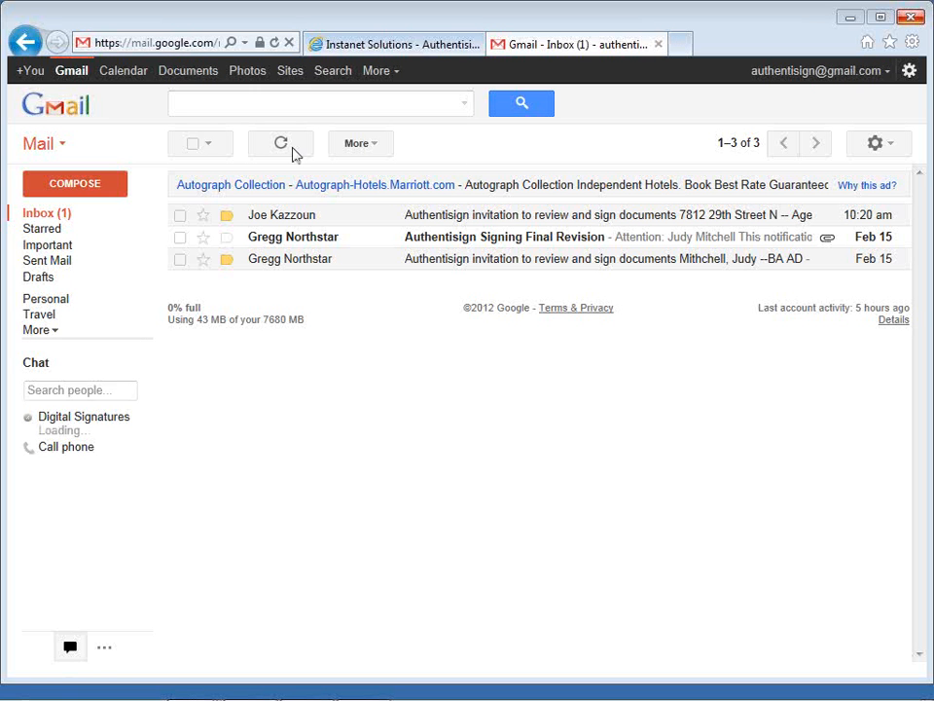
# Step: Refresh the Gmail inbox, and view the PDF attached to the Authentisign Signing Final Revision email
pyautogui.click(288, 145)
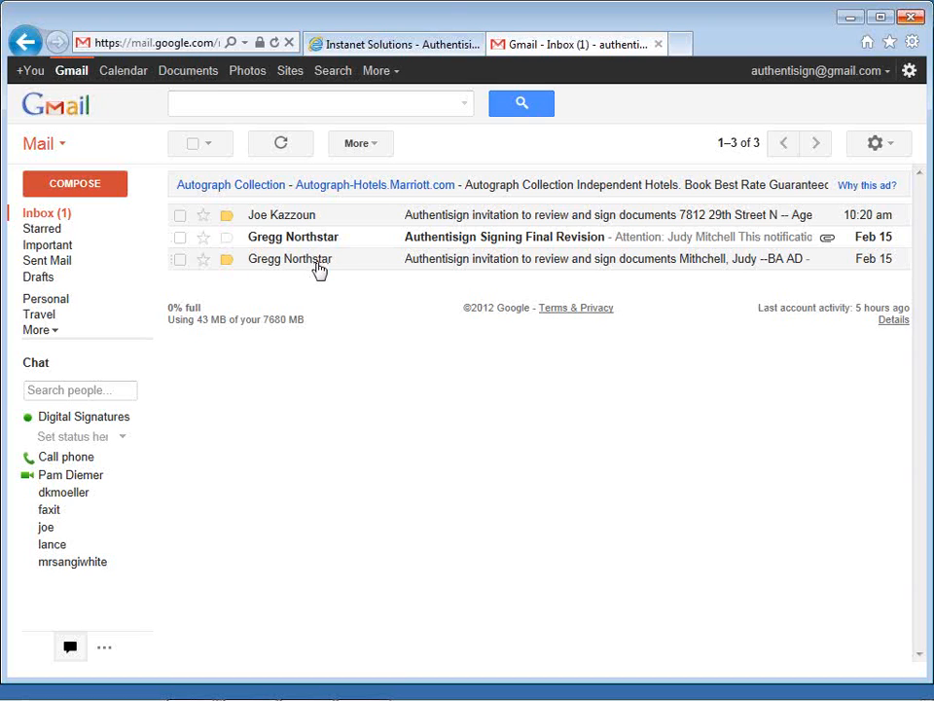
pyautogui.moveTo(320, 269)
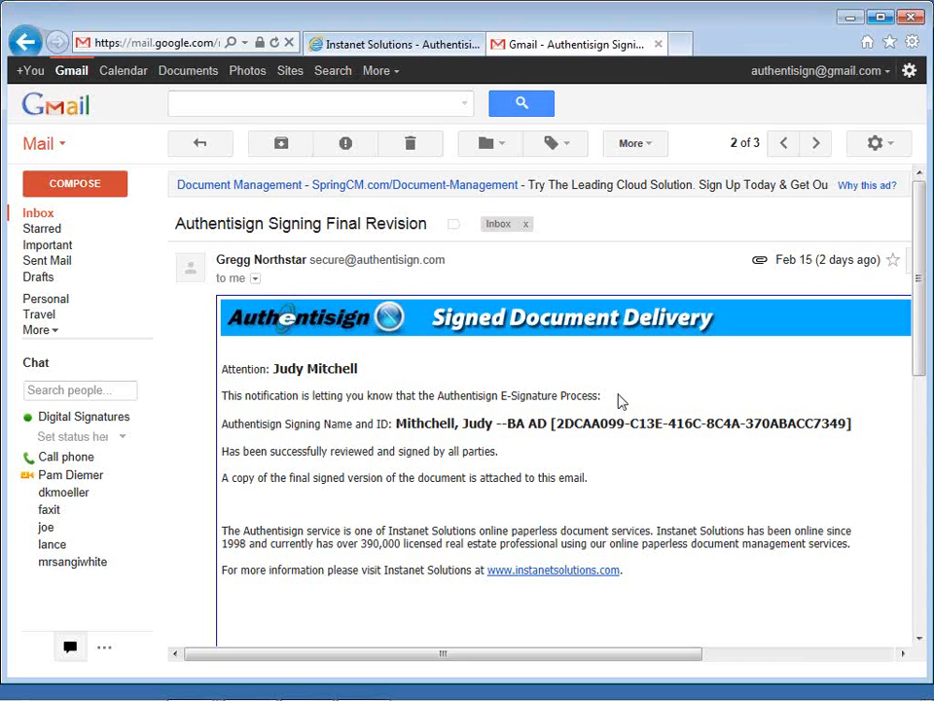
pyautogui.scroll(-1, 618, 399)
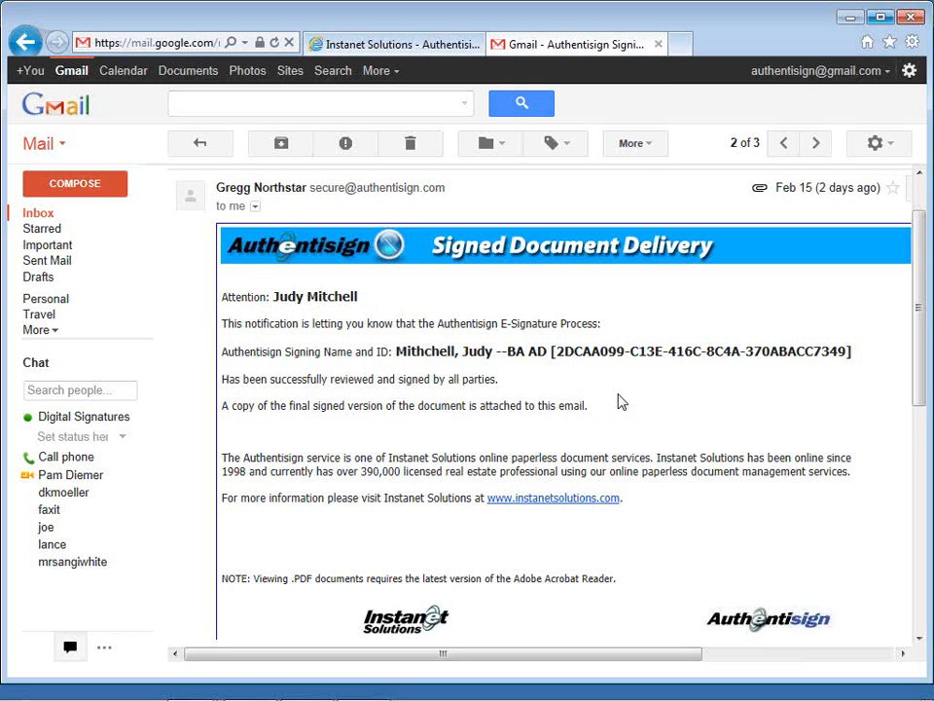
pyautogui.scroll(-1, 623, 402)
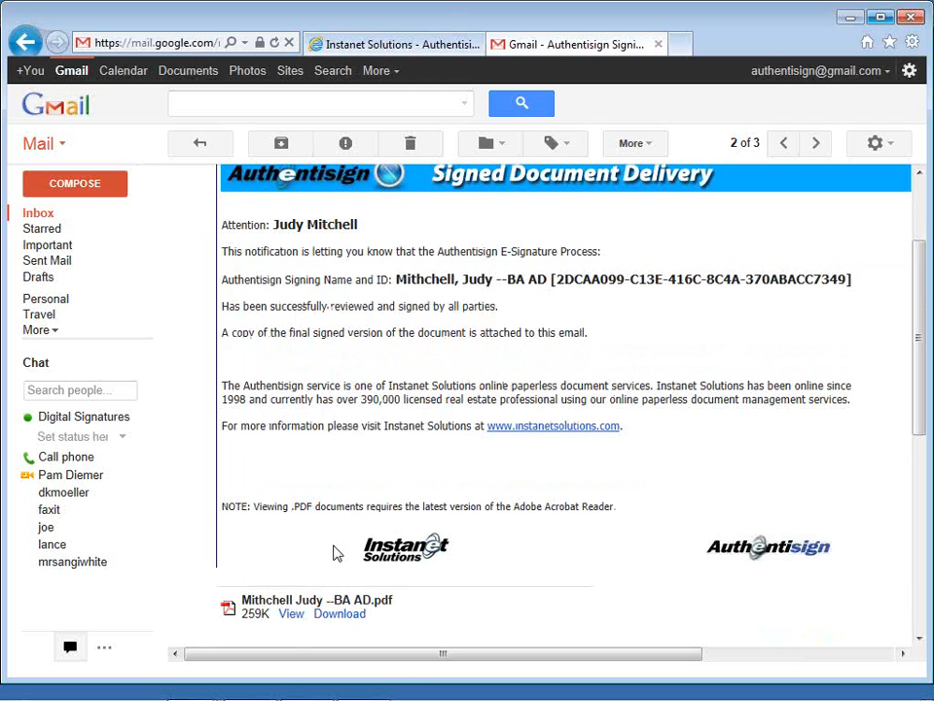
pyautogui.click(291, 615)
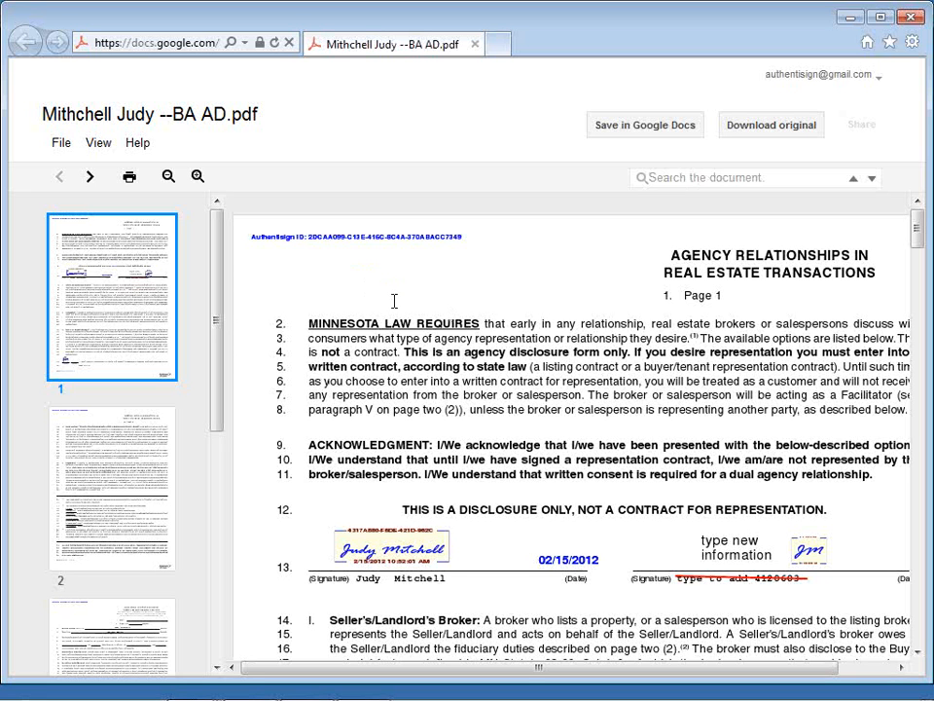
# Step: Examine the signature, date and initial blocks on both pages of the signed Agency Relationships in Real Estate Transactions form
pyautogui.scroll(-1, 394, 301)
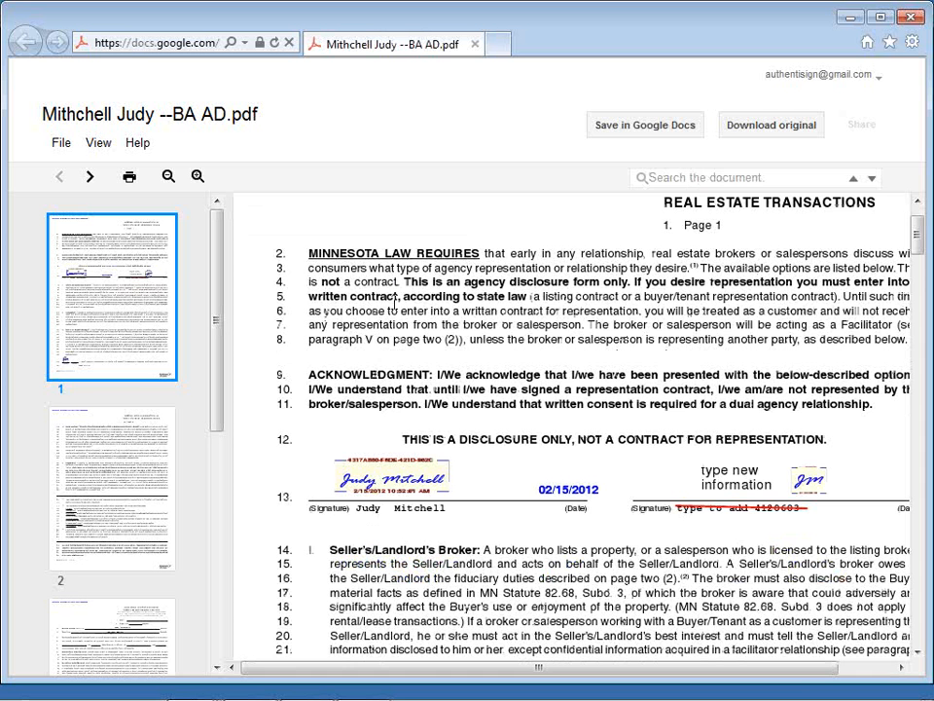
pyautogui.scroll(-1, 394, 301)
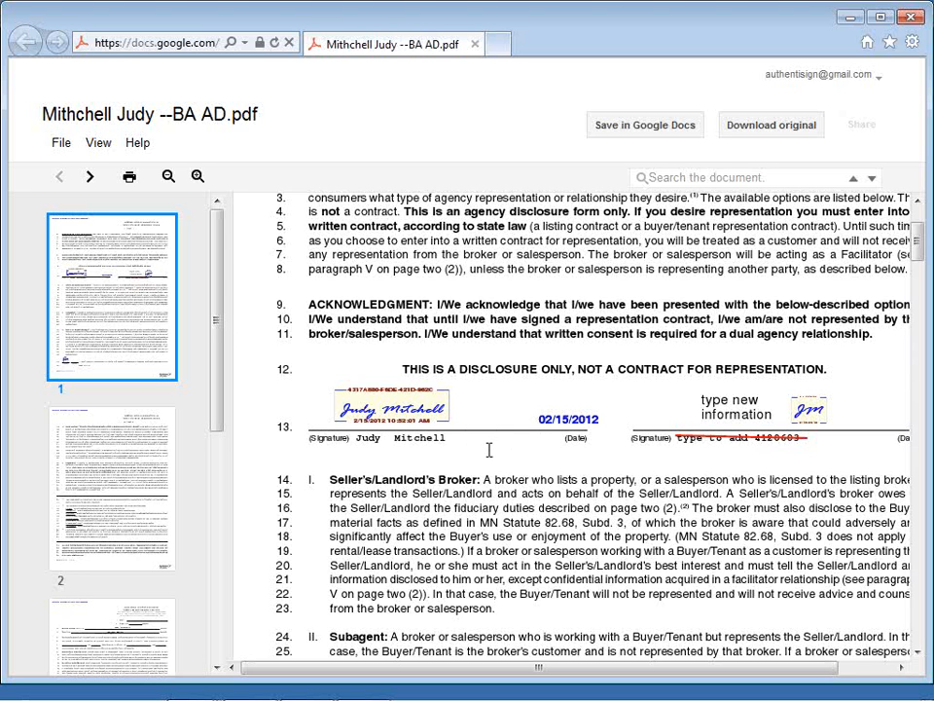
pyautogui.scroll(-3, 490, 449)
pyautogui.scroll(-10, 488, 450)
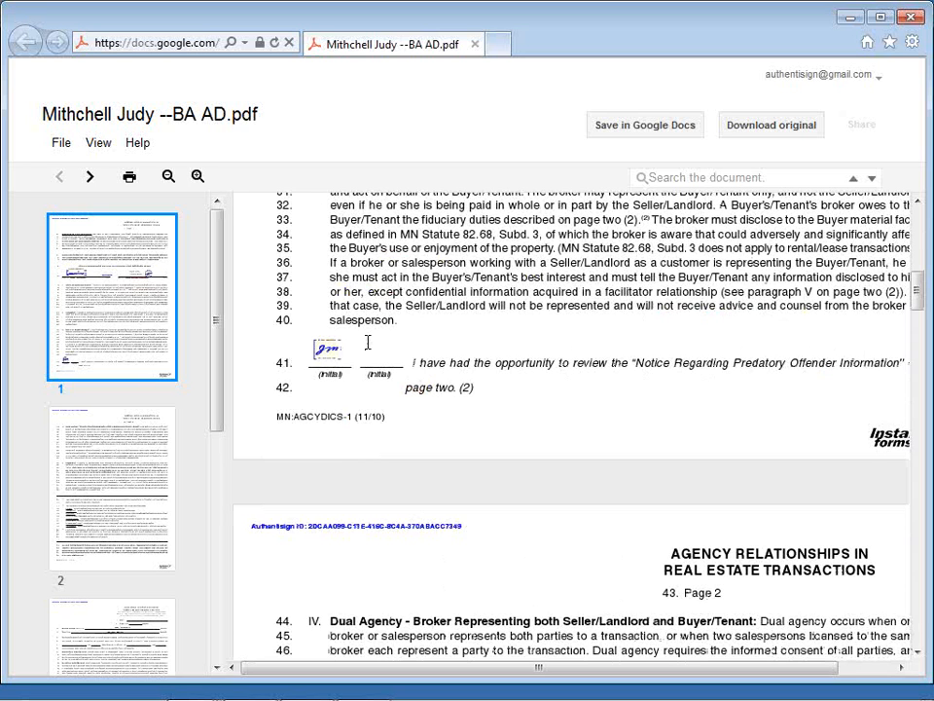
pyautogui.scroll(-1, 366, 343)
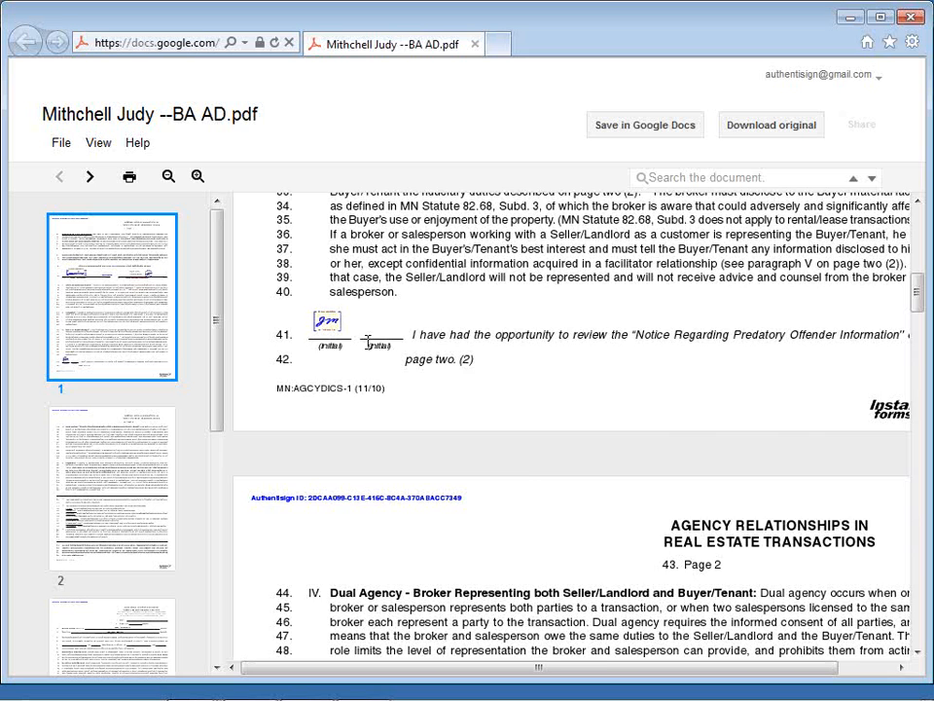
pyautogui.scroll(-4, 367, 343)
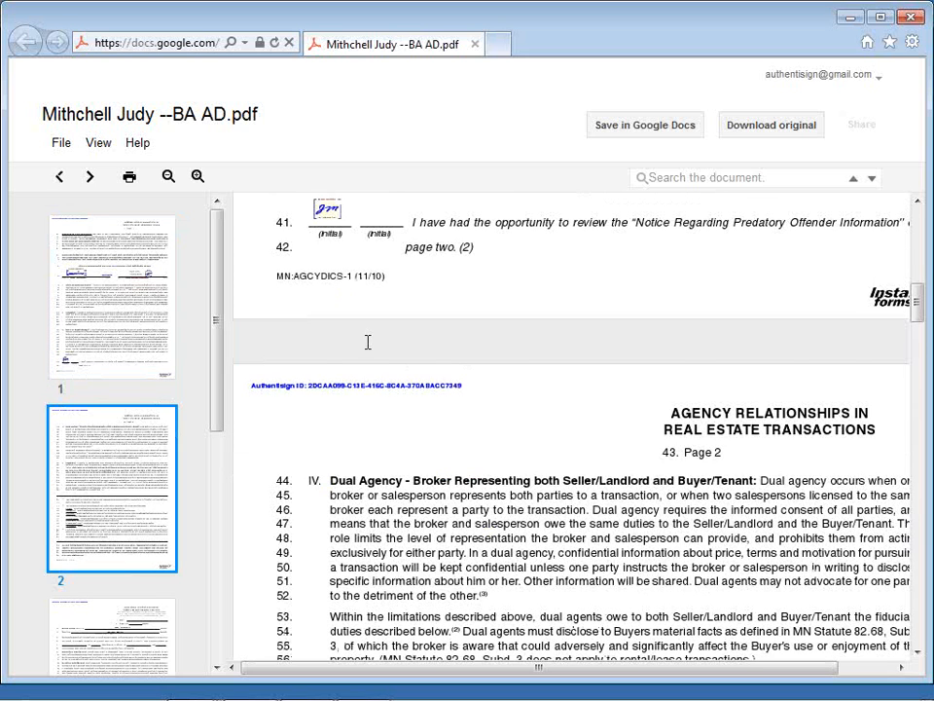
pyautogui.scroll(-10, 368, 342)
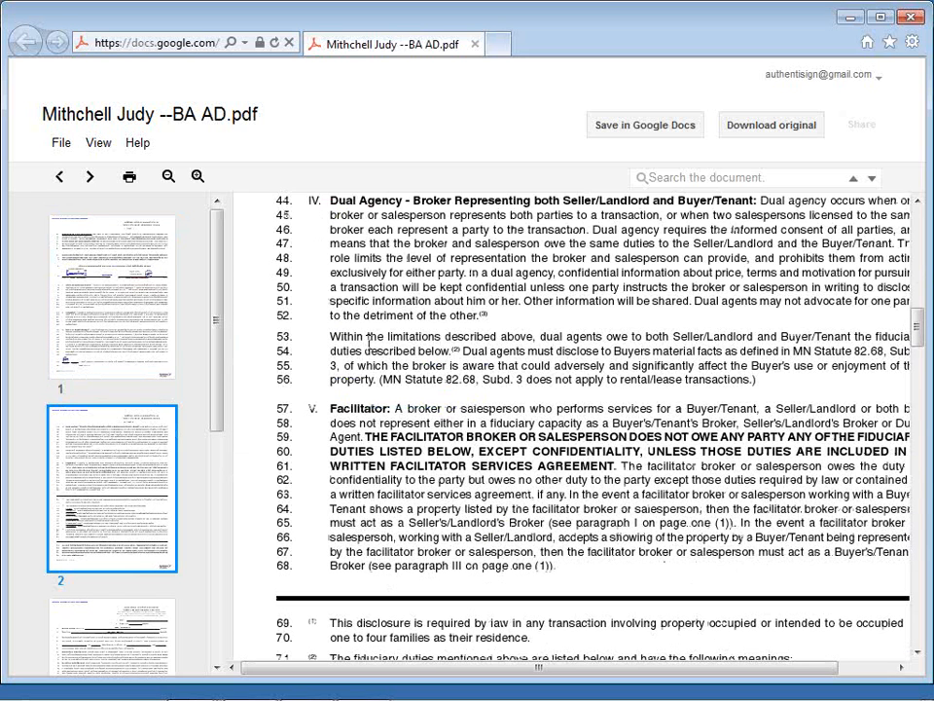
pyautogui.scroll(-7, 368, 342)
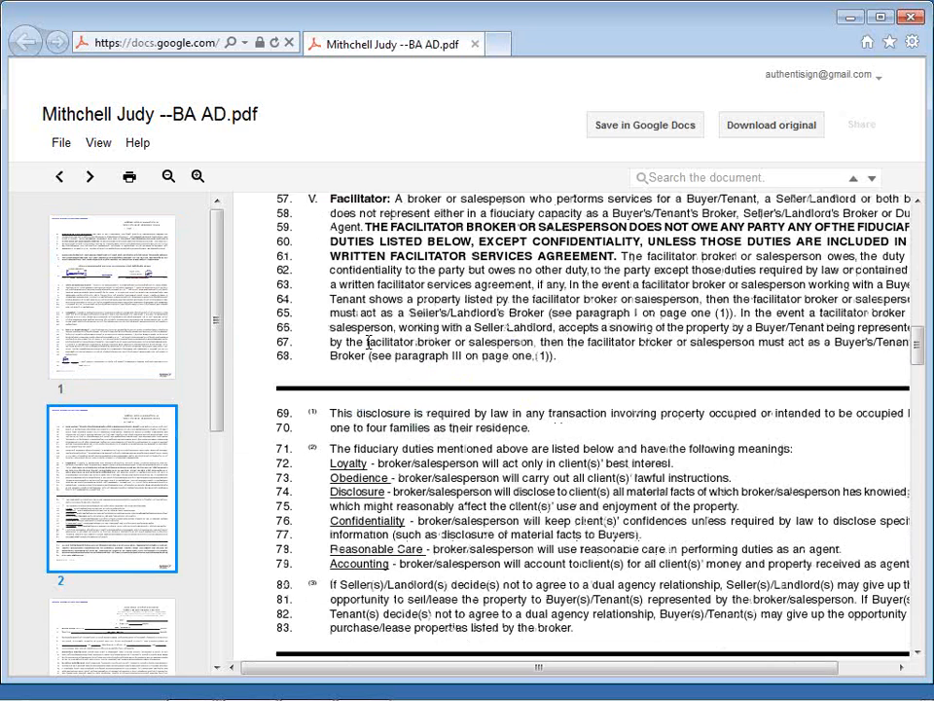
pyautogui.scroll(-10, 368, 342)
pyautogui.scroll(-10, 368, 342)
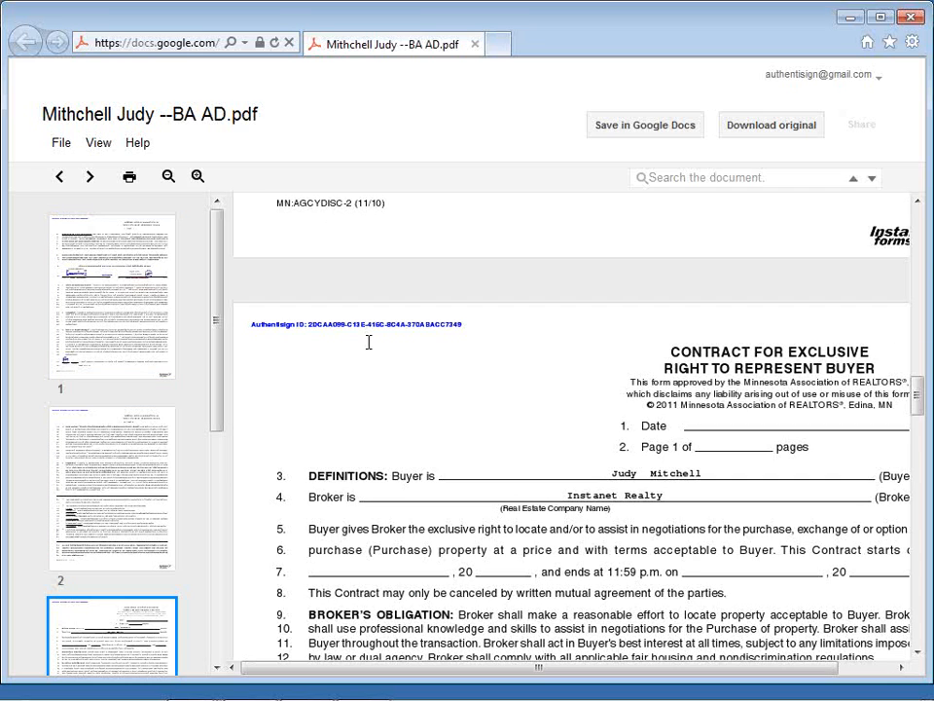
# Step: Examine the Contract for Exclusive Right to Represent Buyer through its second page, including the closing services initials and the buyer's signature and date
pyautogui.scroll(-5, 369, 342)
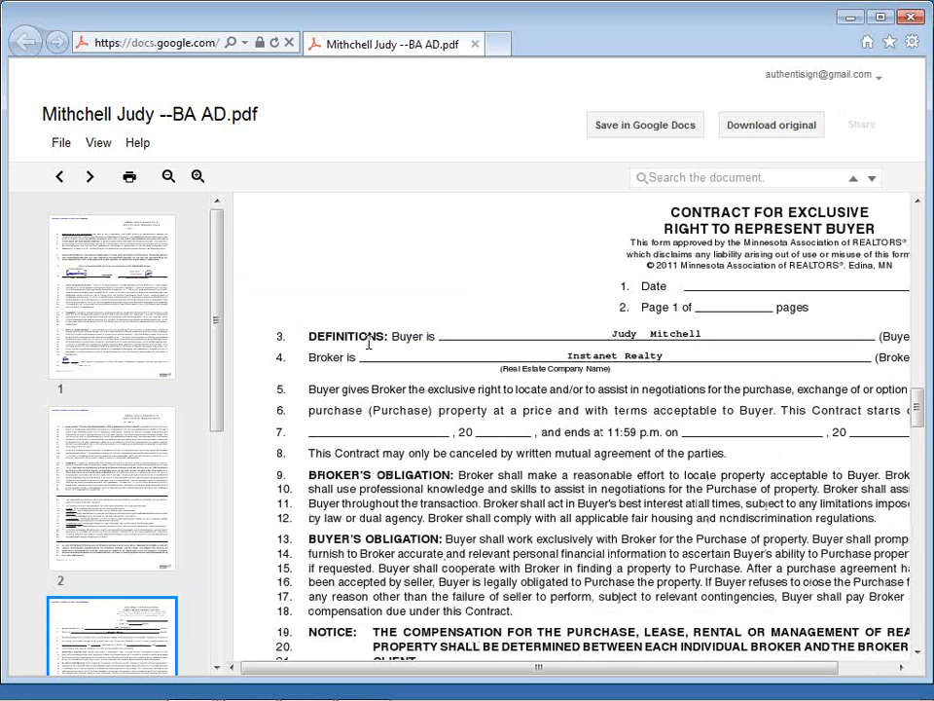
pyautogui.scroll(-5, 368, 342)
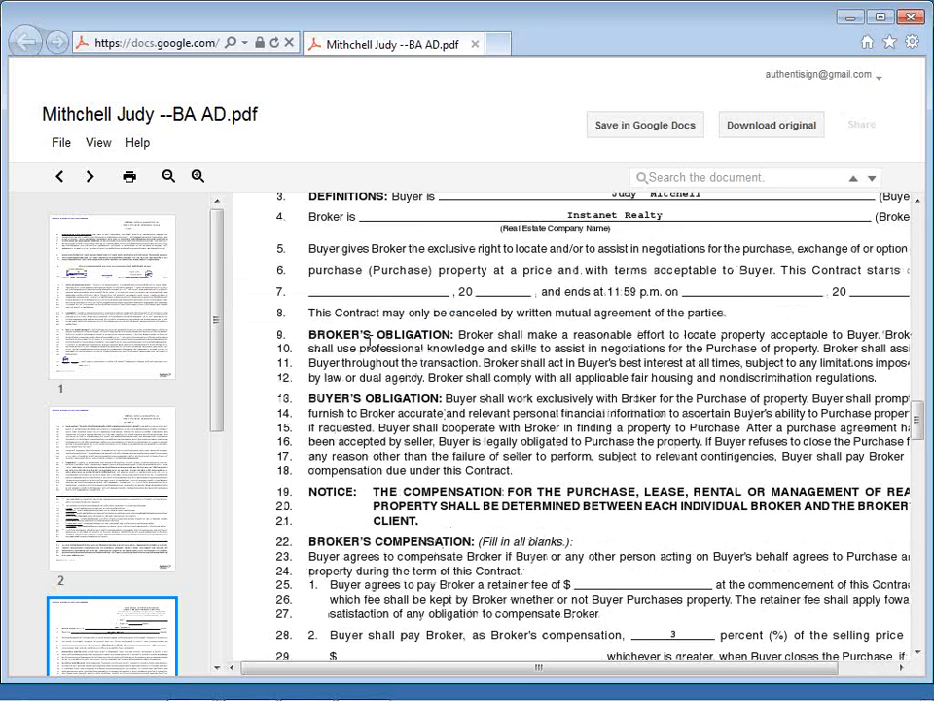
pyautogui.scroll(-17, 368, 342)
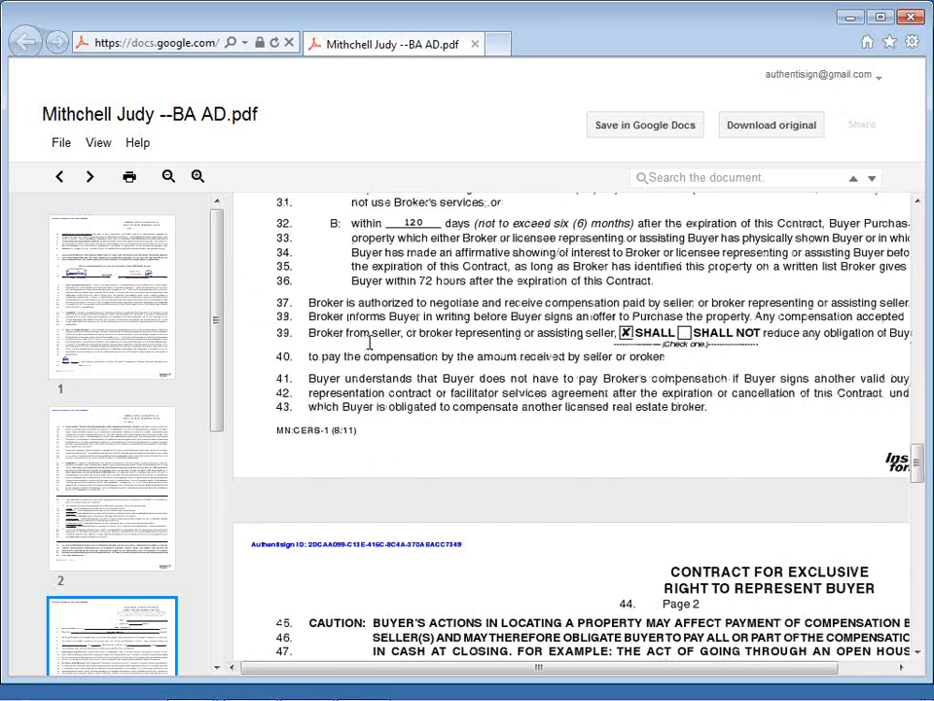
pyautogui.scroll(-10, 369, 342)
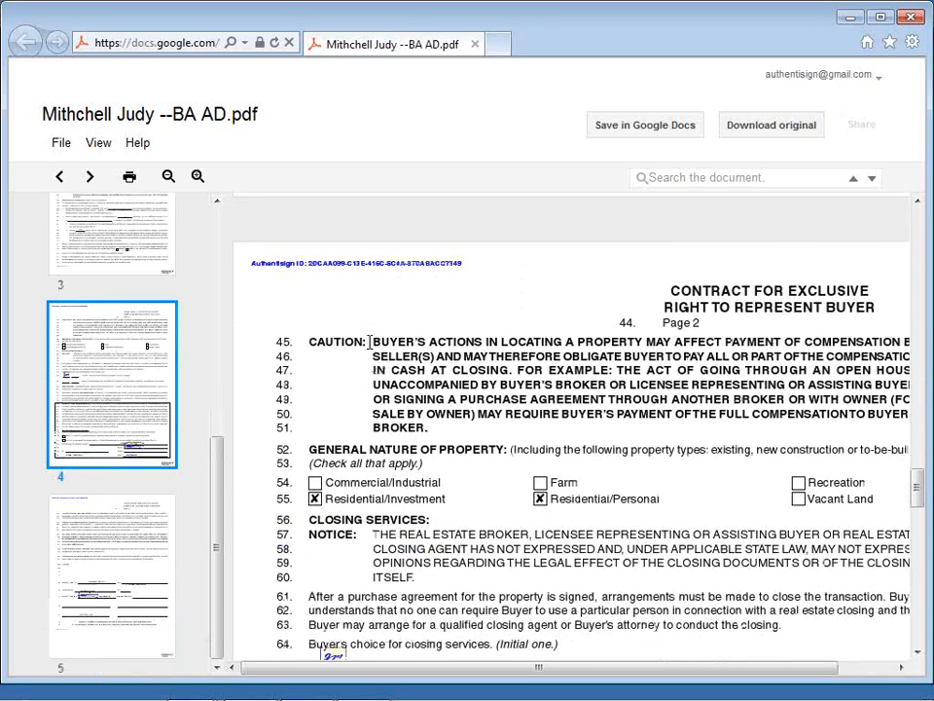
pyautogui.scroll(-3, 369, 341)
pyautogui.scroll(-6, 451, 422)
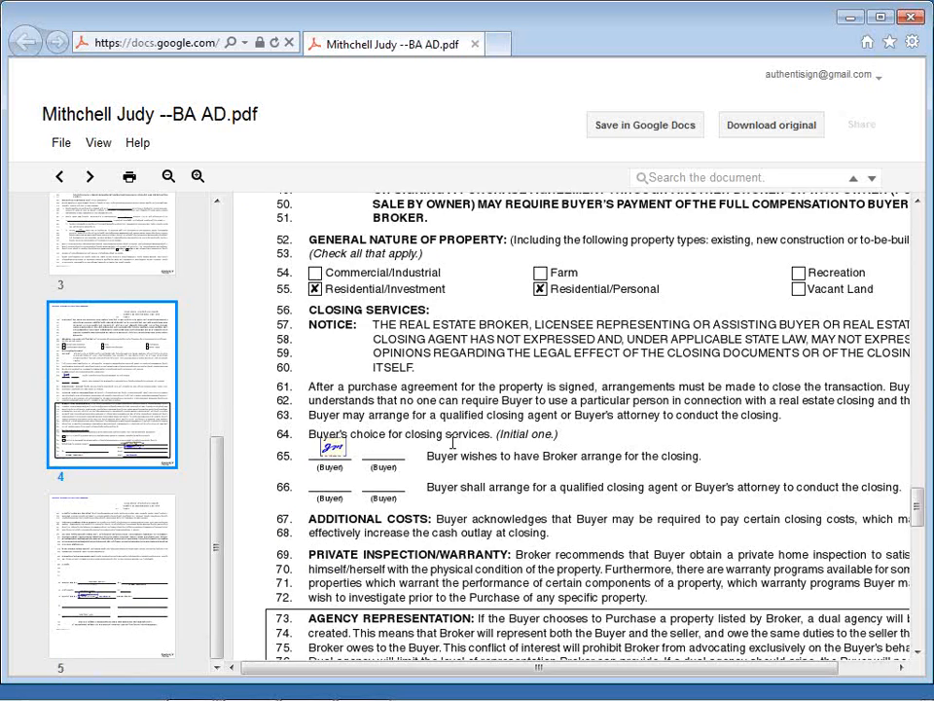
pyautogui.scroll(-3, 453, 444)
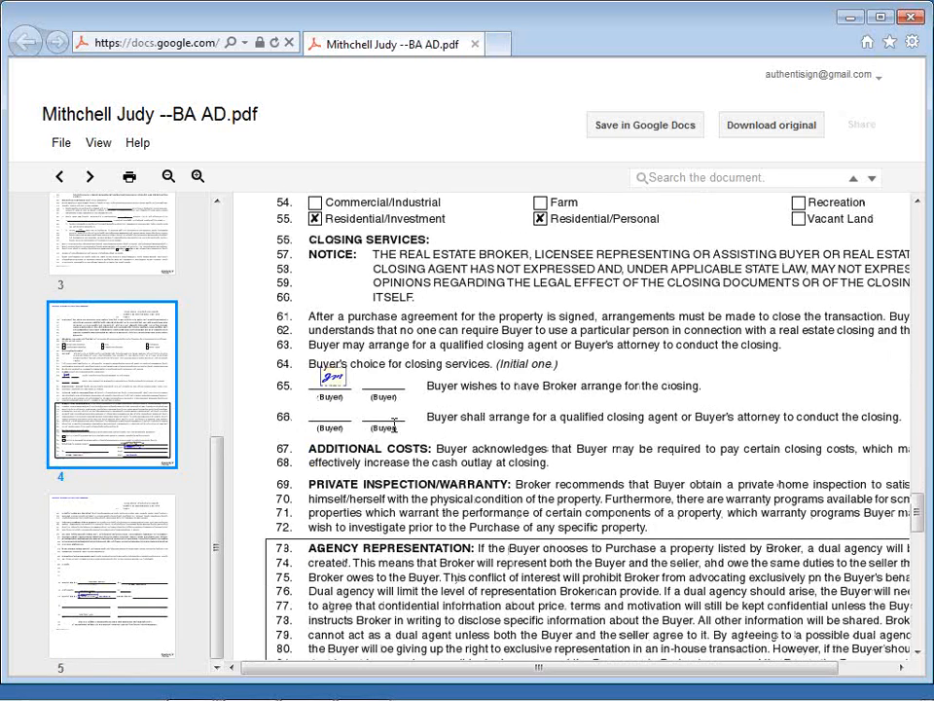
pyautogui.scroll(-3, 439, 441)
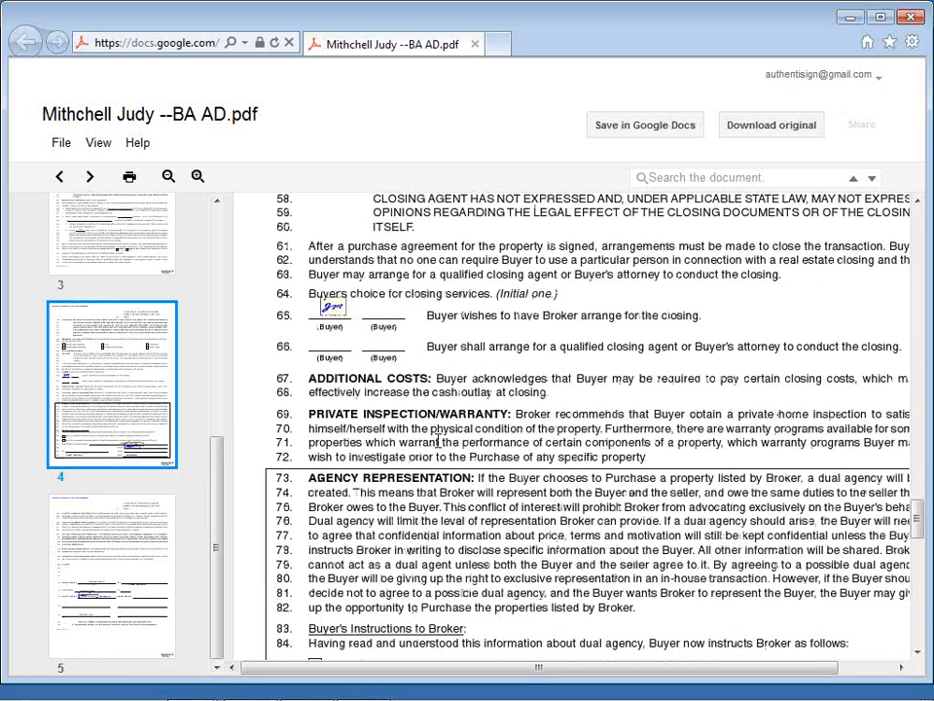
pyautogui.scroll(-7, 438, 443)
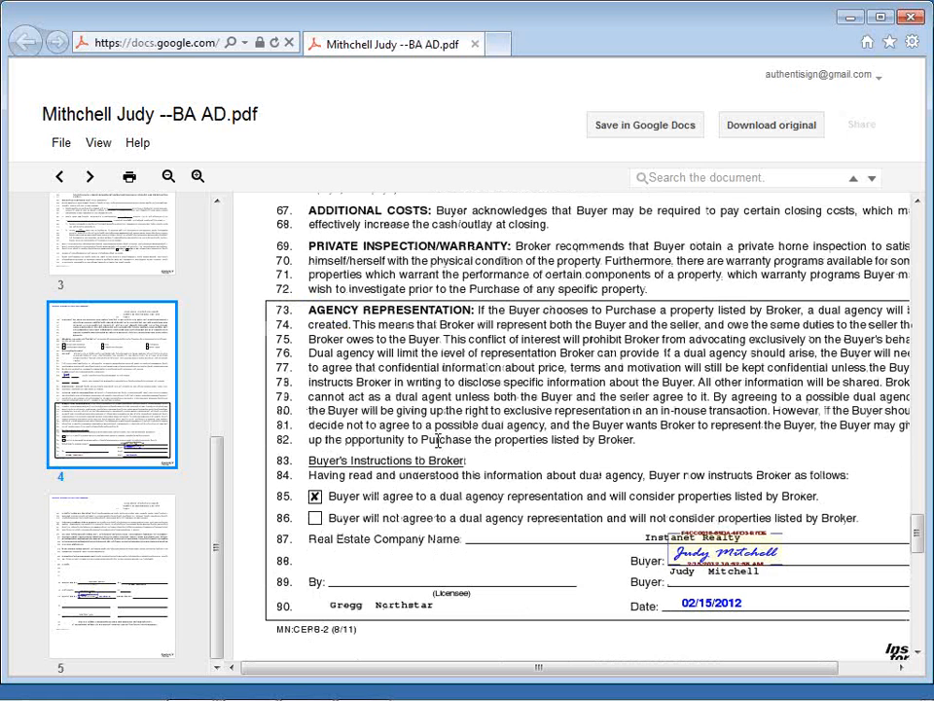
pyautogui.scroll(-2, 438, 441)
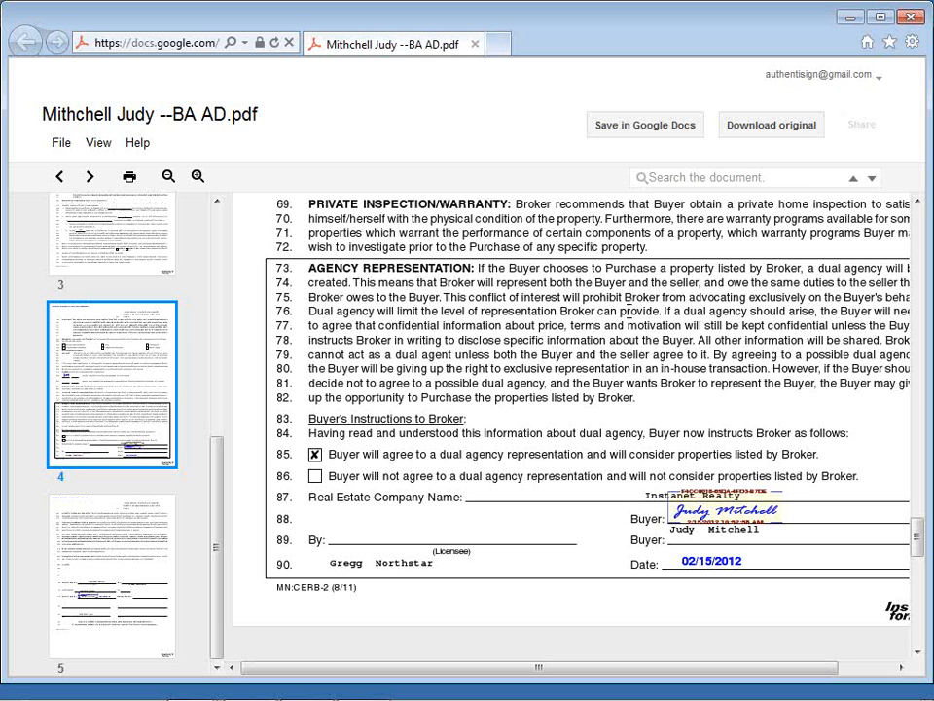
pyautogui.scroll(1, 629, 310)
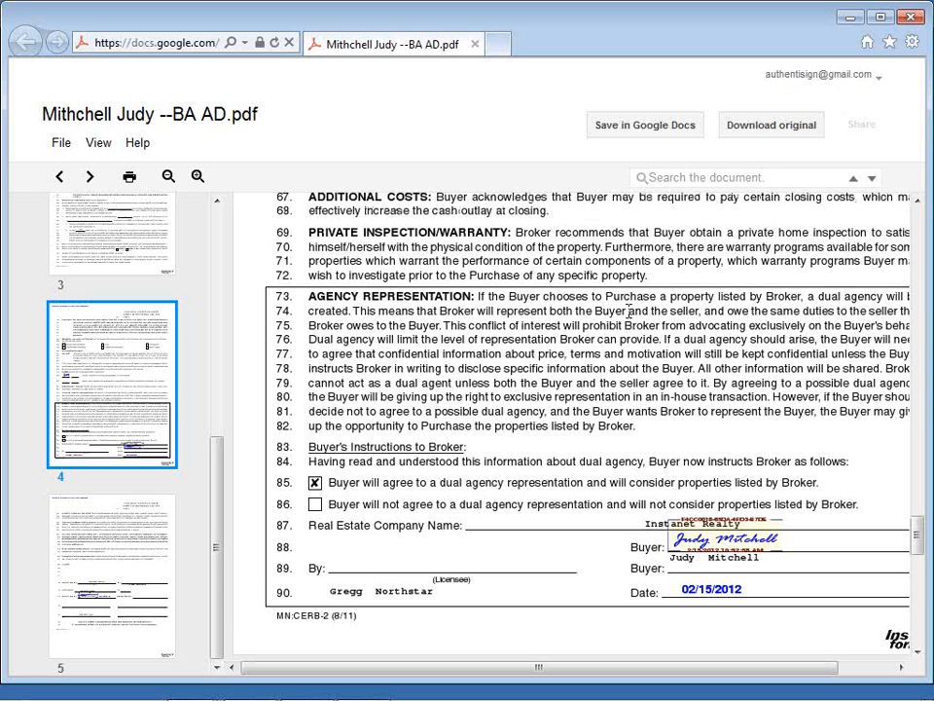
pyautogui.scroll(1, 628, 310)
# Step: Request a download of the original signed PDF, and return to the Gmail inbox
pyautogui.click(797, 125)
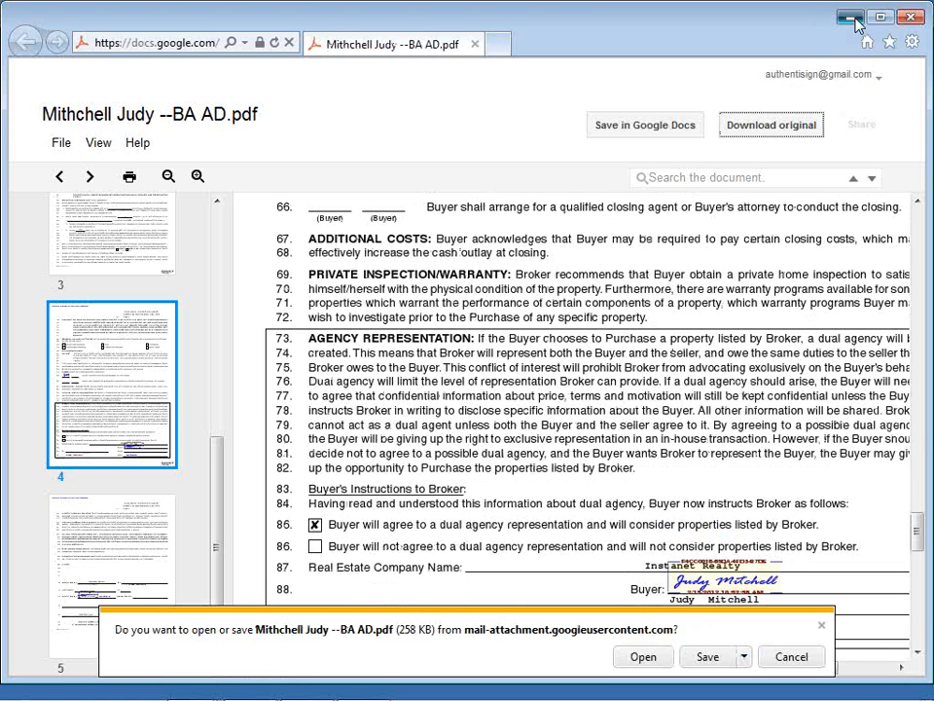
pyautogui.click(852, 19)
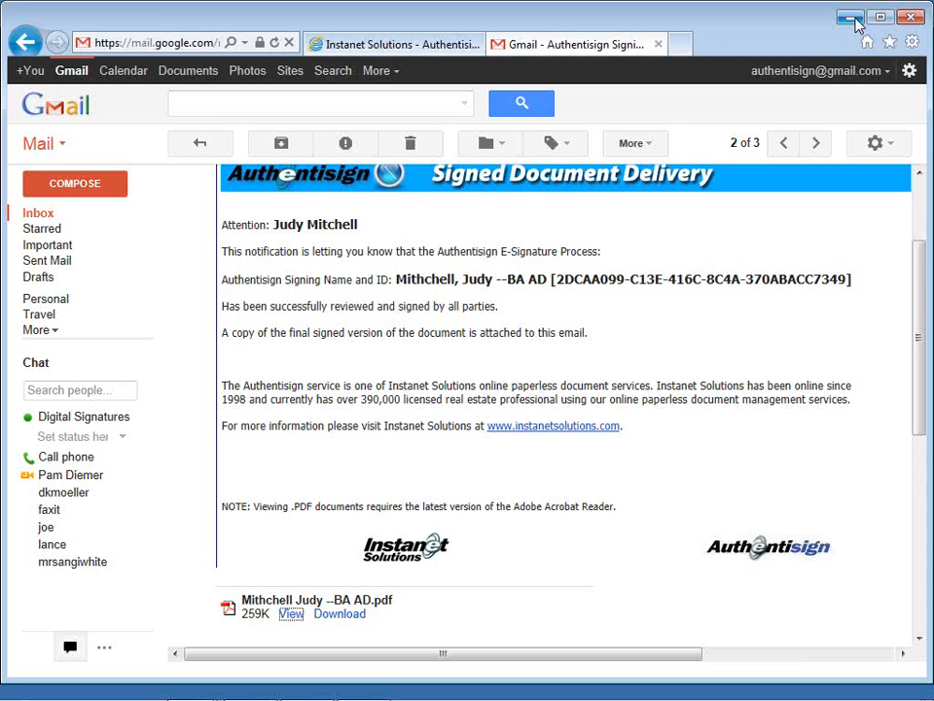
pyautogui.click(39, 216)
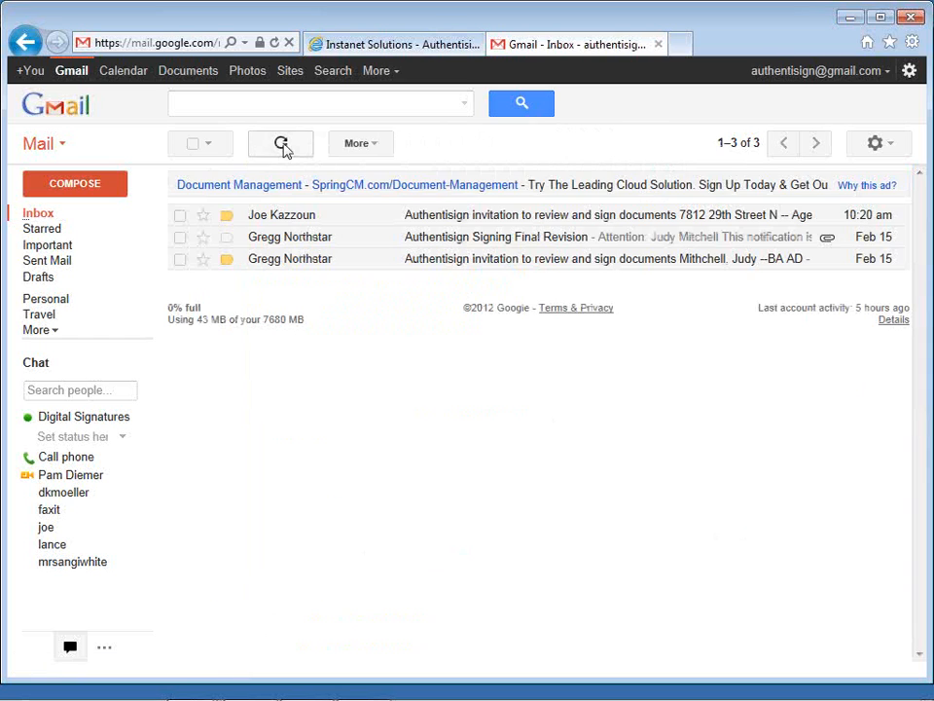
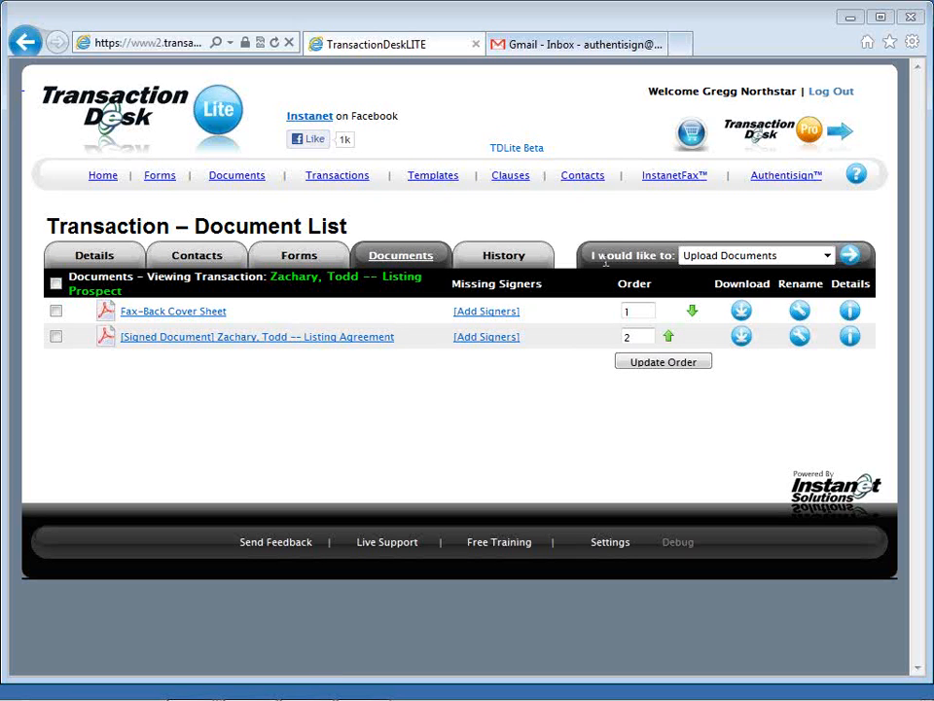
# Step: Choose Fax Selected Documents as the action for the transaction's document list
pyautogui.click(689, 261)
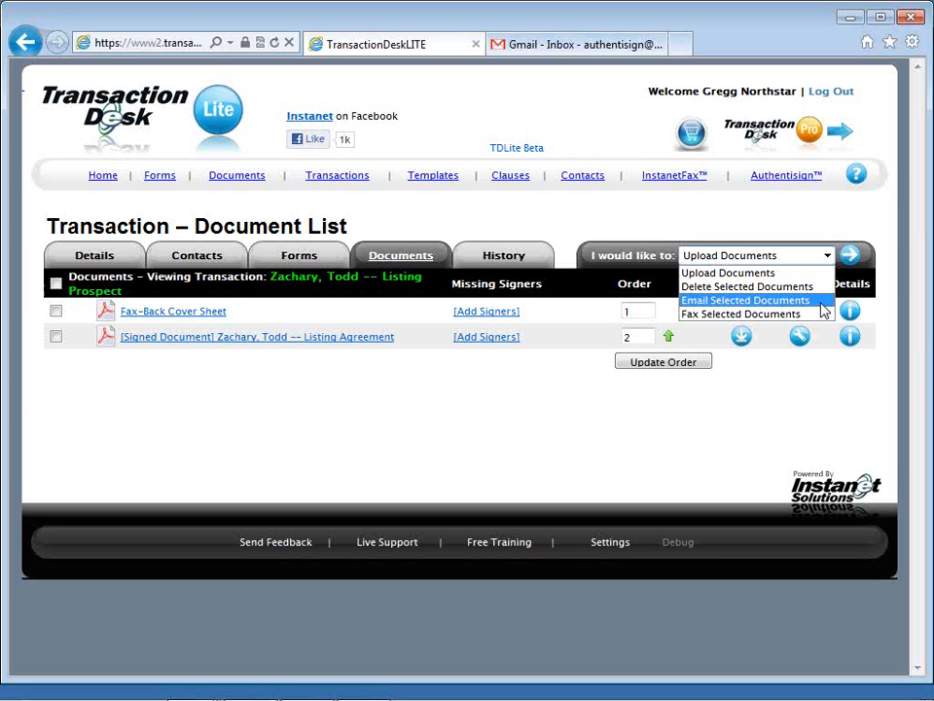
pyautogui.scroll(-1, 824, 309)
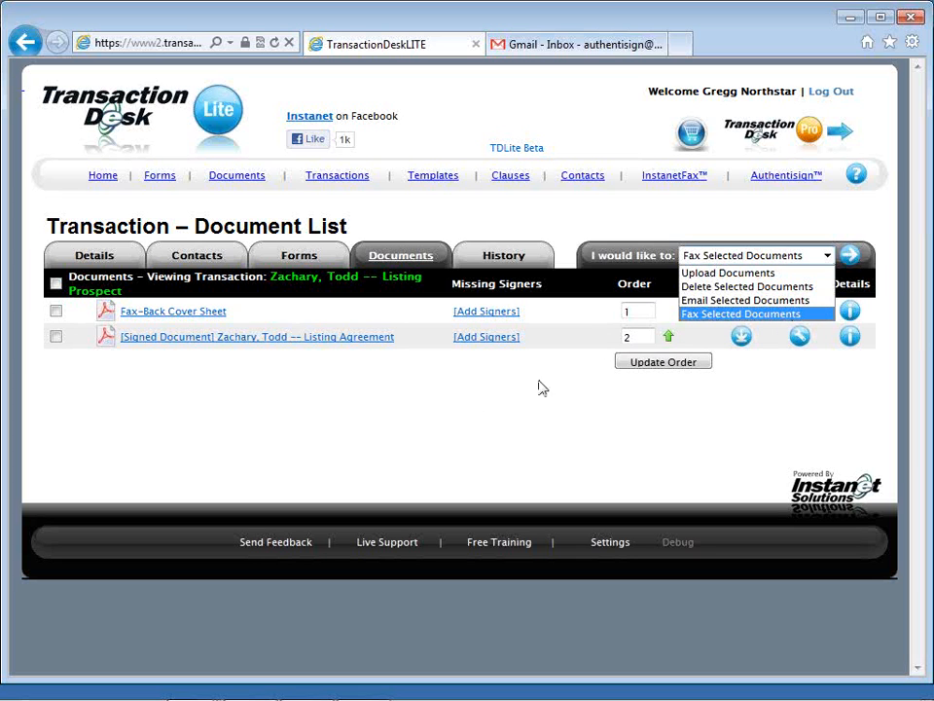
pyautogui.click(403, 365)
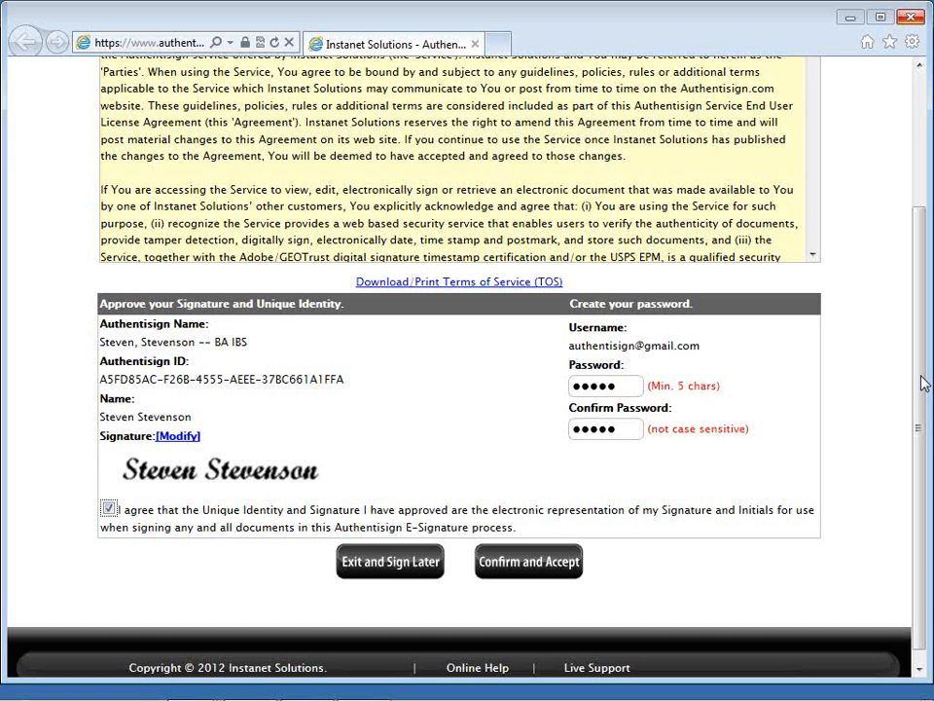
# Step: Review the Authentisign Terms of Service and the signature approval and password sections of the signer's acceptance page
pyautogui.moveTo(923, 382); pyautogui.dragTo(918, 357)
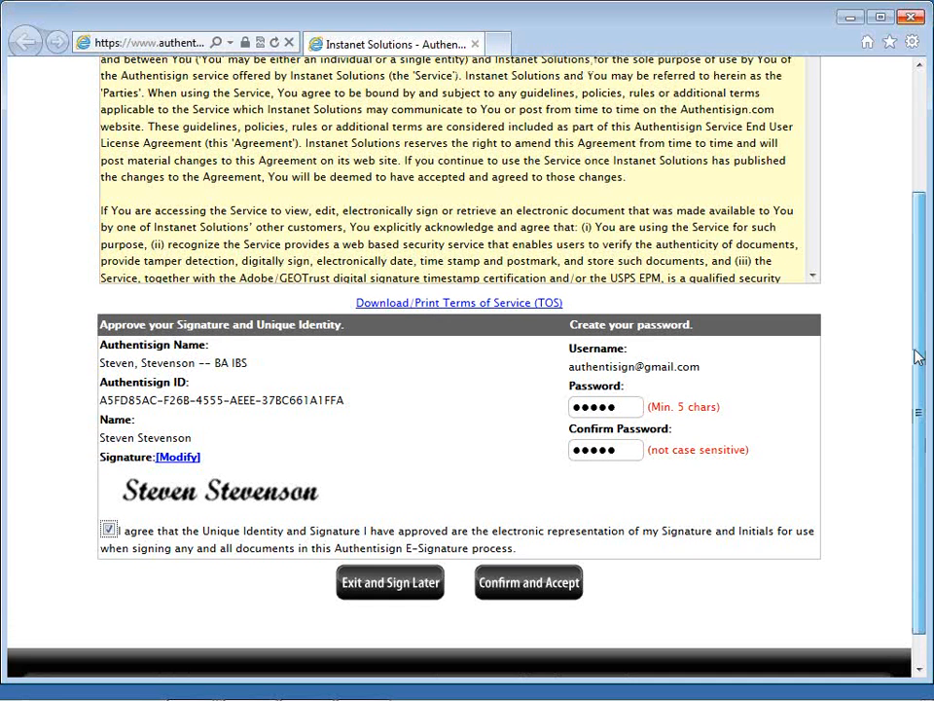
pyautogui.moveTo(918, 358); pyautogui.dragTo(921, 269)
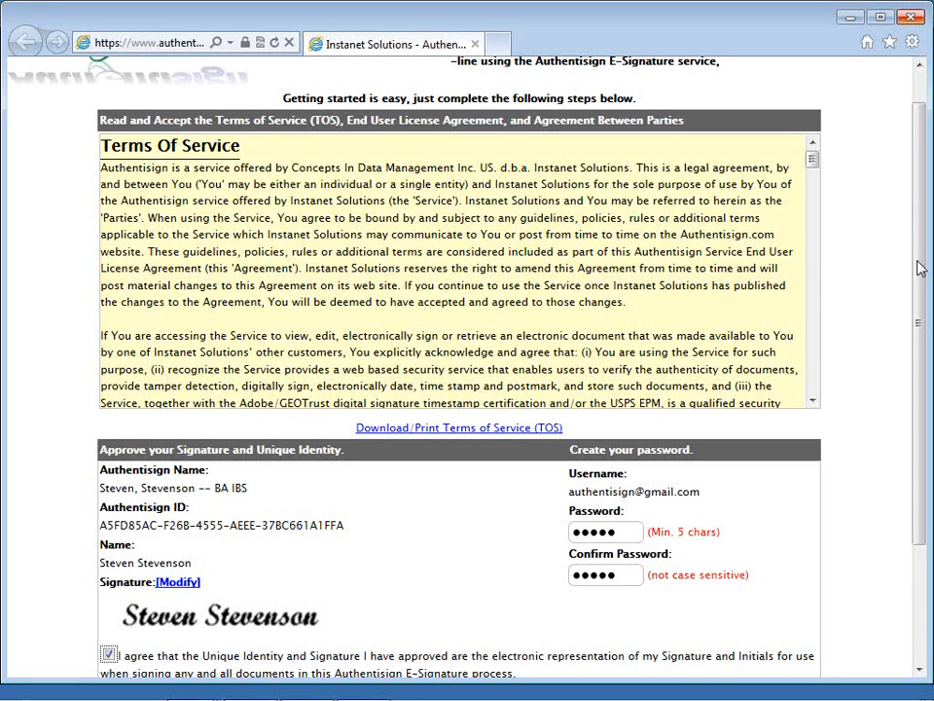
pyautogui.moveTo(921, 268); pyautogui.dragTo(921, 269)
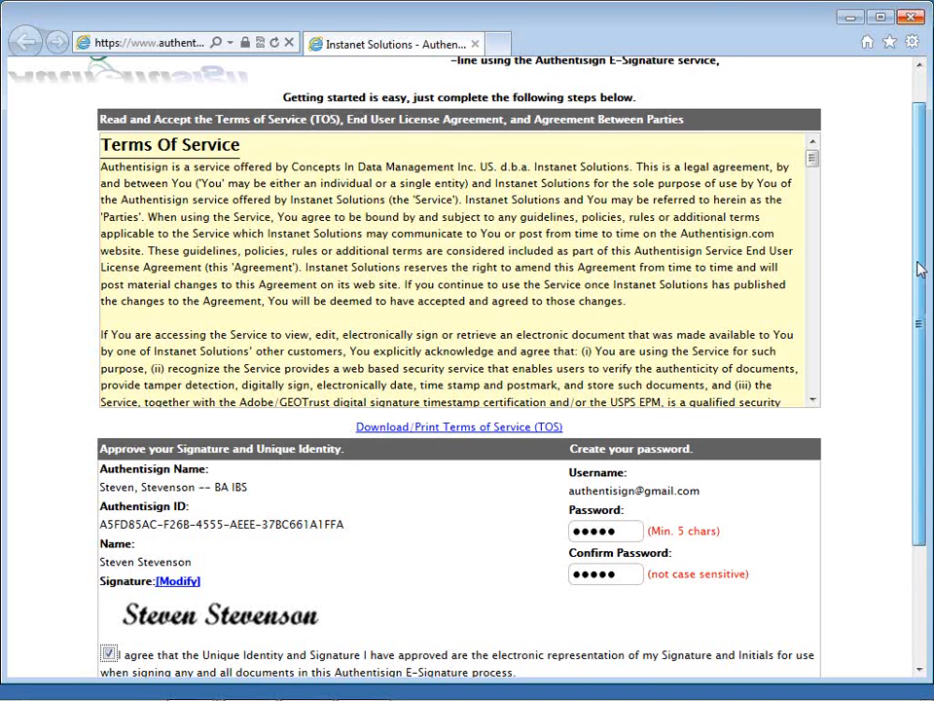
pyautogui.moveTo(921, 269); pyautogui.dragTo(918, 289)
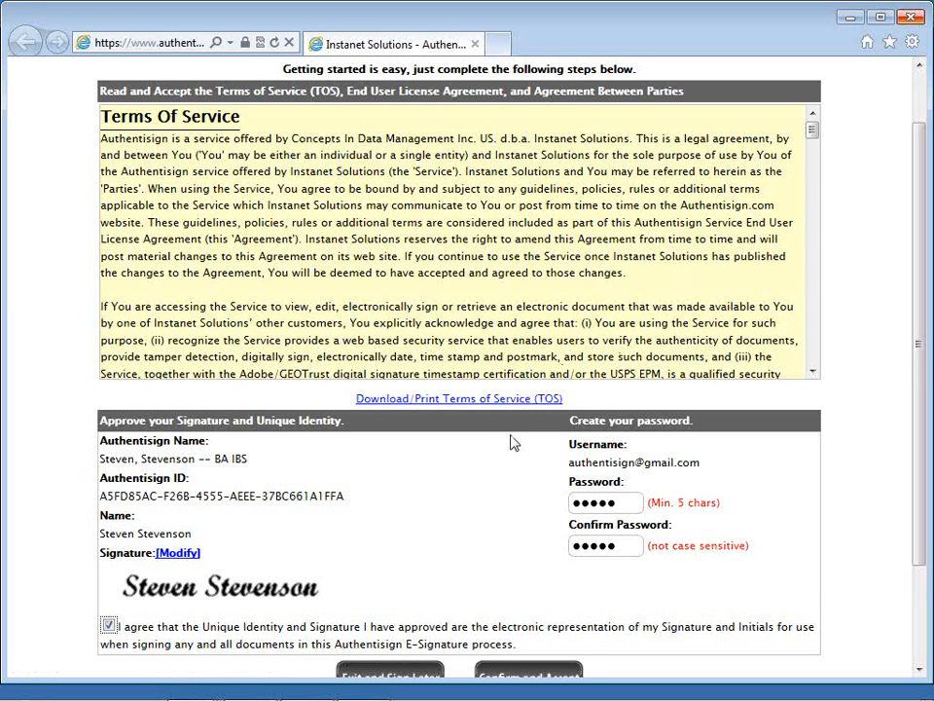
pyautogui.scroll(-1, 514, 443)
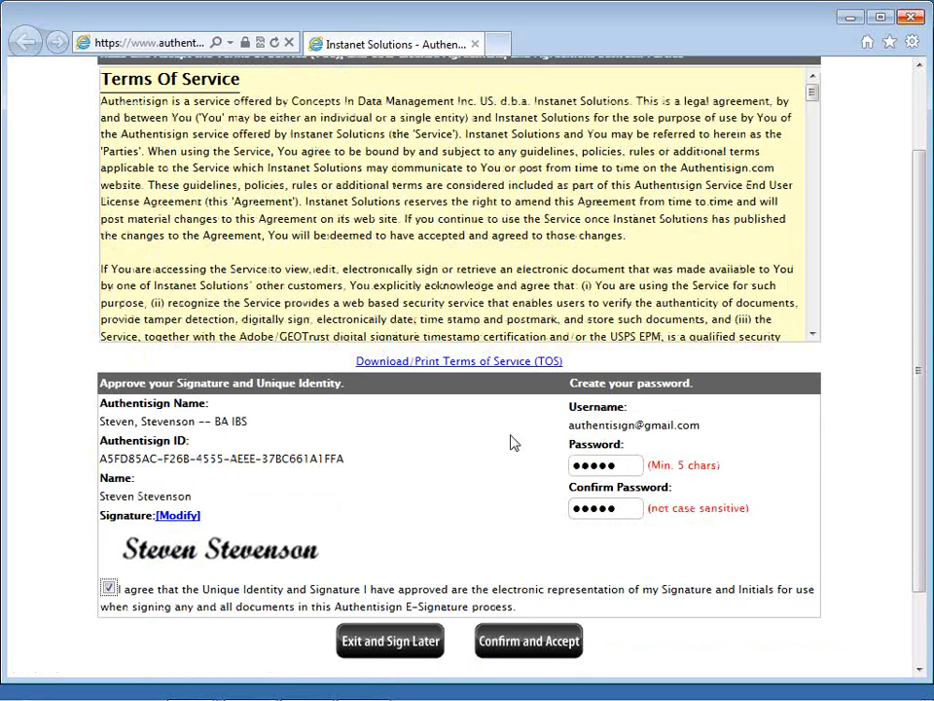
pyautogui.scroll(-1, 514, 442)
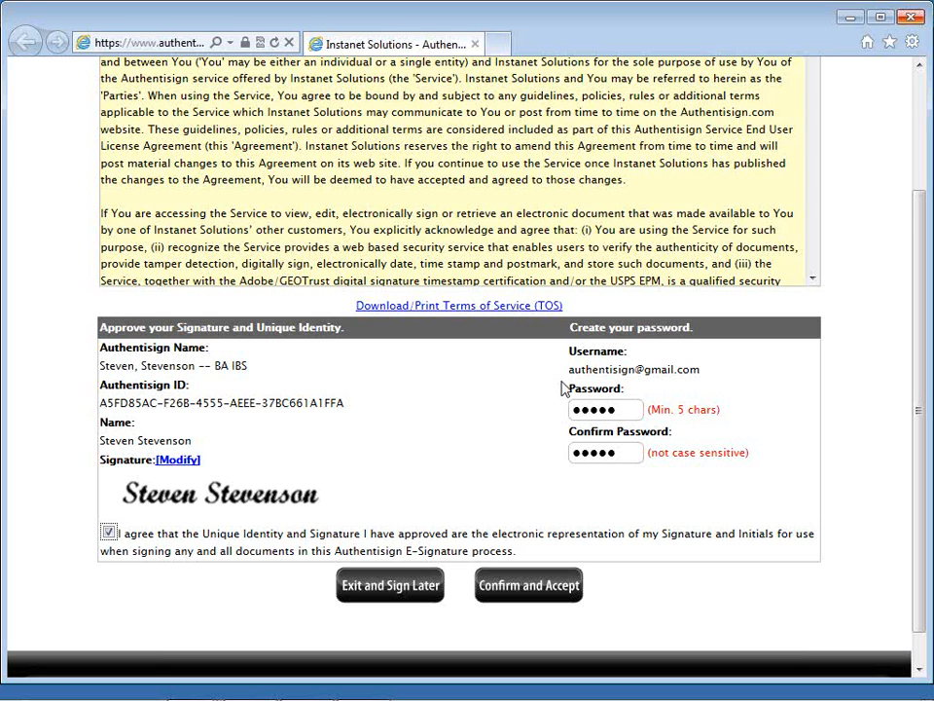
# Step: Change the signer's signature to the fifth text style, and confirm and accept the signature and identity
pyautogui.click(178, 460)
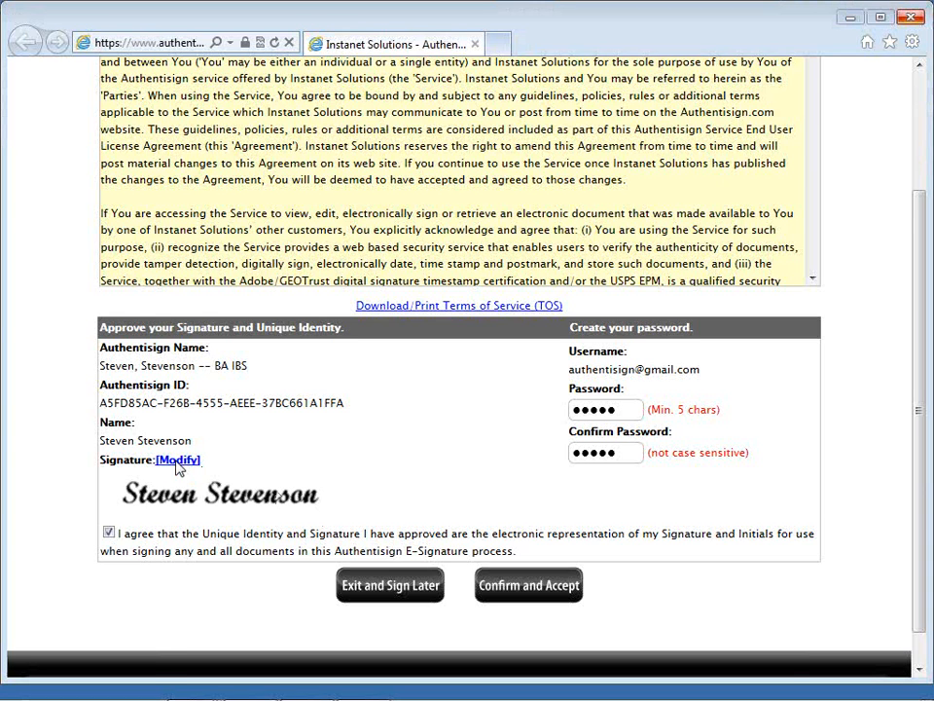
pyautogui.click(178, 461)
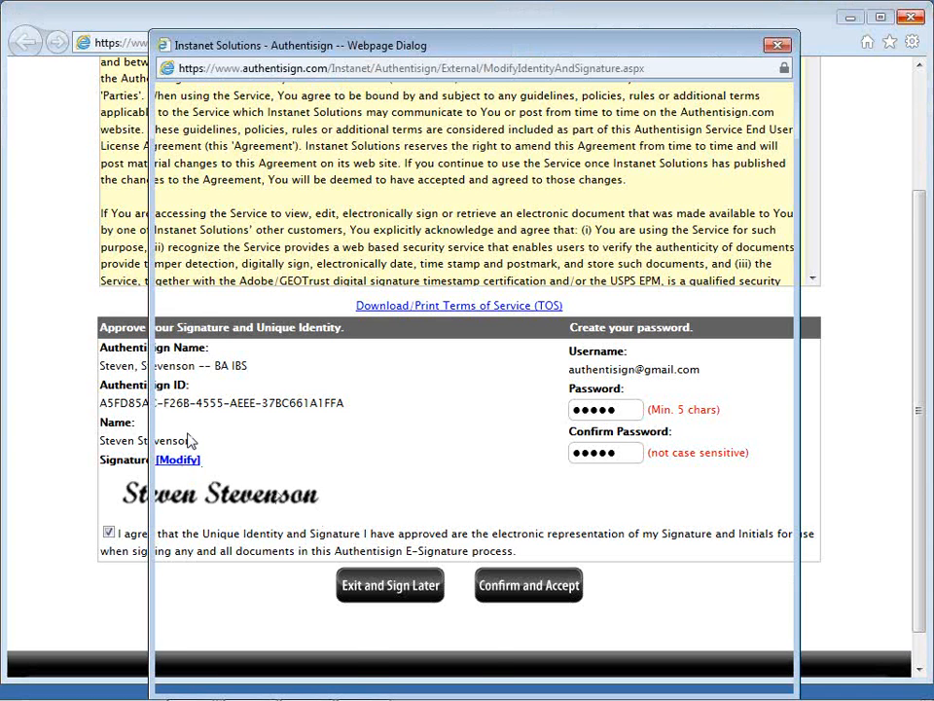
pyautogui.click(200, 399)
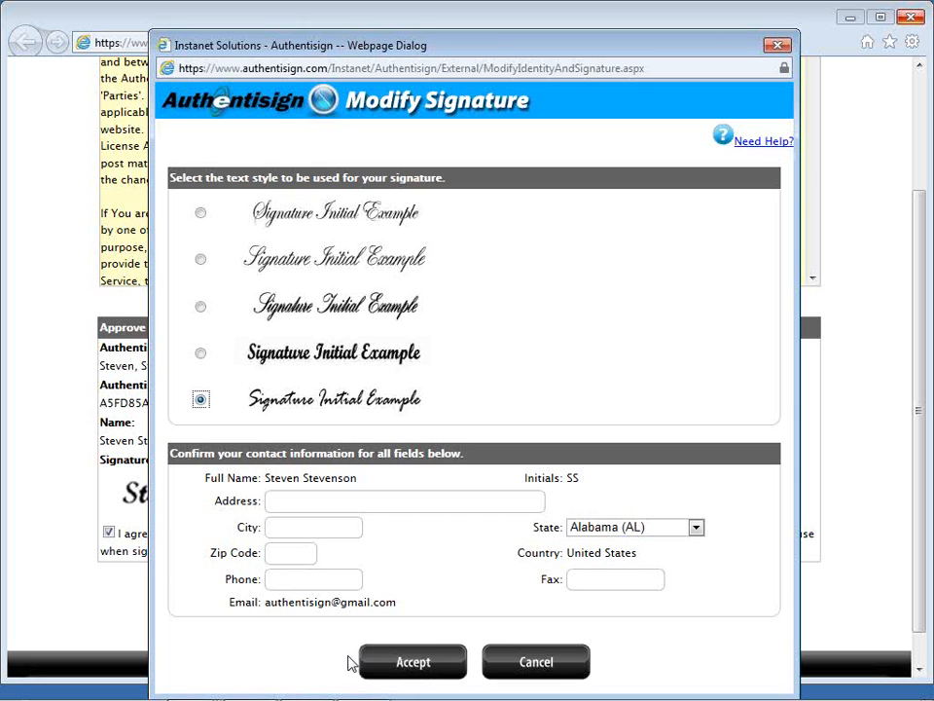
pyautogui.click(389, 665)
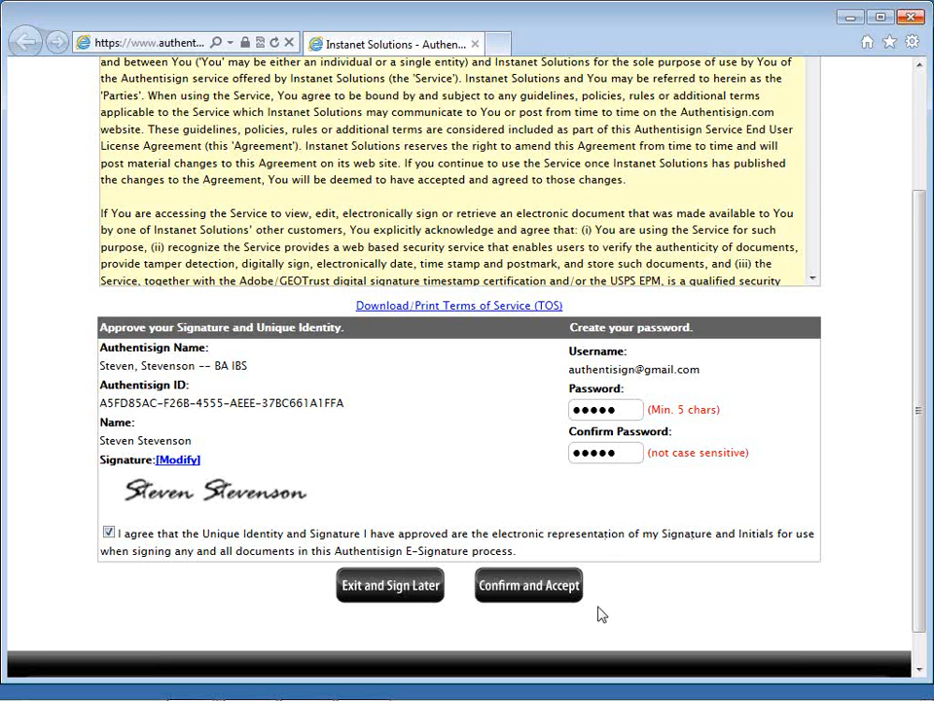
pyautogui.click(546, 594)
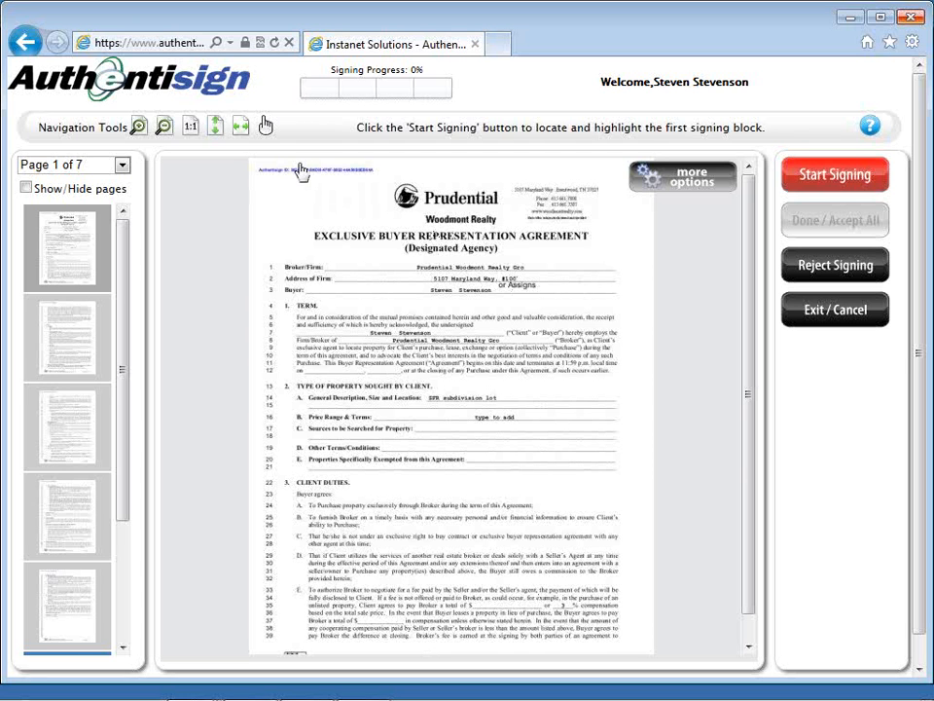
# Step: Sign the buyer signature blocks on the buyer representation agreement and the amendment, and complete the signing
pyautogui.click(241, 126)
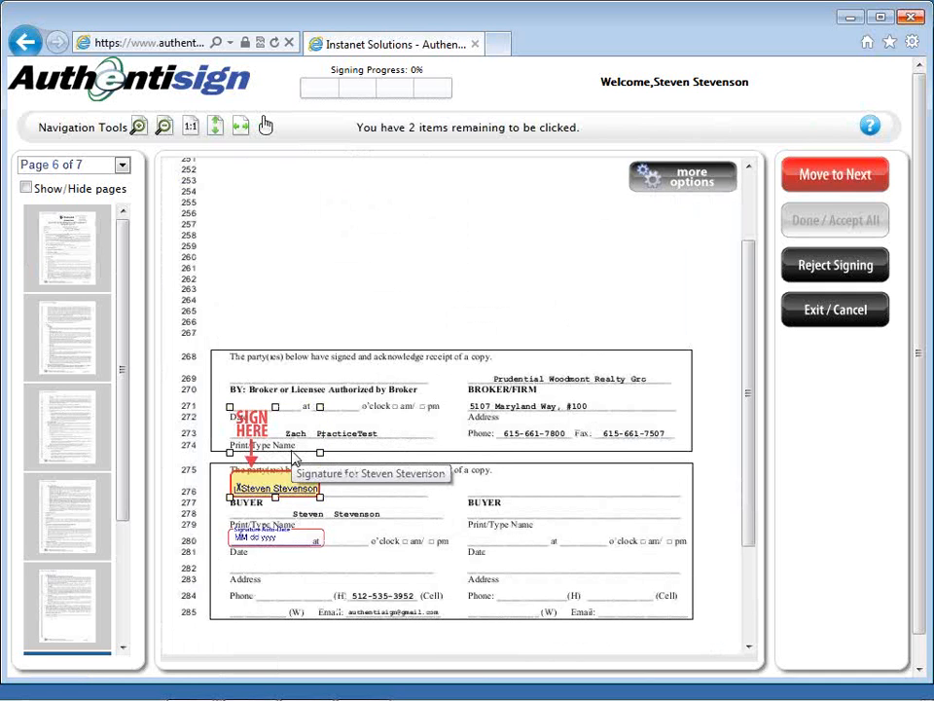
pyautogui.scroll(-1, 293, 457)
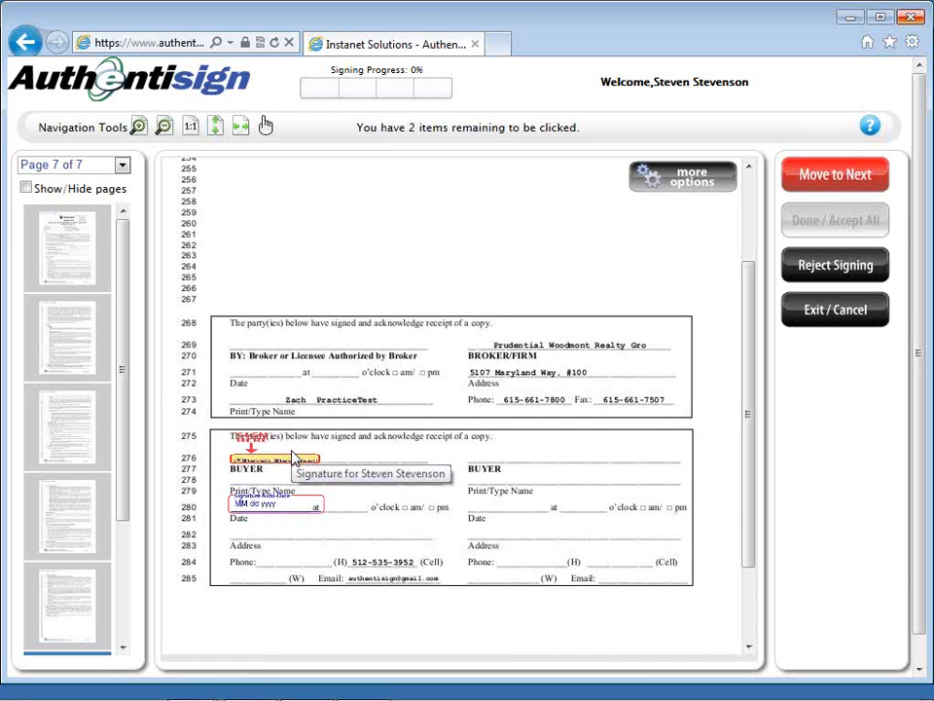
pyautogui.click(292, 457)
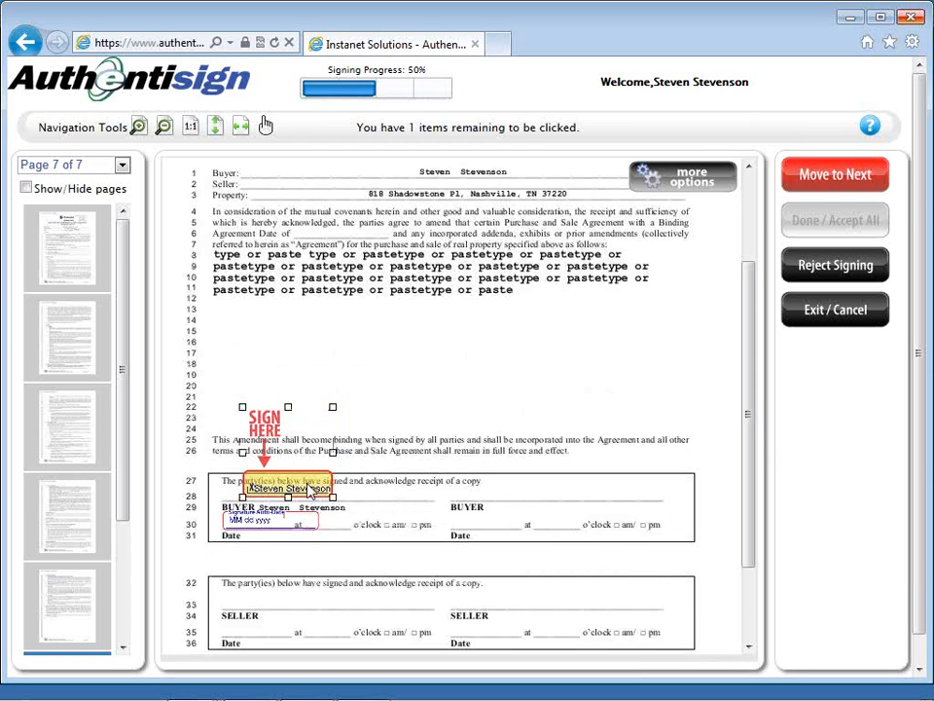
pyautogui.click(250, 524)
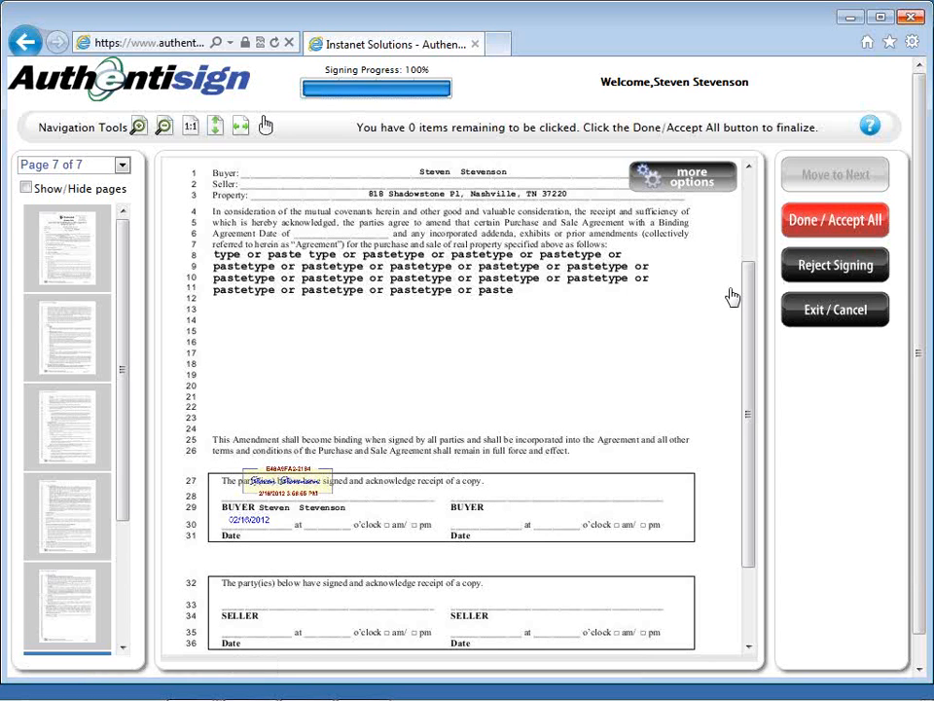
pyautogui.click(789, 226)
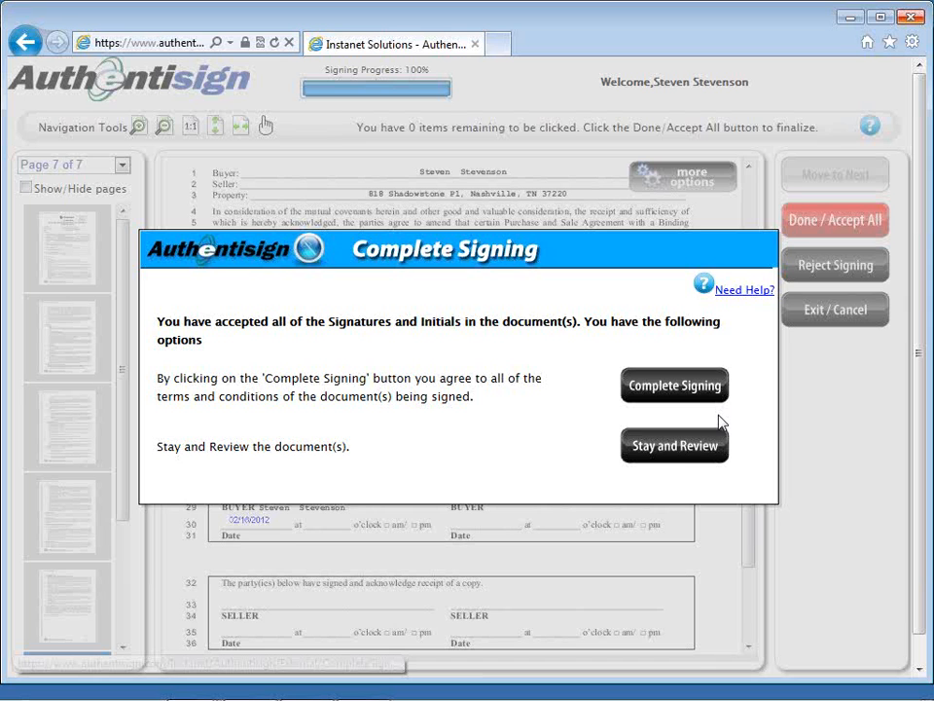
pyautogui.click(701, 392)
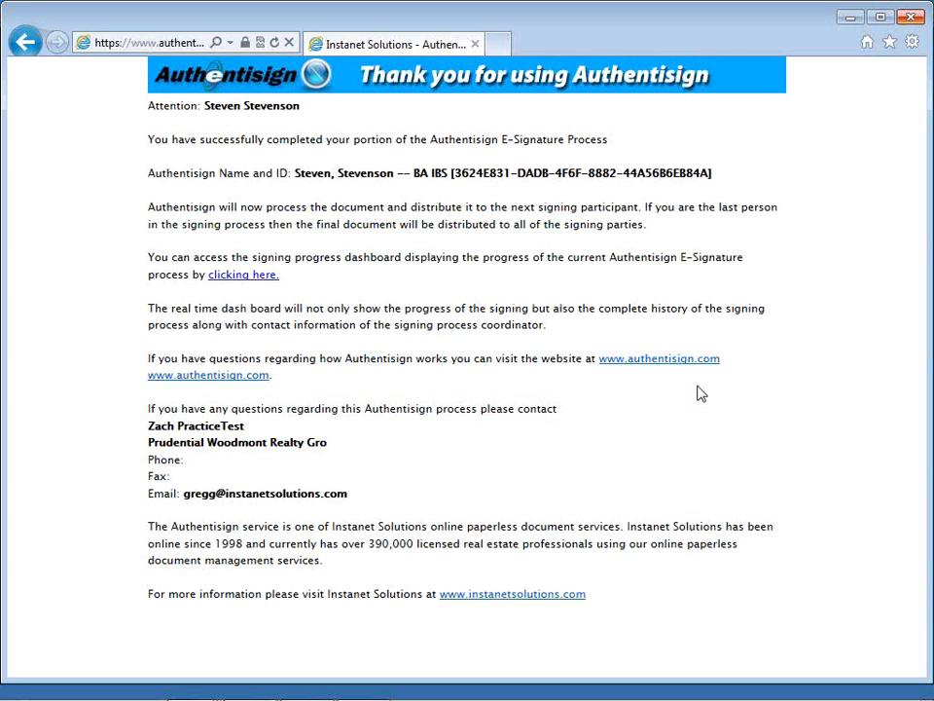
# Step: Switch from the finished signing window back to TransactionDesk Lite, and open its home page
pyautogui.hotkey('alt', 'Tab')
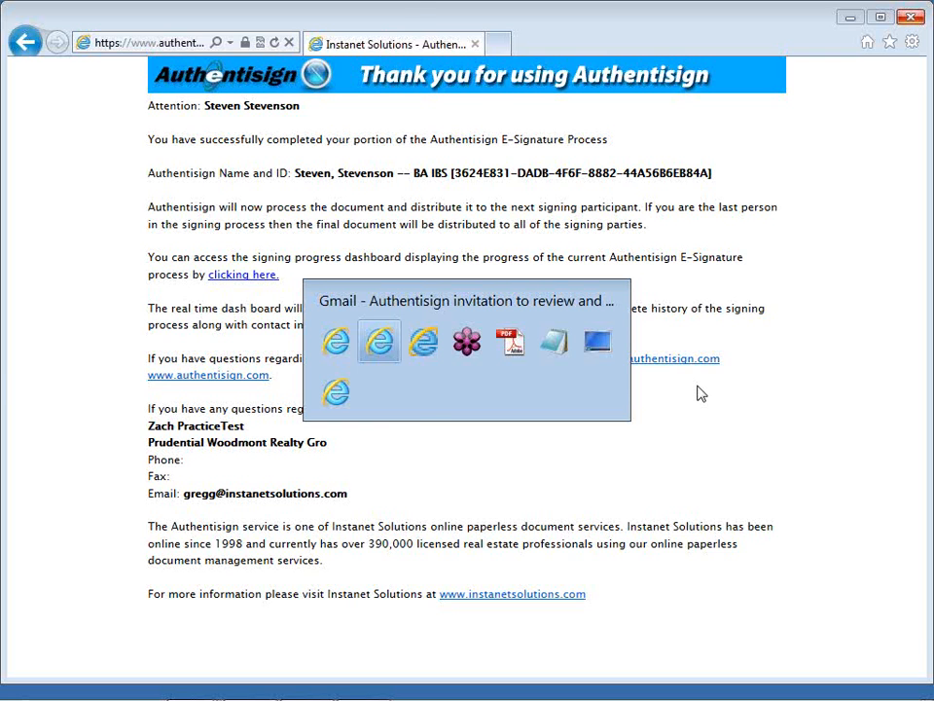
pyautogui.hotkey('alt', 'Tab')
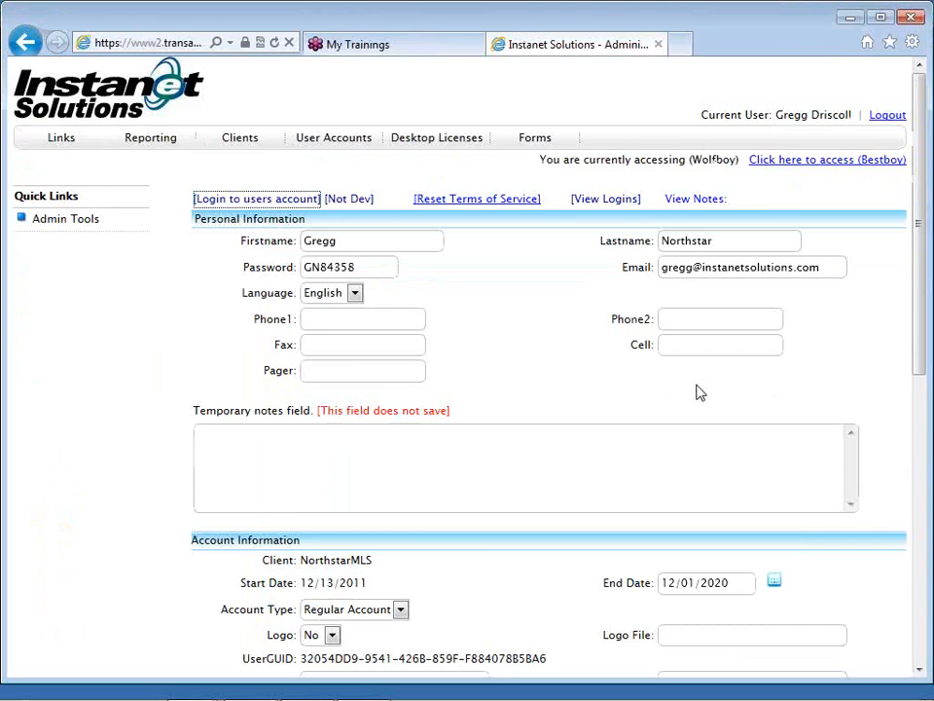
pyautogui.click(851, 19)
pyautogui.click(851, 20)
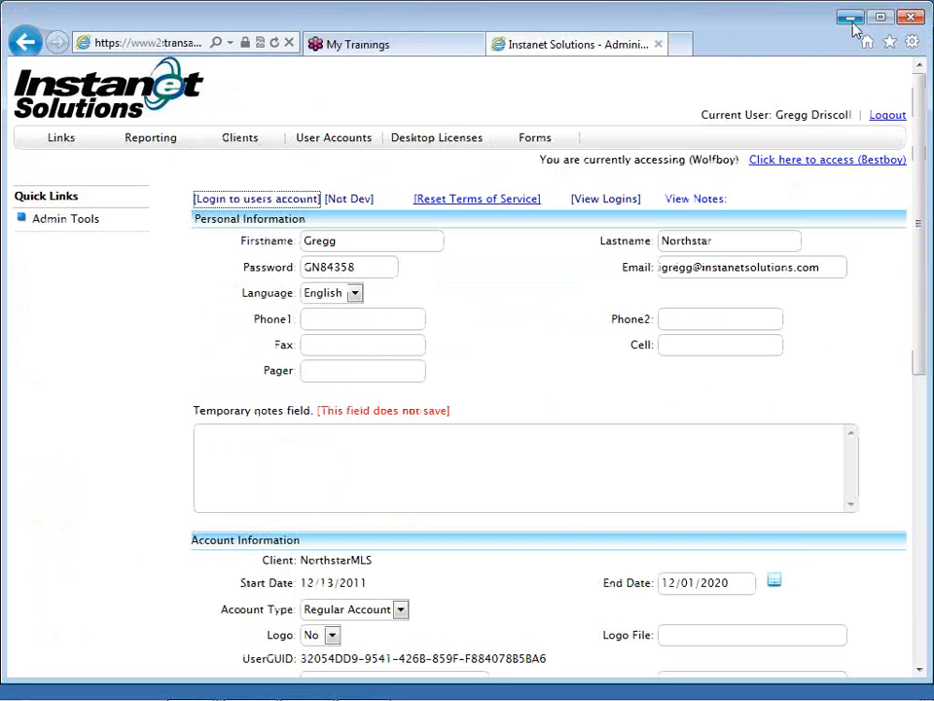
pyautogui.click(851, 17)
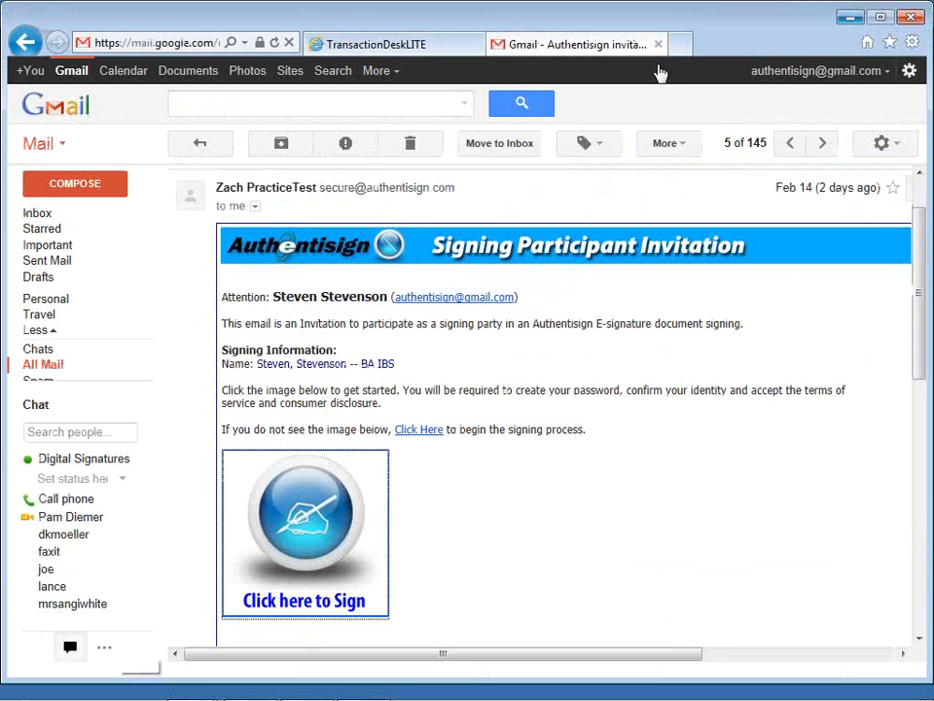
pyautogui.click(375, 47)
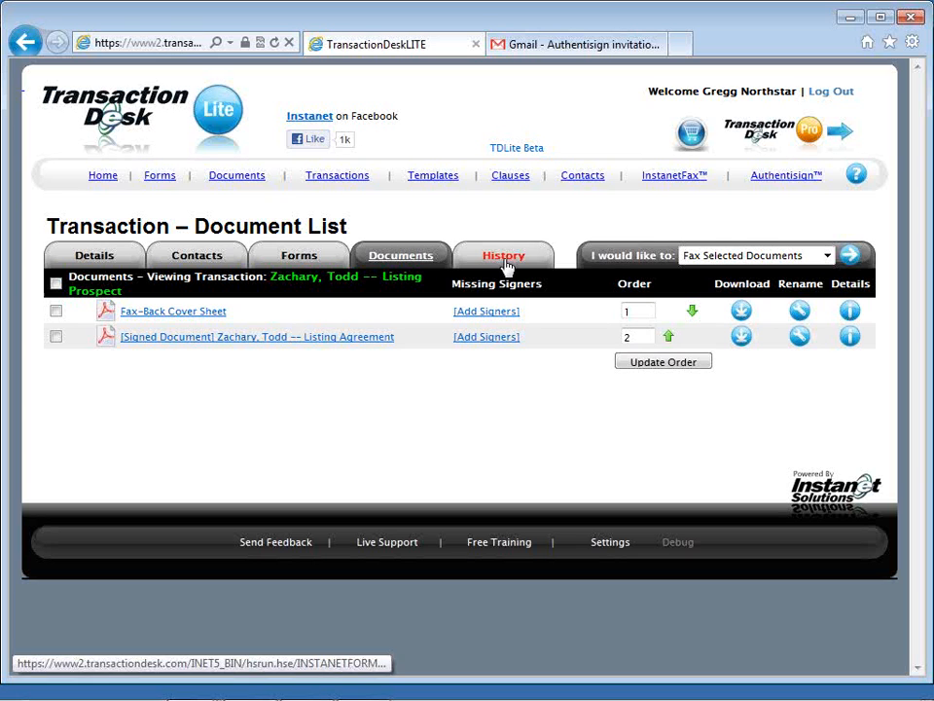
pyautogui.click(101, 183)
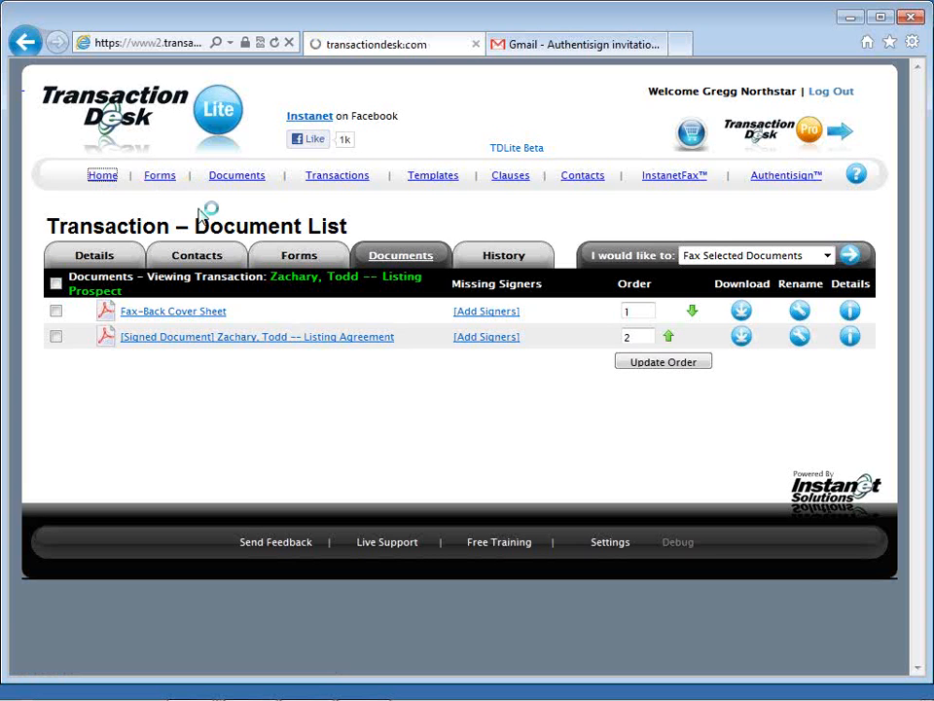
# Step: Switch to the "audio -- TD Lite" notes in Notepad, and highlight the Toll Free Support line
pyautogui.hotkey('alt', 'Tab')
pyautogui.hotkey('alt', 'Tab')
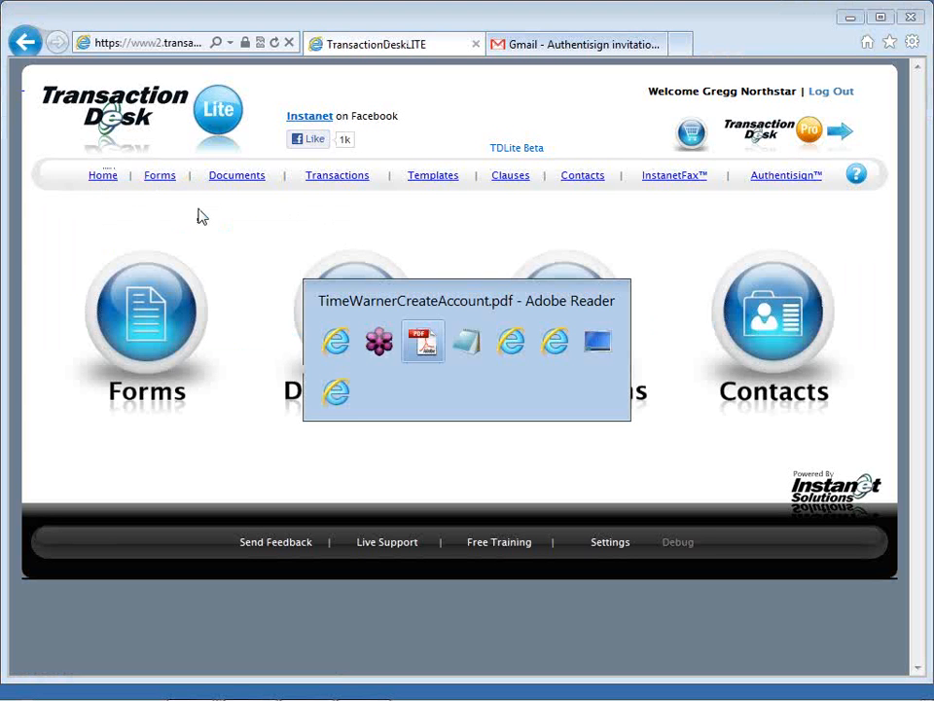
pyautogui.hotkey('alt', 'Tab')
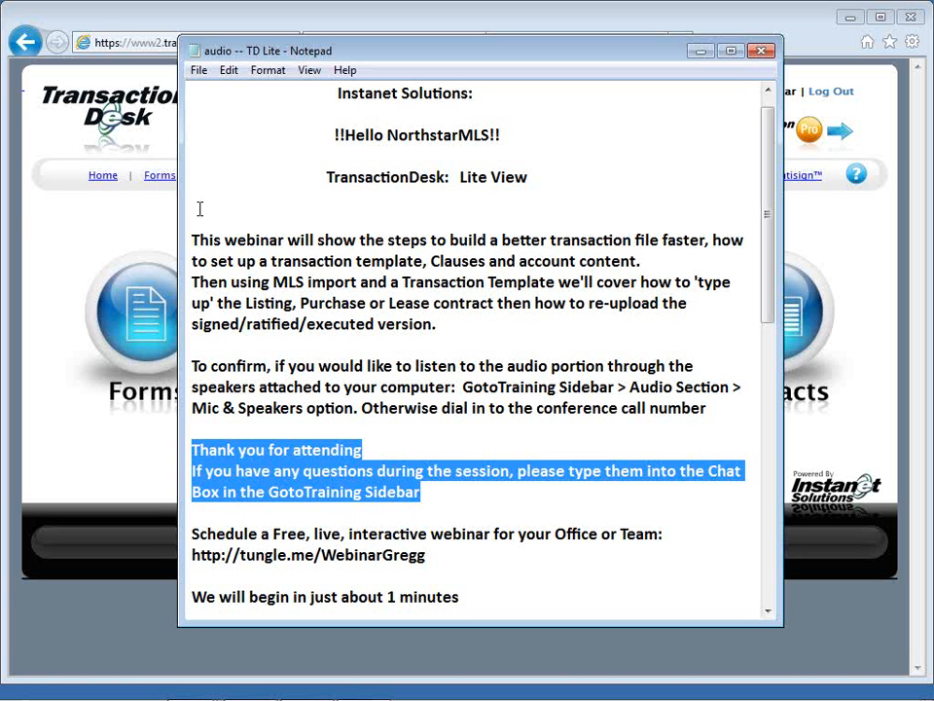
pyautogui.scroll(-1, 458, 392)
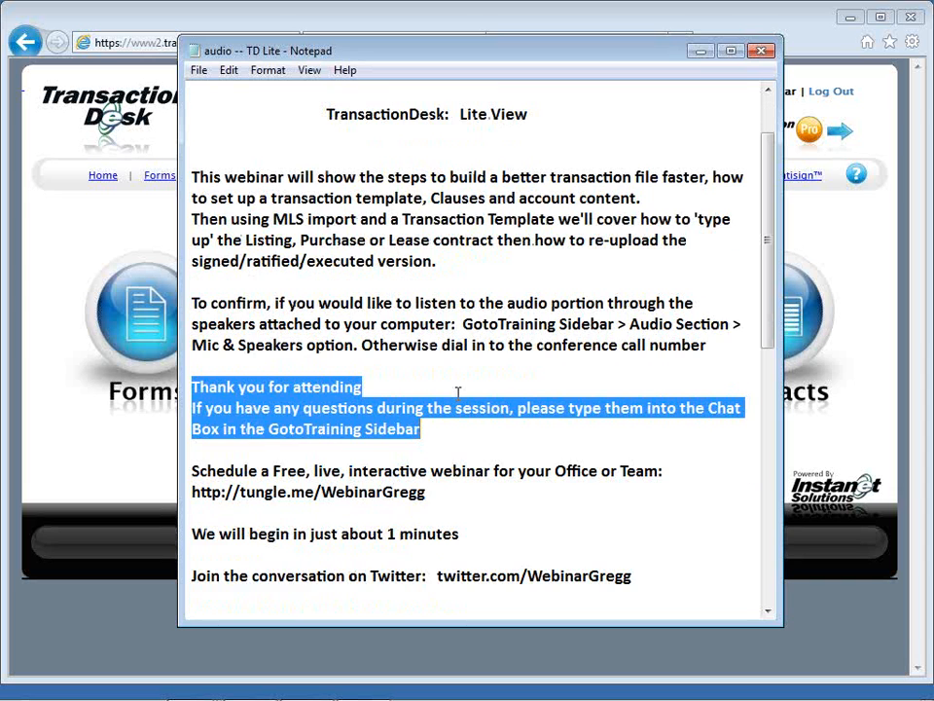
pyautogui.scroll(-3, 458, 393)
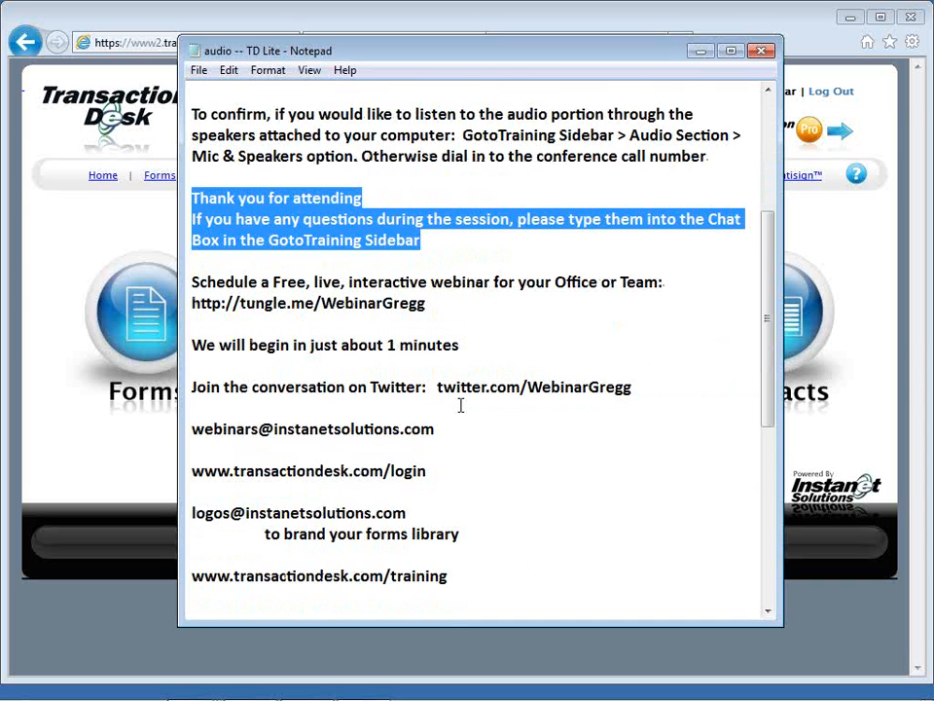
pyautogui.scroll(-1, 460, 405)
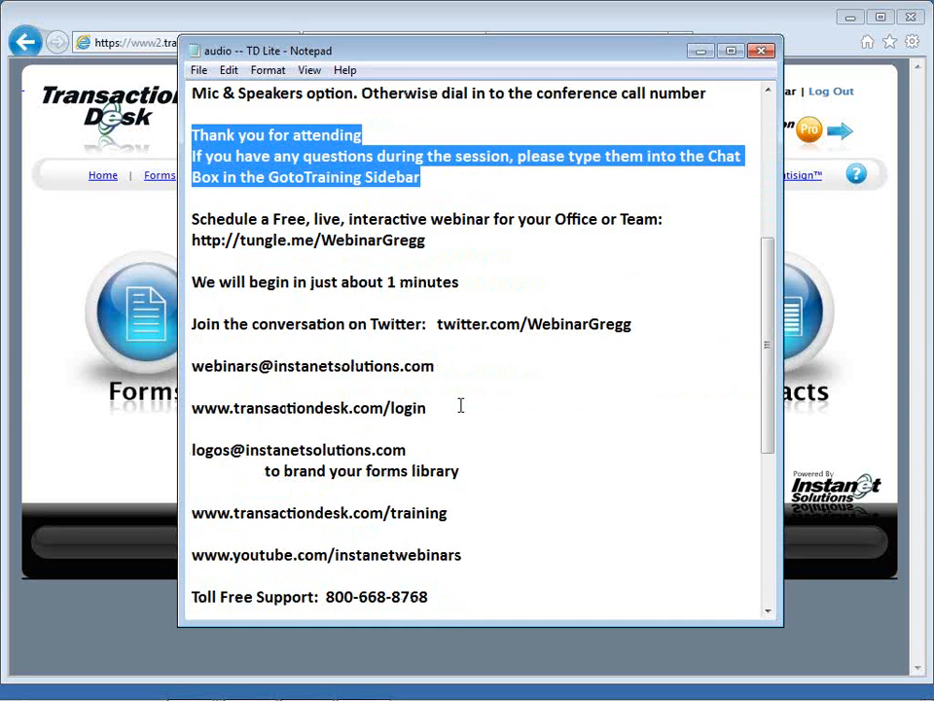
pyautogui.scroll(-1, 460, 405)
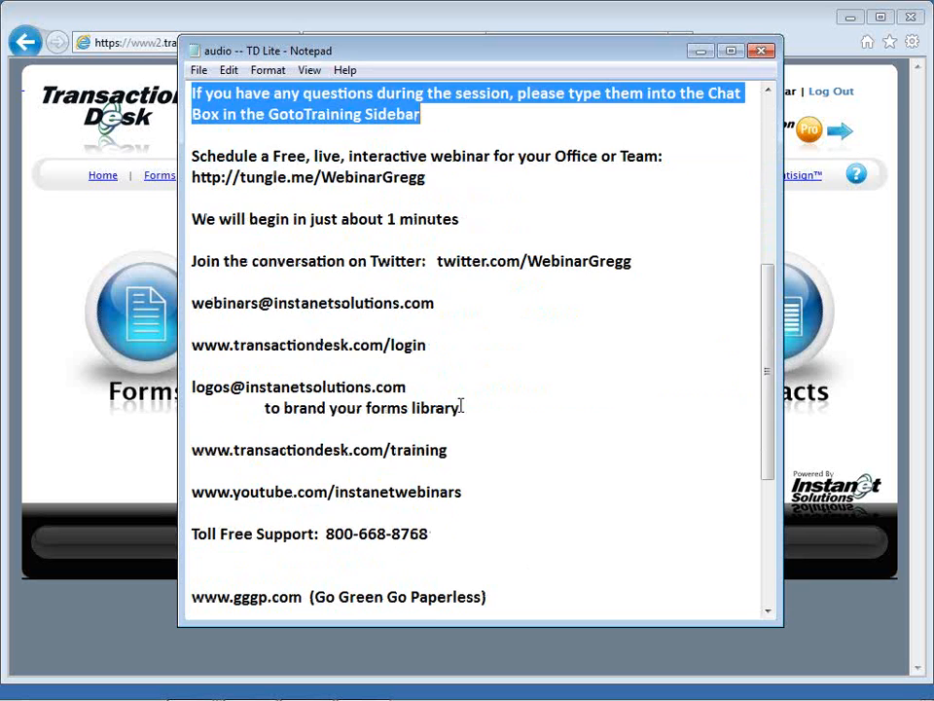
pyautogui.moveTo(429, 535); pyautogui.dragTo(256, 542)
pyautogui.moveTo(197, 534); pyautogui.dragTo(190, 533)
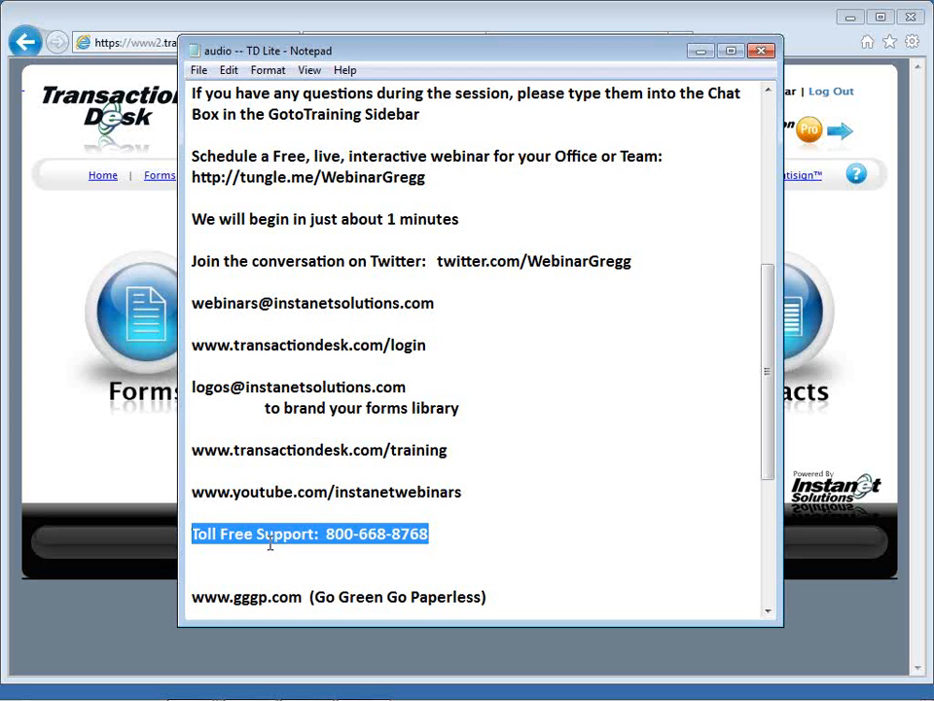
# Step: Highlight the YouTube webinars address, the TransactionDesk login address and the webinar scheduling link in turn in the notes
pyautogui.click(193, 492)
pyautogui.moveTo(192, 492); pyautogui.dragTo(449, 507)
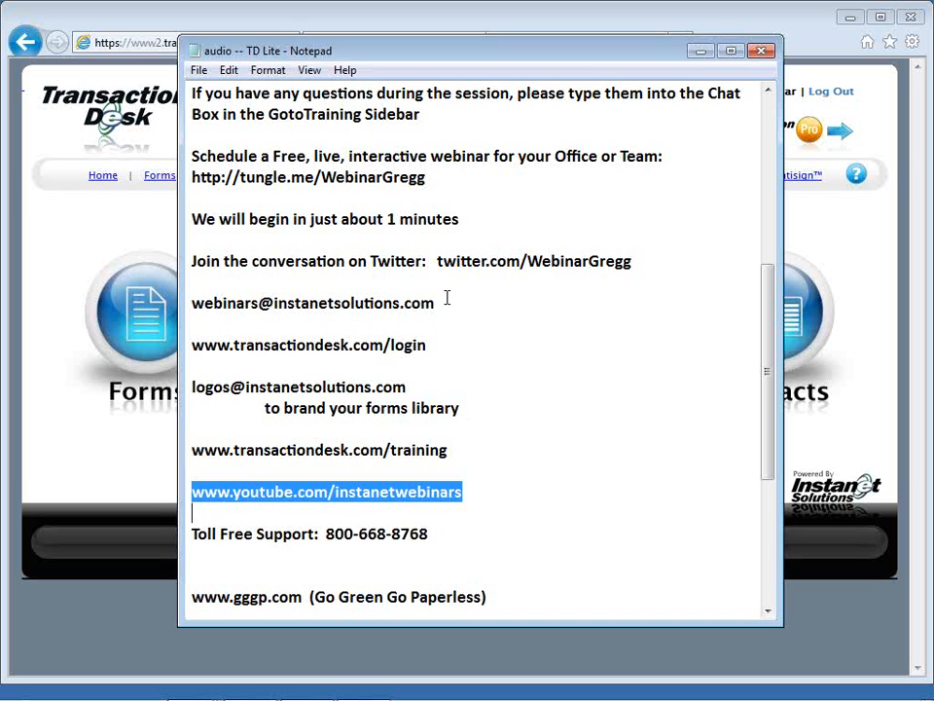
pyautogui.moveTo(428, 344); pyautogui.dragTo(194, 351)
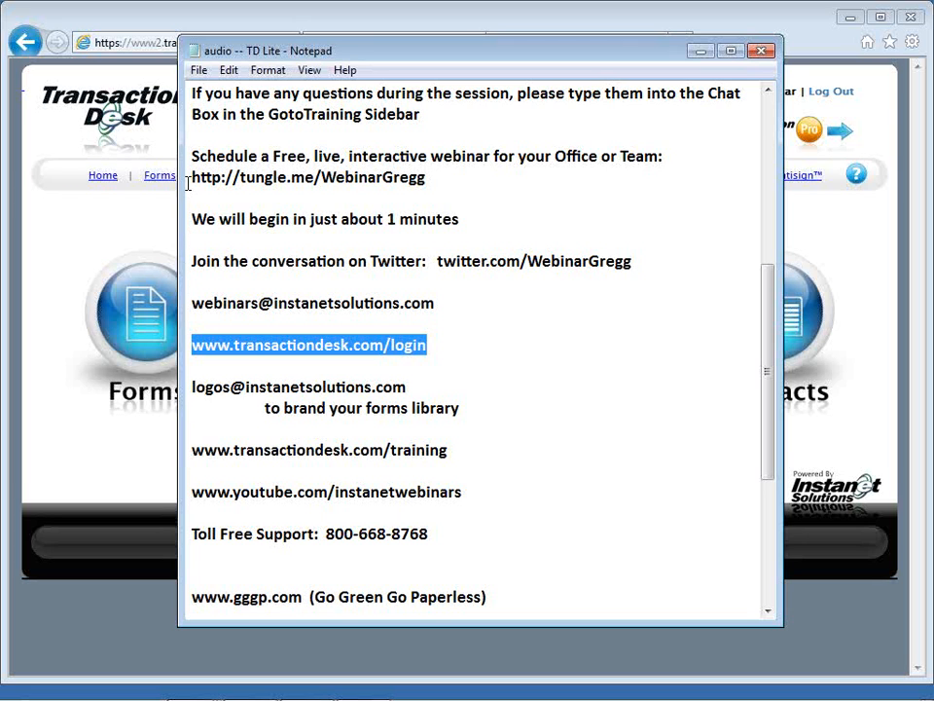
pyautogui.moveTo(192, 177); pyautogui.dragTo(441, 177)
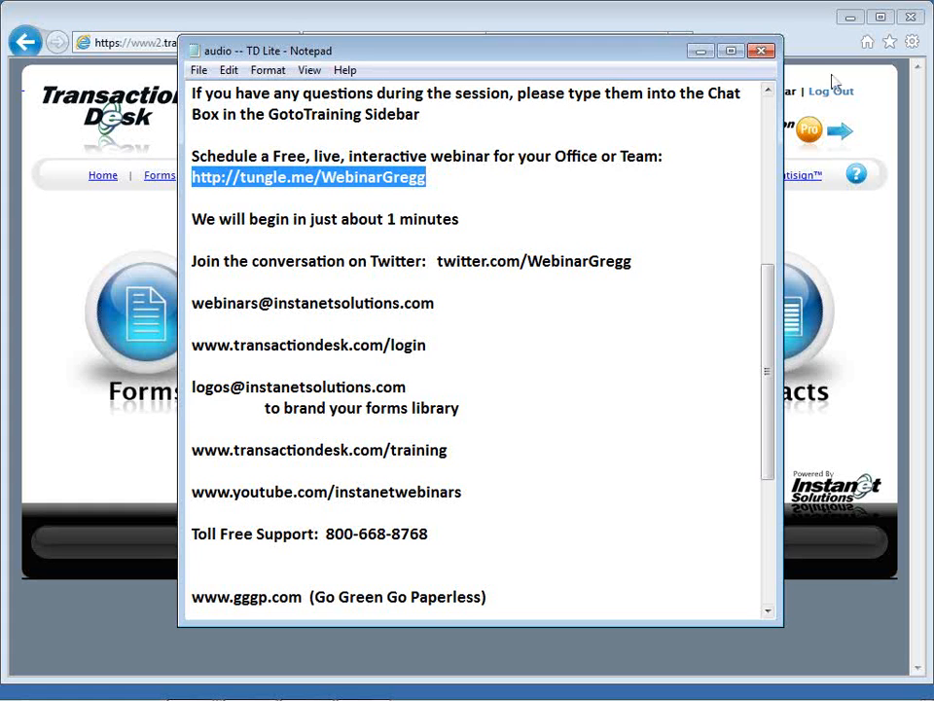
pyautogui.click(917, 40)
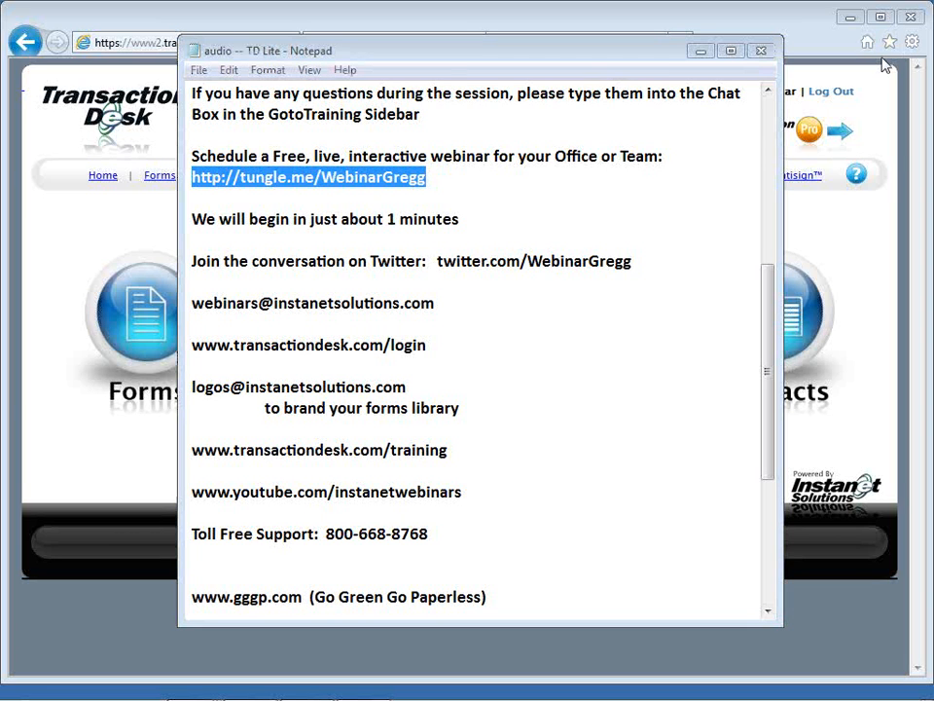